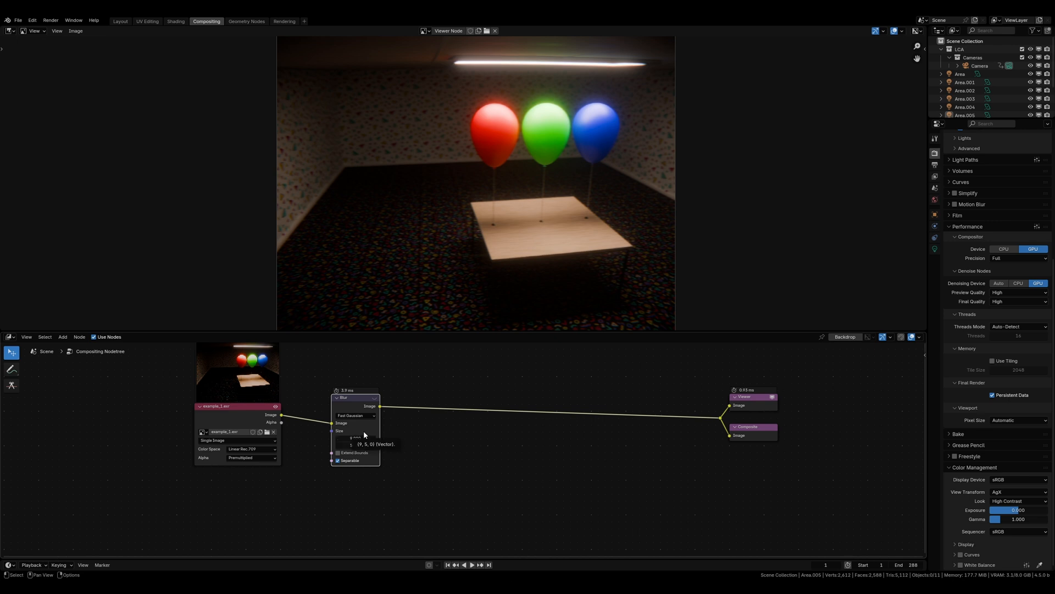
Insert a Filter node into the image link directly after the Blur node.
left_click_drag(351, 407, 350, 409)
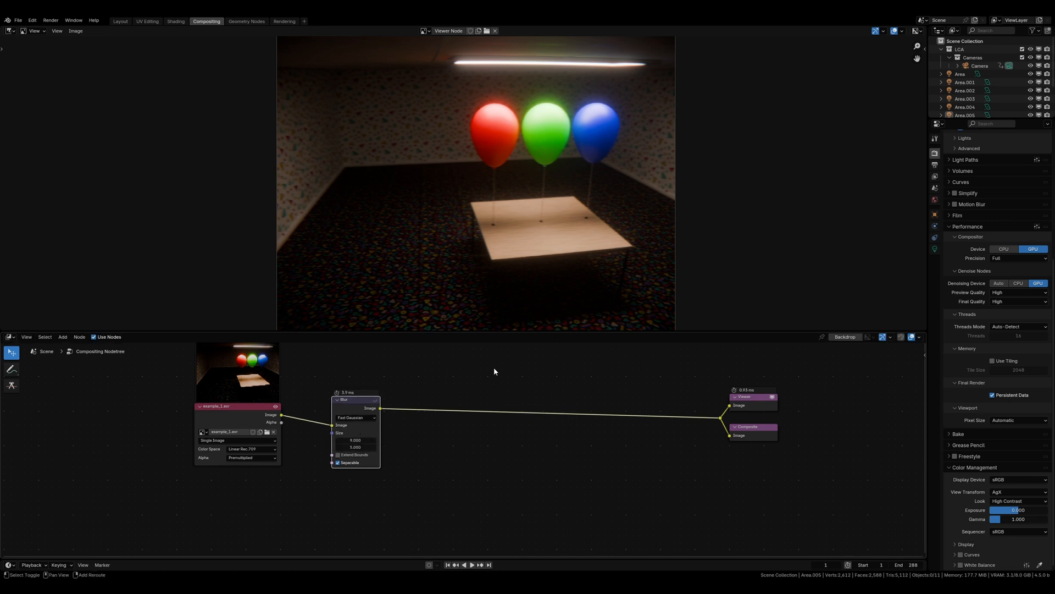
key("shift+a")
type("filt")
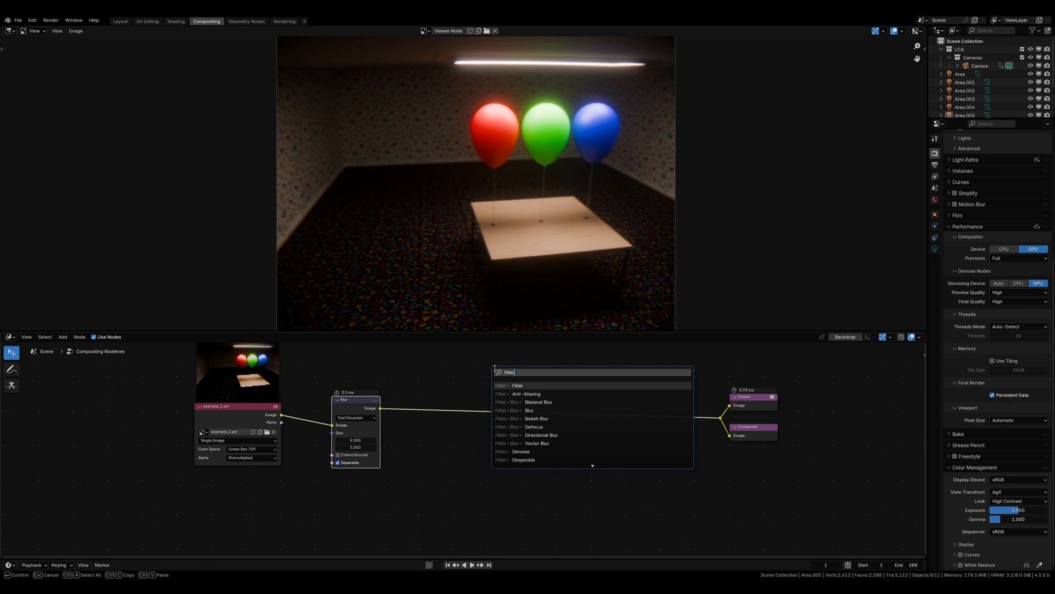
type("er")
key("Return")
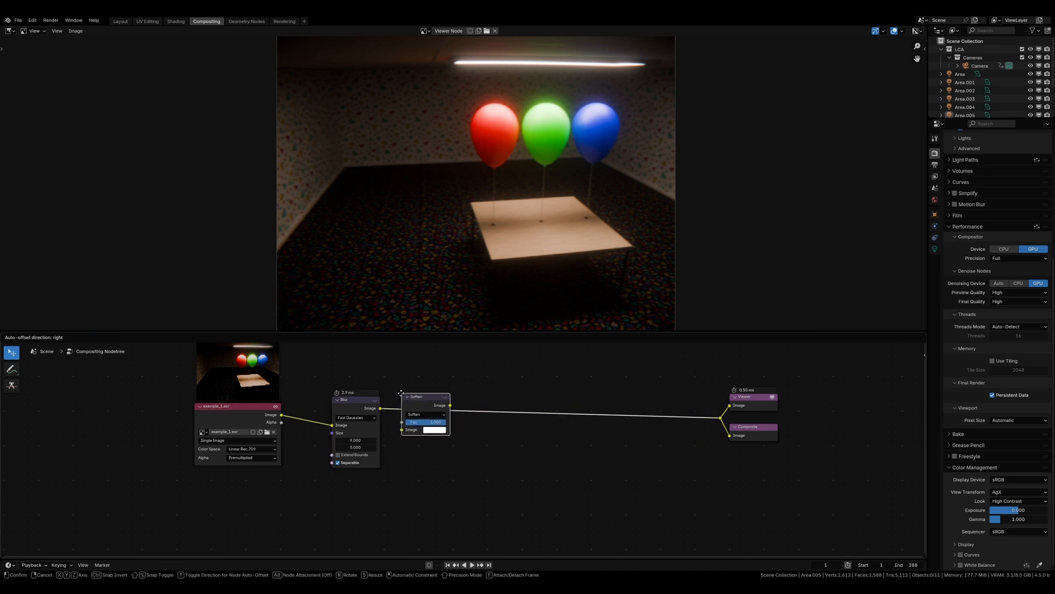
left_click(399, 400)
Set the new filter's type to Box Sharpen with a factor of 0.4.
left_click(419, 420)
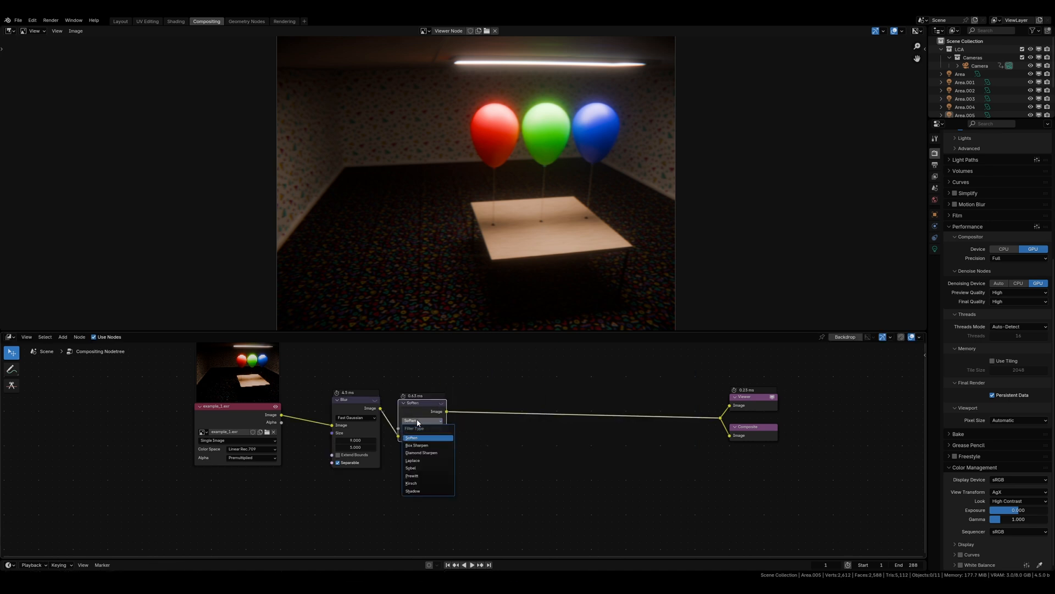
left_click(442, 445)
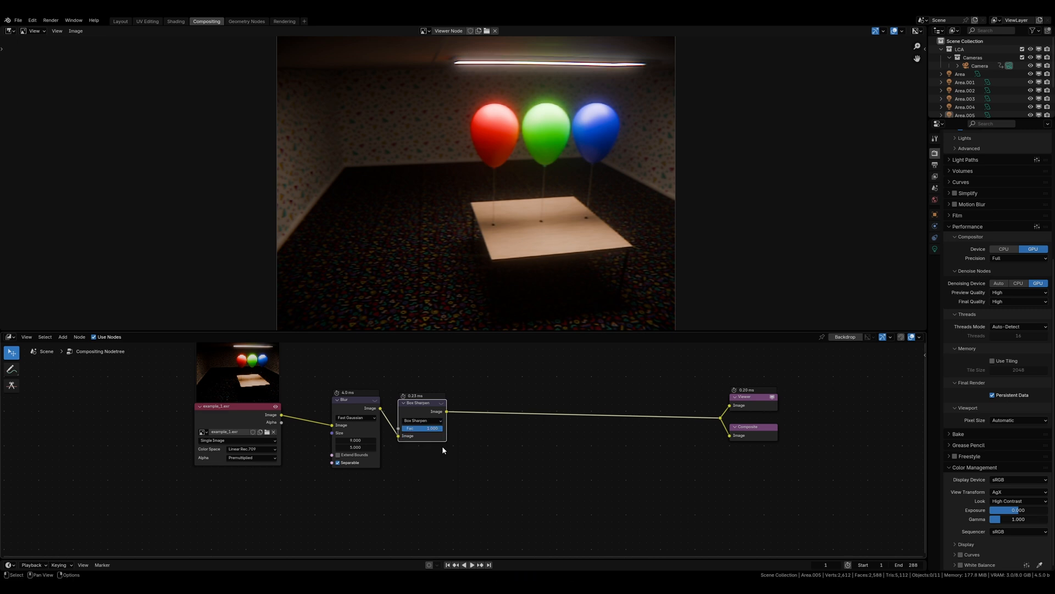
left_click_drag(424, 409, 419, 437)
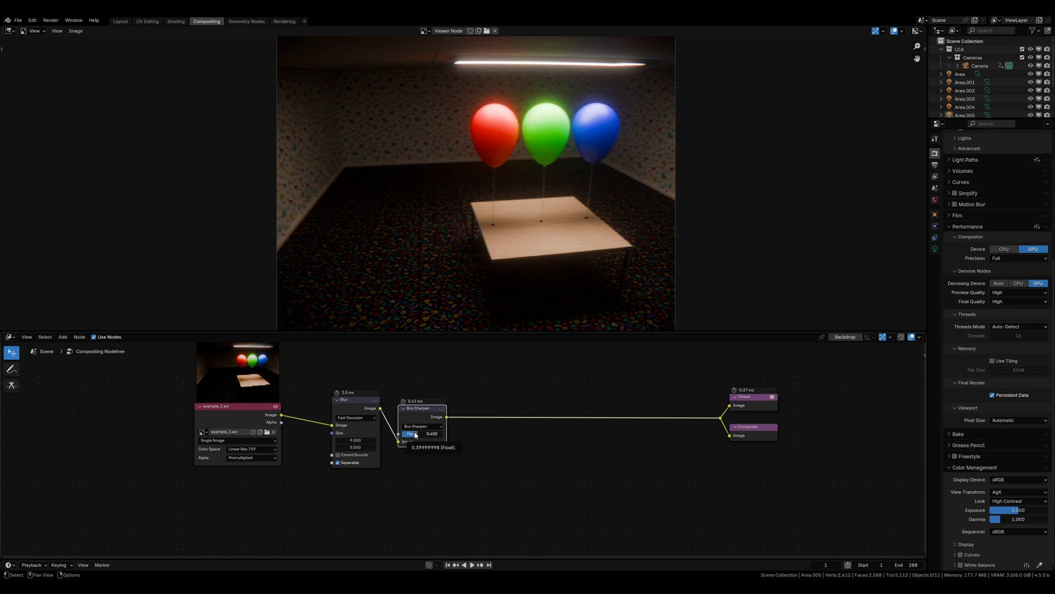
Frame the Blur and Box Sharpen nodes together, label the frame "Blur and Sharpen", and move it closer to the image node.
middle_click_drag(494, 397, 481, 400)
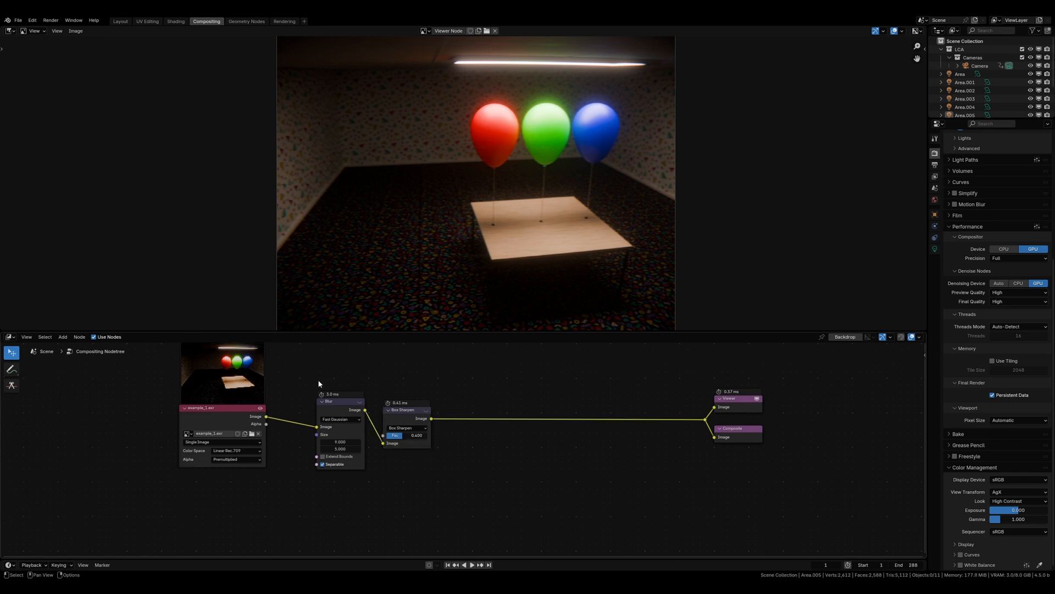
left_click_drag(312, 379, 432, 491)
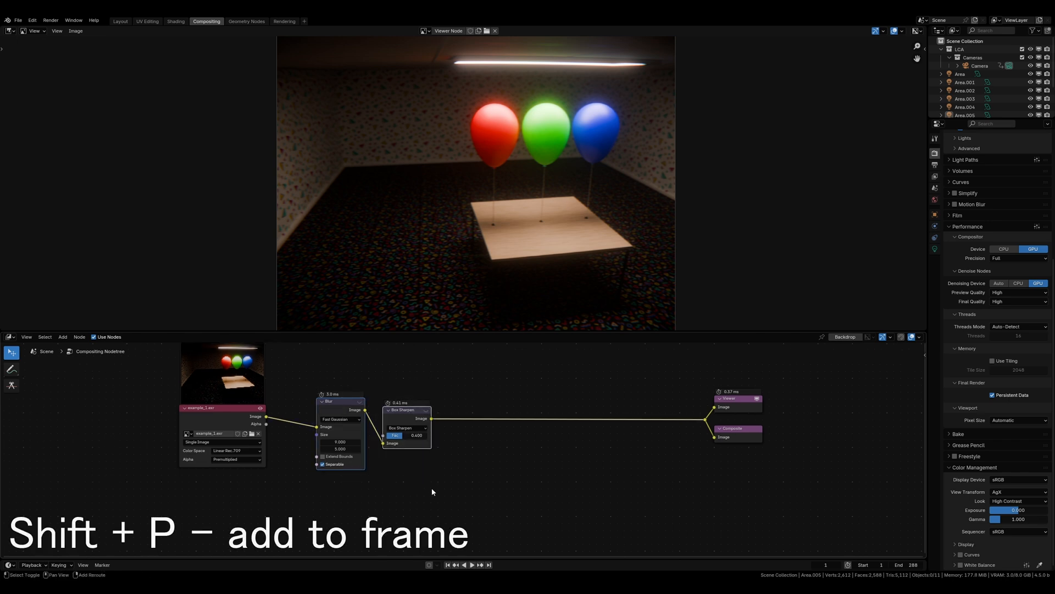
key("shift+p")
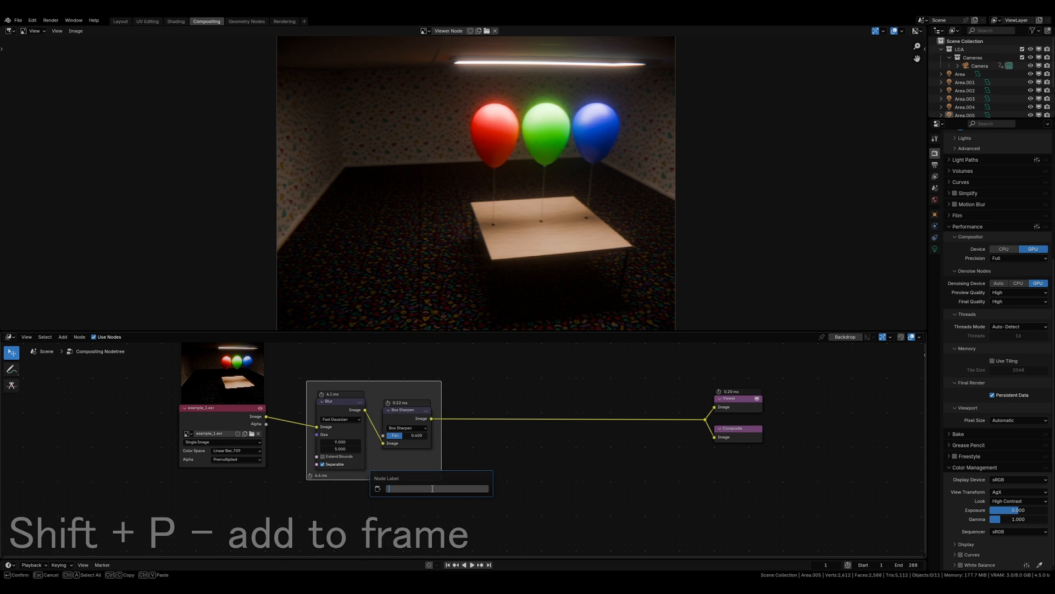
key("F2")
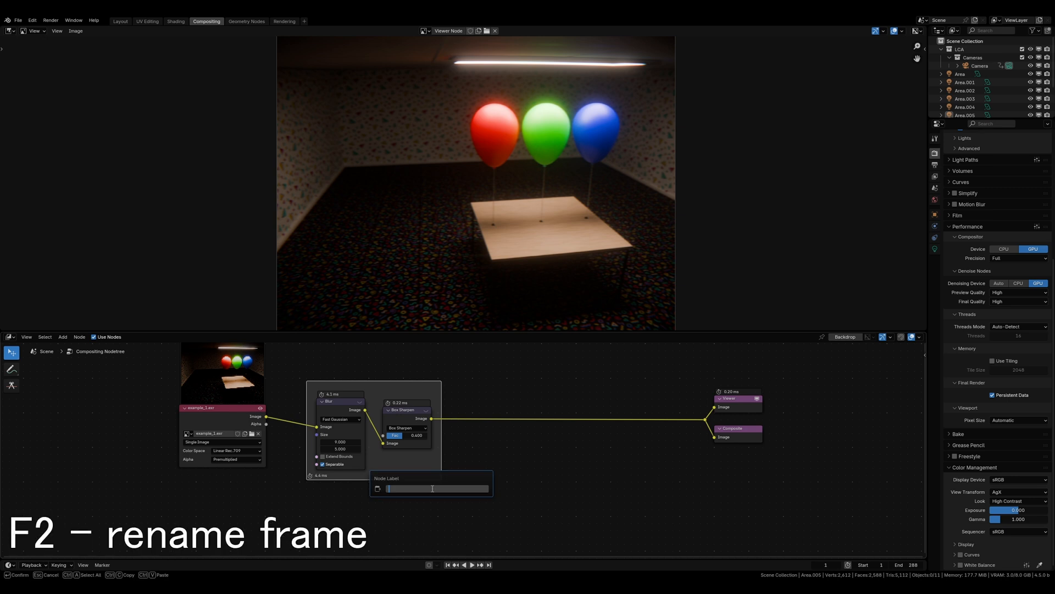
type("Blur and Sharpen")
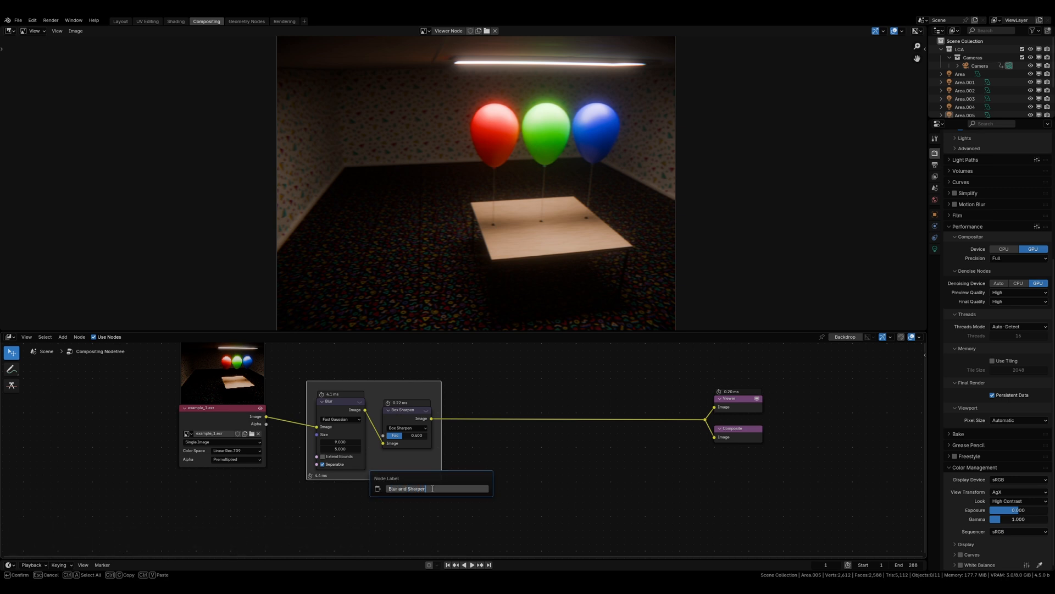
key("Return")
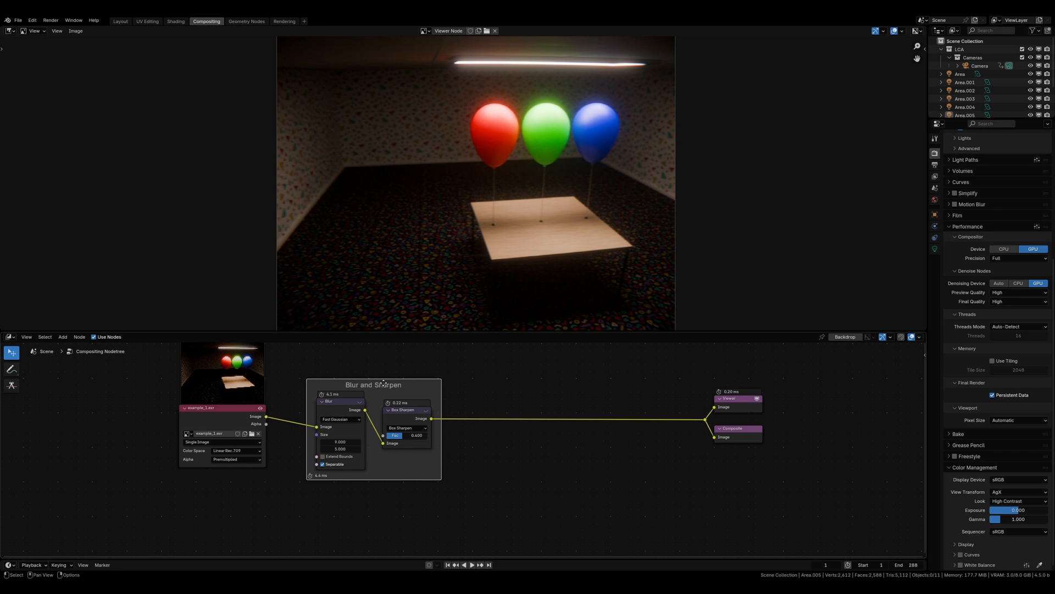
left_click_drag(381, 383, 357, 383)
left_click(501, 378)
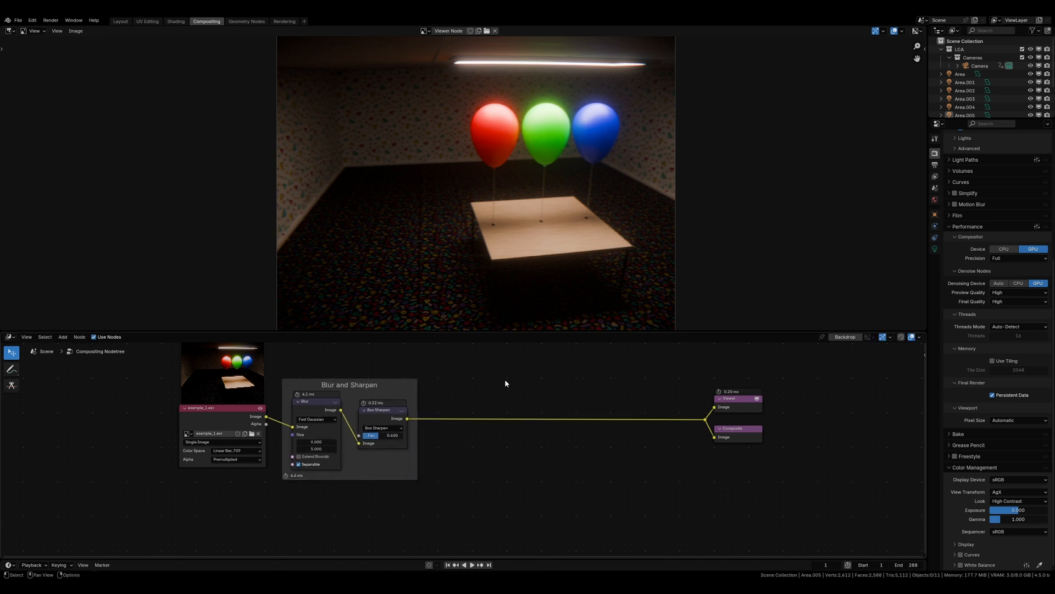
Move the Viewer and Composite nodes farther away from the frame to make room for more nodes.
middle_click_drag(652, 369, 469, 378)
left_click_drag(492, 372, 601, 471)
key("g")
left_click(792, 436)
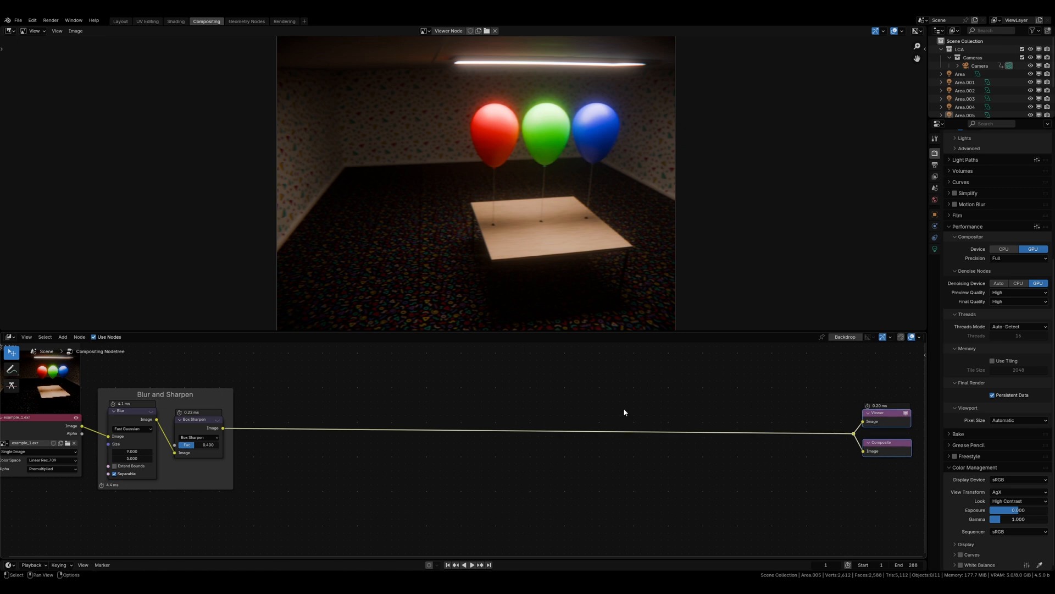
Insert a Separate Color node after the Blur and Sharpen frame and set its mode to YUV.
middle_click_drag(507, 395, 522, 400)
key("shift+a")
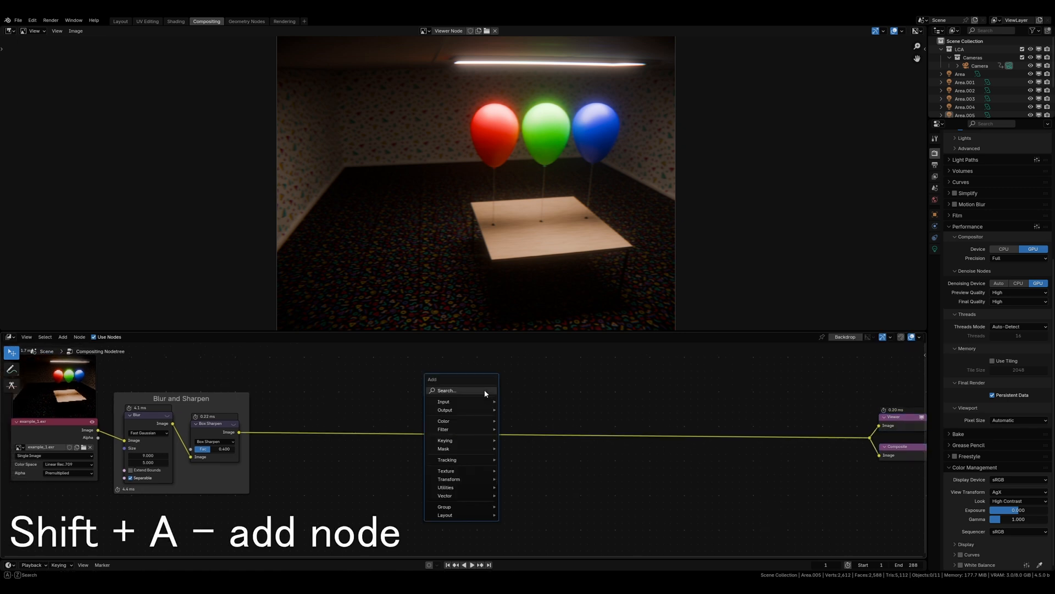
left_click(485, 390)
type("s")
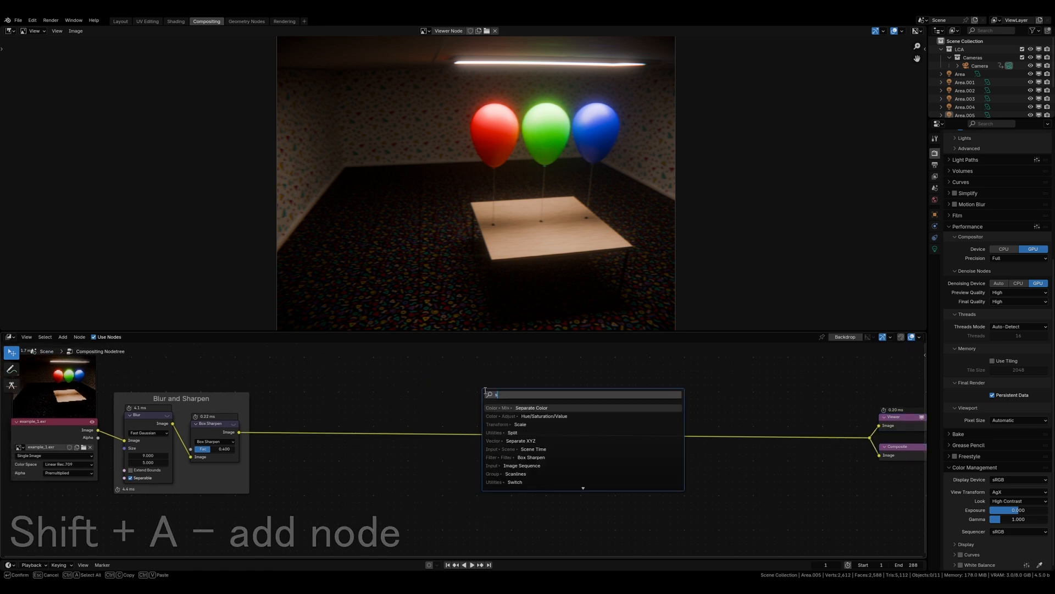
type("epara")
key("Down")
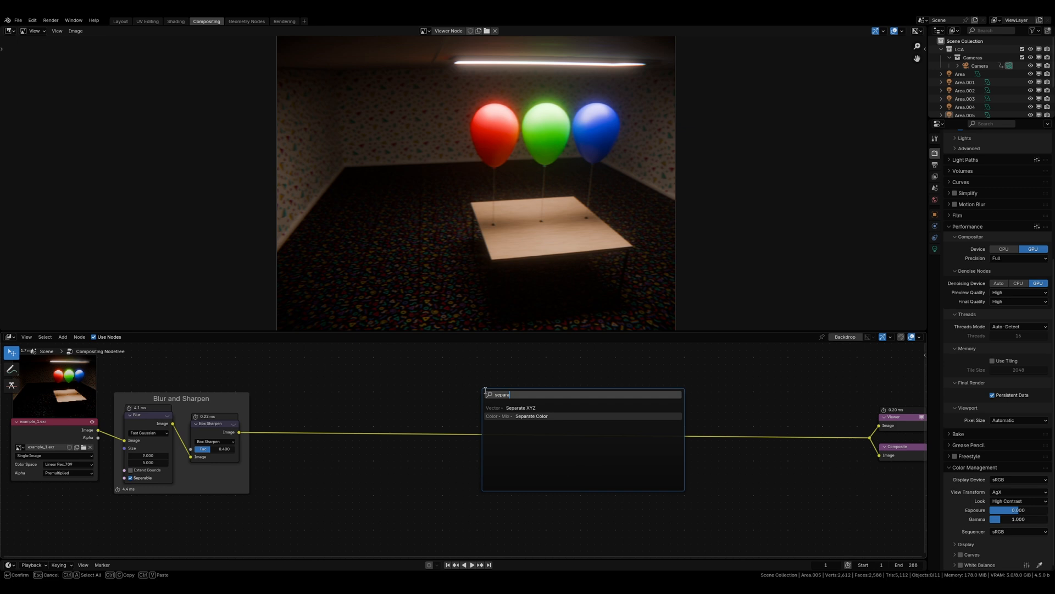
key("Return")
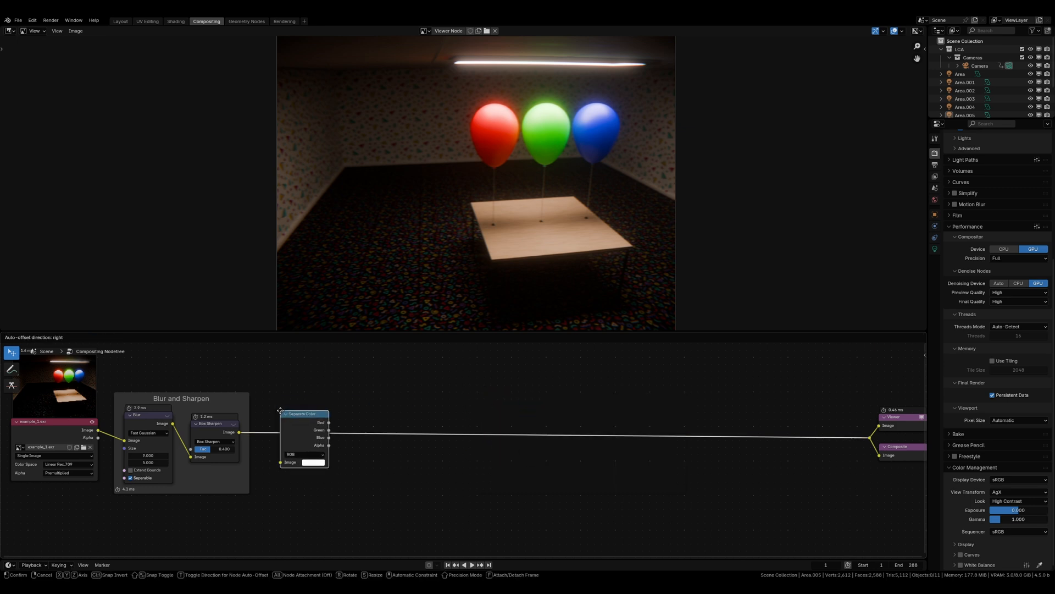
left_click(280, 410)
left_click(300, 455)
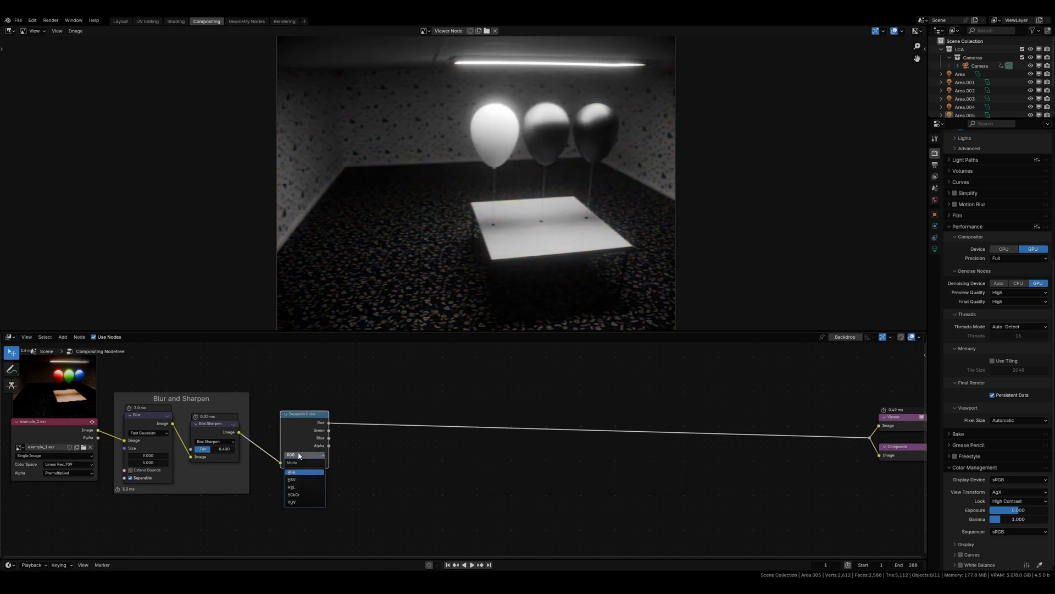
left_click(296, 500)
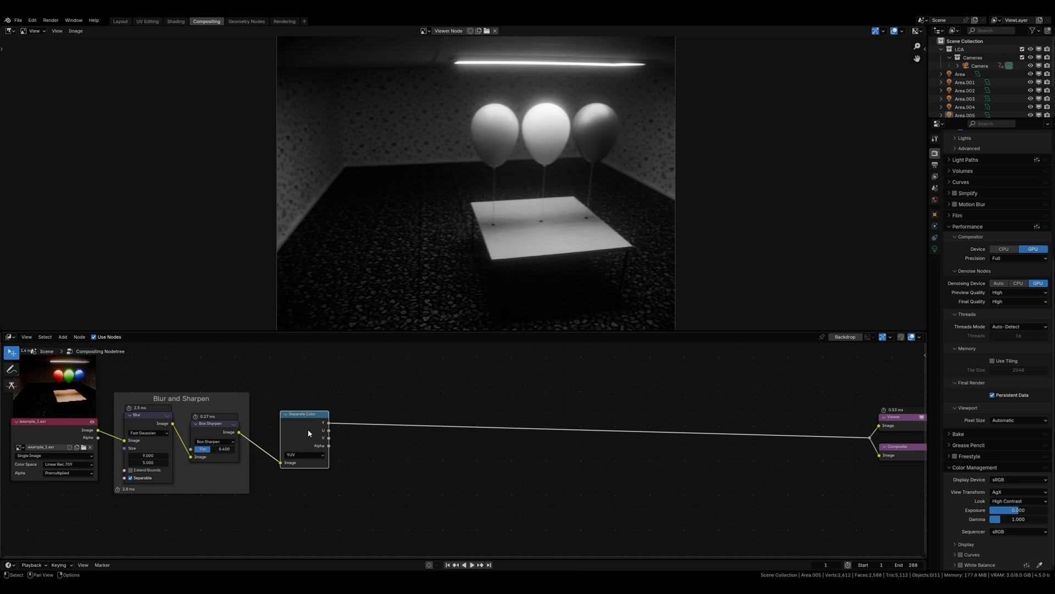
Insert a Combine Color node just before the Viewer and Composite nodes and set its mode to YUV.
left_click(714, 378)
key("shift+a")
type("co")
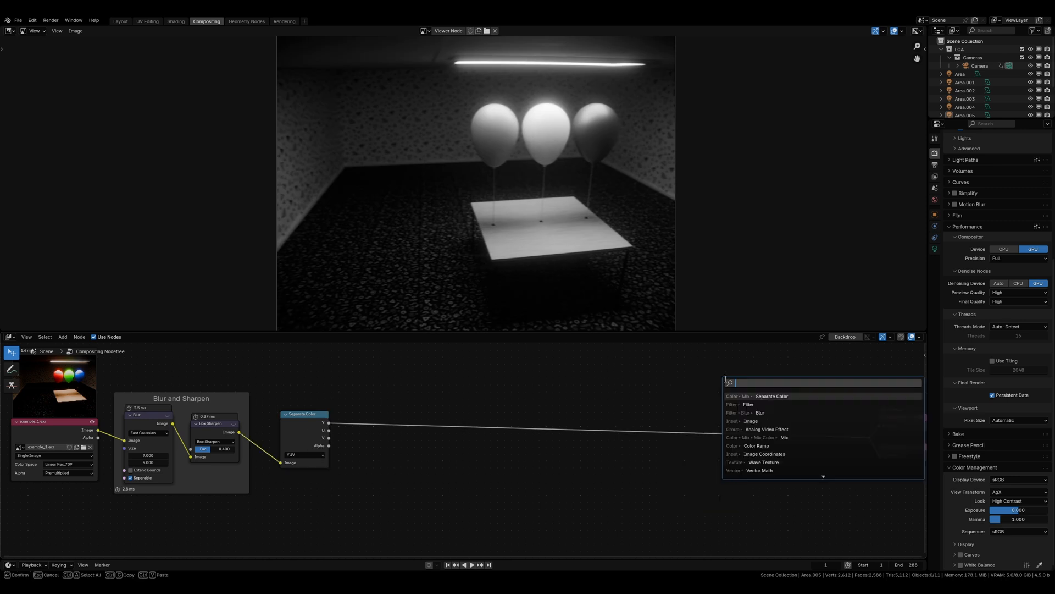
type("mbine")
key("Down")
key("Down")
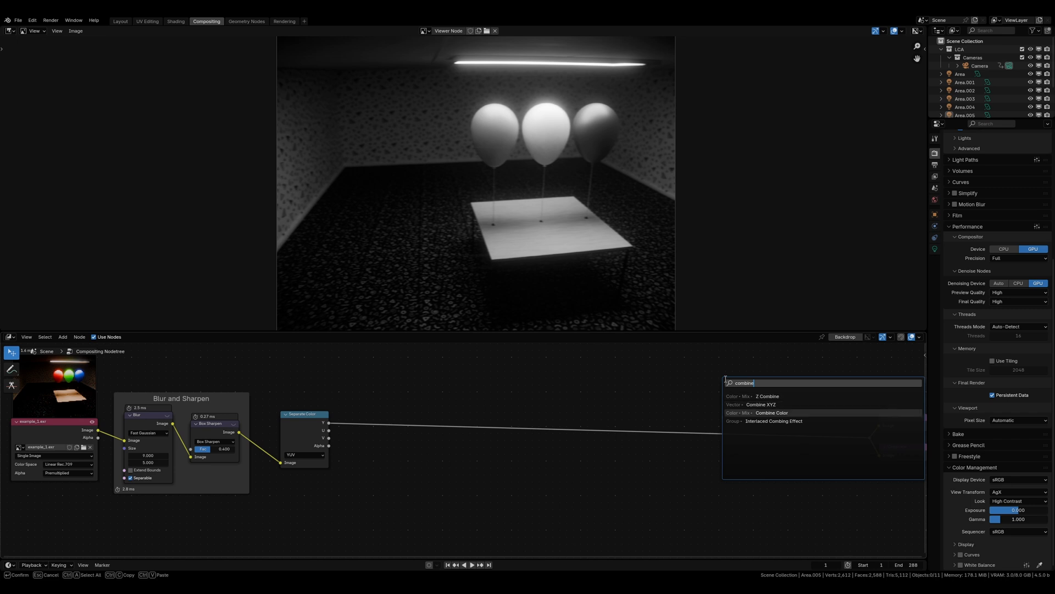
key("Return")
left_click(741, 410)
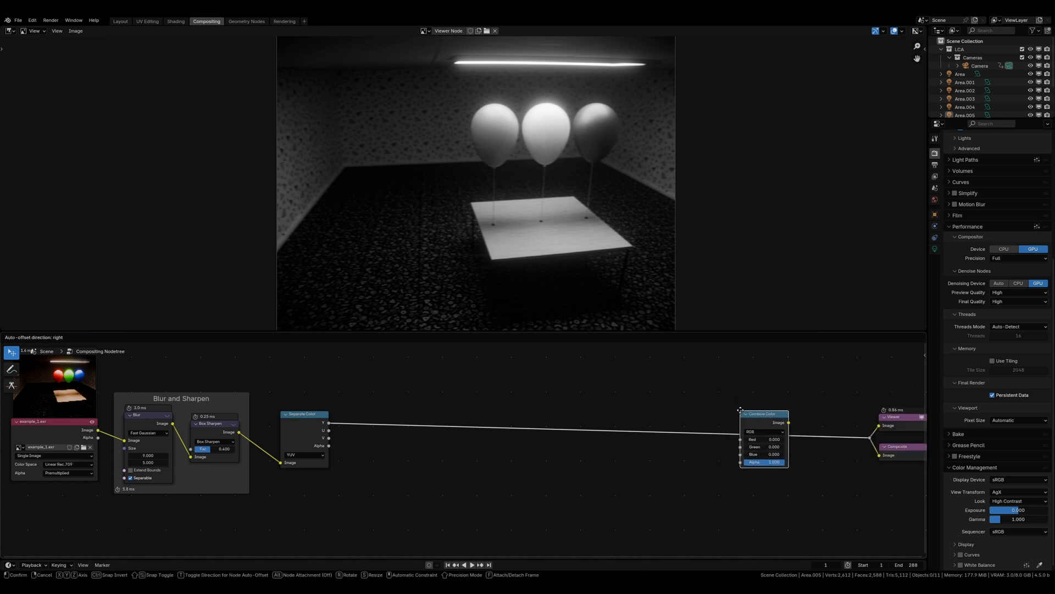
left_click(762, 430)
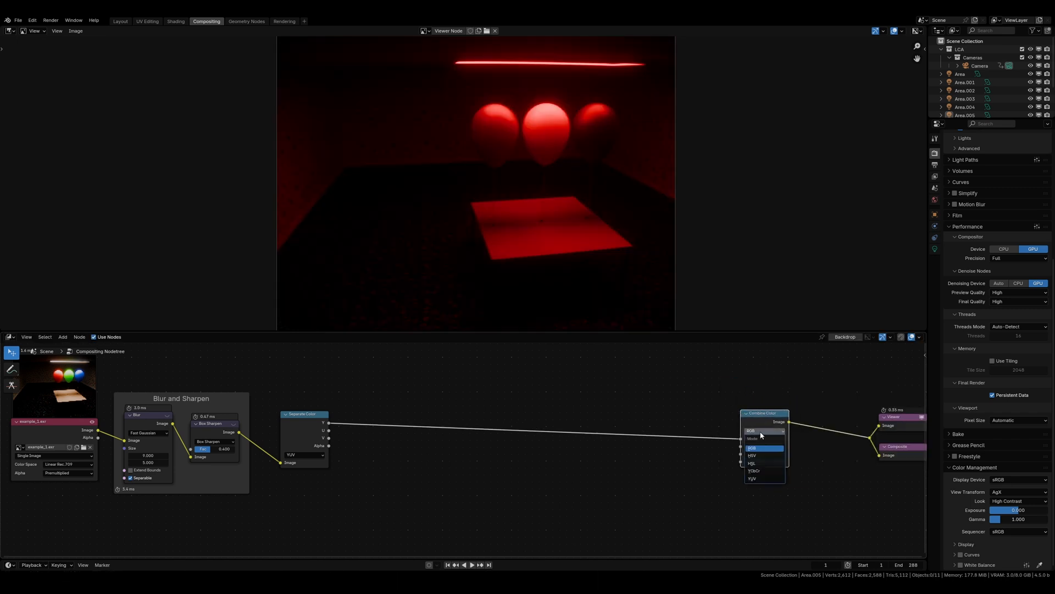
left_click(756, 479)
left_click_drag(765, 422, 764, 419)
Link the U, V and Alpha outputs of Separate Color to the matching inputs of Combine Color.
left_click_drag(329, 430, 740, 444)
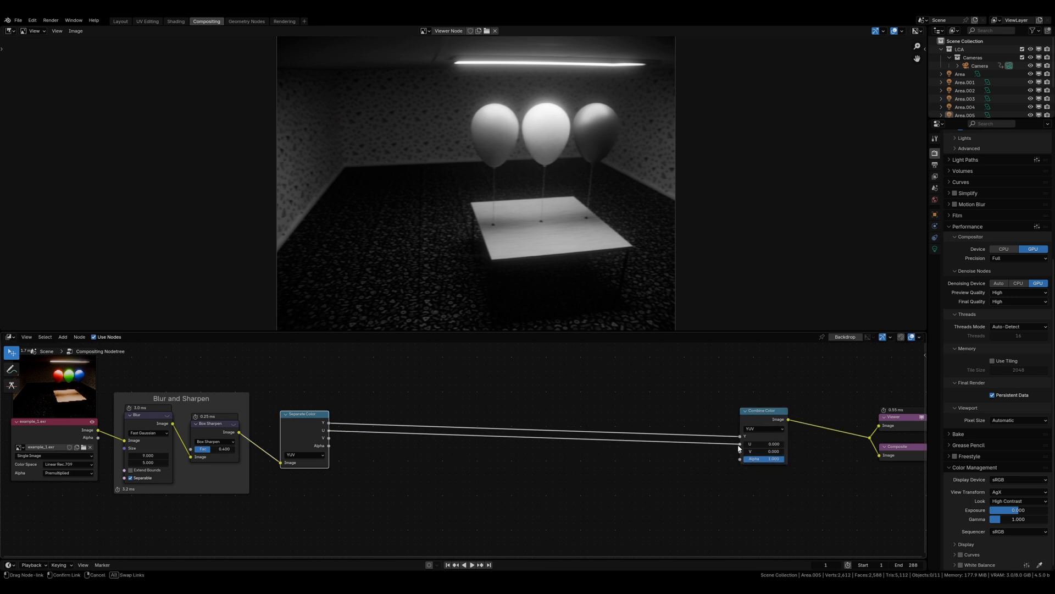
left_click_drag(328, 438, 740, 451)
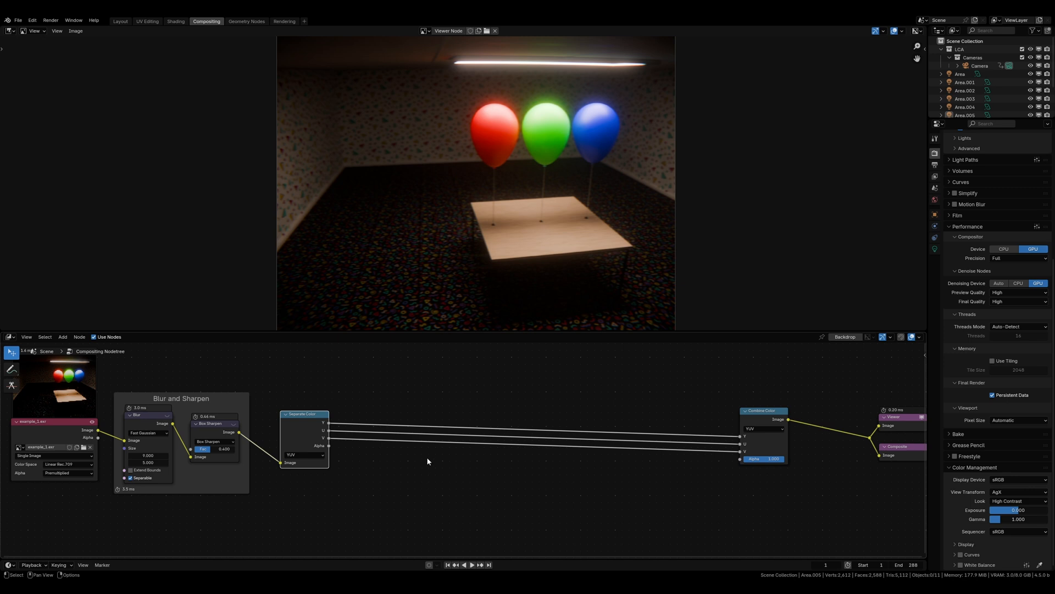
left_click_drag(329, 446, 740, 458)
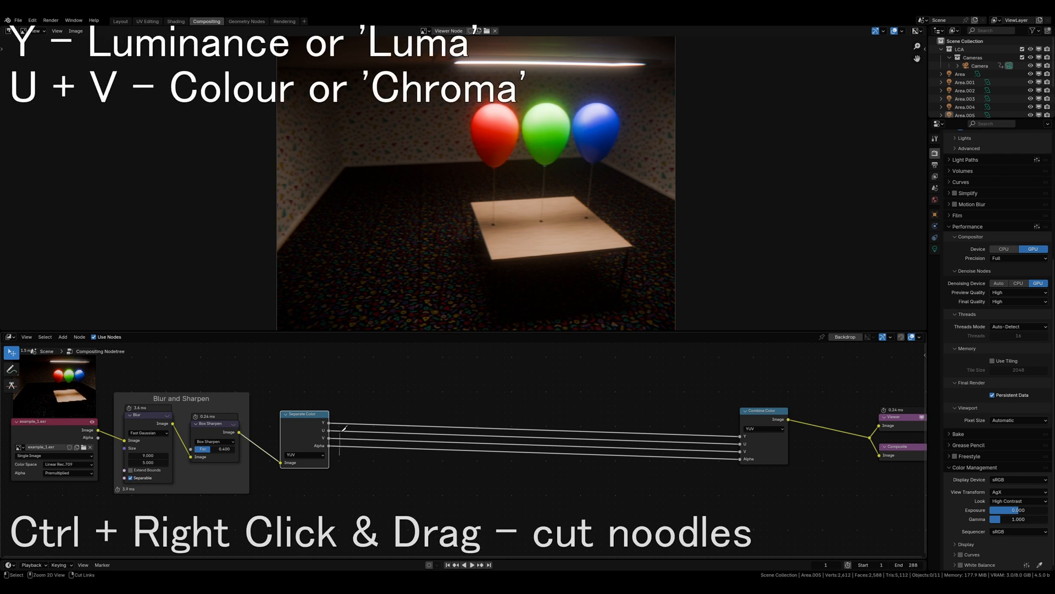
Cut the U, V and Alpha links to preview only the luminance, and undo the cut.
right_click_drag(474, 431, 476, 456, "ctrl")
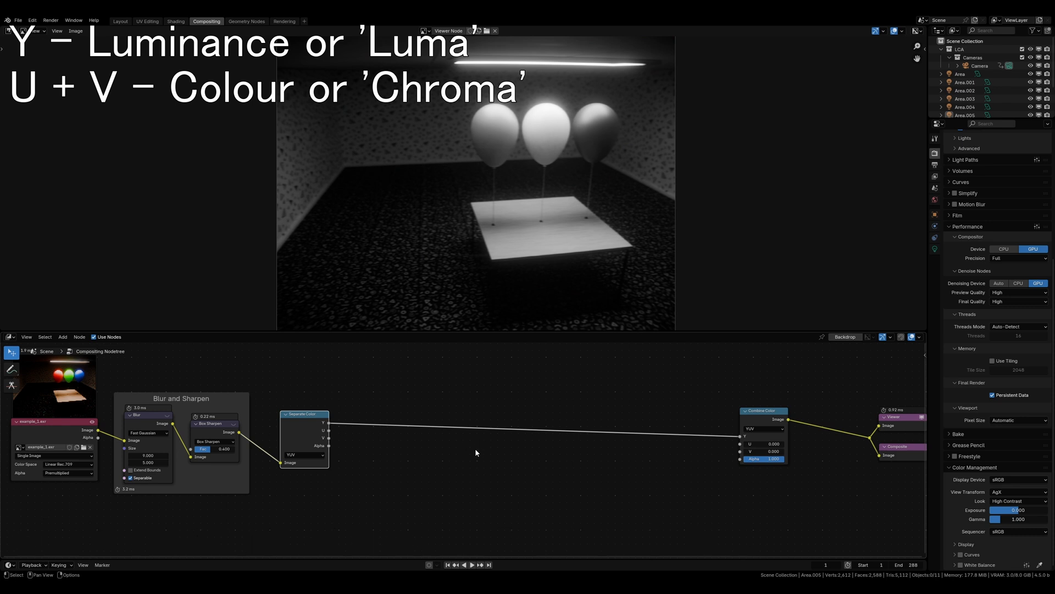
middle_click_drag(475, 447, 460, 427)
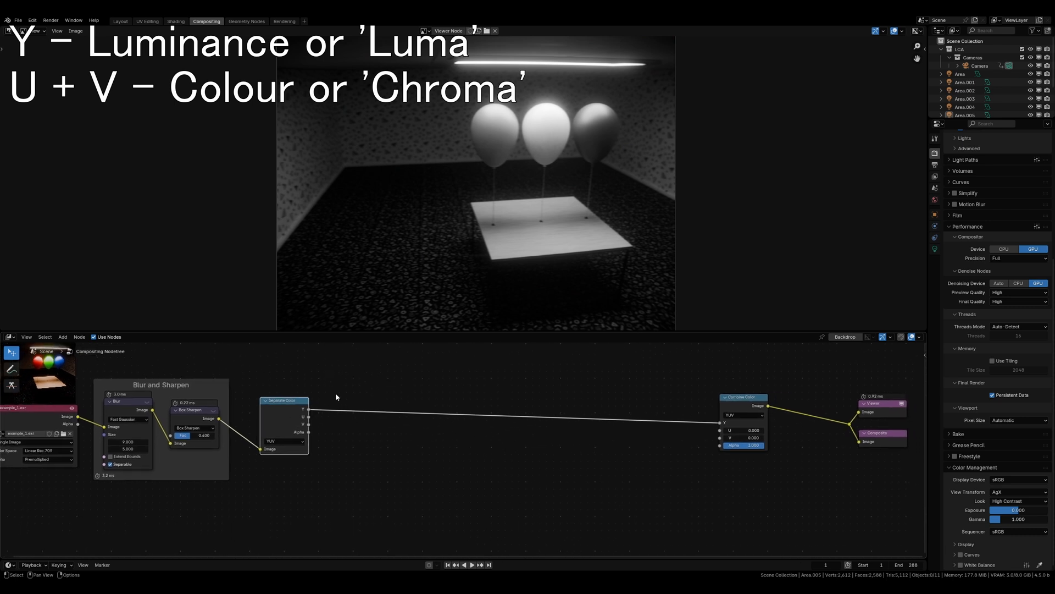
key("ctrl+z")
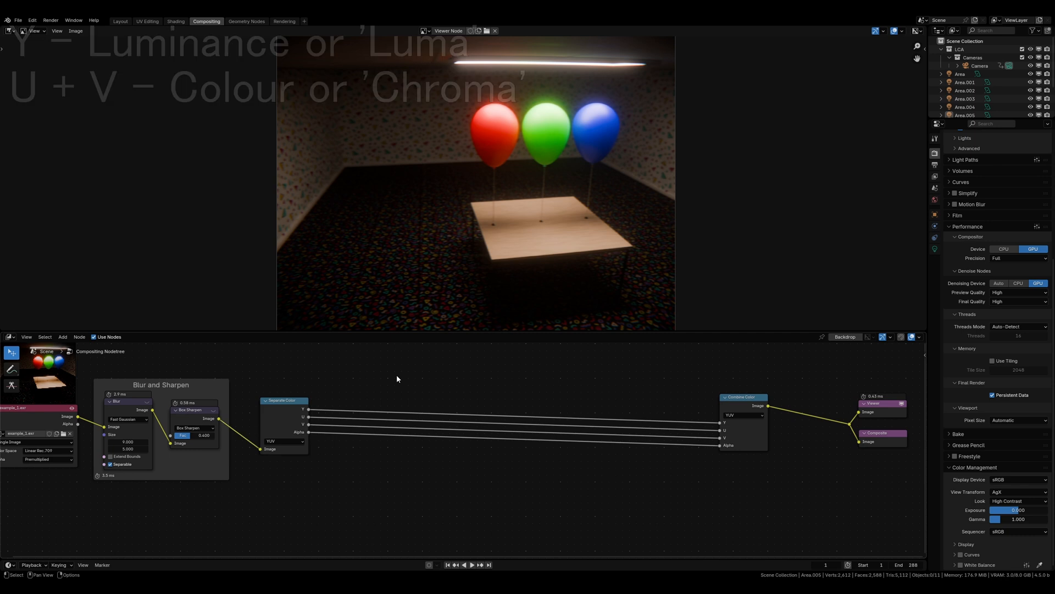
Insert a Blur node into the U link between Separate Color and Combine Color.
key("shift+a")
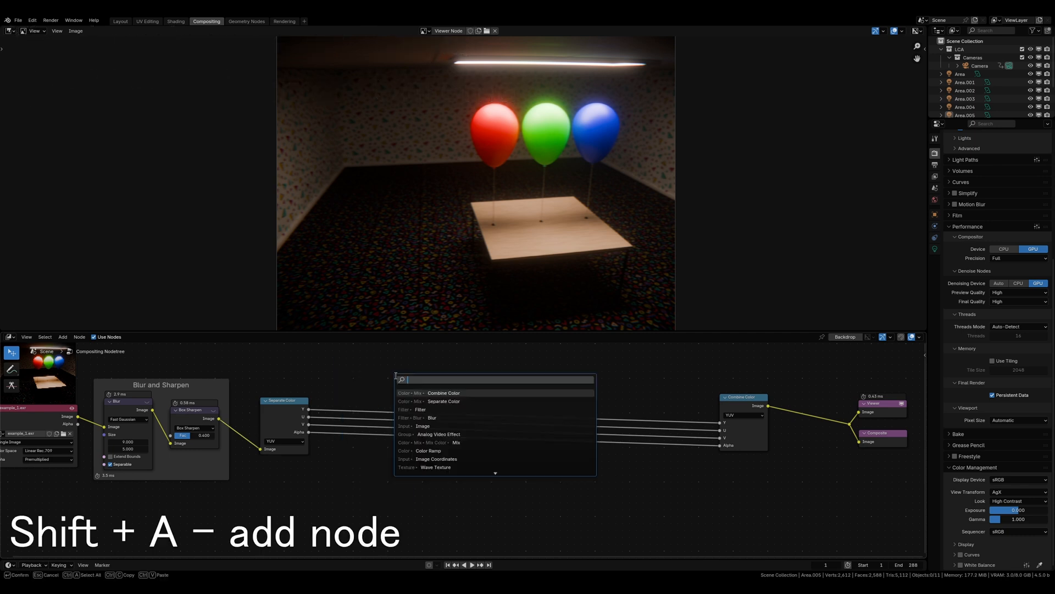
type("blur")
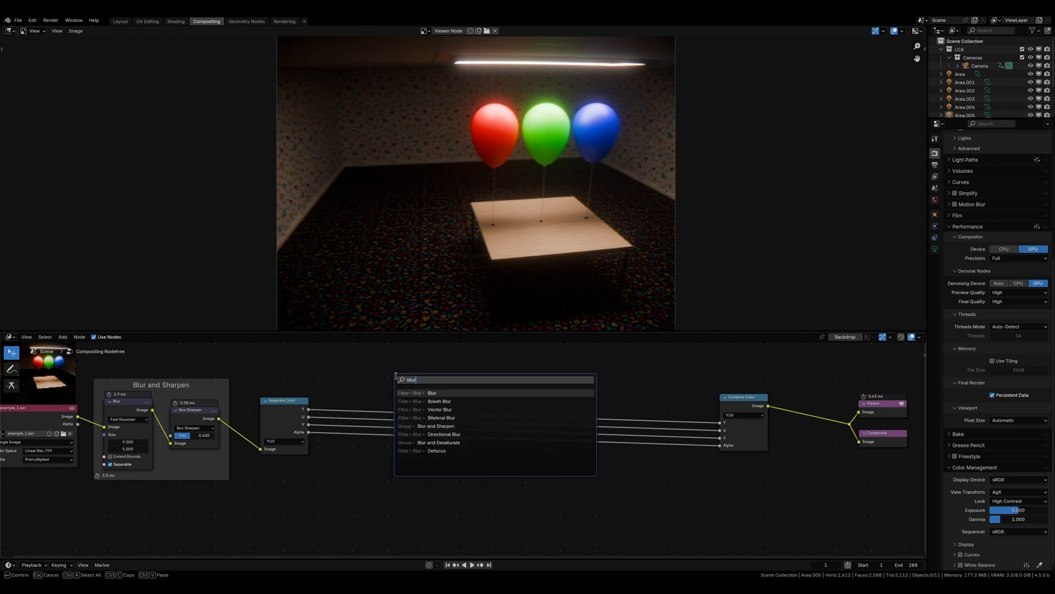
key("Return")
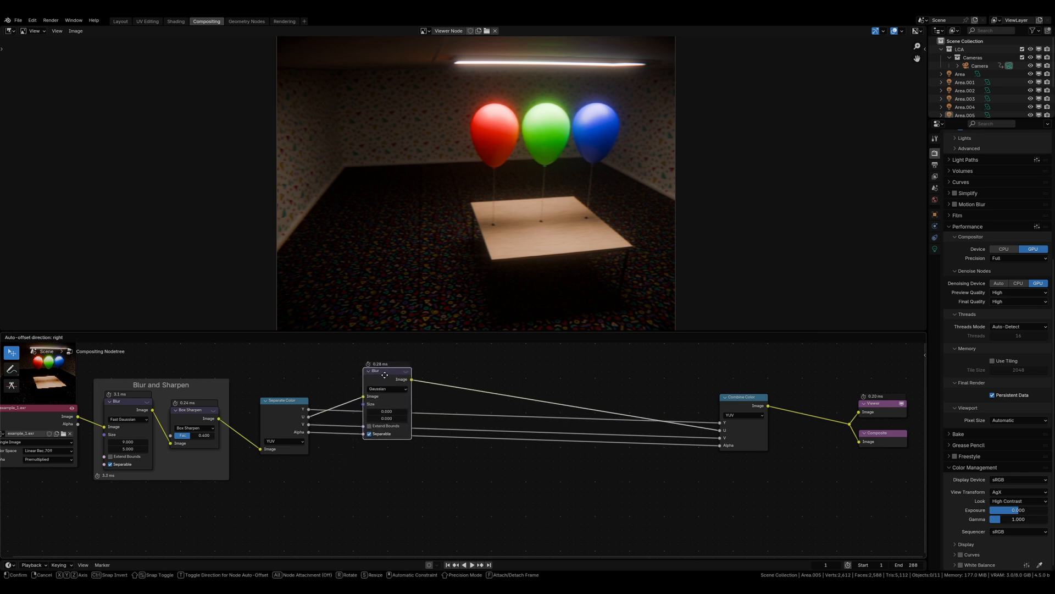
left_click(387, 371)
Duplicate the new Blur node into the V link and place the copy below the original.
key("shift+d")
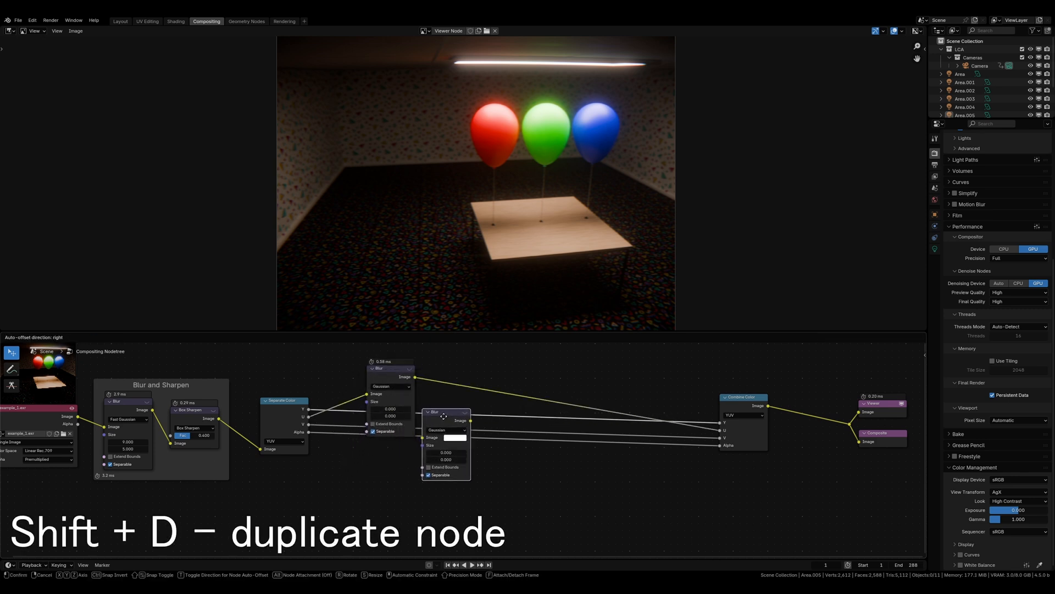
left_click(447, 429)
left_click_drag(447, 430, 392, 455)
scroll(469, 432, "up", 2)
middle_click_drag(451, 427, 470, 424)
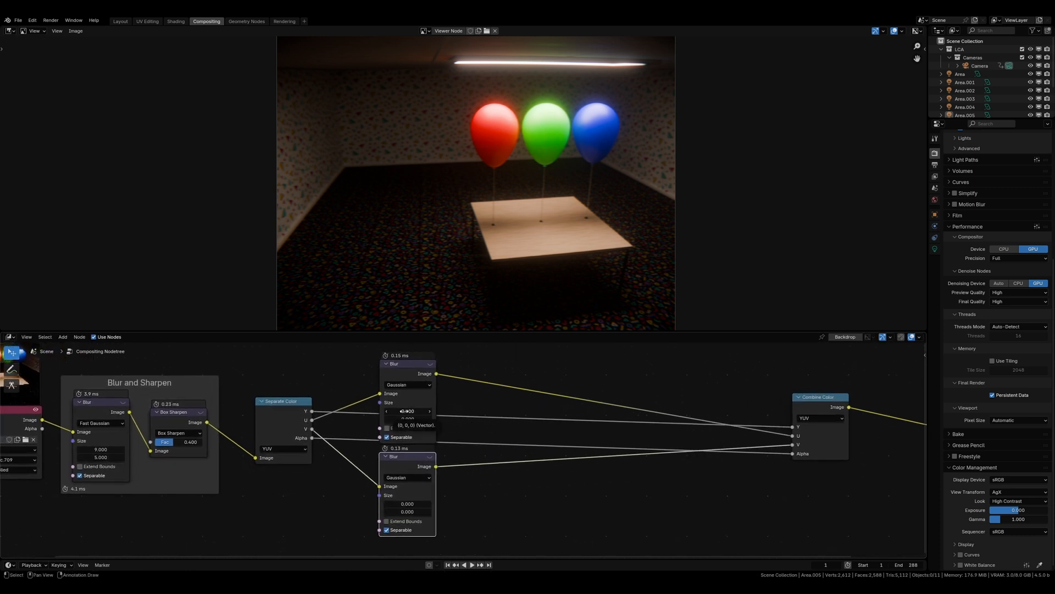
Set the blur size of the U channel's Blur node to 12 horizontally and 3 vertically.
left_click(405, 410)
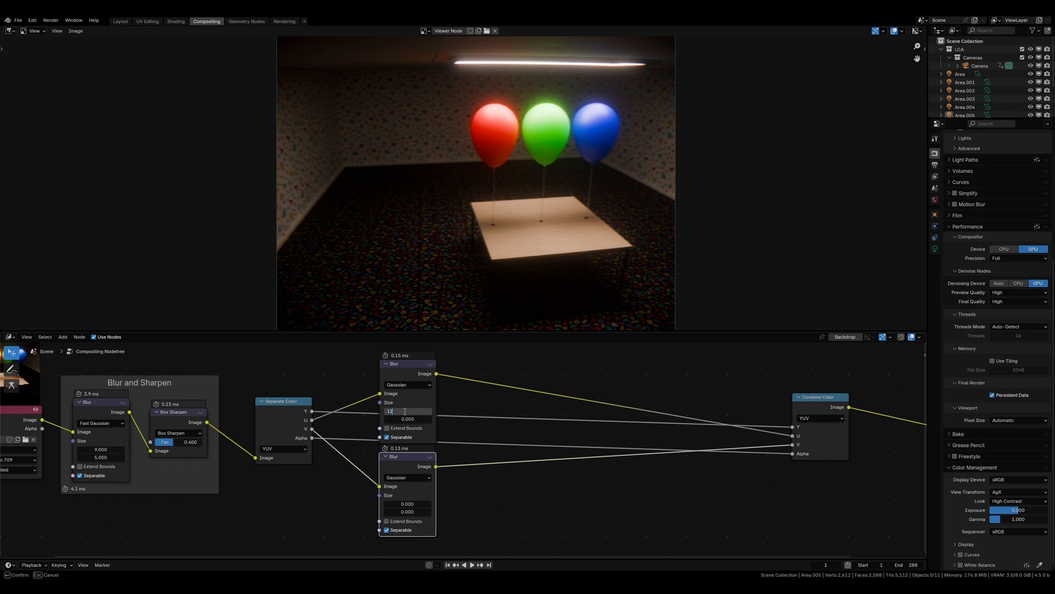
key("Return")
left_click(405, 420)
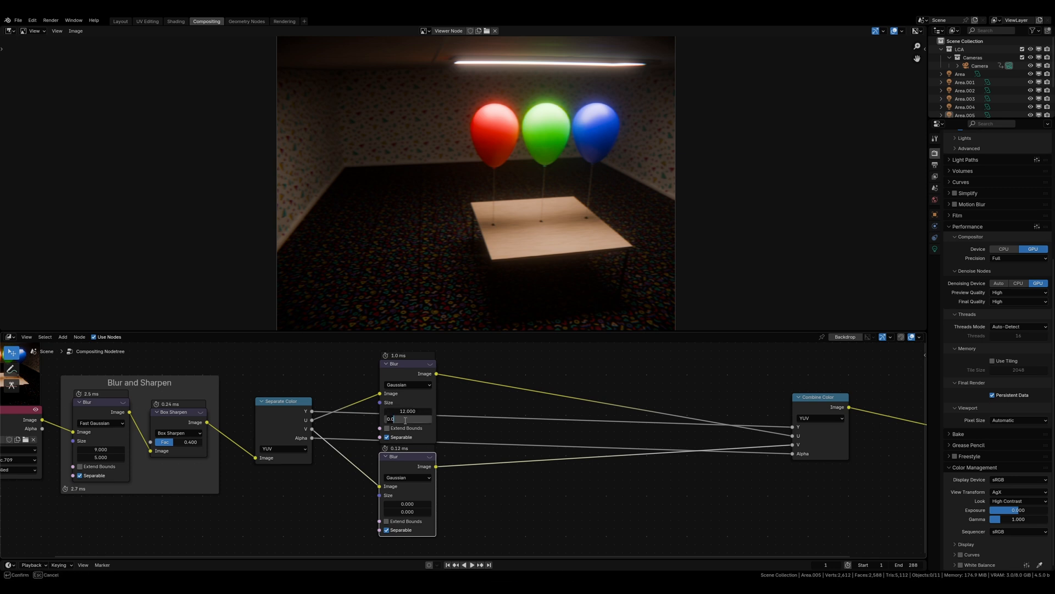
type("3")
key("Return")
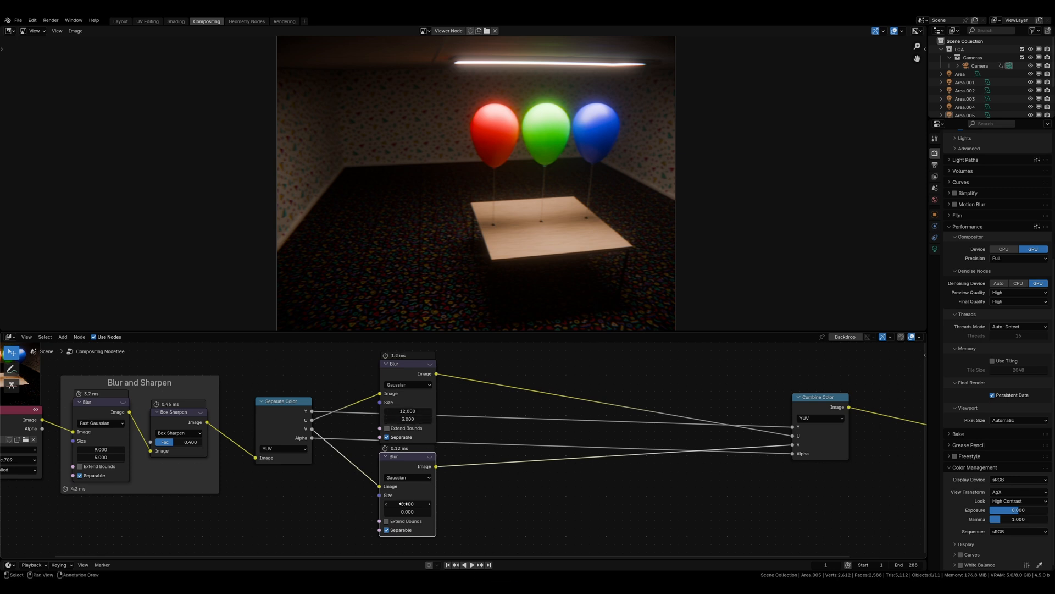
Set the V channel's Blur node to the size values 12 and 3.
left_click(405, 504)
type("12")
key("Return")
left_click(403, 511)
key("Return")
Insert a Displace node into the U link after its Blur node and a duplicate of it into the V link.
middle_click_drag(533, 488, 436, 498)
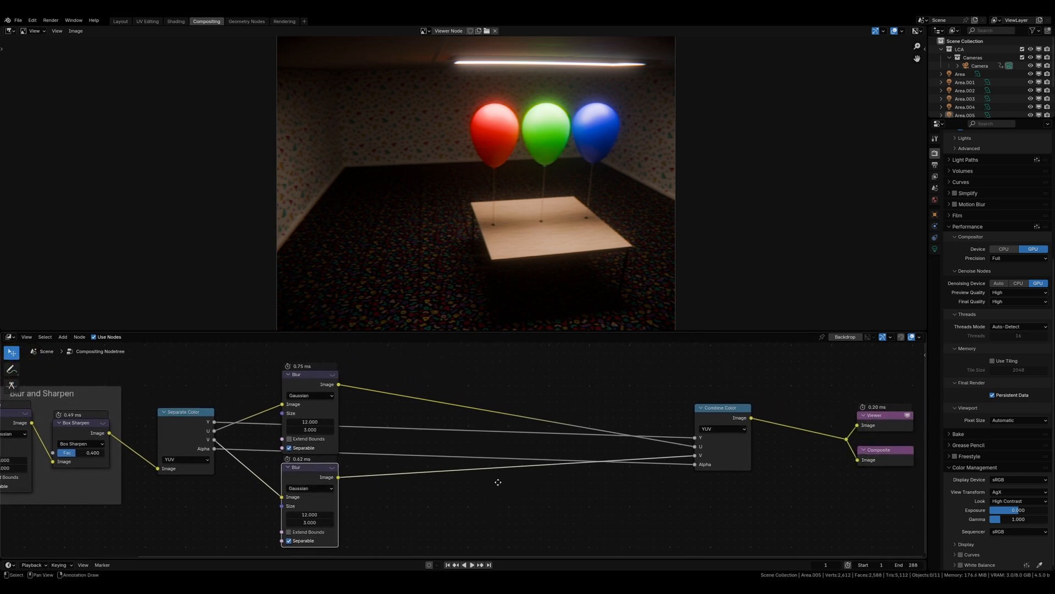
key("shift+a")
left_click(527, 381)
type("displace")
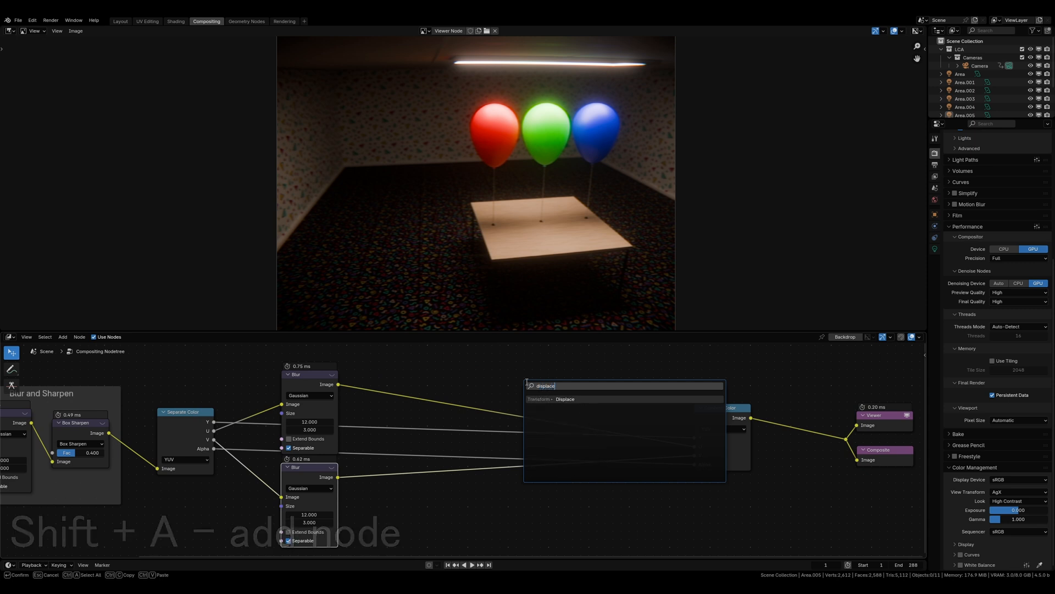
key("Return")
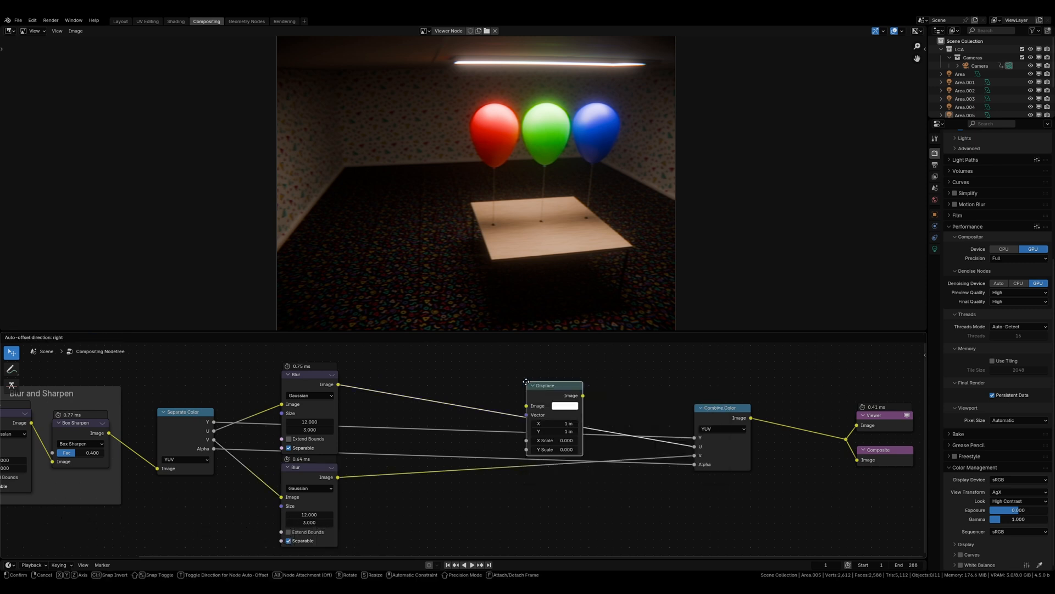
left_click(512, 374)
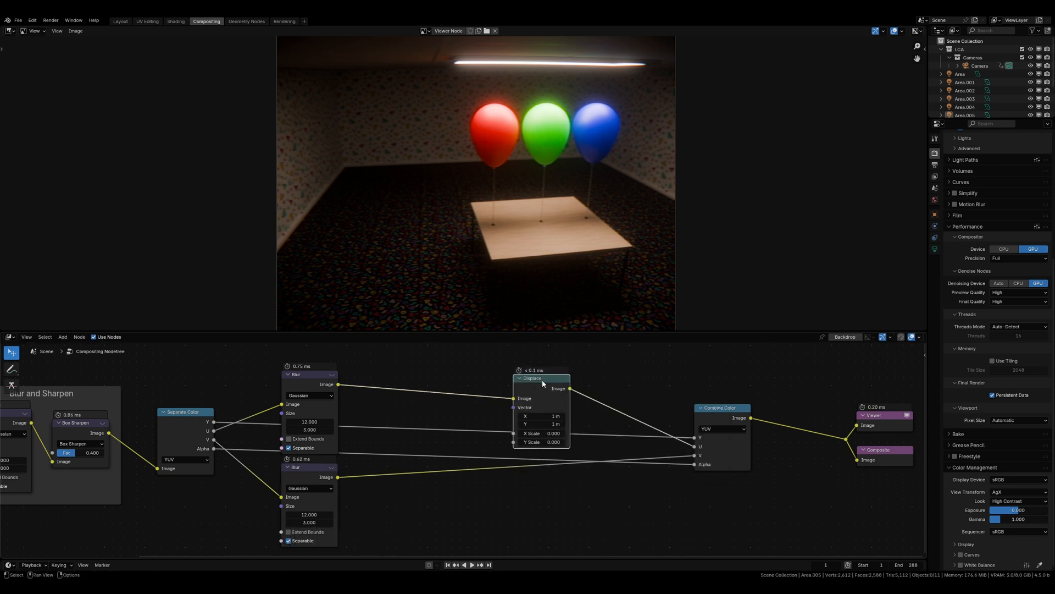
key("shift+d")
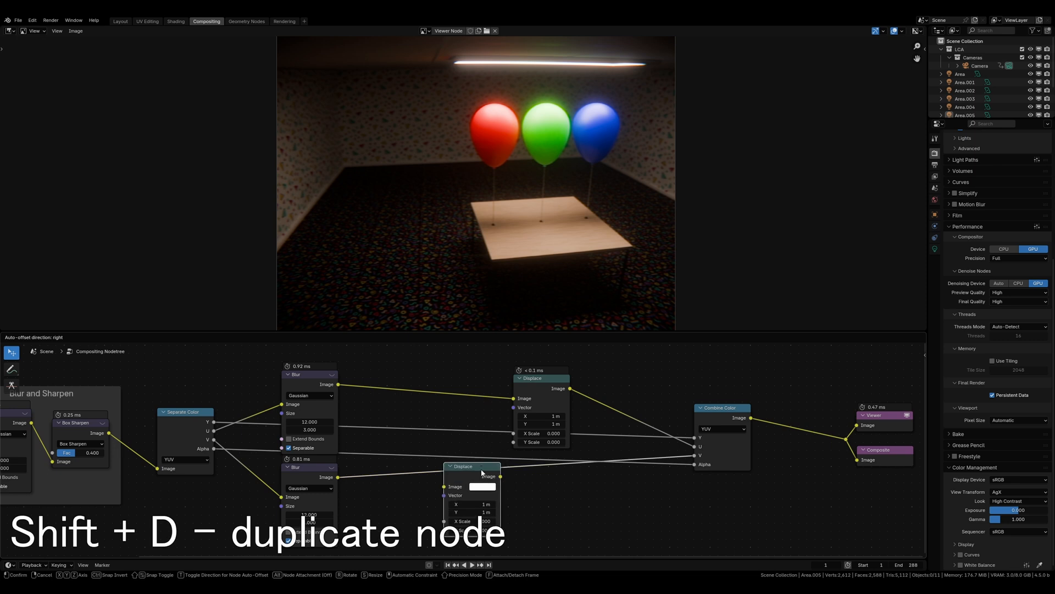
left_click_drag(525, 473, 545, 479)
Set the X Scale of both Displace nodes to 8.
middle_click_drag(667, 506, 639, 501)
double_click(517, 432)
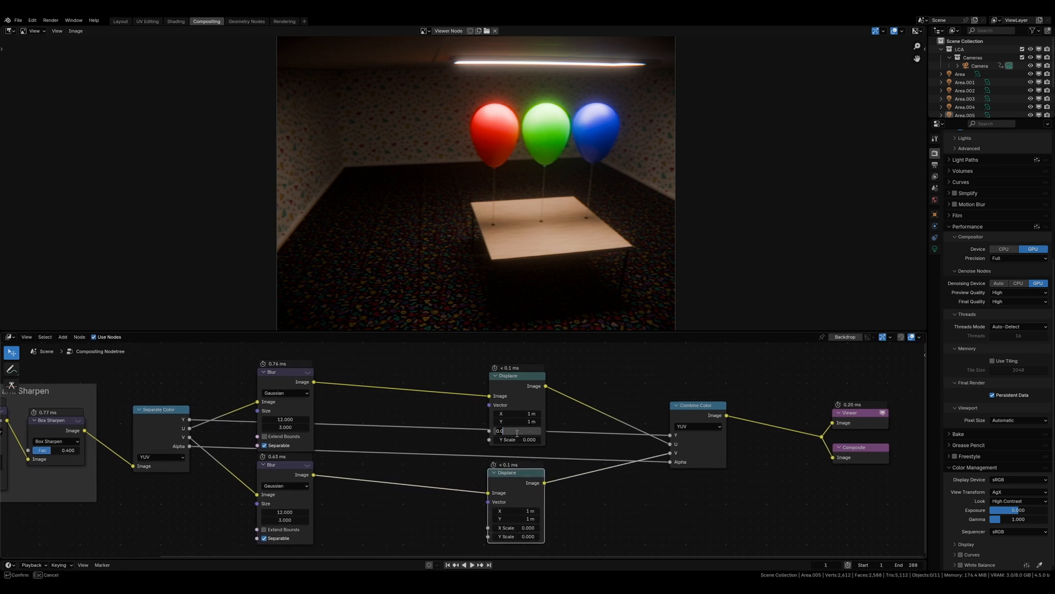
key("Return")
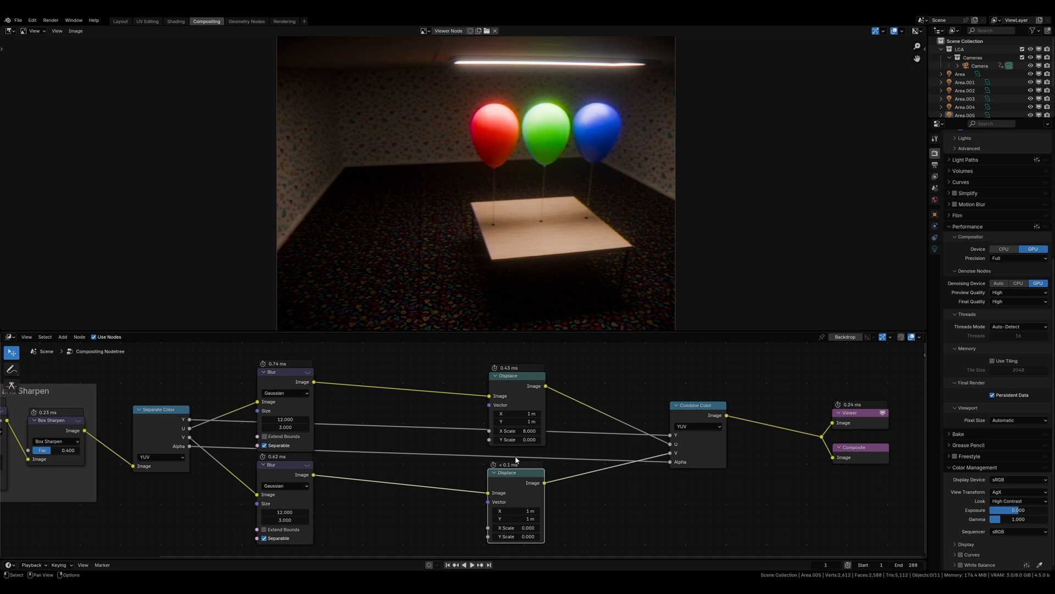
double_click(529, 528)
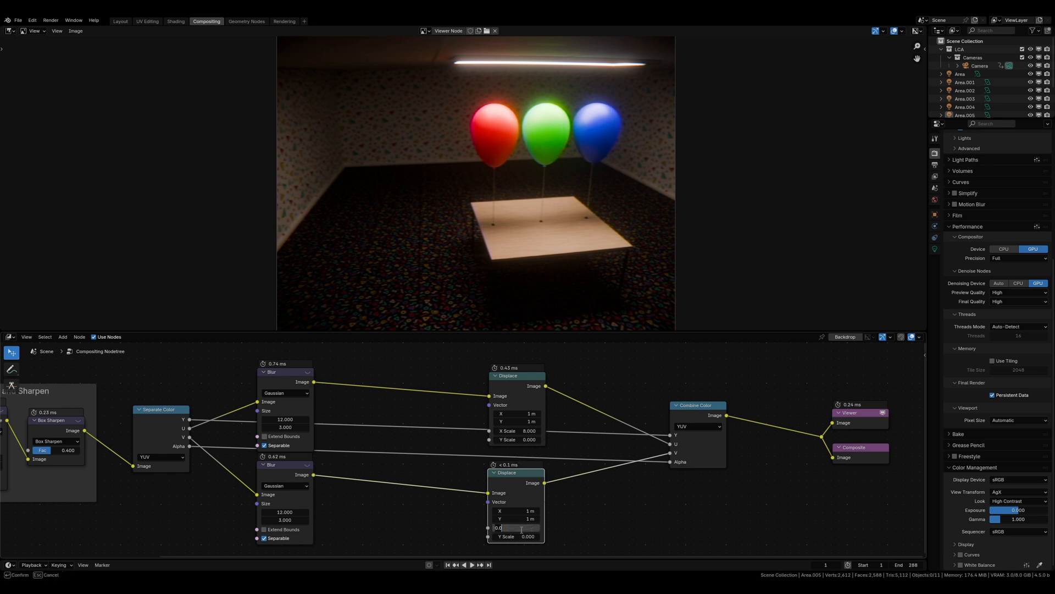
key("Return")
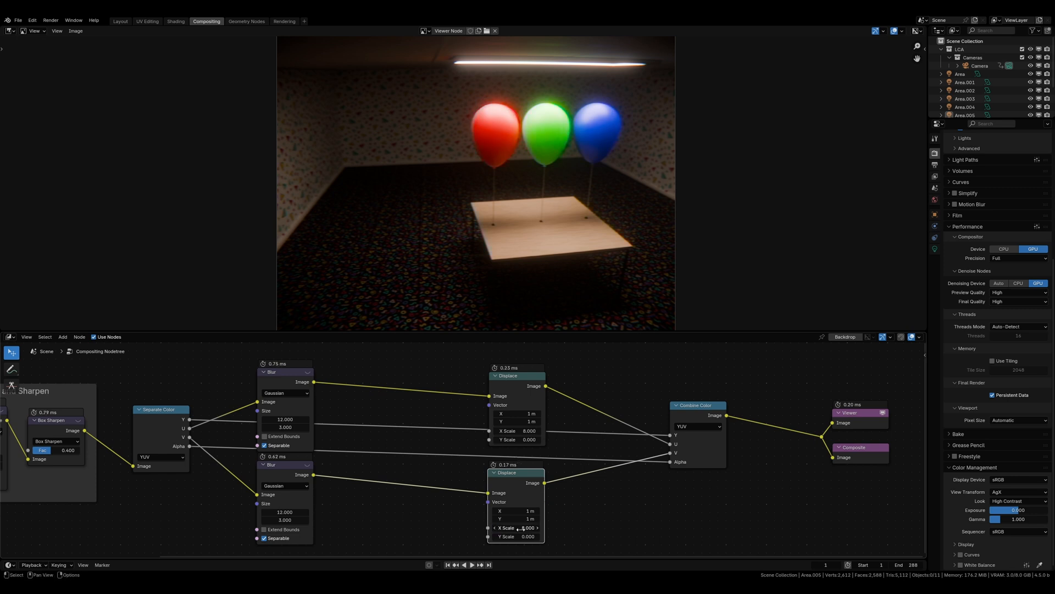
Examine the balloon and table edges up close in the viewer image.
middle_click_drag(572, 166, 531, 194)
scroll(532, 193, "up", 3)
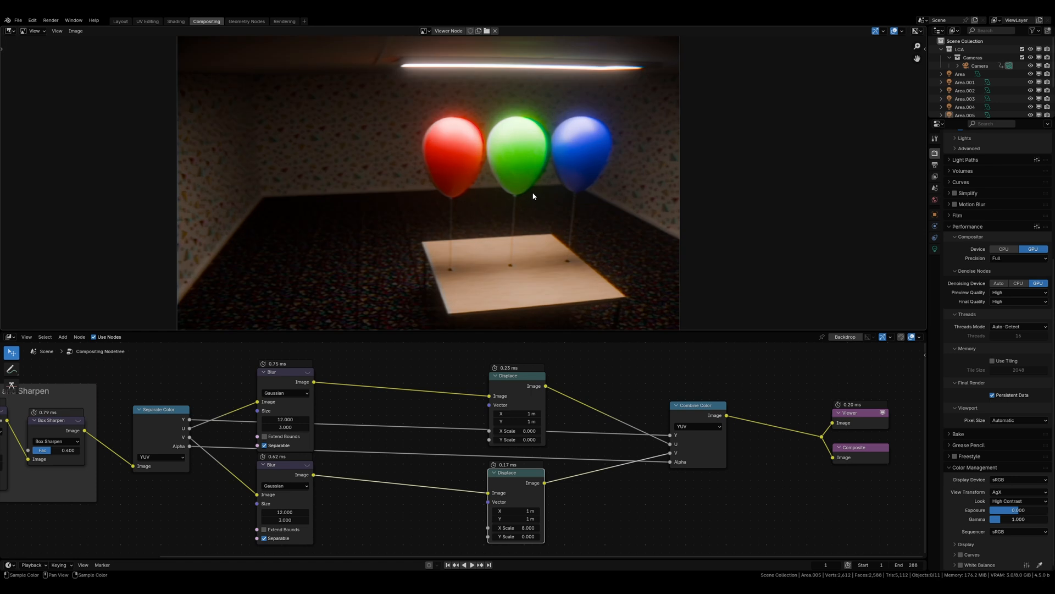
middle_click_drag(672, 152, 625, 189)
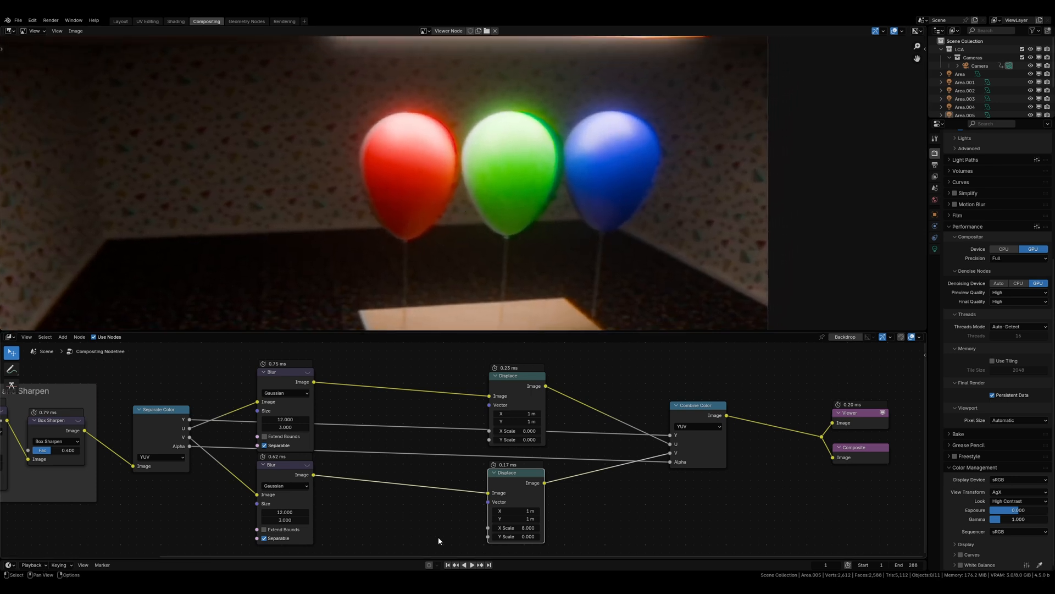
middle_click_drag(516, 264, 476, 202)
scroll(476, 201, "down", 1)
middle_click_drag(626, 208, 605, 233)
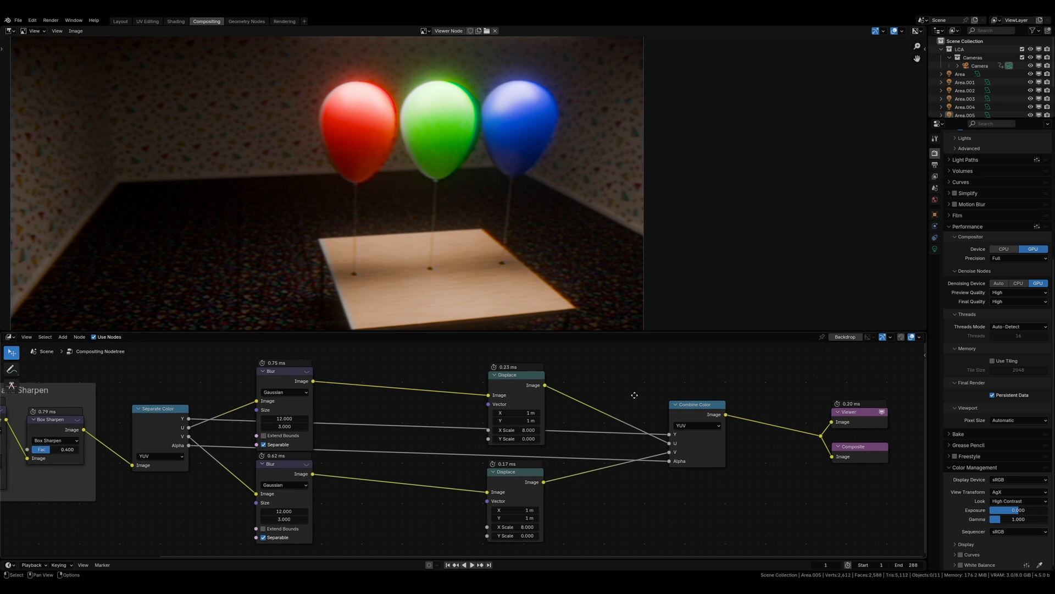
Tighten the node layout by moving both Displace nodes next to their Blur nodes and bringing Combine Color and Separate Color closer.
middle_click_drag(634, 393, 659, 381)
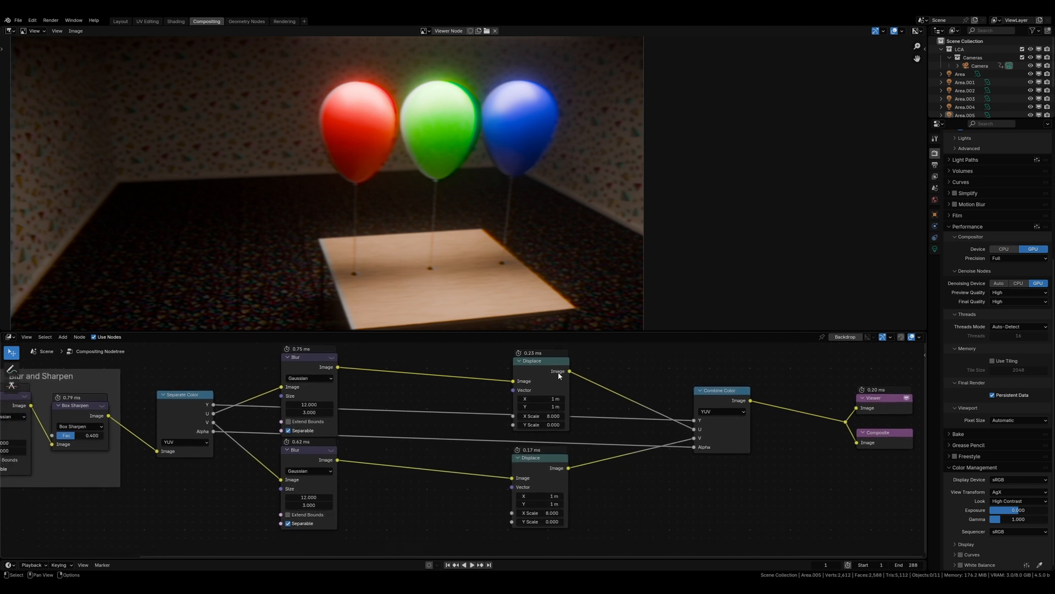
left_click_drag(559, 371, 406, 371)
left_click_drag(525, 463, 379, 464)
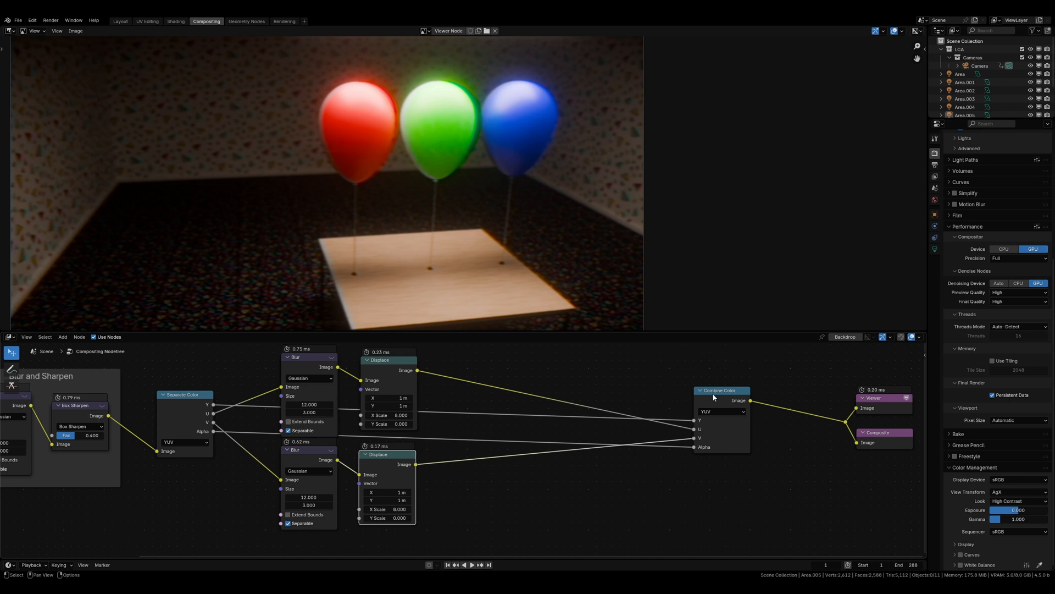
left_click_drag(714, 397, 483, 397)
left_click_drag(179, 405, 193, 413)
Group the Separate Color, Blur, Displace and Combine Color nodes in a frame labelled Chroma Bleed.
key("Home")
left_click_drag(315, 358, 608, 521)
key("shift+p")
key("F2")
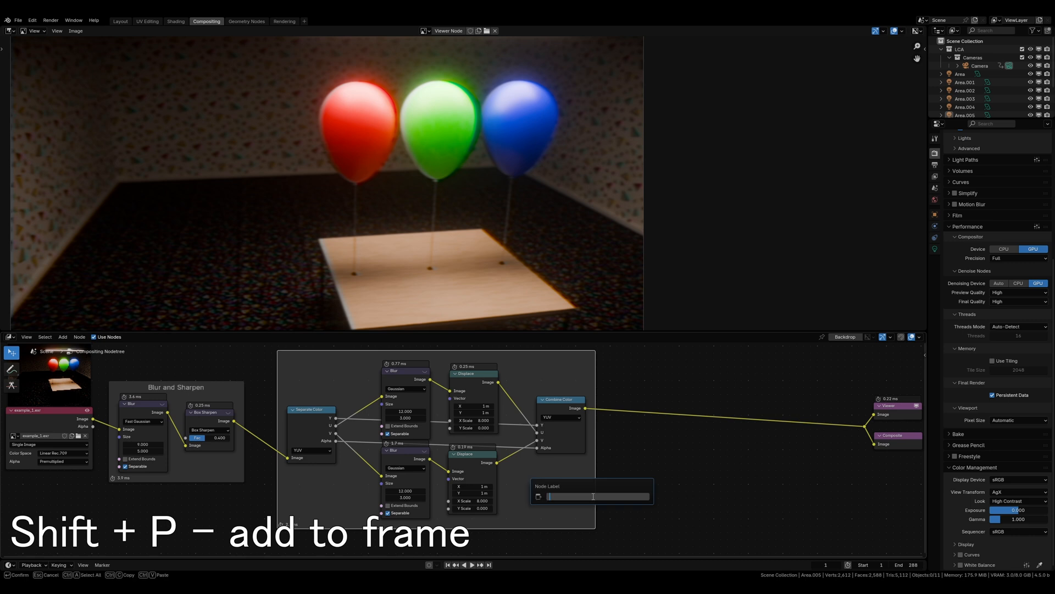
type("Chroma Bleed")
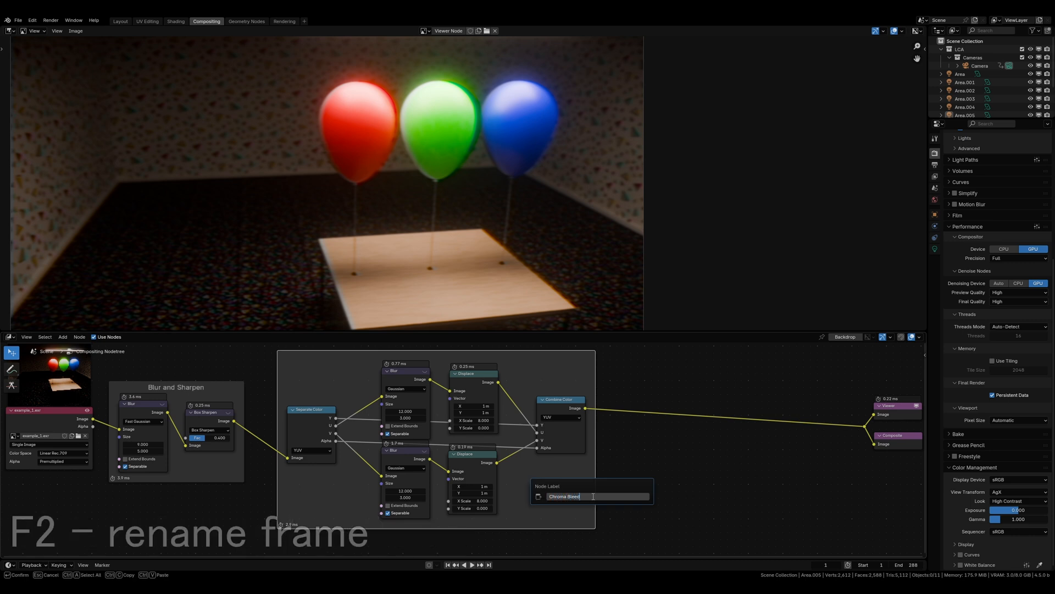
key("Return")
Move the Chroma Bleed frame closer to the Blur and Sharpen frame, and the Viewer and Composite nodes farther away from it.
left_click_drag(443, 353, 432, 354)
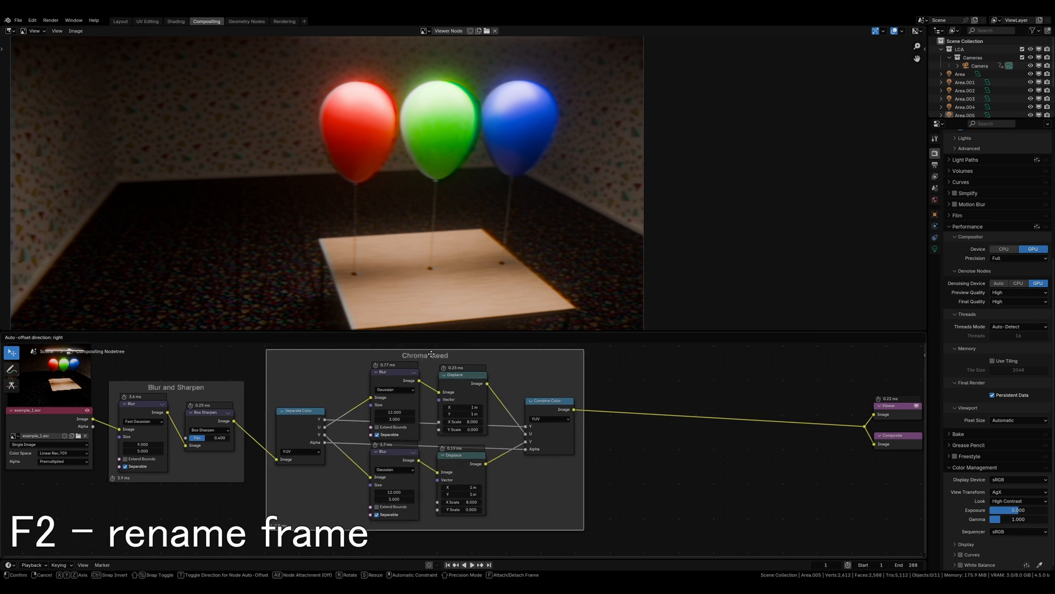
left_click(695, 382)
middle_click_drag(801, 394, 438, 393)
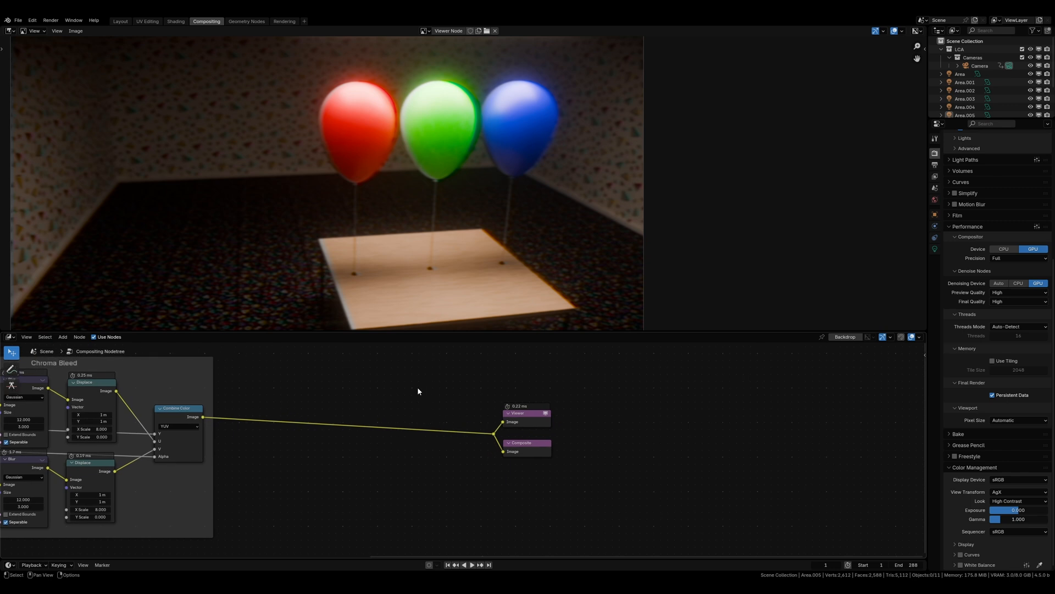
left_click_drag(420, 390, 568, 465)
key("g")
left_click(806, 455)
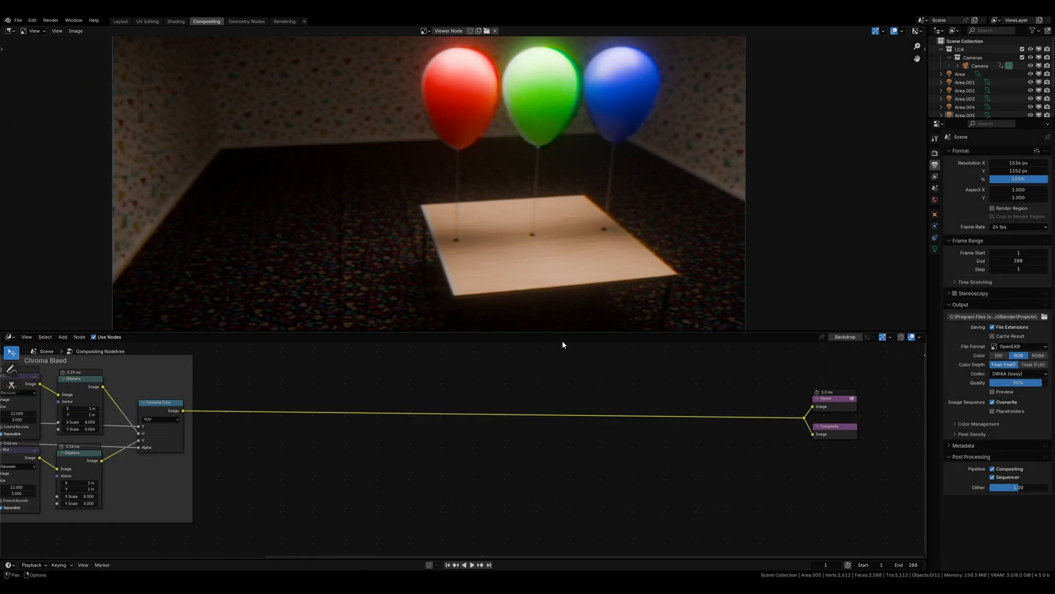
Add a Noise Texture node below the main link and set its dimensions to 4D.
key("shift+a")
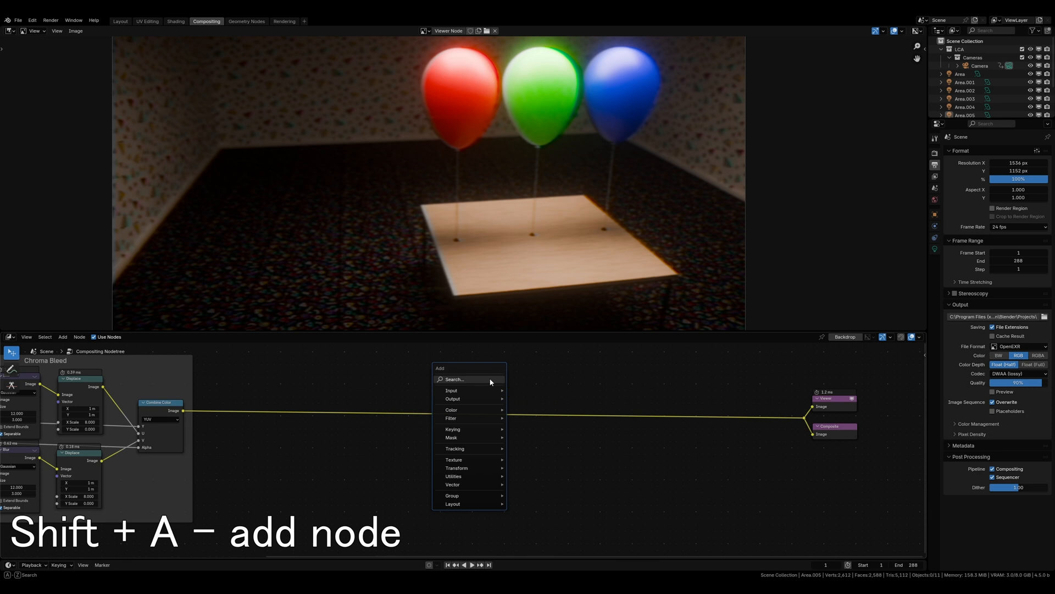
left_click(491, 379)
type("noise text")
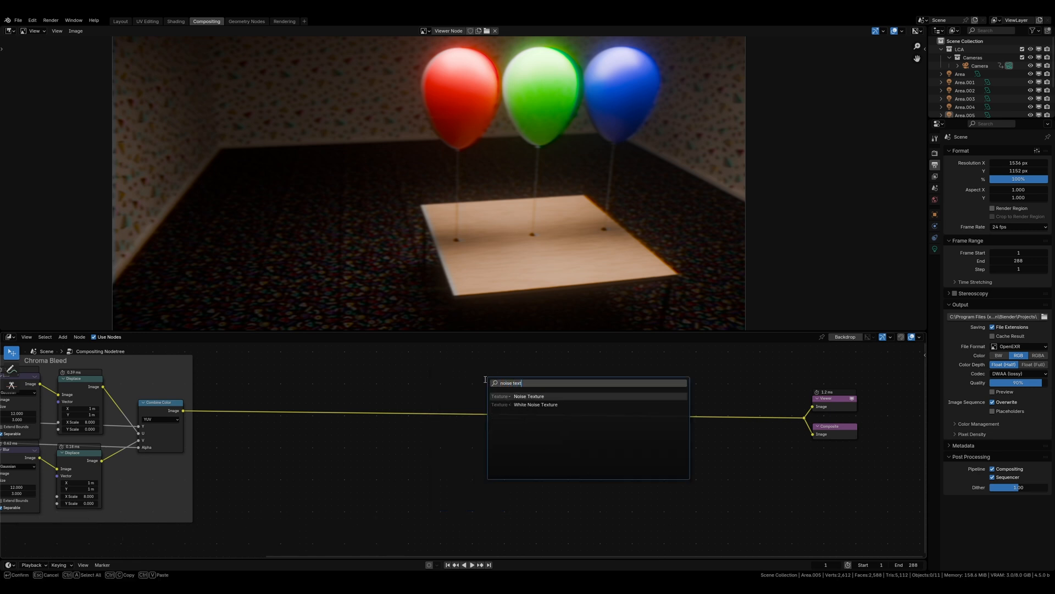
key("Return")
left_click(384, 432)
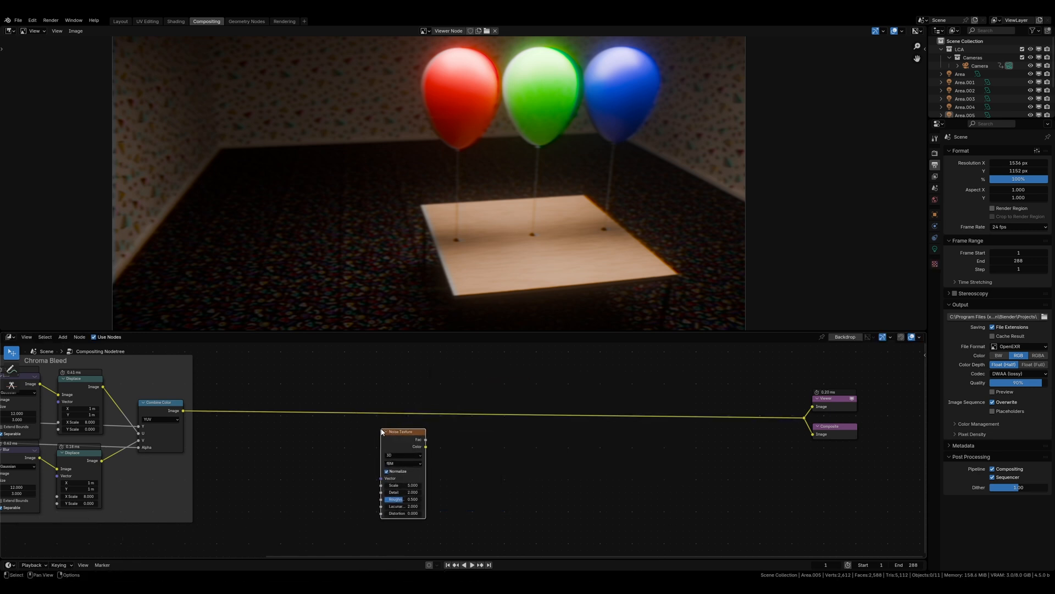
left_click(398, 455)
left_click(401, 491)
Add a Brightness/Contrast node beside the Noise Texture, and link the noise Fac output through it to the Viewer and Composite nodes.
key("shift+a")
left_click(487, 425)
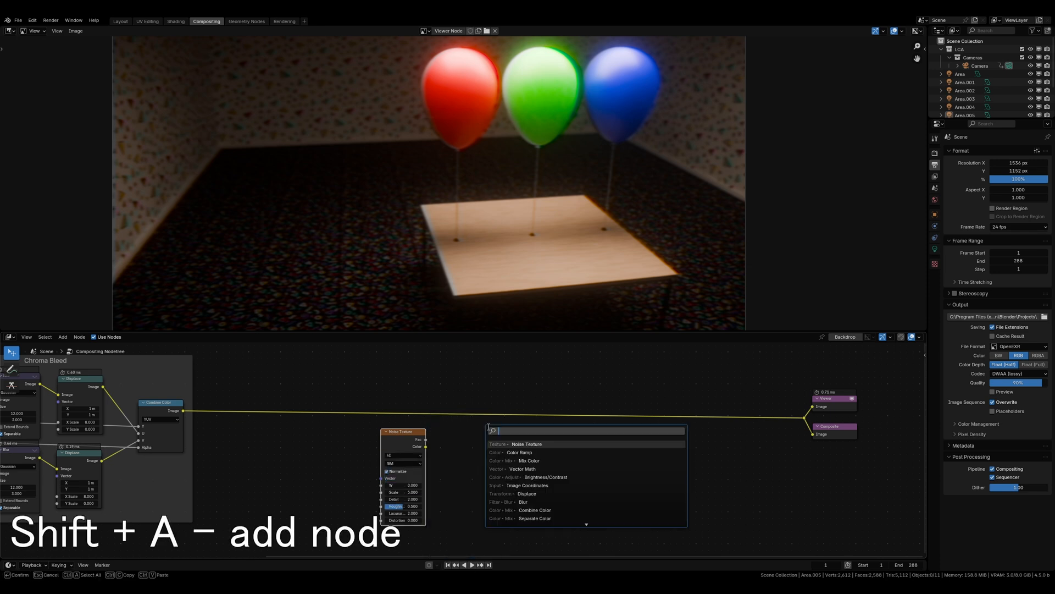
type("brightness")
key("Return")
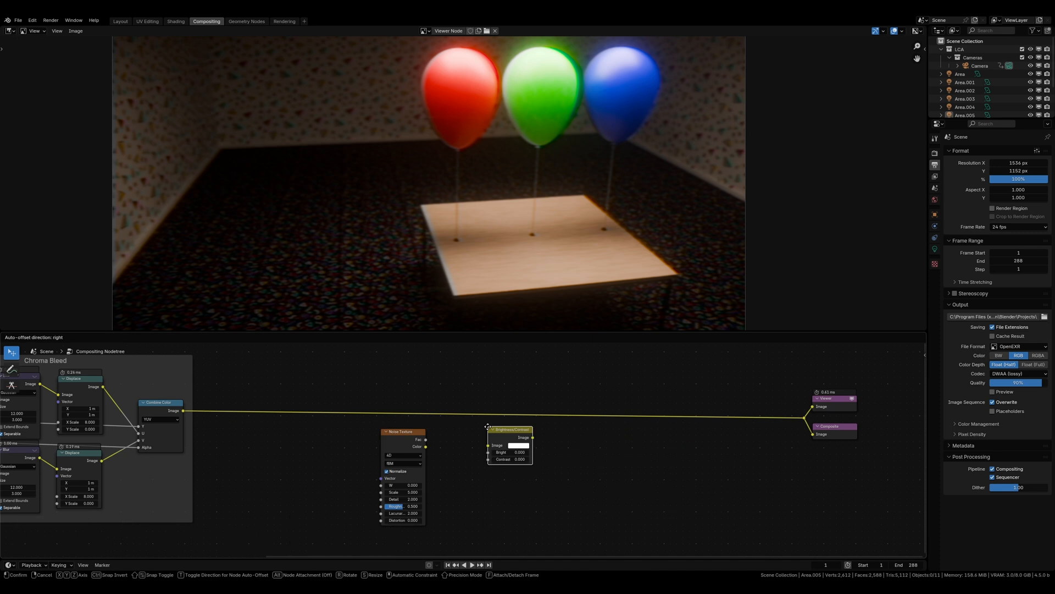
left_click(437, 455)
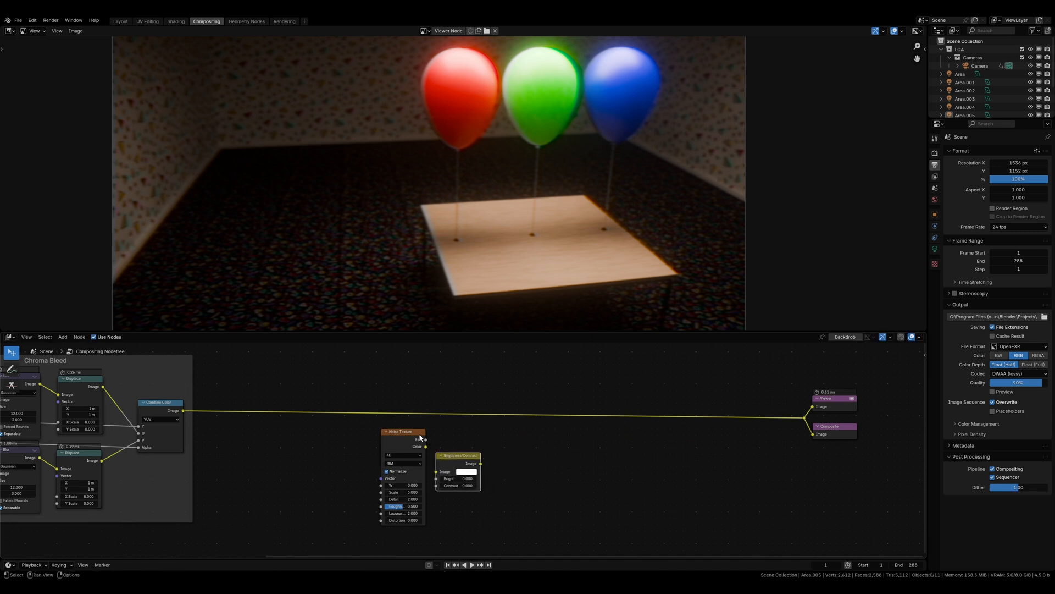
left_click_drag(427, 449, 805, 421)
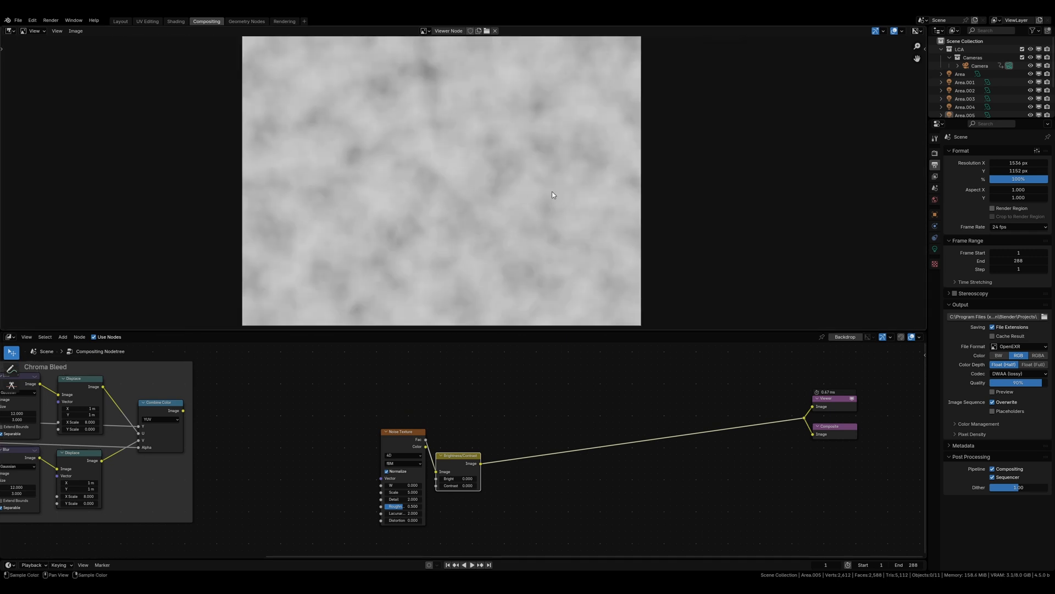
Set the Bright value of the Brightness/Contrast node to -50.
scroll(561, 466, "up", 2)
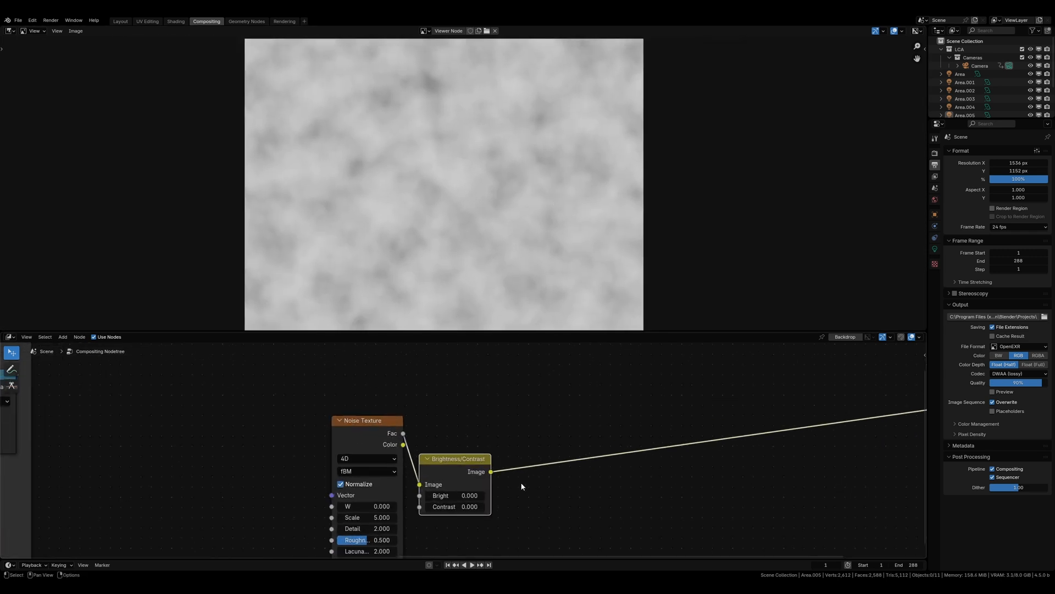
left_click(469, 494)
type("0.0")
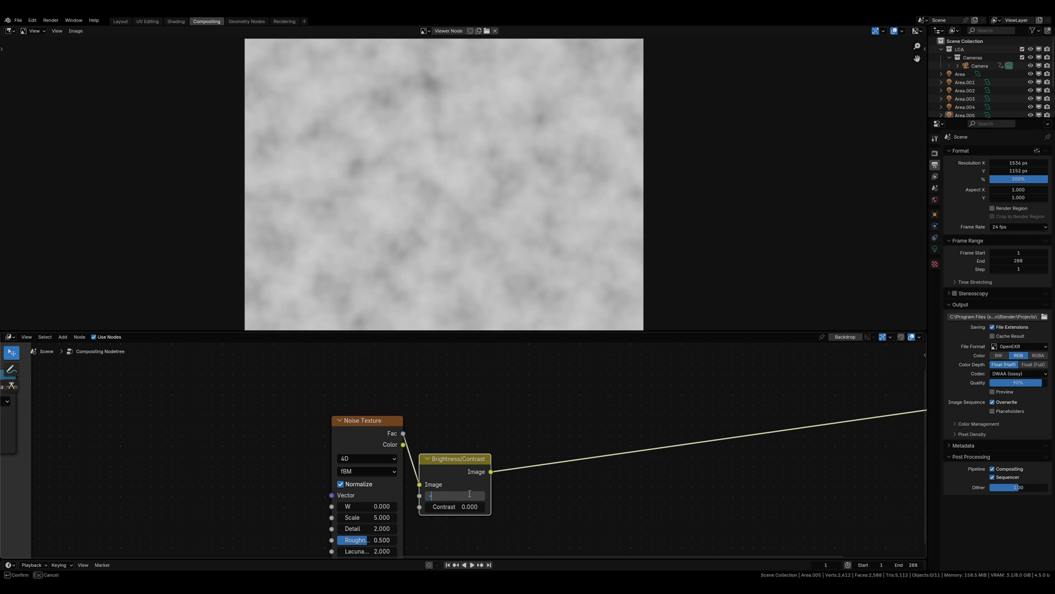
type("0")
key("Return")
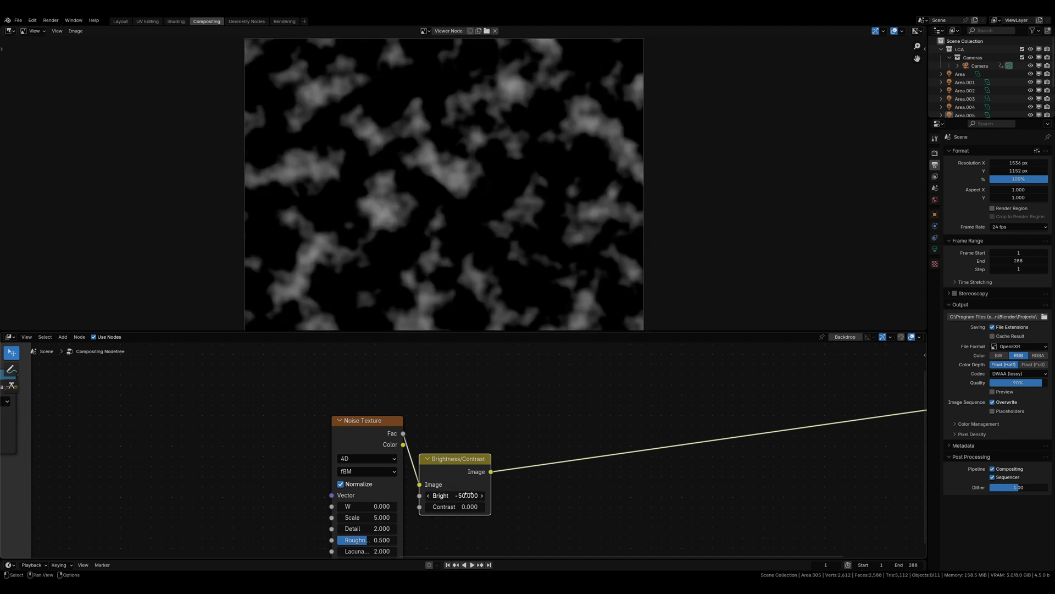
Set the Scale of the Noise Texture to 50.
middle_click_drag(467, 495, 541, 452)
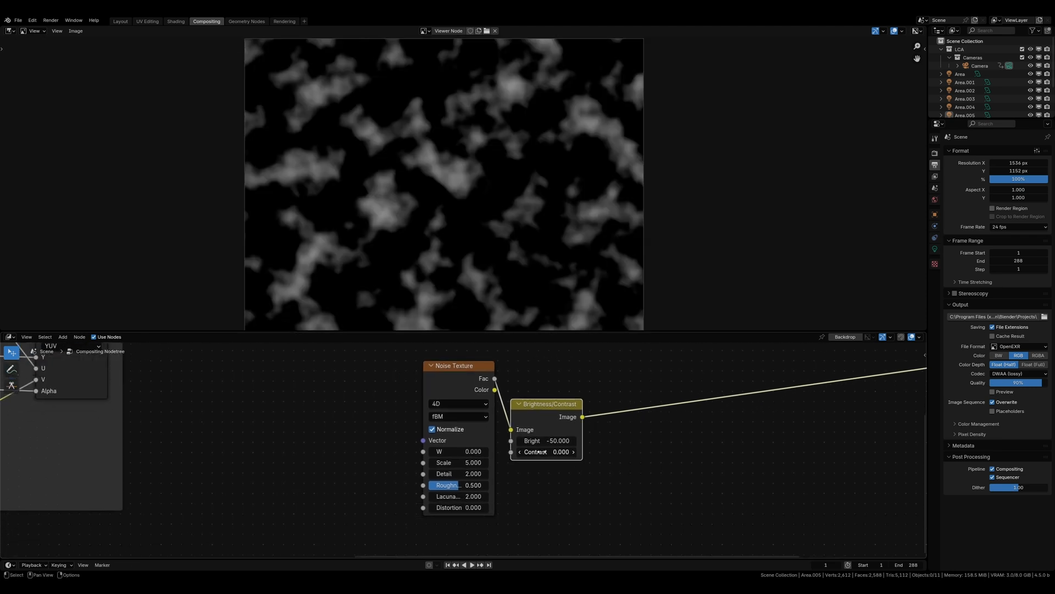
left_click(452, 463)
type("5")
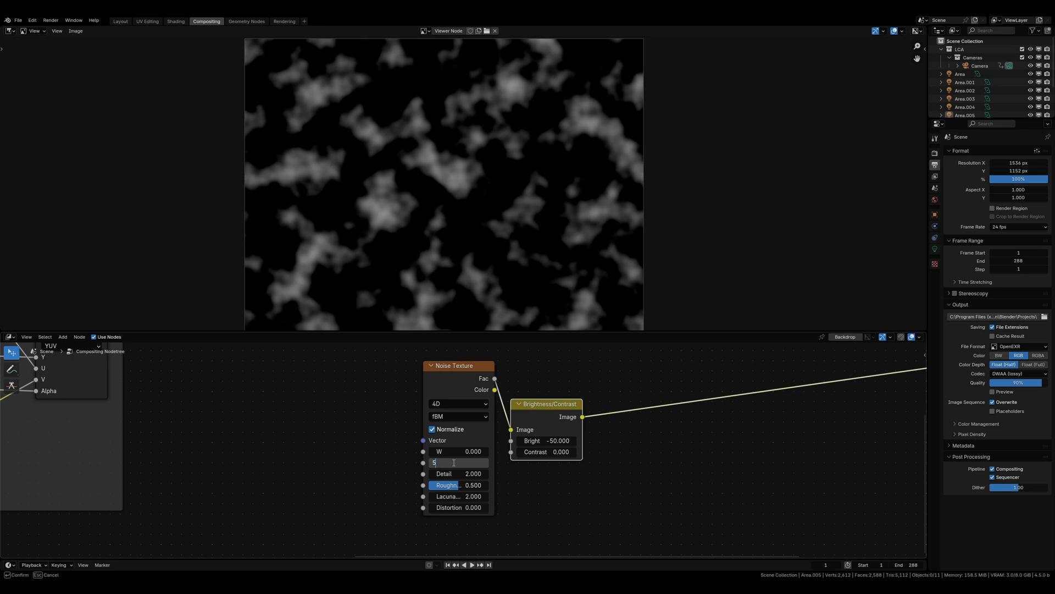
type("0")
key("Return")
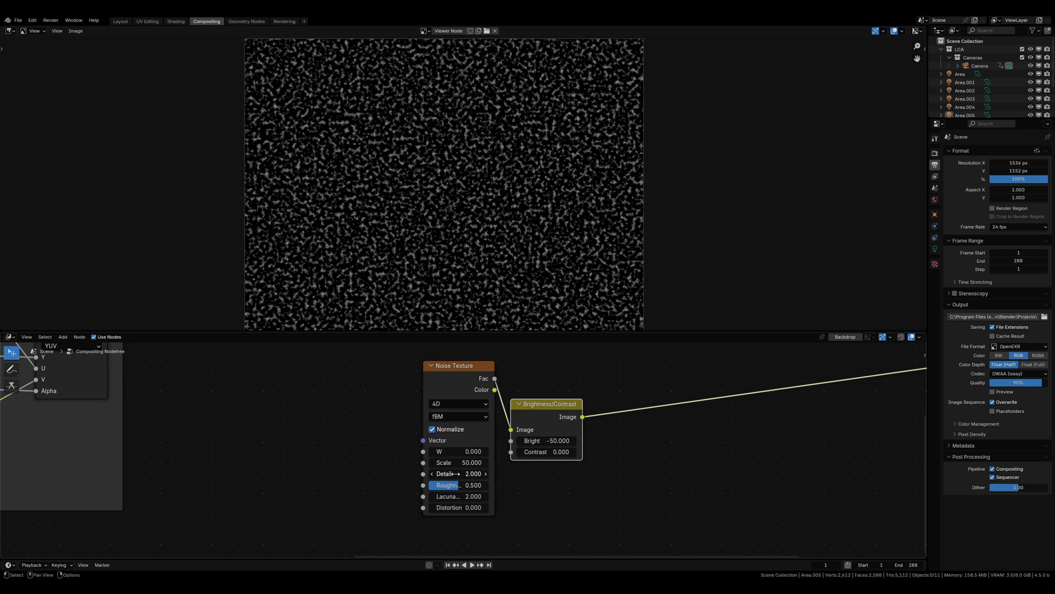
Set the Noise Texture's Detail to 12 and its Roughness to 0.95.
left_click(456, 473)
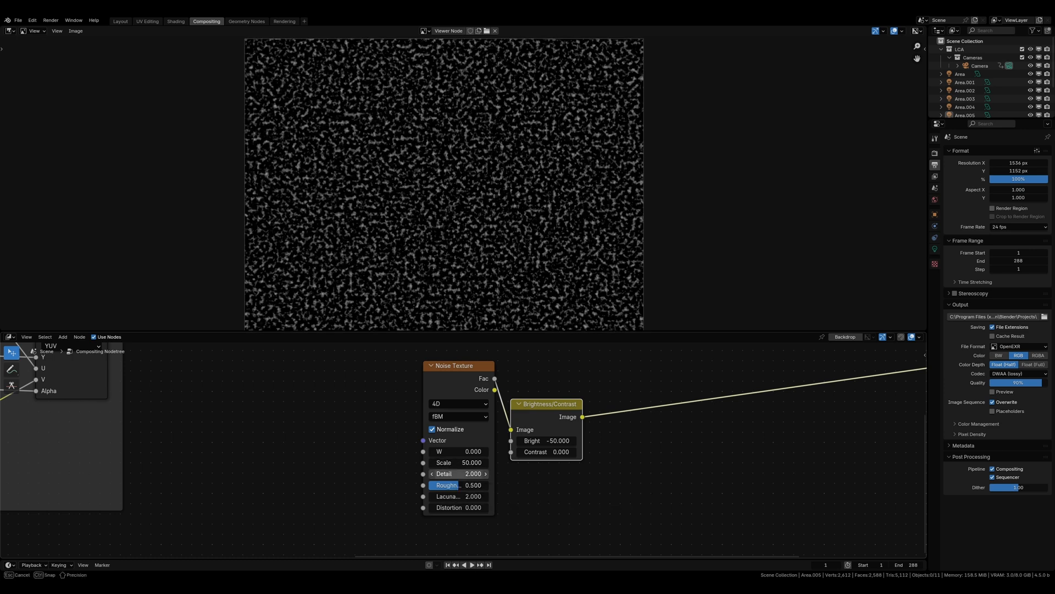
key("Return")
left_click(455, 486)
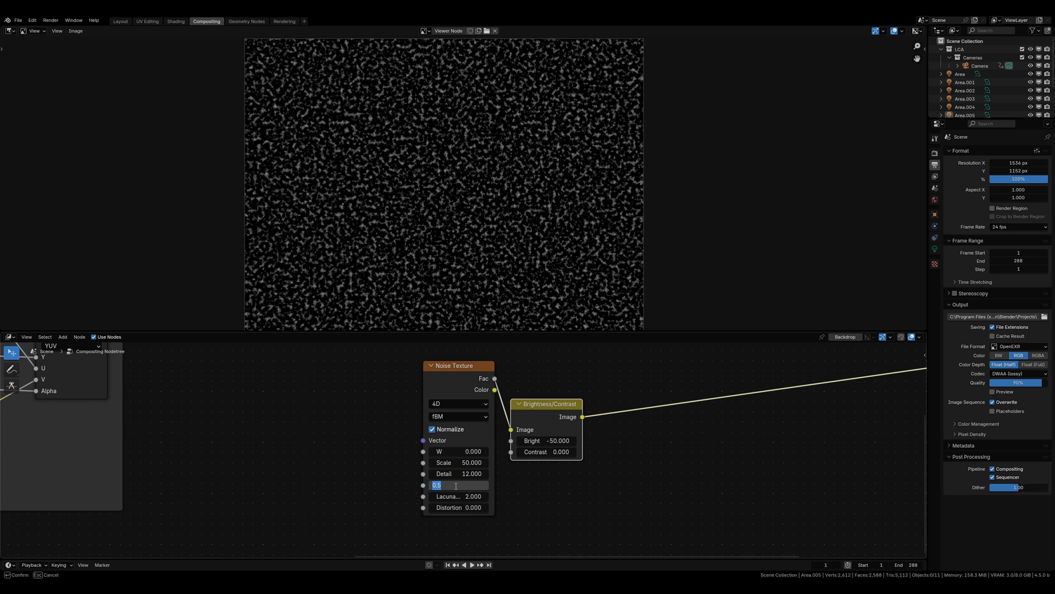
key("Return")
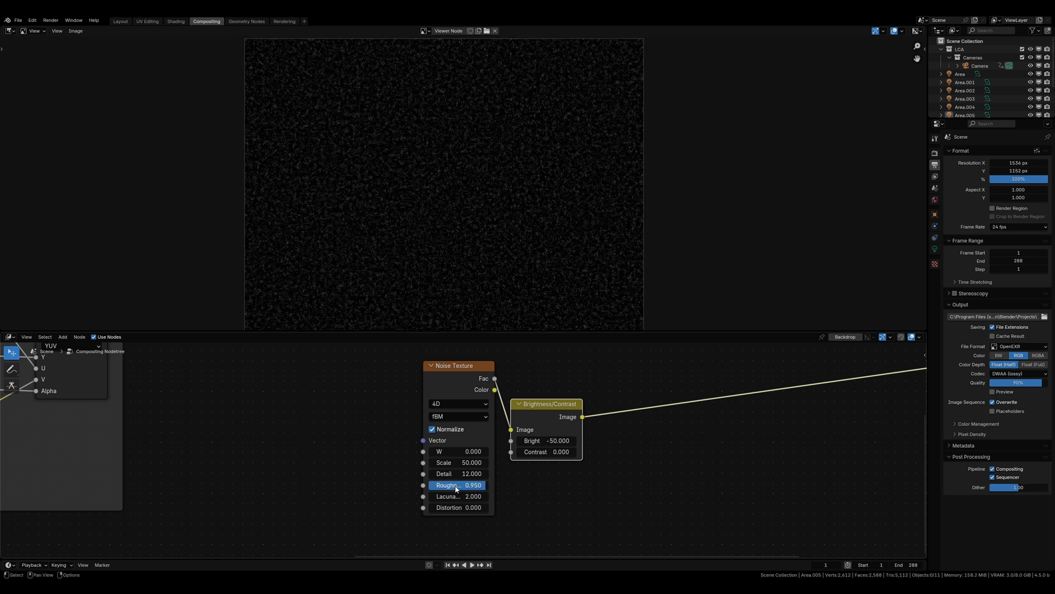
Add an Image Coordinates node before the Noise Texture, feed it the Combine Color image, and link its Uniform output to the noise Vector input.
middle_click_drag(304, 423, 504, 443)
key("shift+a")
type("coordi")
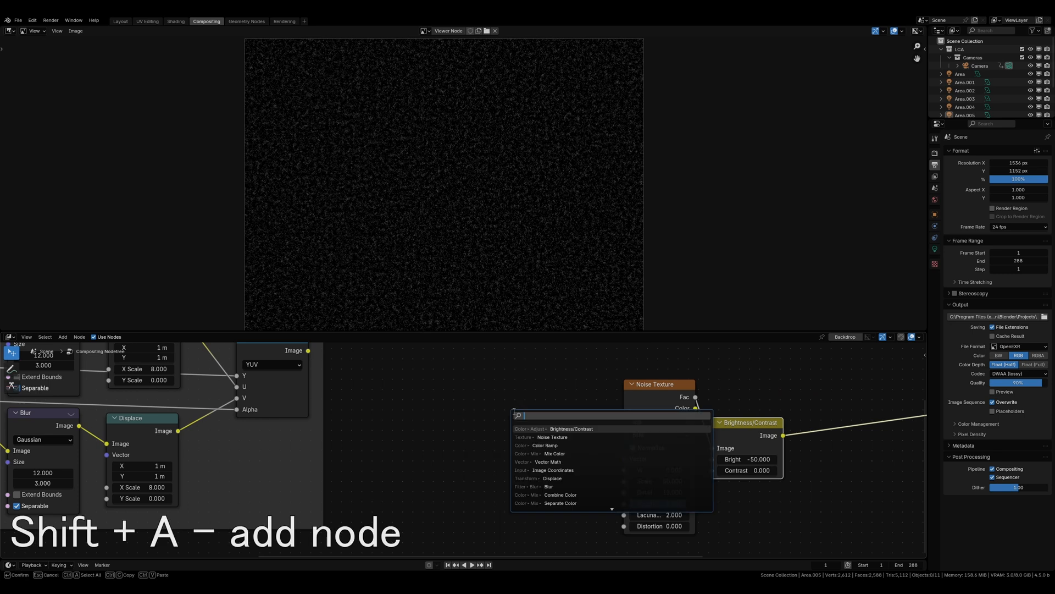
type("n")
key("Return")
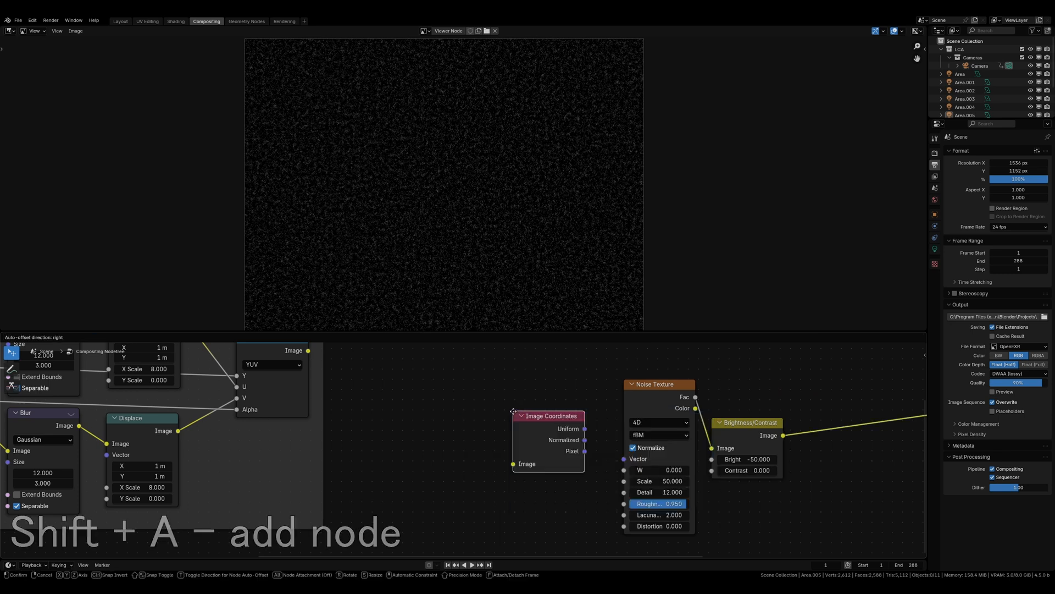
left_click(459, 424)
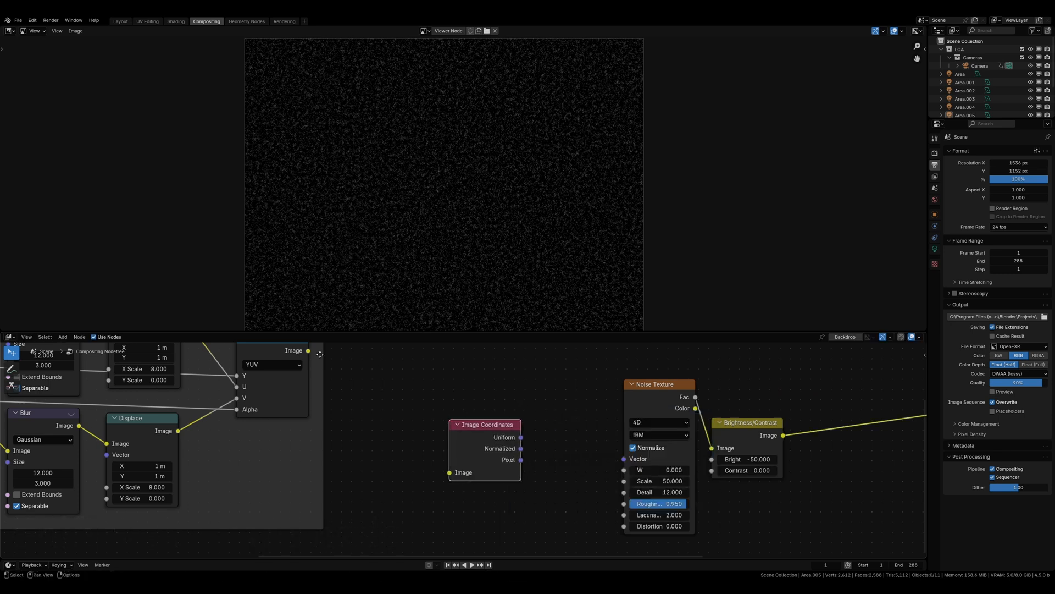
left_click_drag(443, 470, 462, 473)
left_click_drag(521, 438, 623, 458)
Insert a Vector Math node on the link between Image Coordinates and Noise Texture, and set its operation to Multiply.
middle_click_drag(584, 382, 470, 379)
key("shift+a")
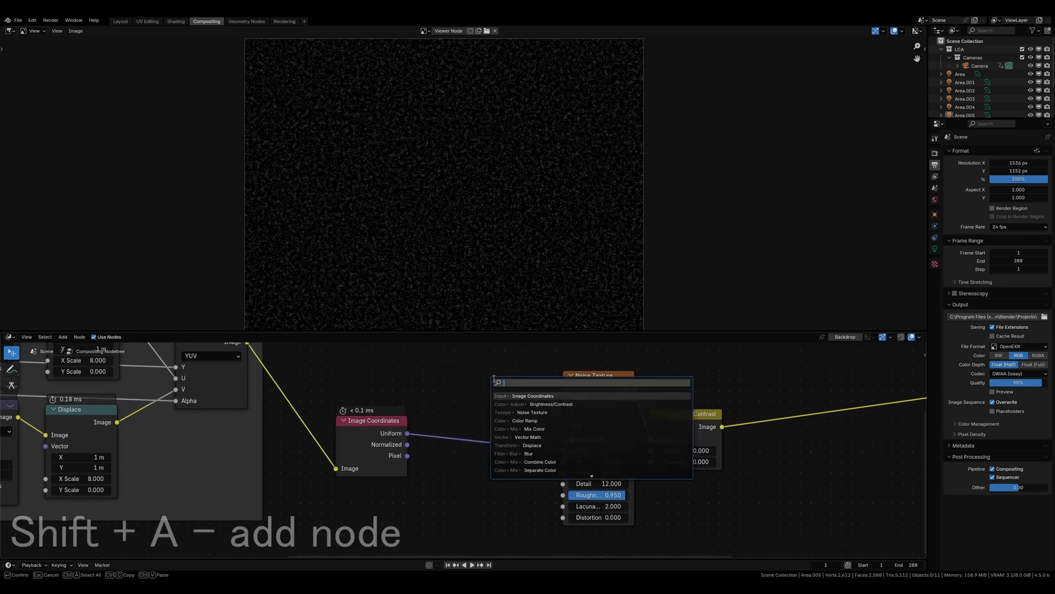
type("vector")
key("Down")
key("Down")
key("Down")
key("Down")
key("Down")
key("Down")
key("Down")
key("Down")
key("Down")
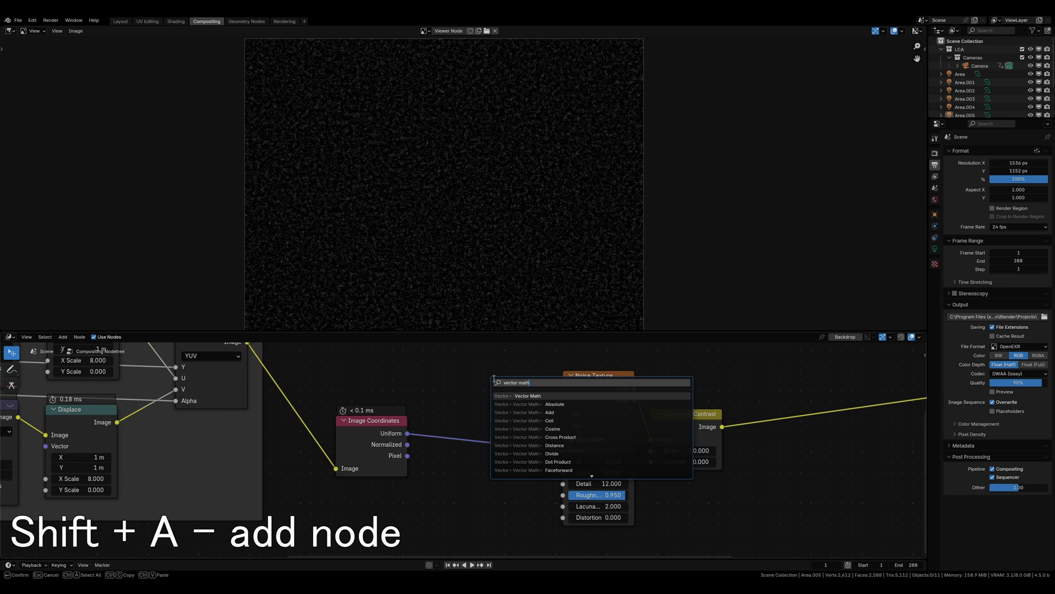
key("Return")
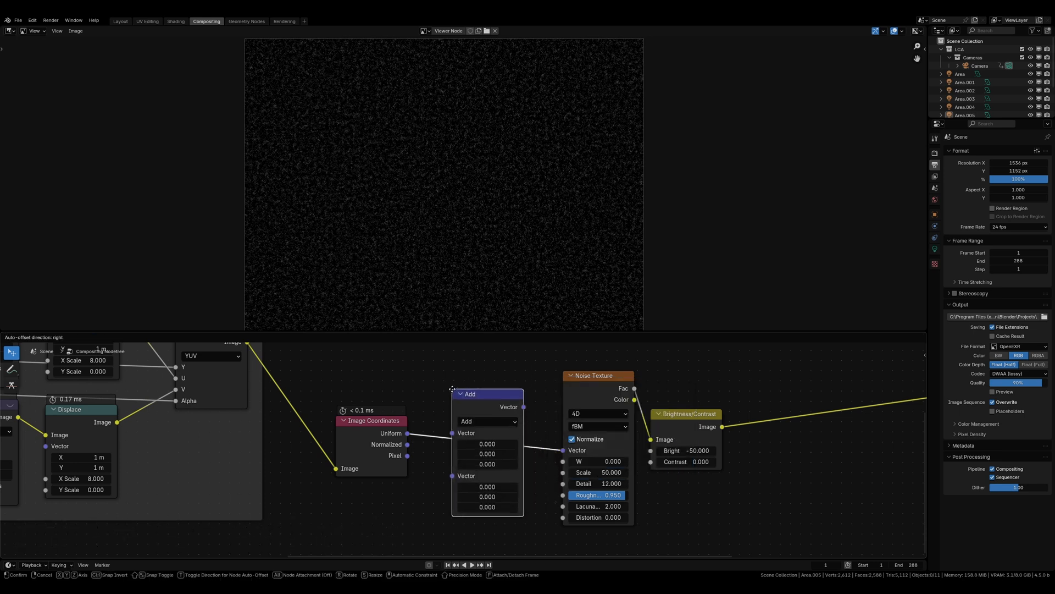
left_click(453, 393)
left_click(487, 421)
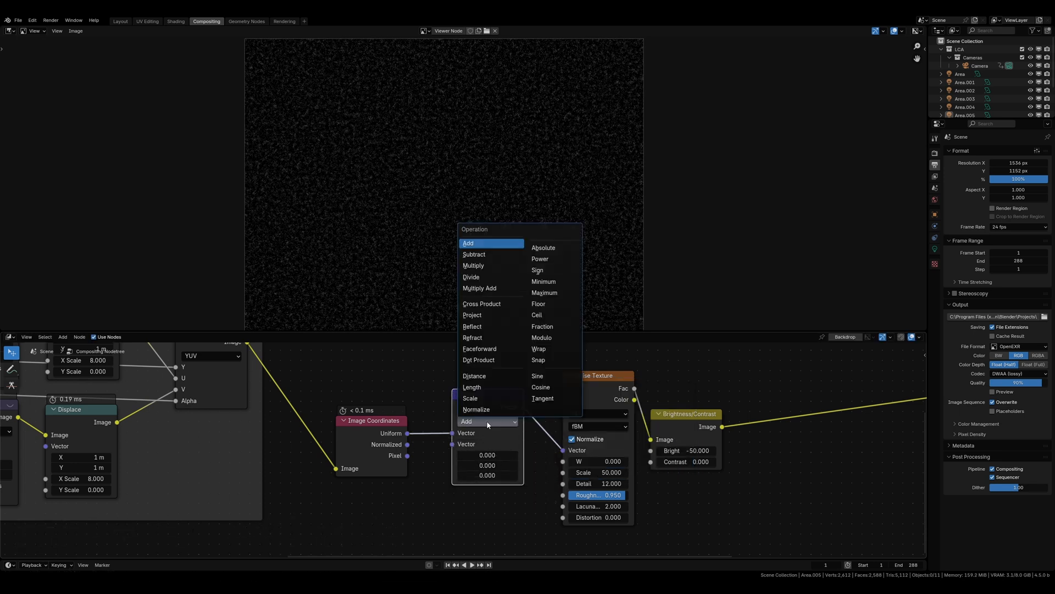
left_click(476, 268)
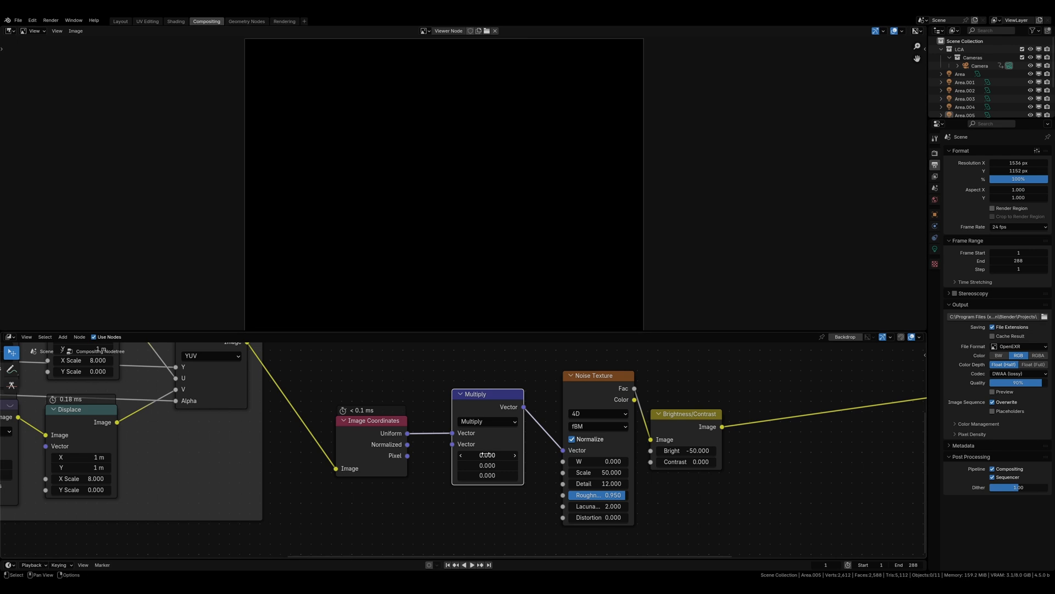
Set the Multiply node's second vector to 0.02 in X and 5 in Y to stretch the noise horizontally.
left_click_drag(487, 454, 486, 465)
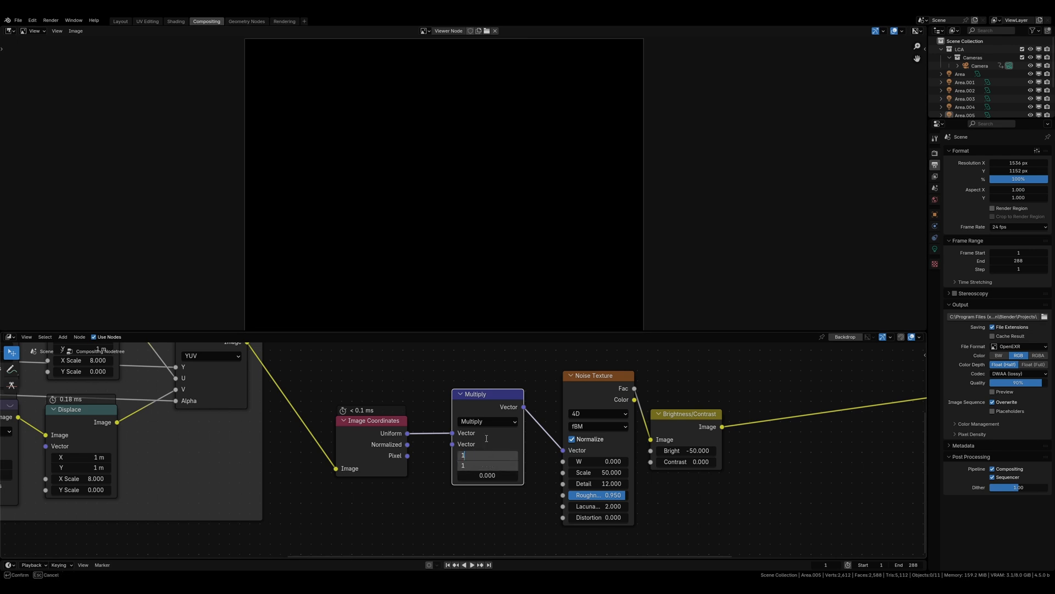
type("1")
key("Return")
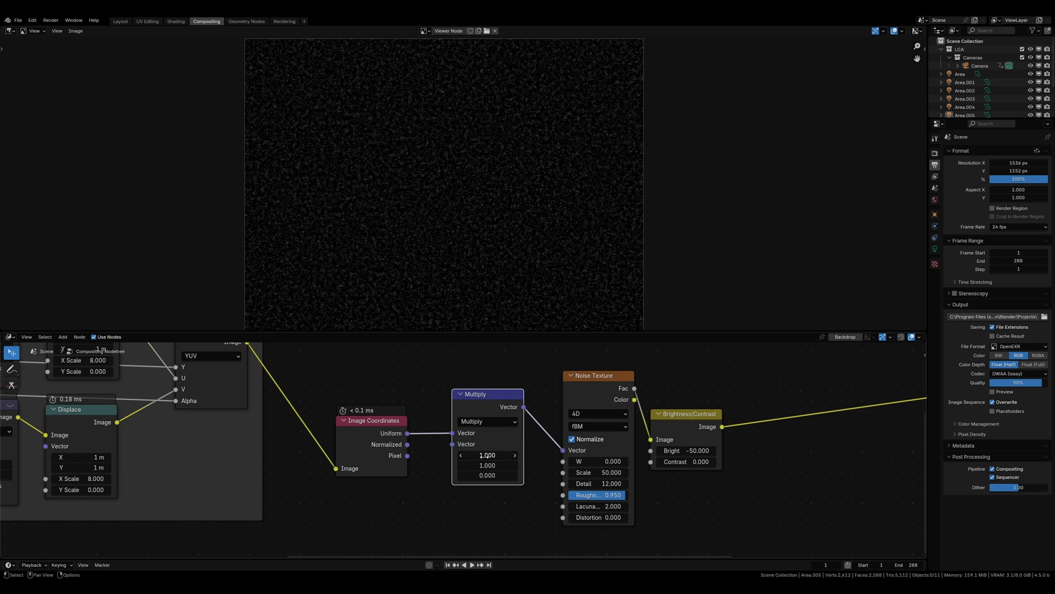
left_click(486, 465)
key("Return")
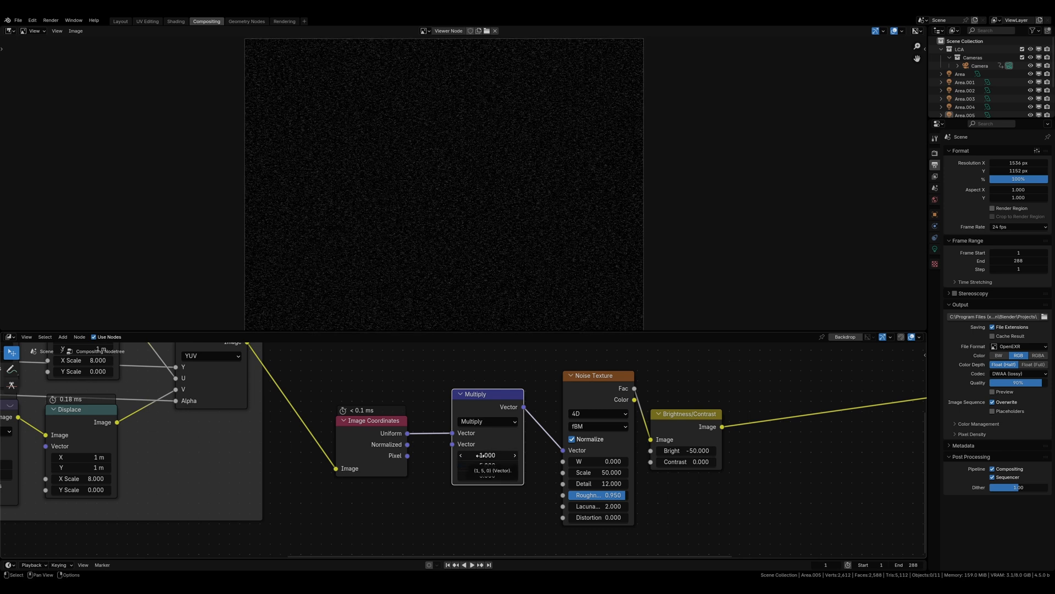
left_click(482, 455)
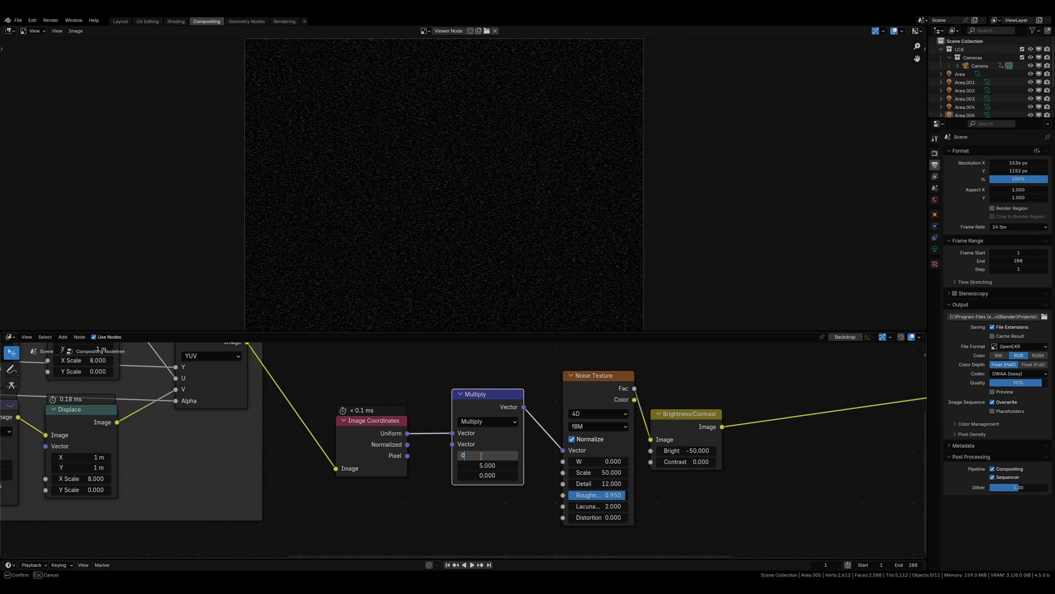
key("Return")
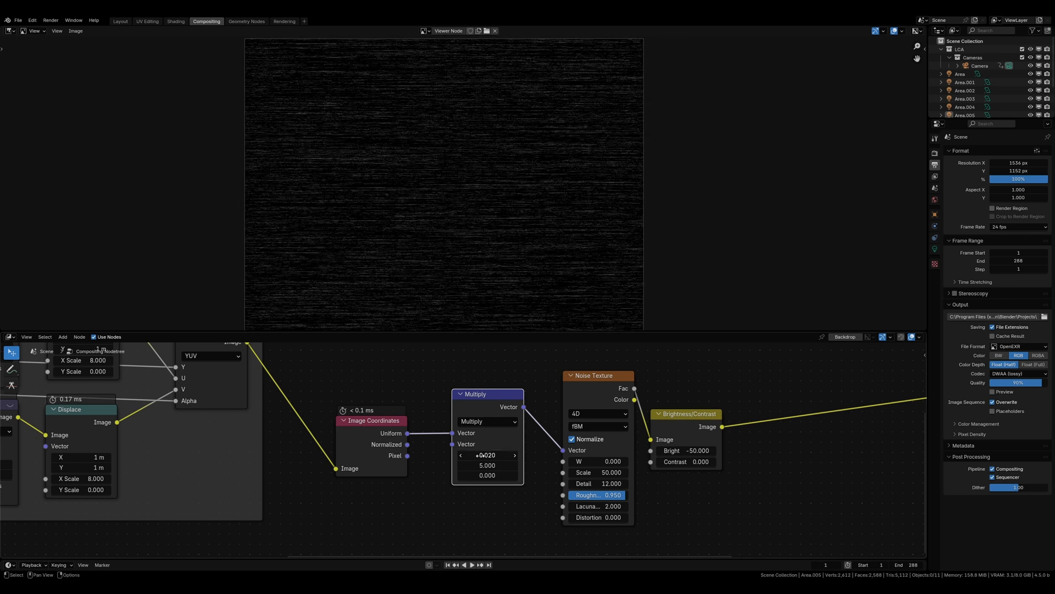
Insert a Clamp node on the link right after the Brightness/Contrast node.
middle_click_drag(547, 388, 313, 378)
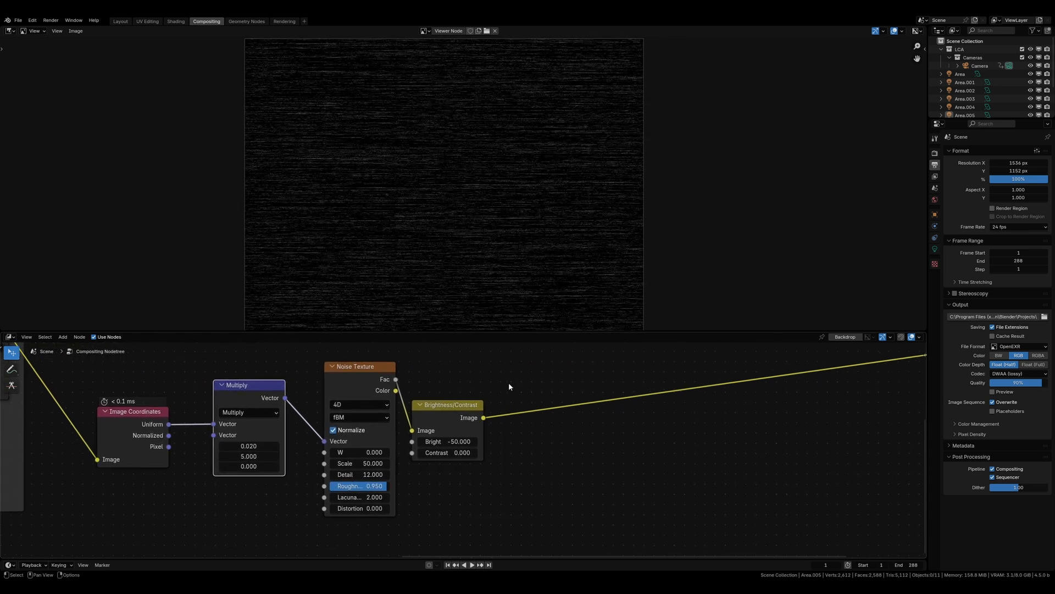
middle_click_drag(509, 381, 473, 390)
key("shift+a")
left_click(475, 391)
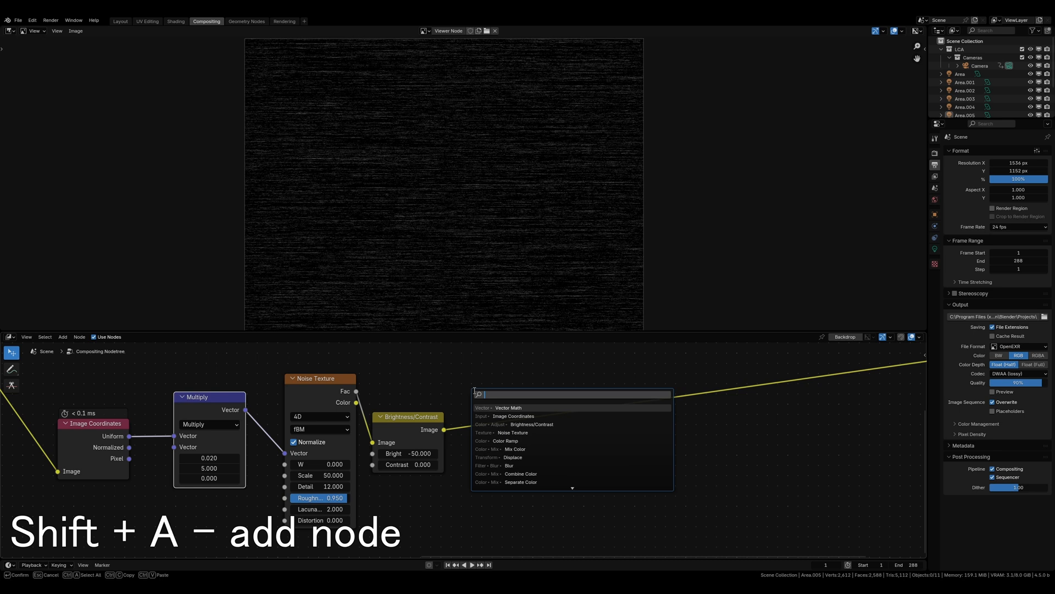
type("clamp")
key("Return")
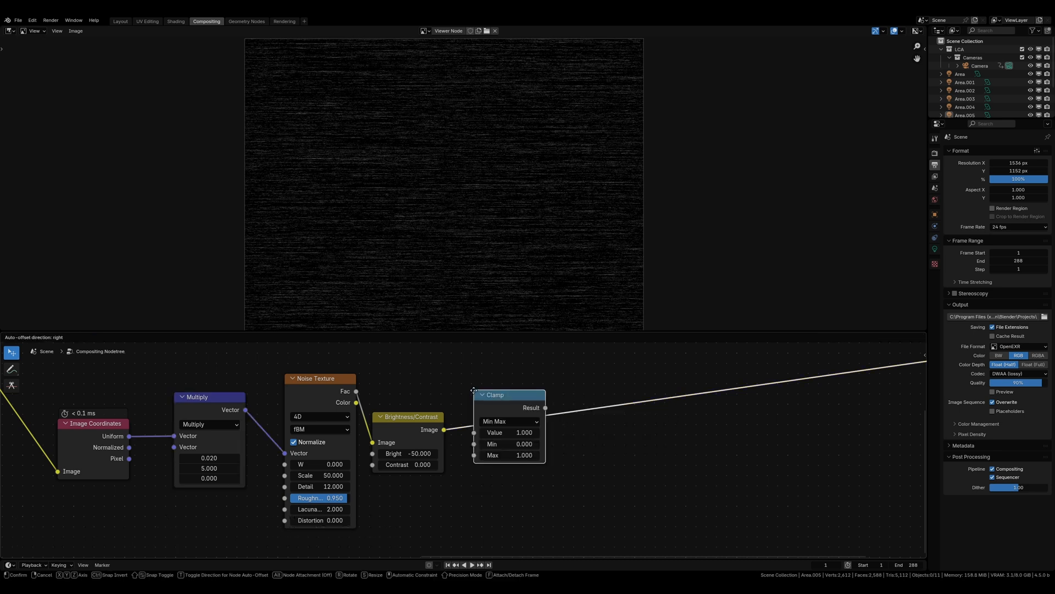
left_click(473, 390)
key("g")
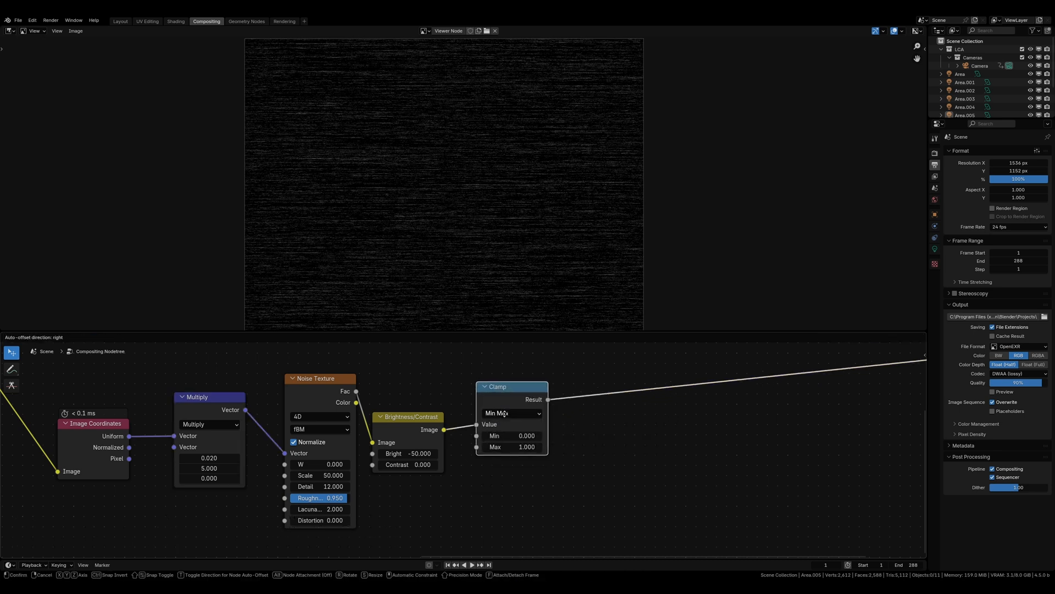
left_click(491, 437)
left_click(627, 375)
Link the Combine Color image output to the Viewer and Composite nodes in place of the noise.
middle_click_drag(627, 374, 608, 382)
scroll(608, 382, "down", 3)
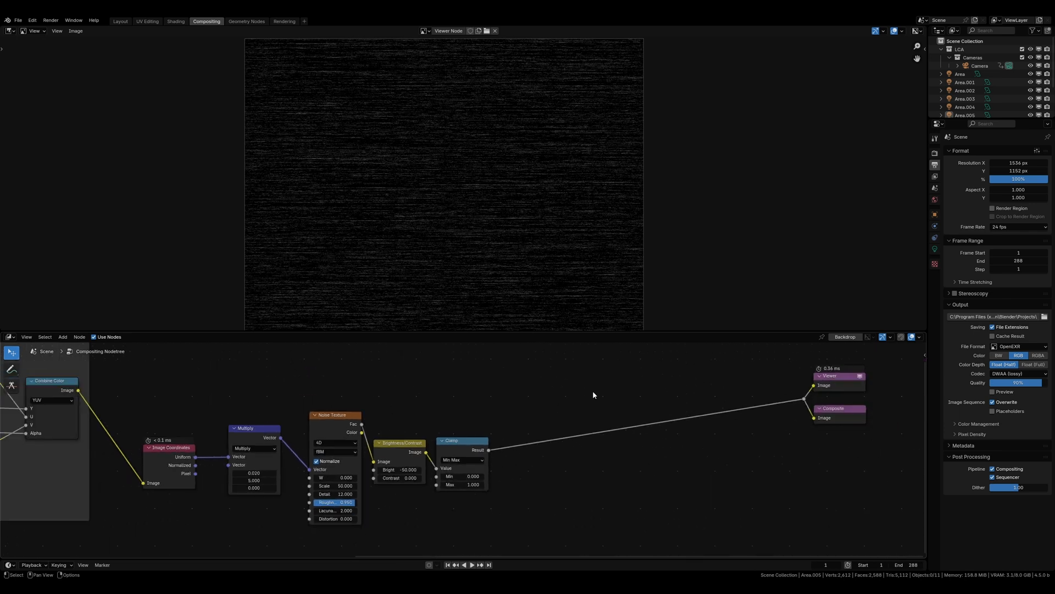
left_click_drag(93, 399, 823, 413)
Insert a Mix Color node on the main link just before the Viewer and Composite nodes, and set its blending mode to Add.
key("shift+a")
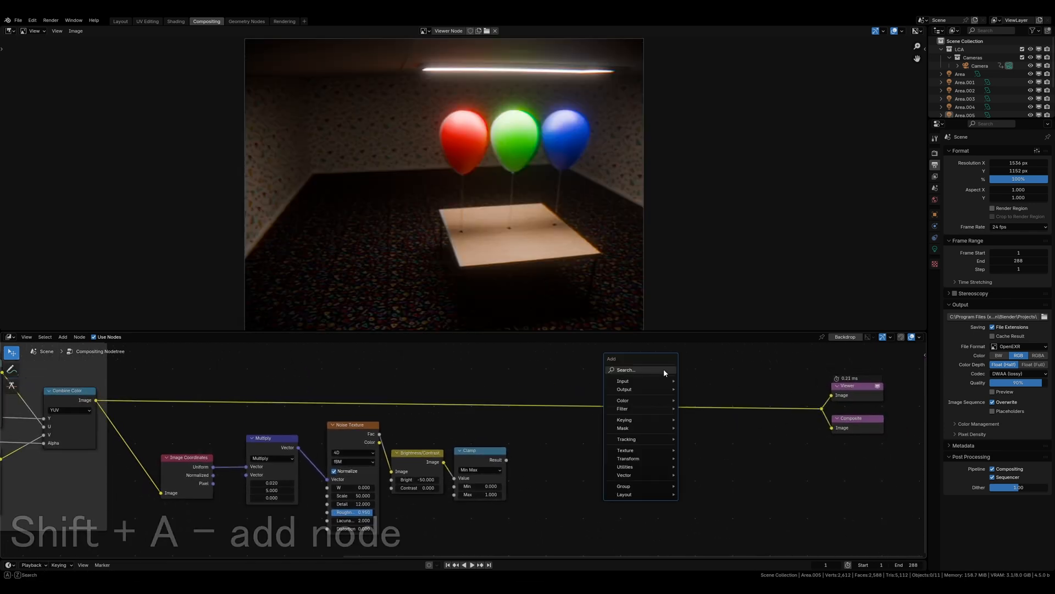
left_click(664, 369)
type("mix col")
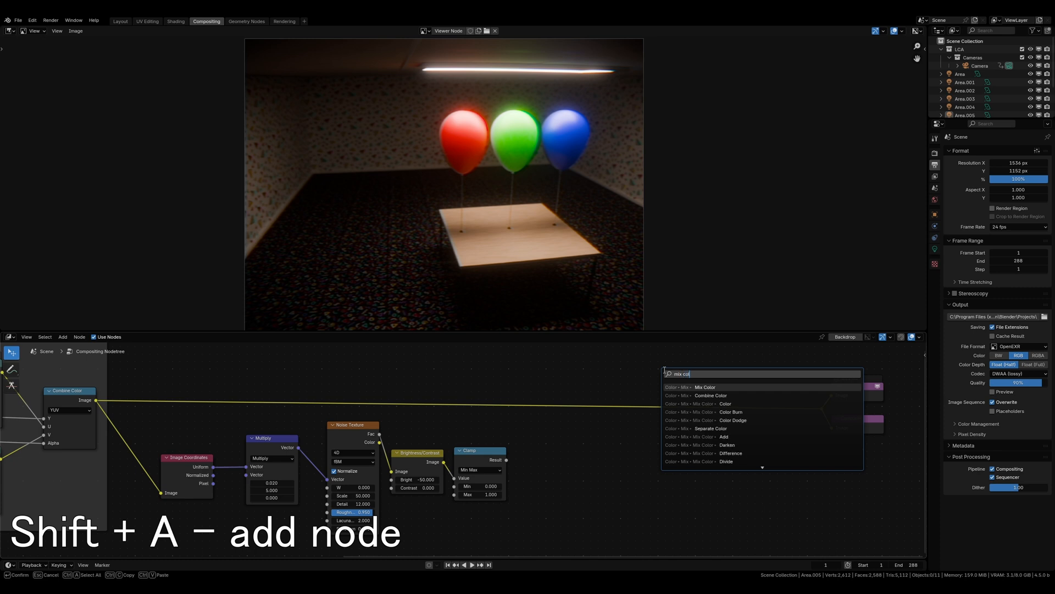
key("Return")
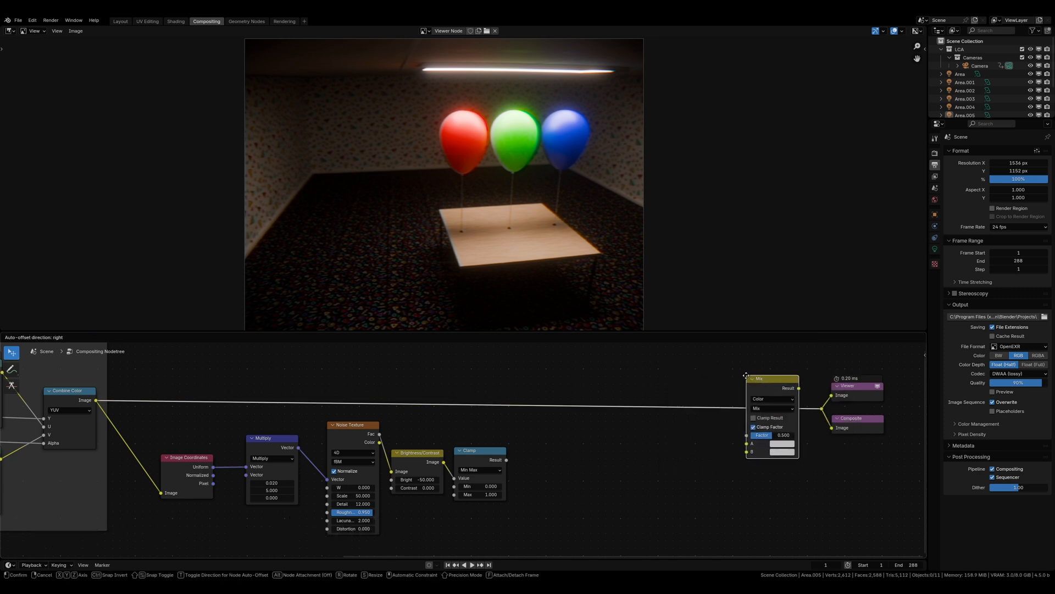
left_click(745, 379)
left_click(761, 408)
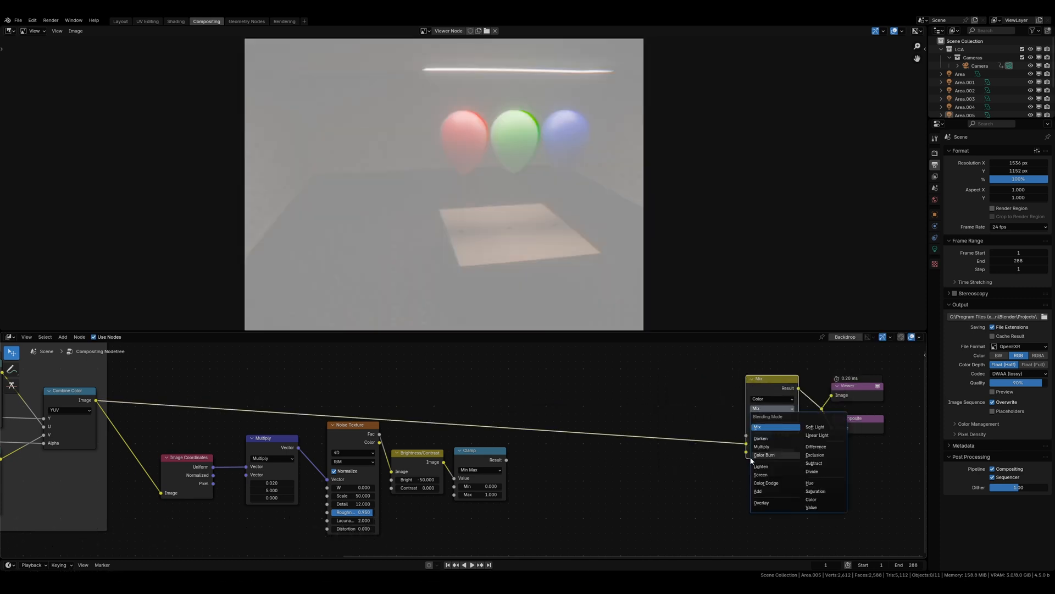
left_click(761, 491)
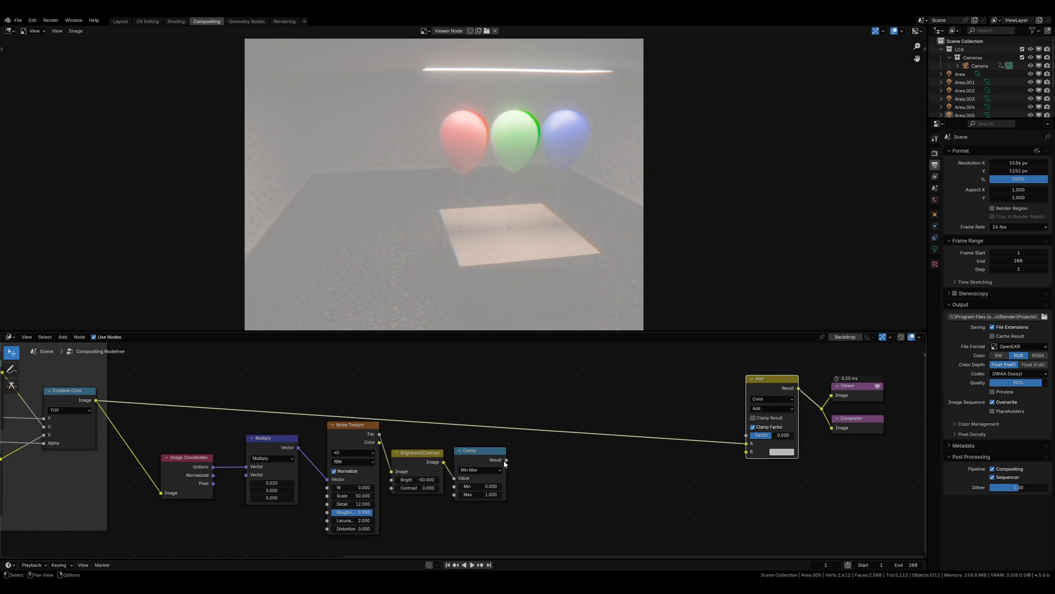
Link the Clamp result to the B input of the Add node and adjust that node's Factor.
left_click_drag(506, 462, 746, 451)
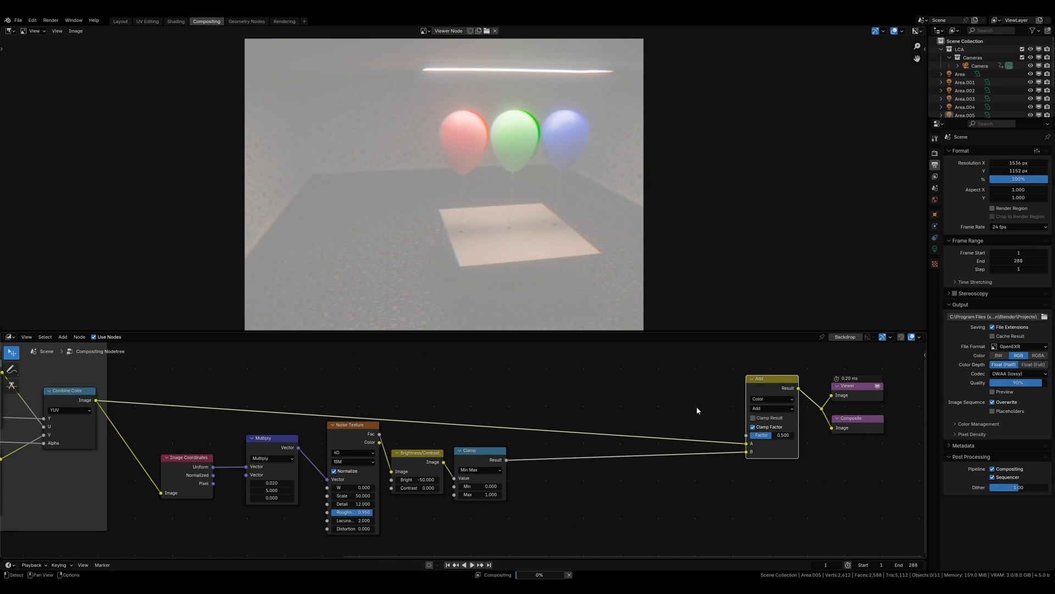
scroll(463, 226, "up", 1)
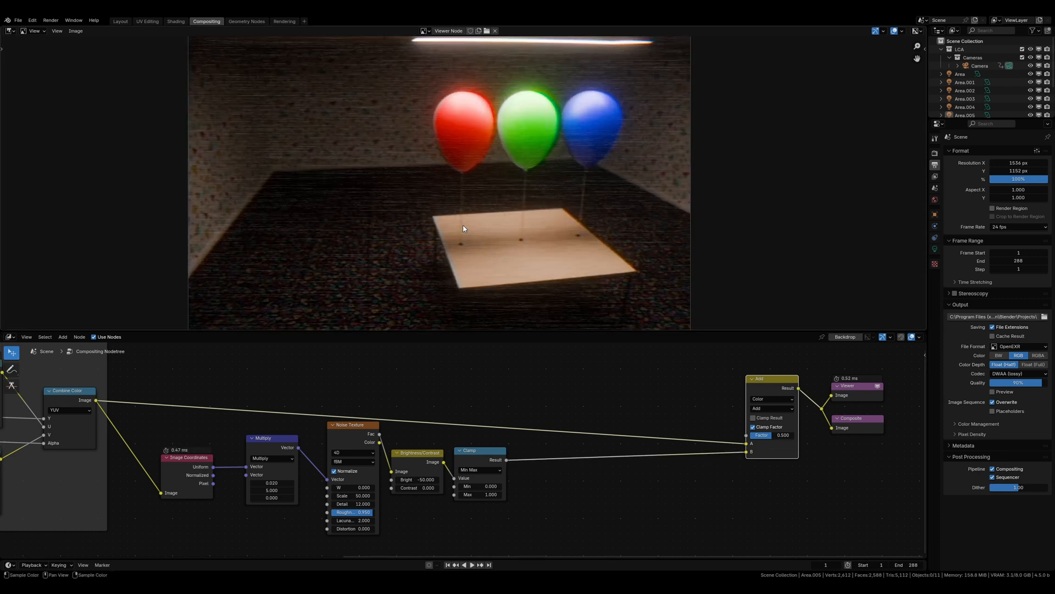
scroll(462, 226, "up", 1)
middle_click_drag(598, 391, 390, 399)
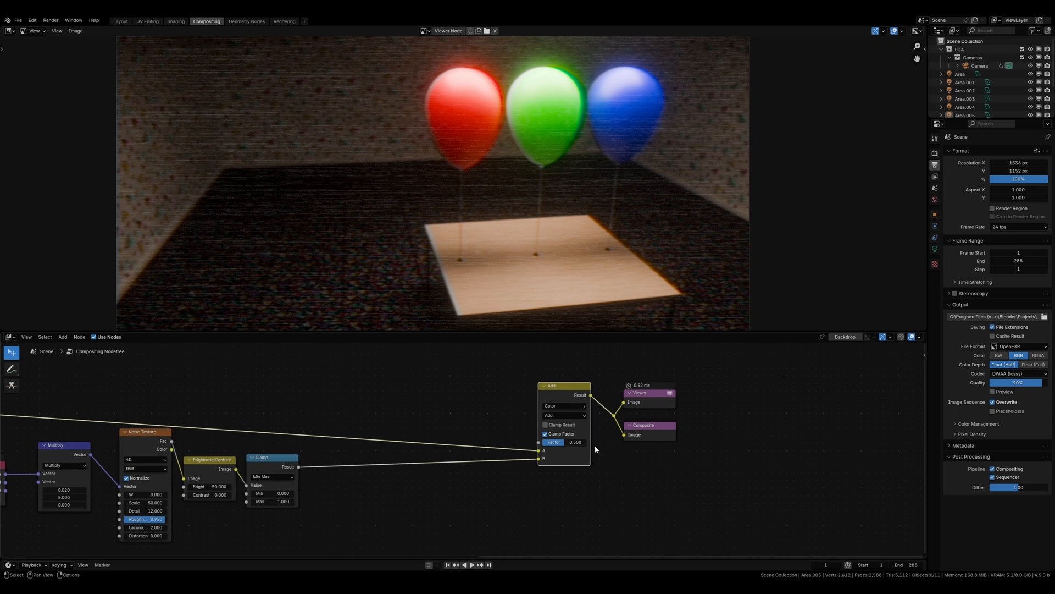
left_click_drag(577, 444, 553, 443)
Enter the driver expression #frame in the Noise Texture's W value.
middle_click_drag(416, 407, 542, 407)
scroll(546, 412, "up", 1)
middle_click_drag(572, 482, 534, 447)
scroll(534, 447, "up", 4)
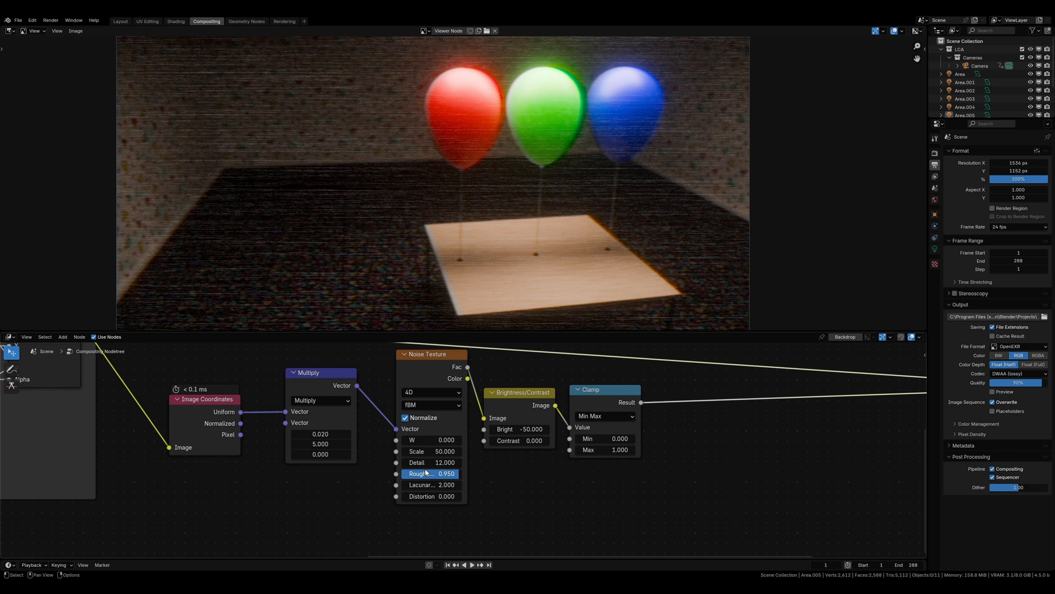
left_click(420, 439)
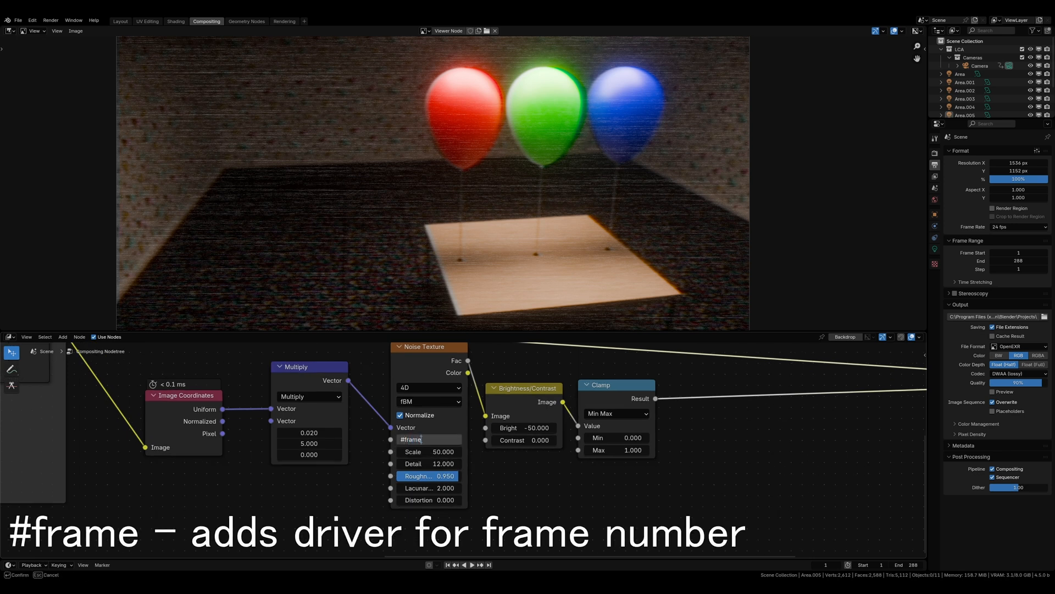
type("#frame")
key("Return")
Split a new area between the image preview and the node editor, make it a Timeline, and reduce its height.
middle_click_drag(777, 424, 729, 458)
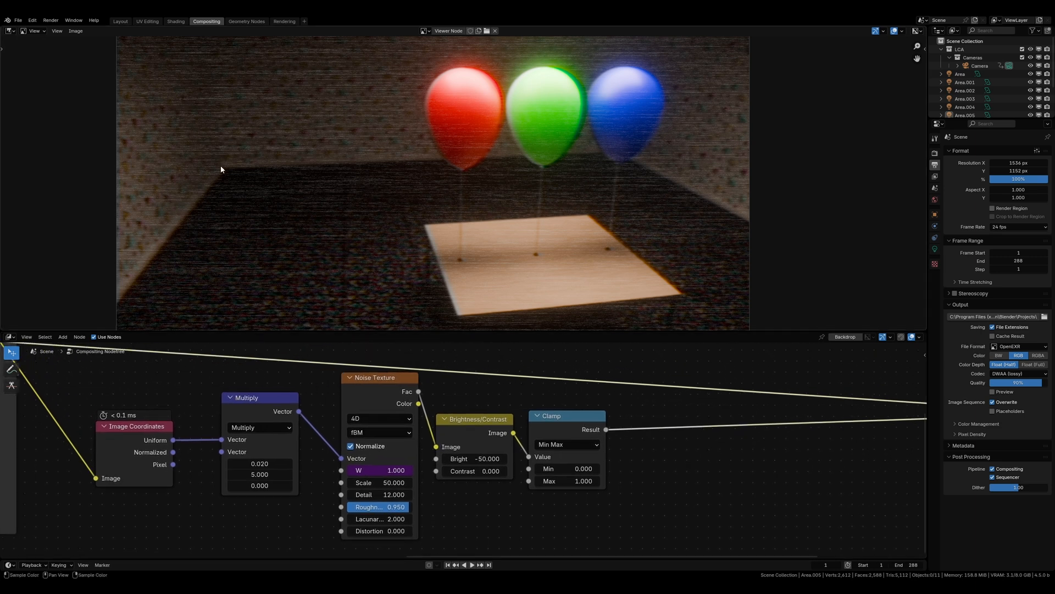
left_click_drag(2, 331, 2, 288)
key("Escape")
left_click(7, 296)
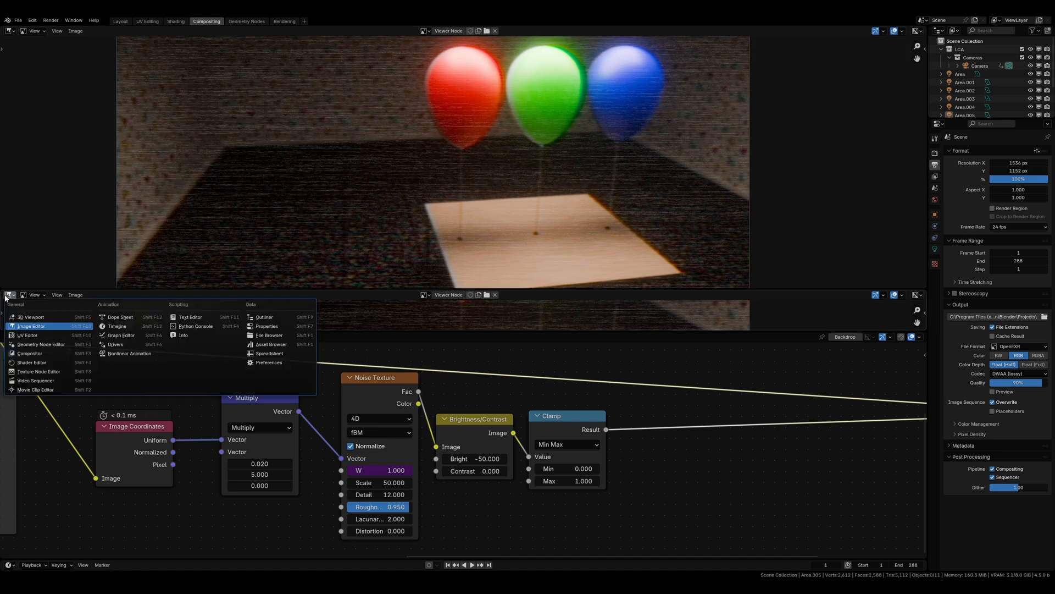
left_click(116, 327)
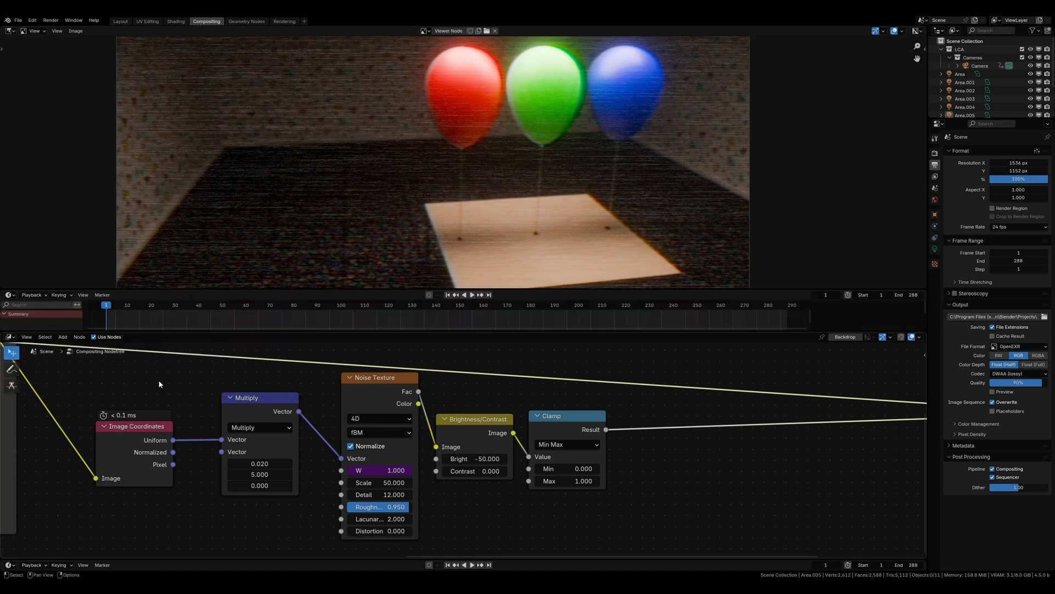
left_click_drag(572, 289, 570, 298)
Advance frame by frame through the animation to examine how the noise changes.
key("Right")
key("Right")
key("Right")
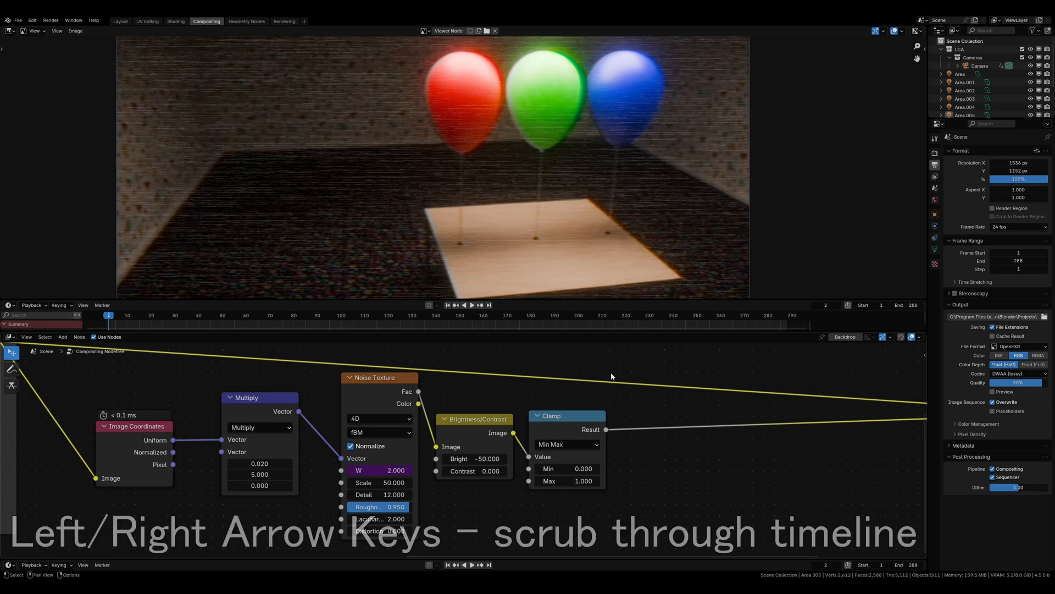
Step forward to frame 12 to examine the noise animation, and return to frame 1.
key("Right")
key("Right")
key("Right")
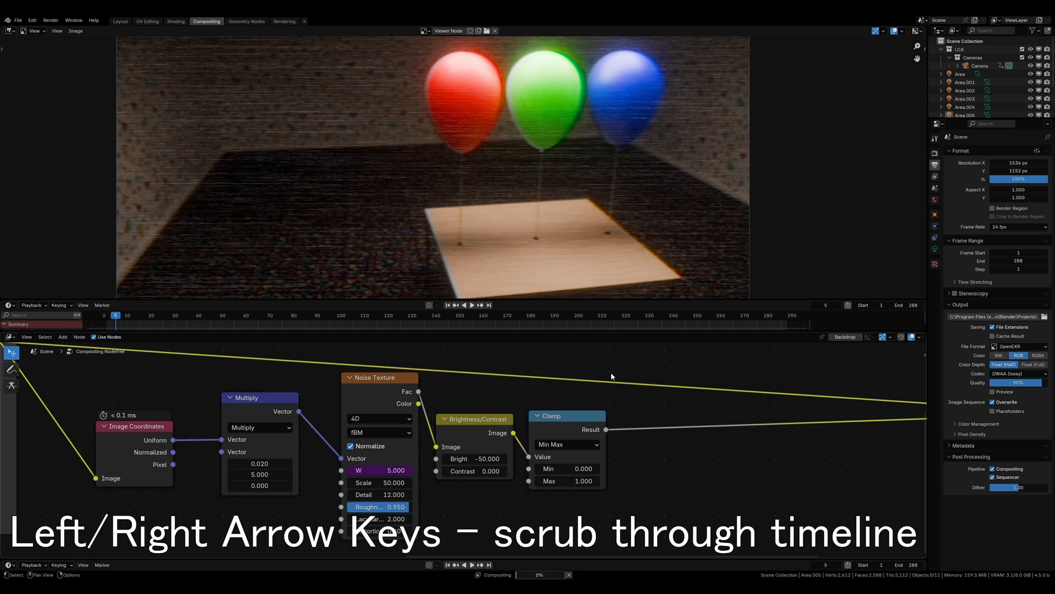
key("Right")
key("Right")
key("Right")
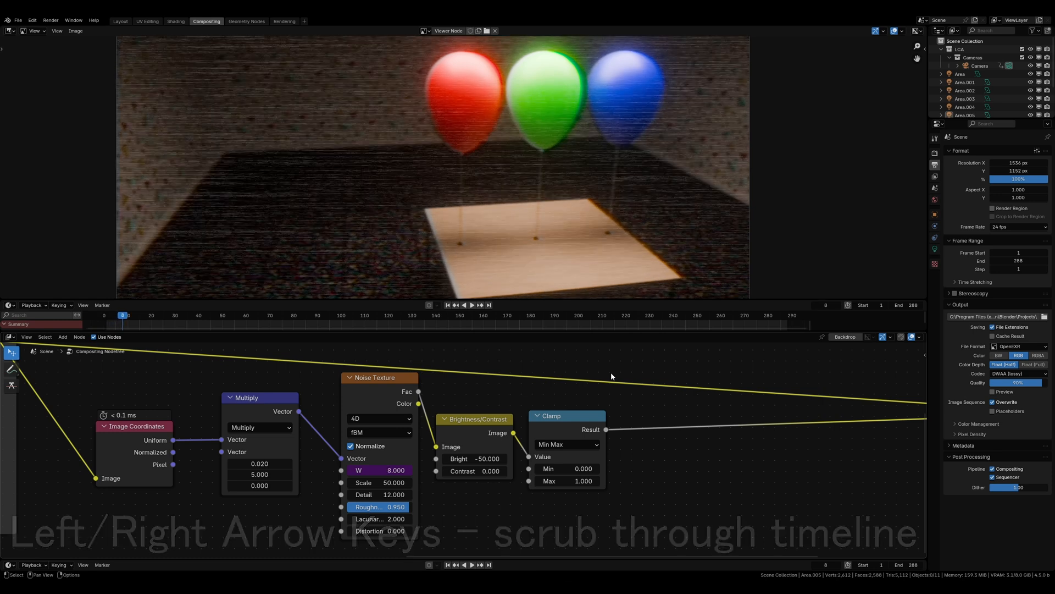
key("Right")
key("Right")
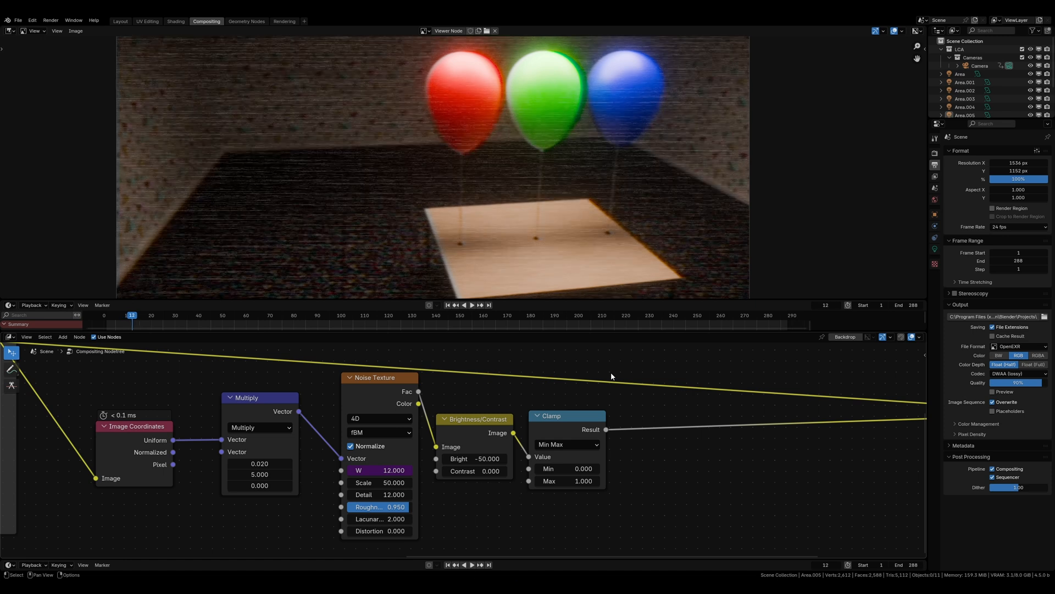
key("shift+Left")
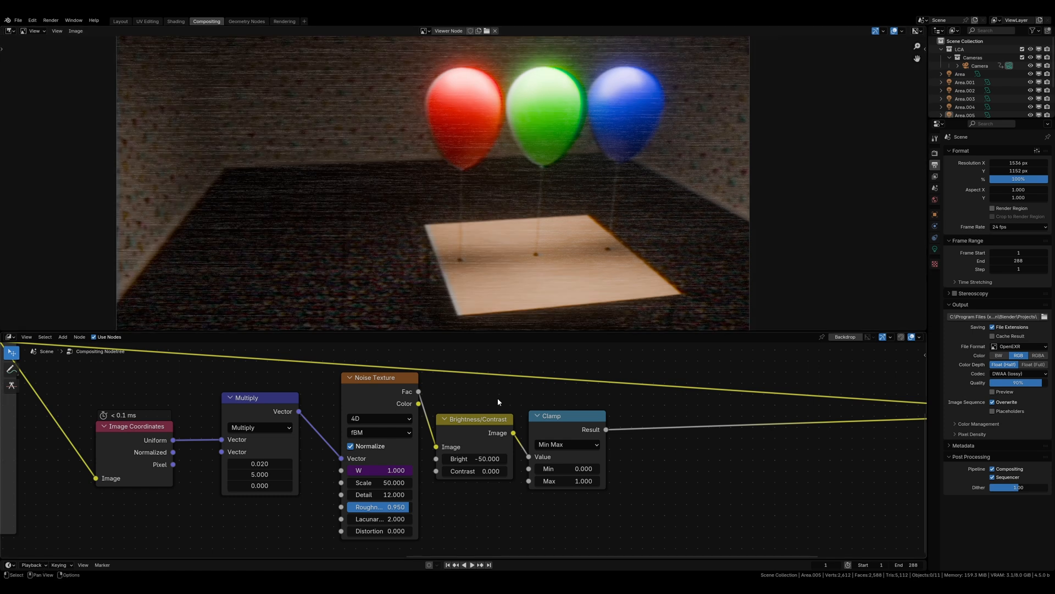
Tidy the noise node layout and move the Add node close to the Clamp node.
middle_click_drag(729, 449, 769, 447)
scroll(706, 449, "down", 1)
left_click_drag(343, 403, 366, 422)
left_click_drag(208, 428, 258, 429)
middle_click_drag(706, 432, 597, 439)
scroll(598, 438, "down", 1)
scroll(598, 438, "down", 1)
left_click_drag(797, 360, 570, 368)
middle_click_drag(448, 381, 526, 401)
scroll(526, 401, "down", 3)
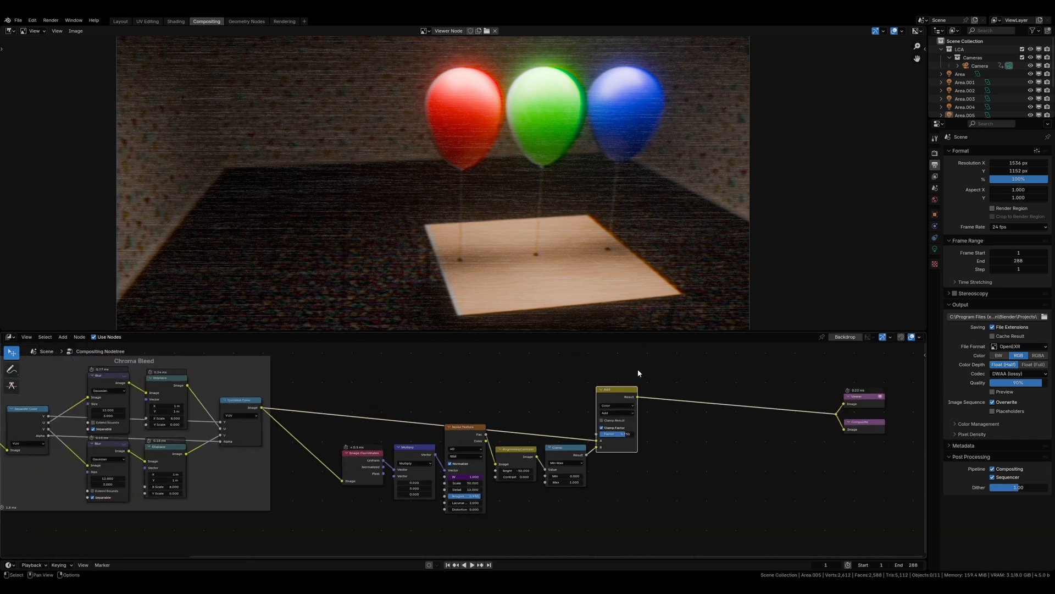
Enclose the noise nodes and the Add node in a frame labelled "Black and White Noise" and place it beside the Chroma Bleed frame.
left_click_drag(644, 370, 353, 513)
key("shift+p")
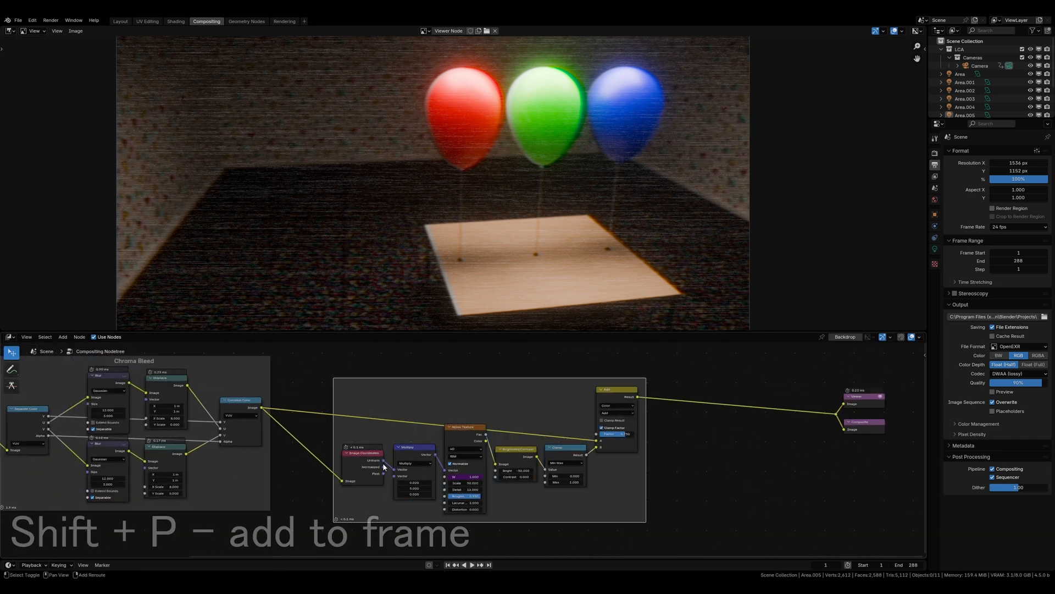
key("F2")
type("Bla")
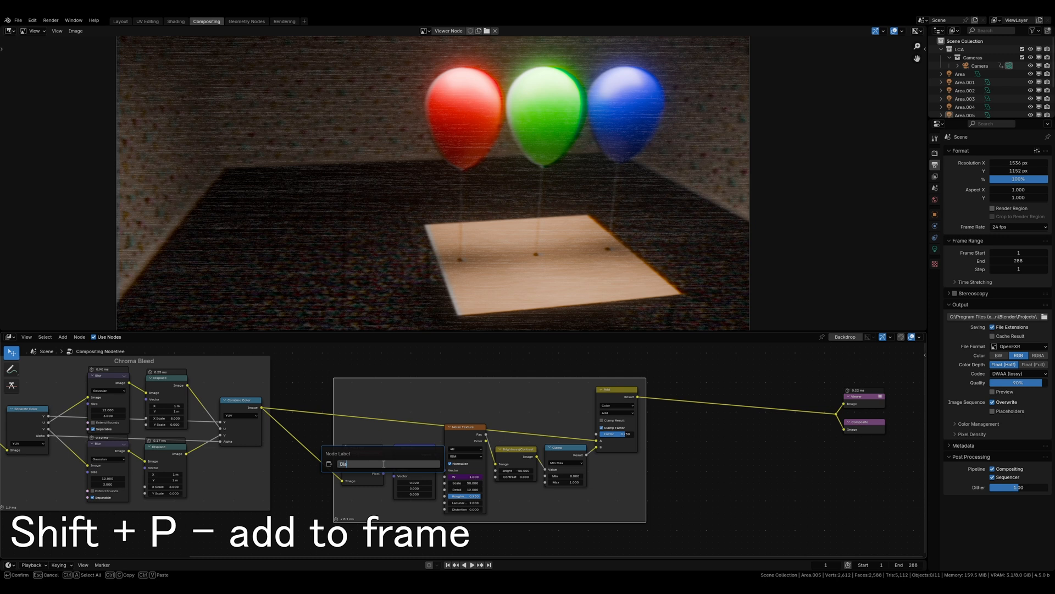
type("ck and White Noise")
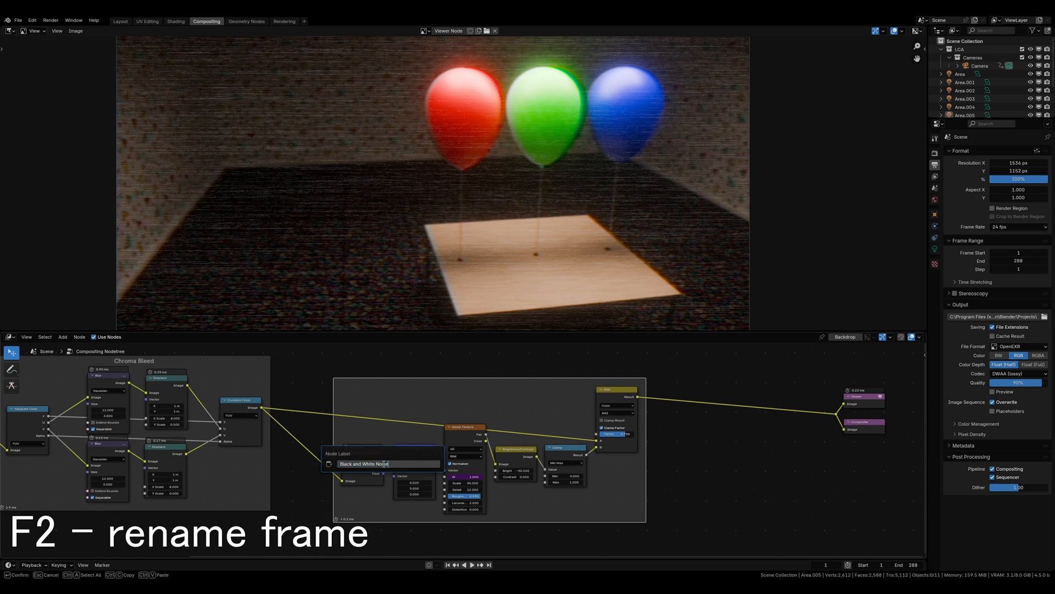
key("Return")
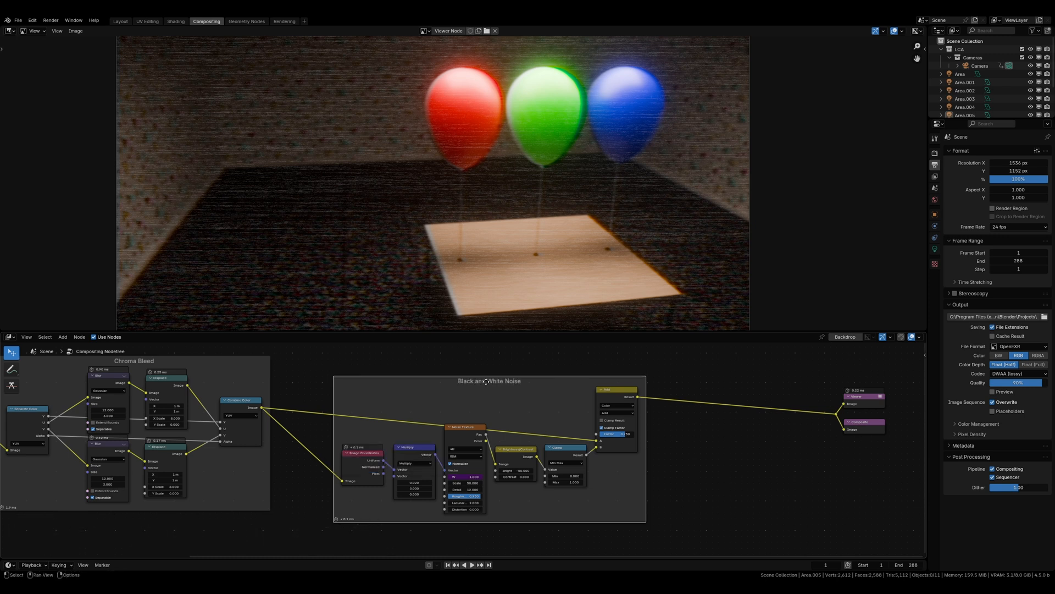
left_click_drag(484, 389, 426, 365)
Move the Viewer and Composite nodes further right of the Black and White Noise frame to make room for more nodes.
middle_click_drag(826, 405, 528, 408)
left_click_drag(521, 379, 683, 482)
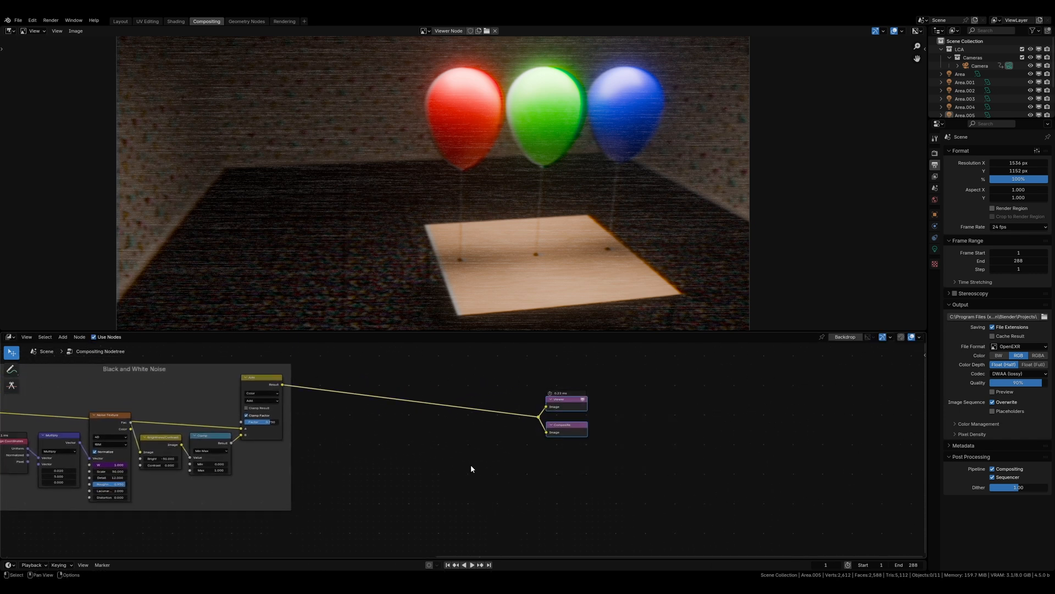
key("g")
left_click(775, 438)
middle_click_drag(426, 434, 689, 430)
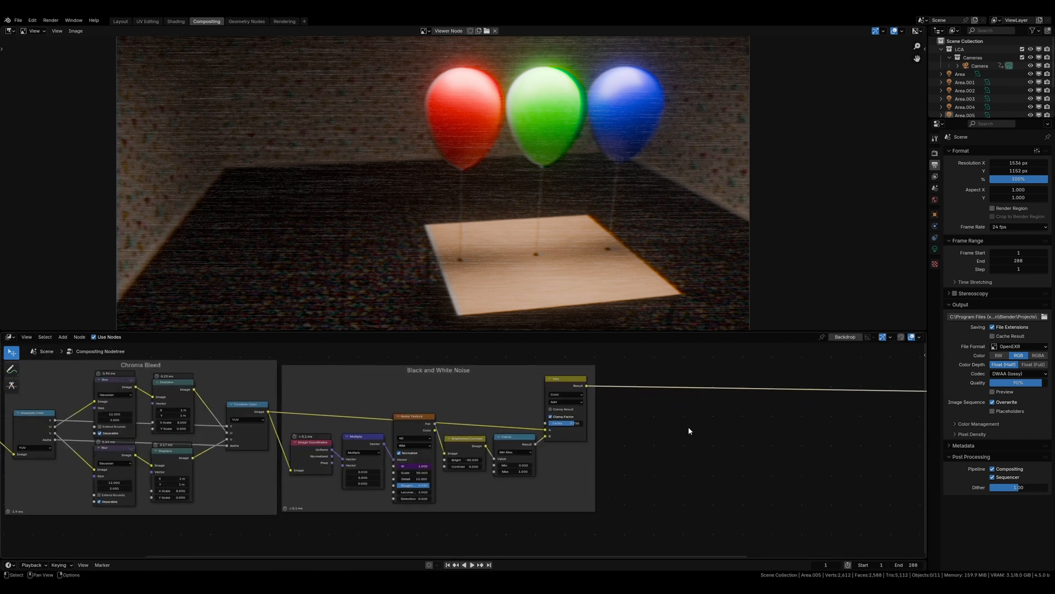
Copy all nodes inside the Black and White Noise frame and paste them between that frame and the output nodes.
left_click(305, 453, "ctrl")
left_click(363, 438, "ctrl")
left_click(406, 418, "ctrl")
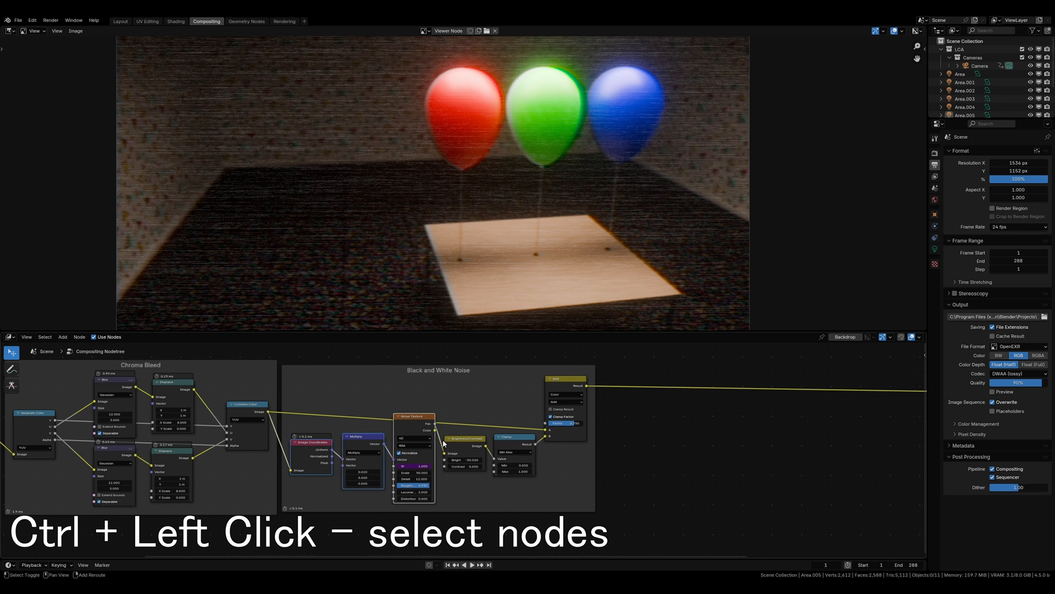
left_click(484, 446, "ctrl")
key("ctrl+c")
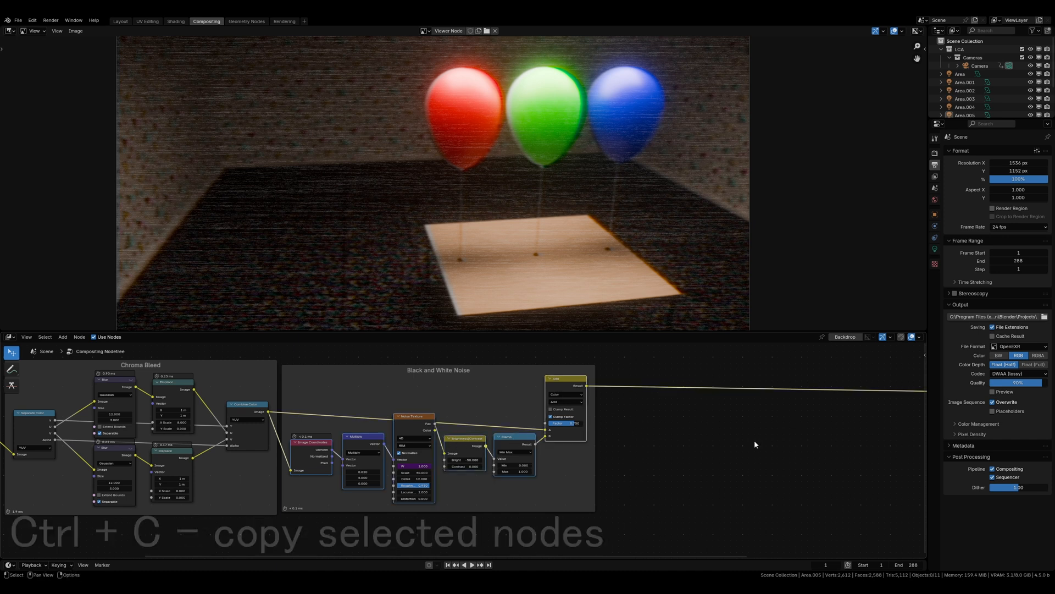
middle_click_drag(754, 440, 490, 401)
key("ctrl+v")
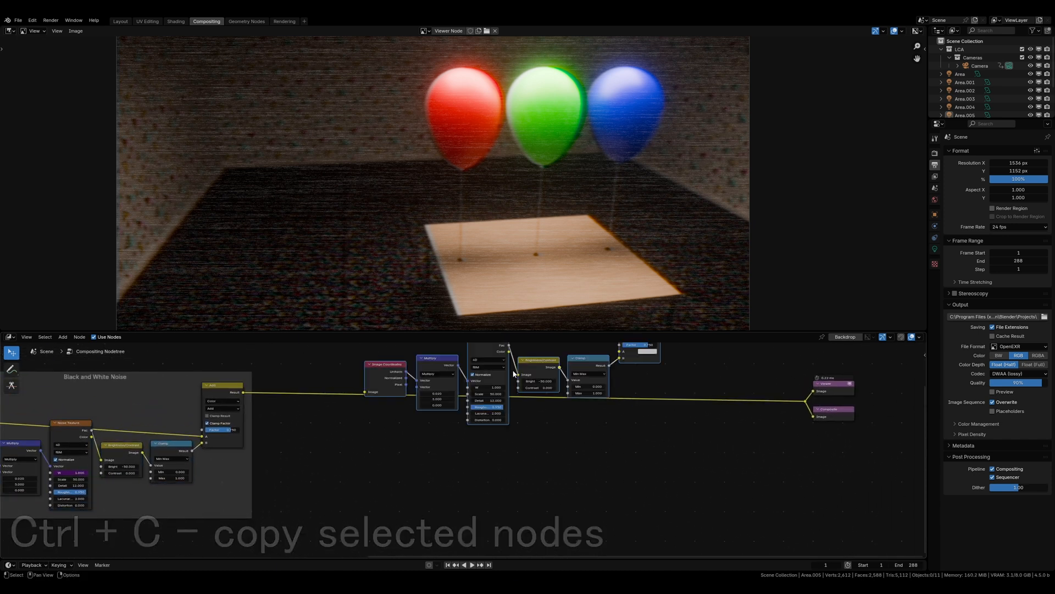
left_click(589, 500)
Wire the copied Add node between the framed Add's Result and the outputs, and delete the copied Clamp and Brightness/Contrast nodes.
left_click_drag(243, 392, 627, 431)
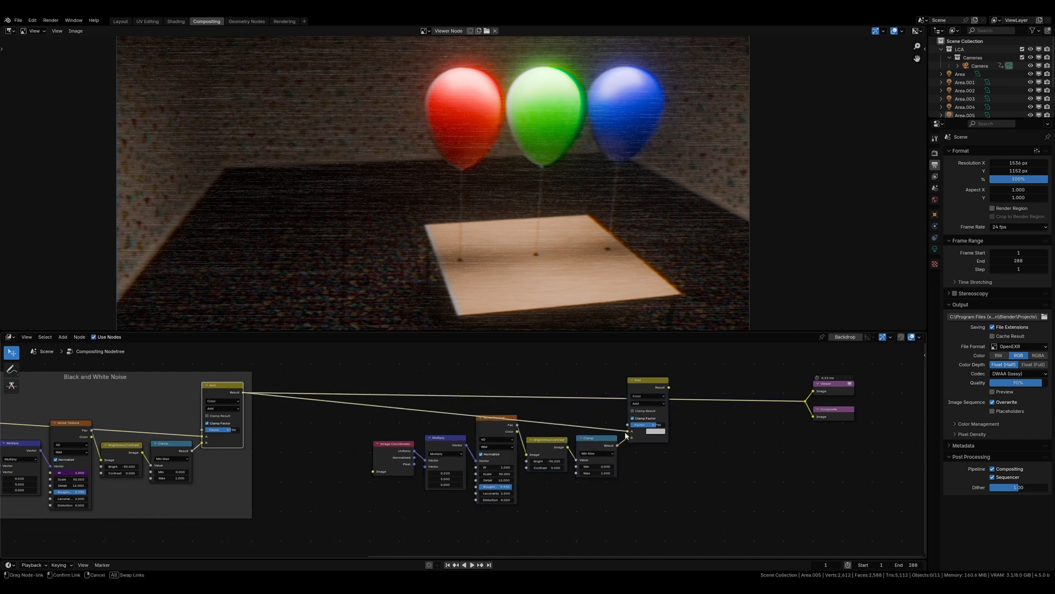
left_click_drag(669, 387, 814, 391)
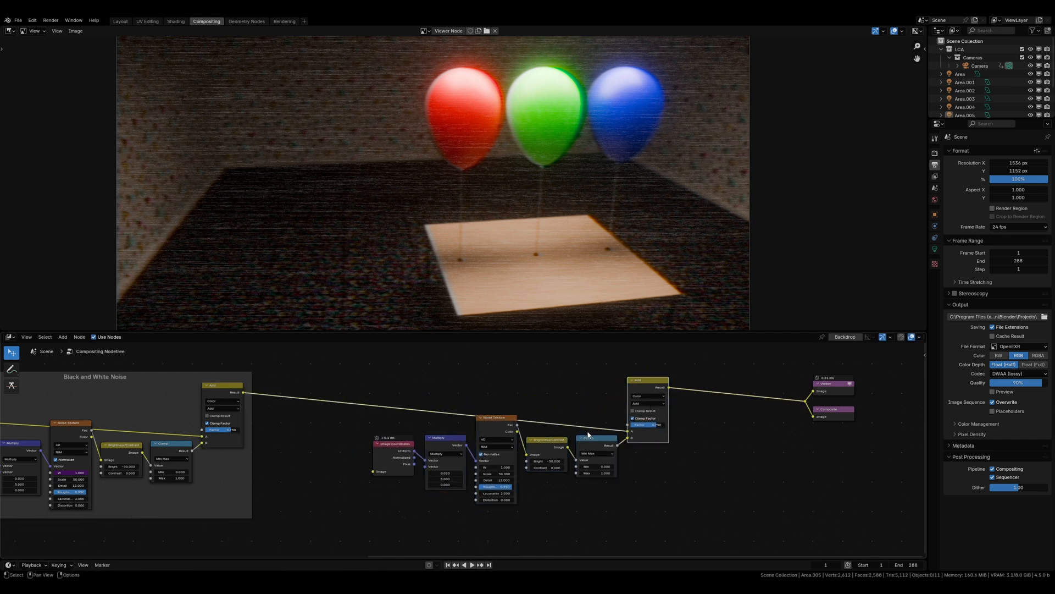
scroll(659, 455, "up", 3)
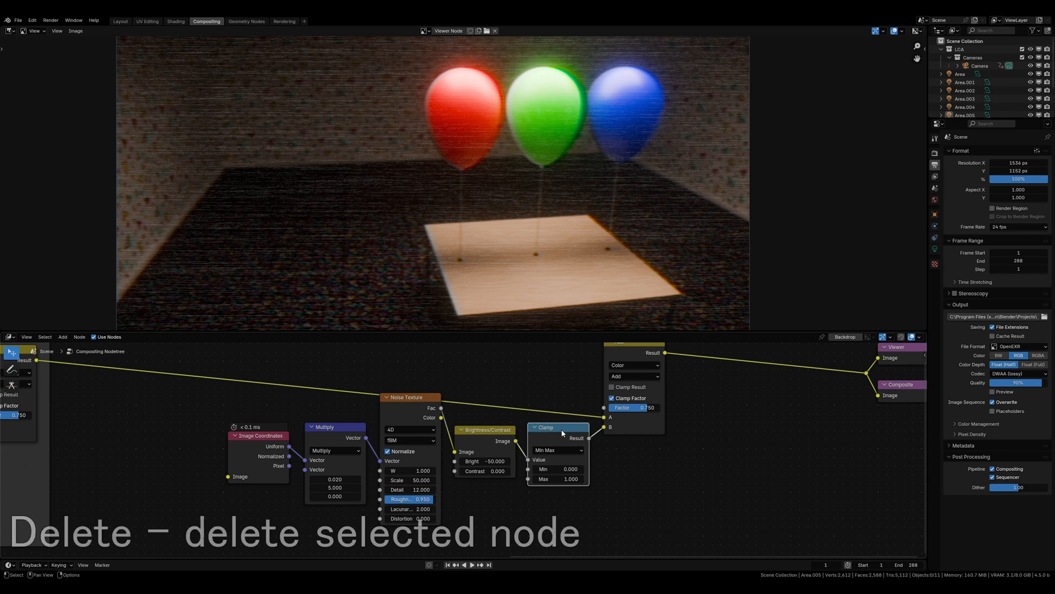
key("Delete")
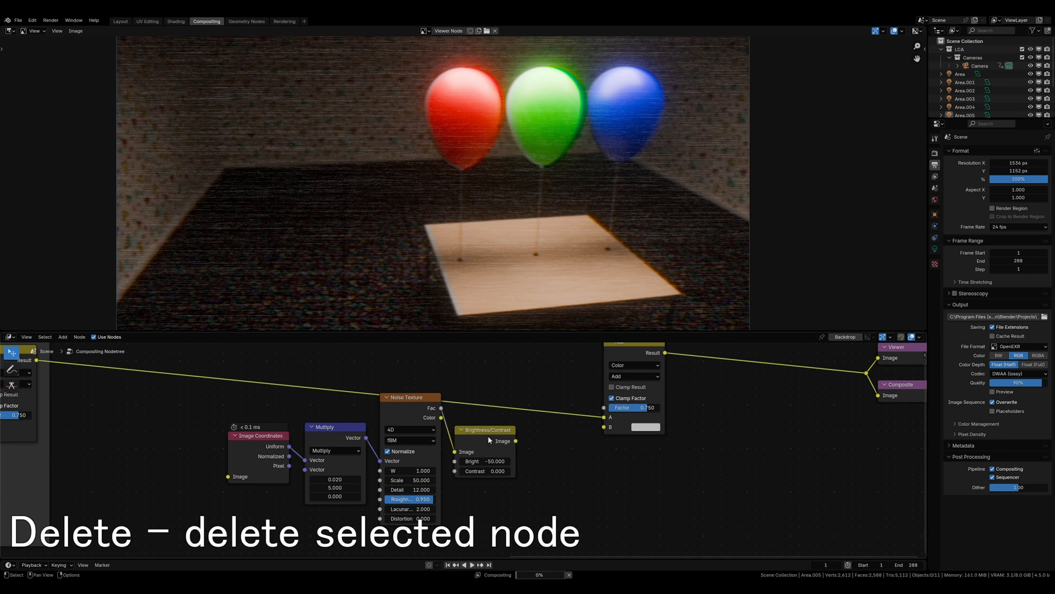
key("Delete")
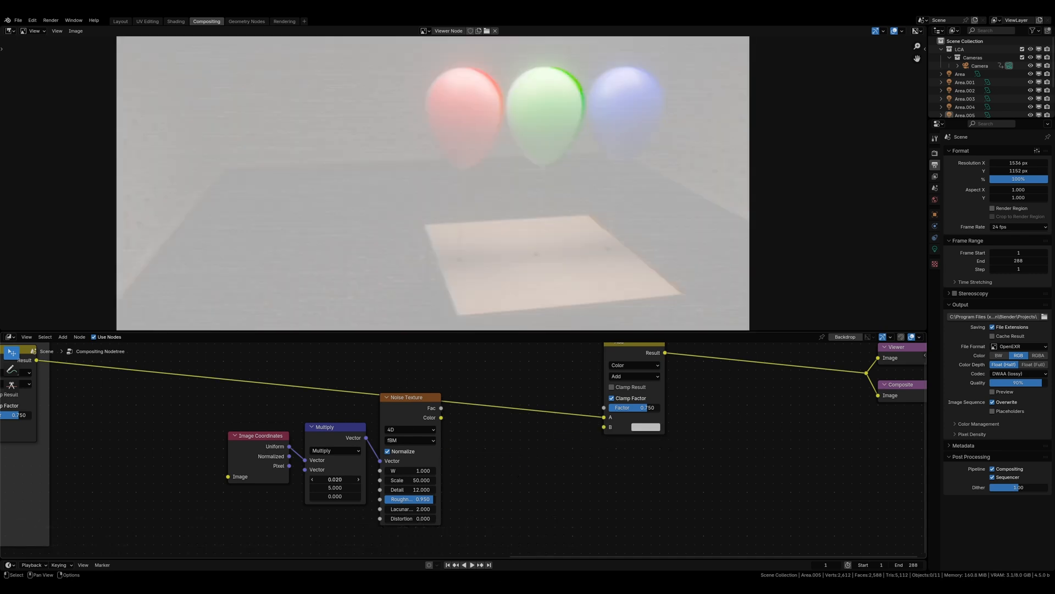
Set the X and Y values of the copied Multiply node to 1.
left_click_drag(335, 478, 344, 476)
type("1")
key("Return")
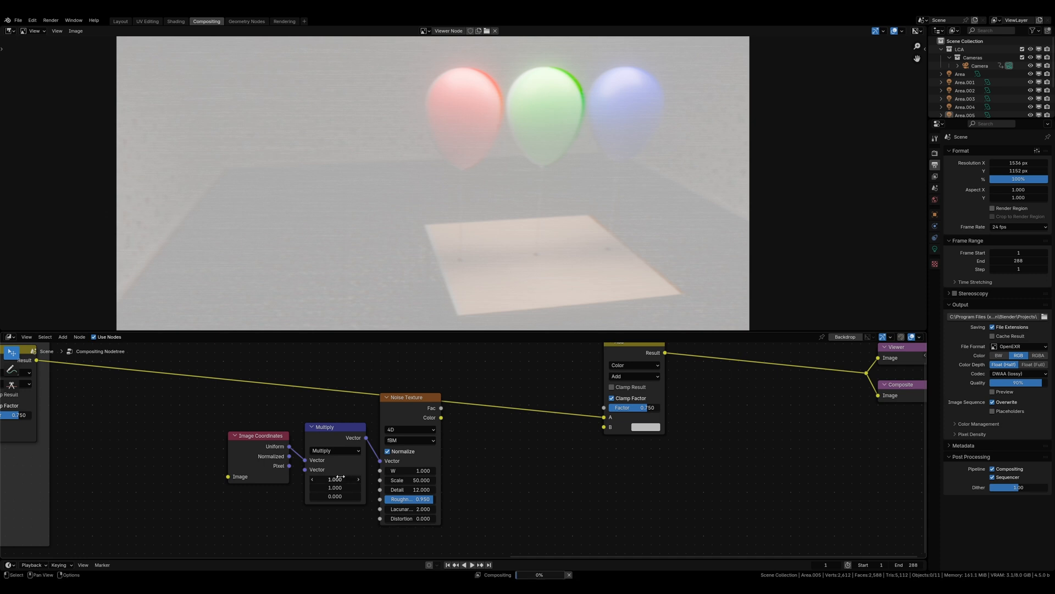
Link the framed Add's Result to the copied Image Coordinates' Image input, and the copied Noise Texture's Color to the second Add's B input.
middle_click_drag(341, 477, 440, 491)
left_click_drag(134, 375, 208, 426)
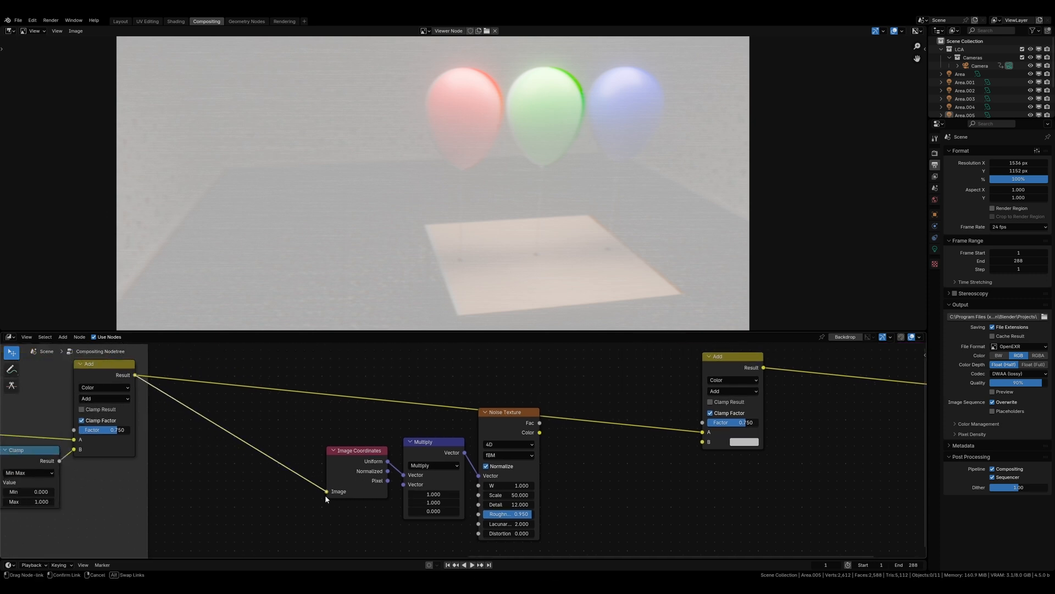
left_click_drag(325, 498, 327, 493)
left_click_drag(539, 432, 703, 441)
Turn off Normalize on the copied Noise Texture and zoom the preview out to check the colored noise.
middle_click_drag(707, 430, 559, 434)
left_click(346, 470)
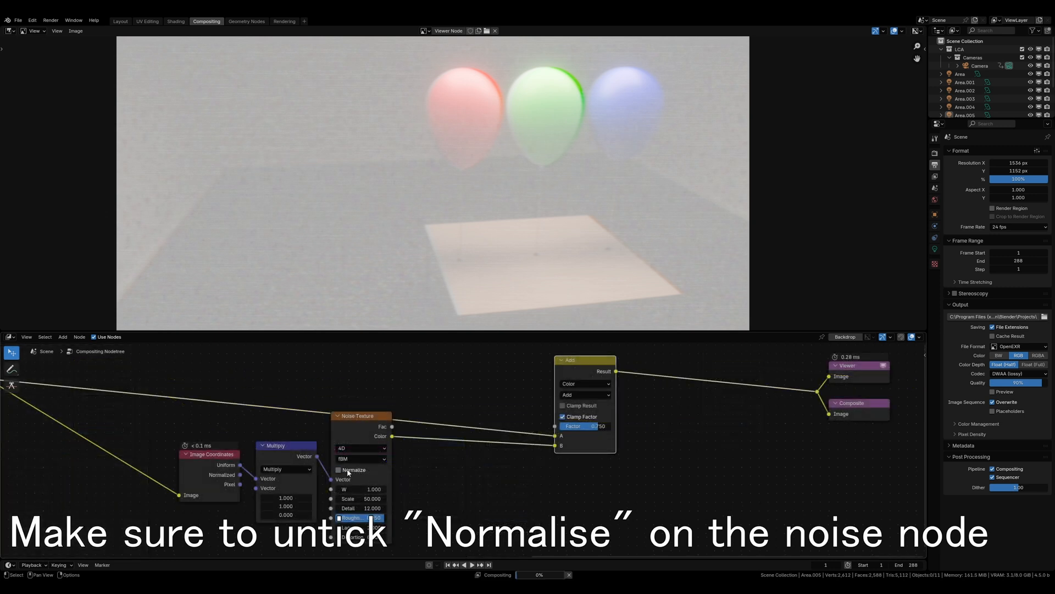
left_click(338, 470)
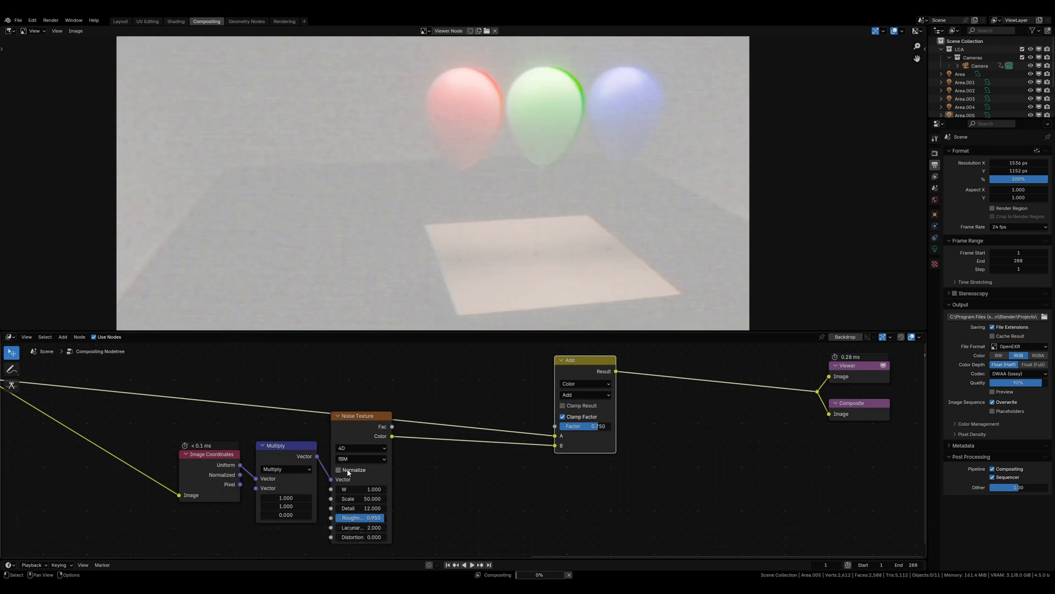
scroll(616, 252, "down", 1)
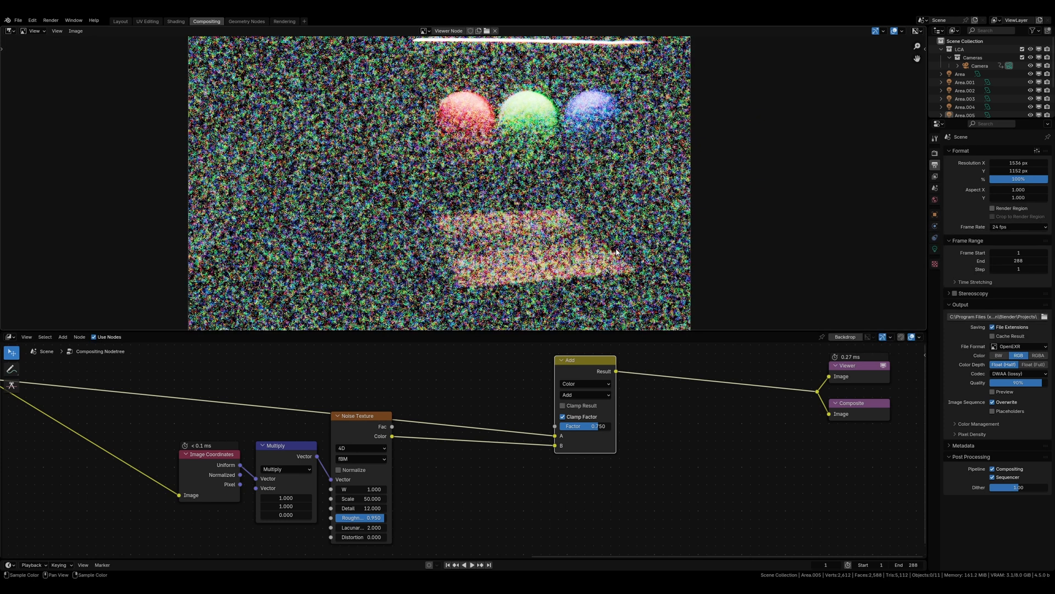
middle_click_drag(550, 189, 556, 184)
Set the copied Noise Texture's Scale to 2 and its Roughness to about 0.593.
middle_click_drag(432, 477, 592, 447)
scroll(536, 469, "up", 2)
left_click(532, 470)
type("2")
key("Return")
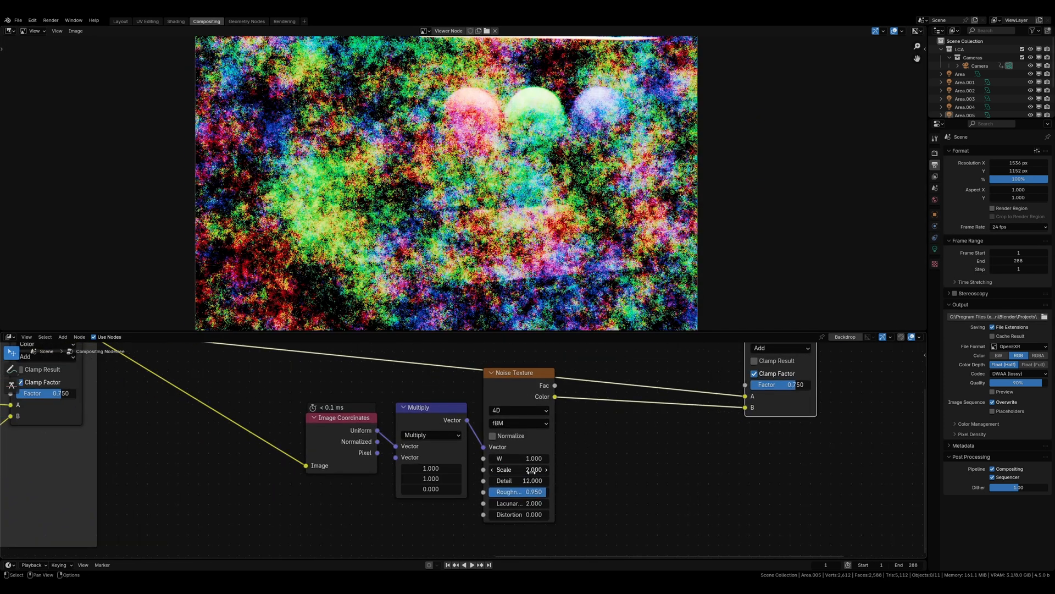
left_click_drag(533, 492, 500, 492)
Try a Scale of 5 on the copied Noise Texture and settle on 7.
left_click(514, 469)
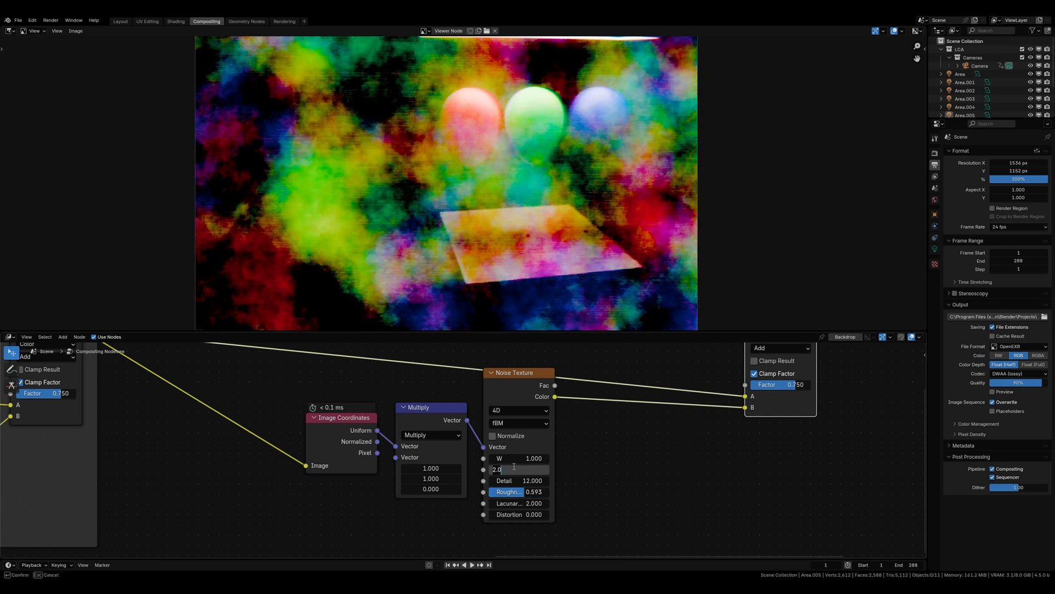
type("5")
key("Return")
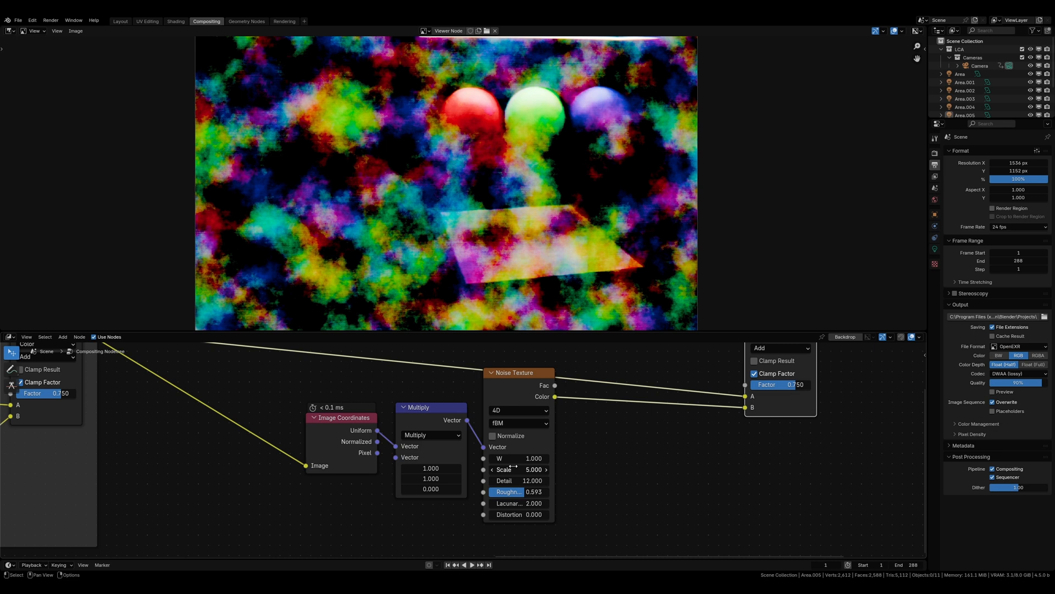
left_click(513, 468)
type("7")
key("Return")
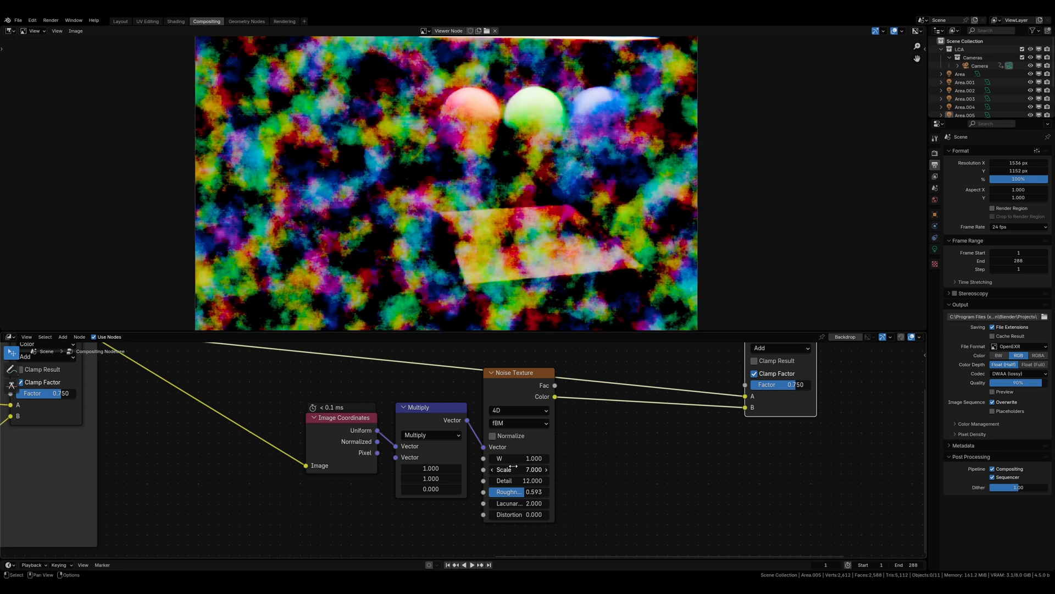
Set the copied Noise Texture's Roughness to 0.5.
mouse_move(511, 492)
left_mouse_down()
mouse_move(492, 492)
mouse_move(518, 491)
left_mouse_up()
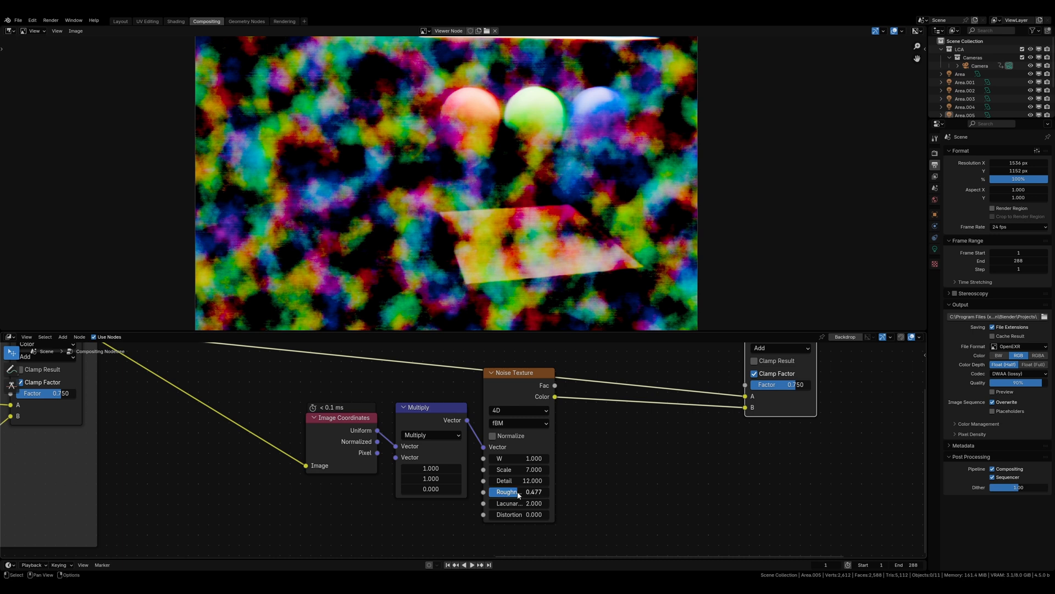
left_click(518, 492)
type("0.5")
key("Return")
Move the copied Image Coordinates, Multiply and Noise Texture nodes down and left, leaving more space before the second Add node.
middle_click_drag(652, 442, 657, 445)
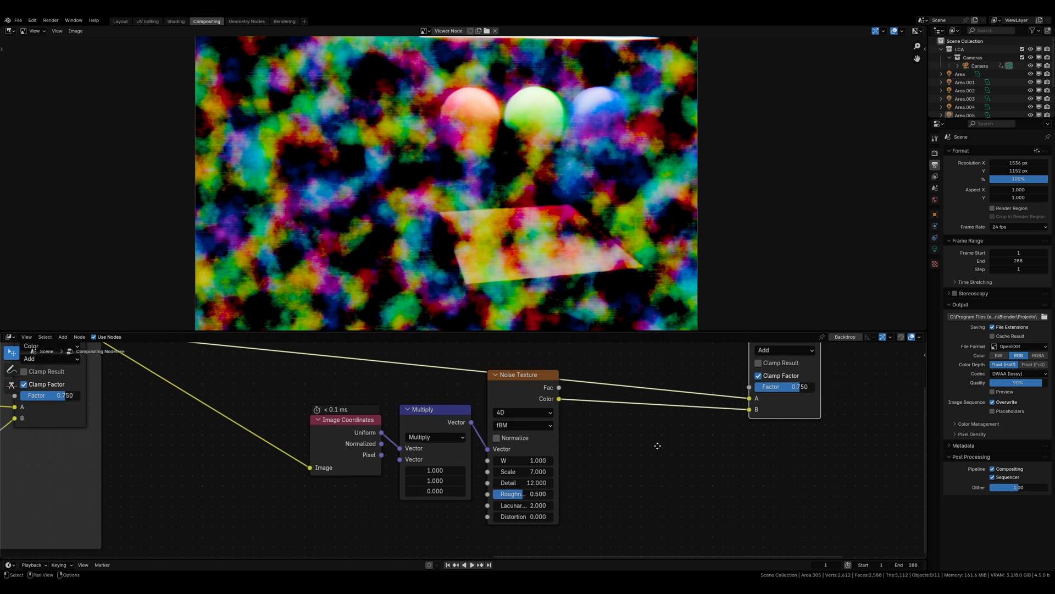
scroll(654, 446, "down", 4)
left_click_drag(362, 499, 500, 416)
key("g")
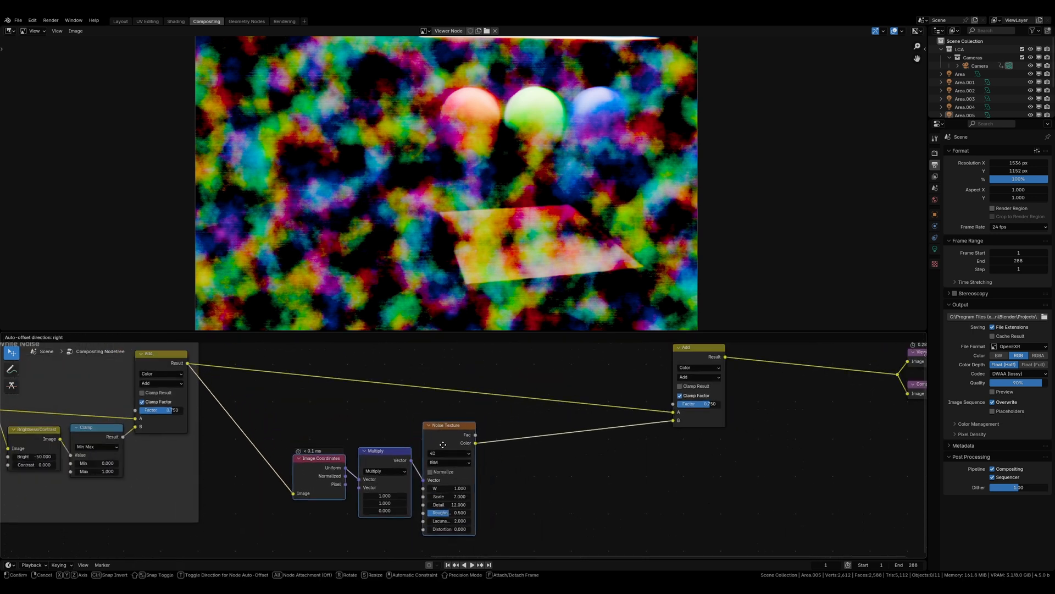
left_click(442, 444)
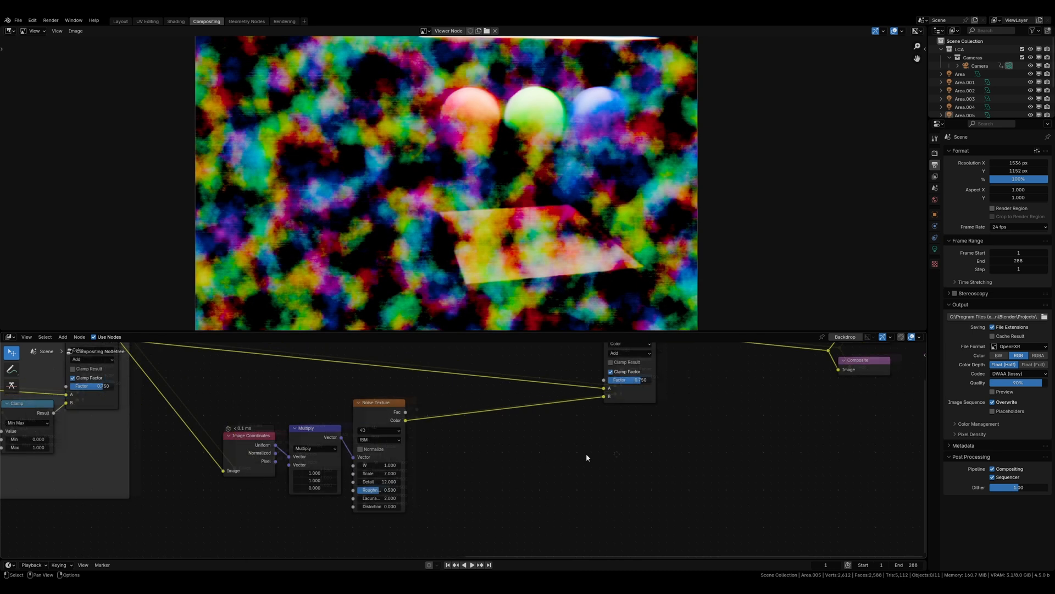
Try lowering the second Add node's Factor to 0.200, and cancel the change.
middle_click_drag(635, 390, 625, 413)
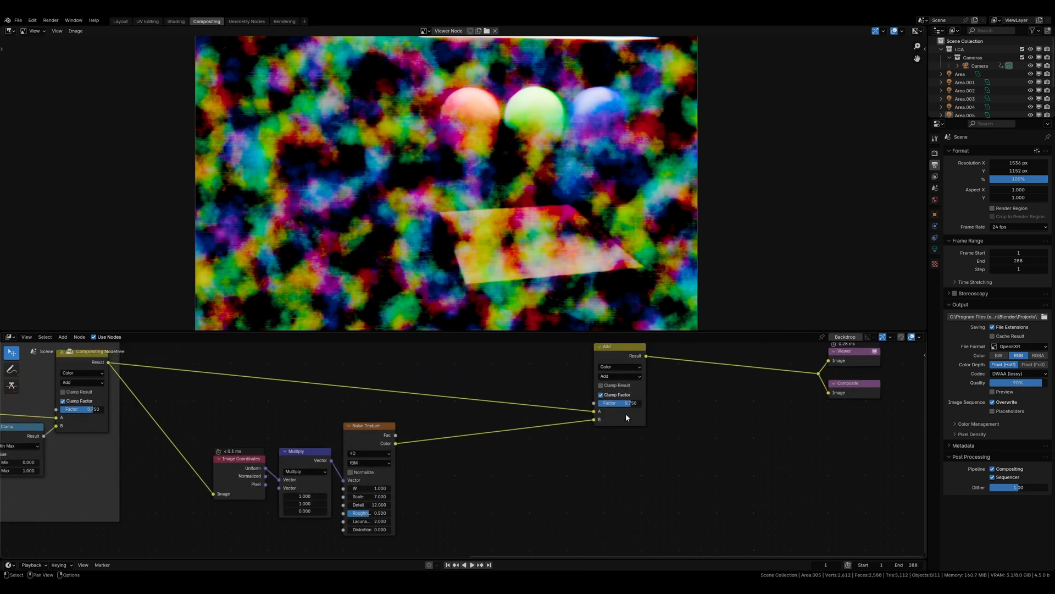
left_click_drag(627, 404, 607, 403)
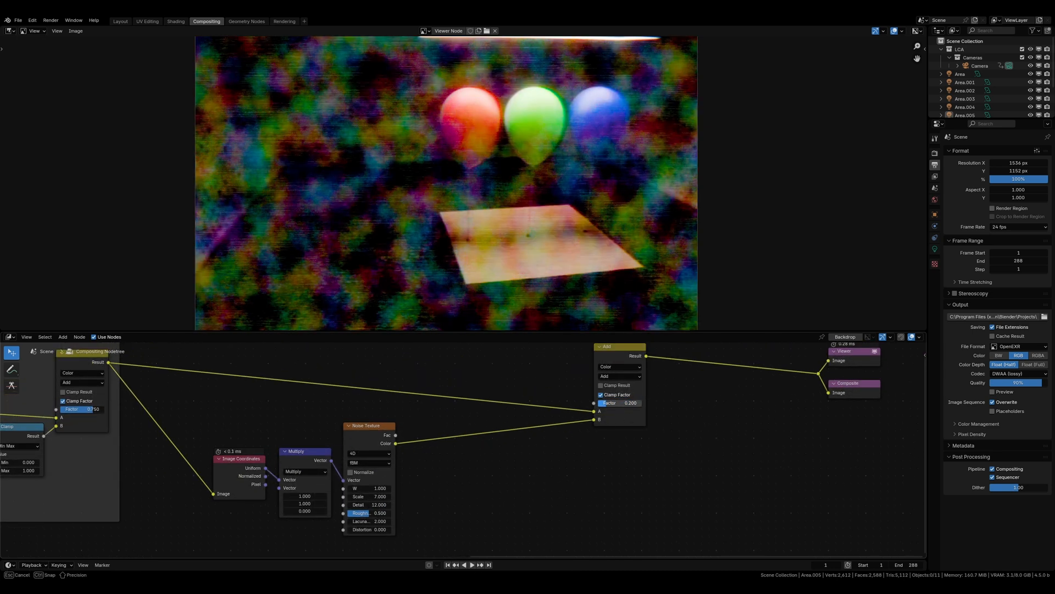
key("Escape")
middle_click_drag(544, 419, 460, 423)
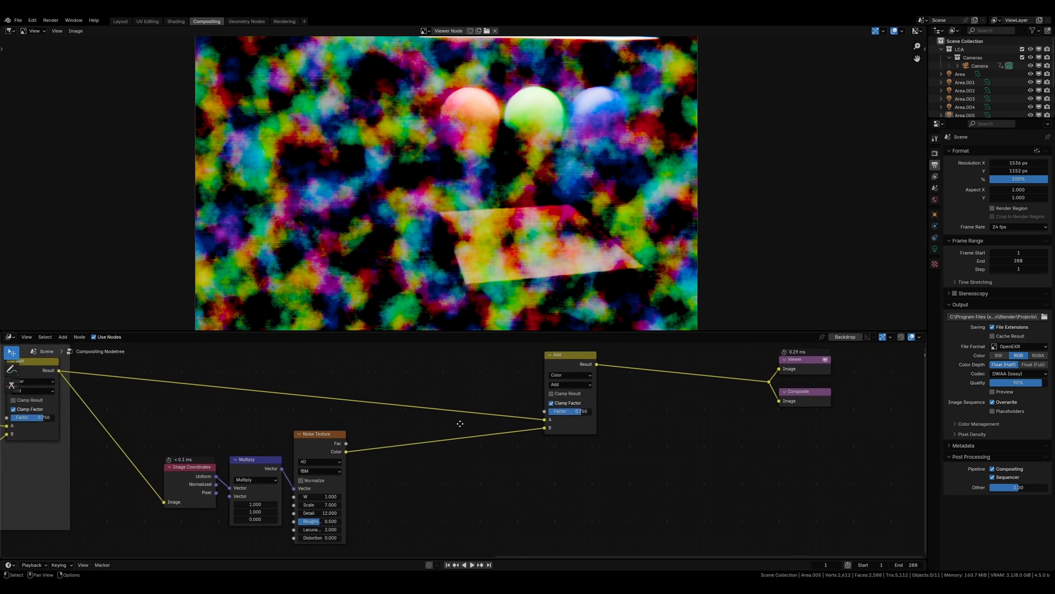
Insert a Blur node between the copied Noise Texture and the second Add node, using the Fast Gaussian filter type.
key("shift+a")
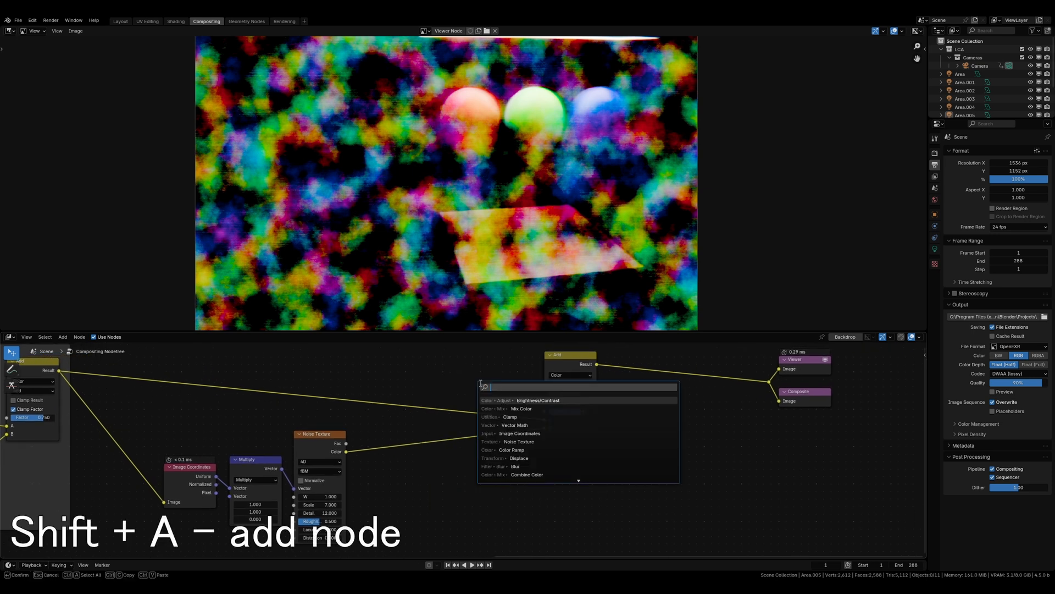
type("blu")
key("BackSpace")
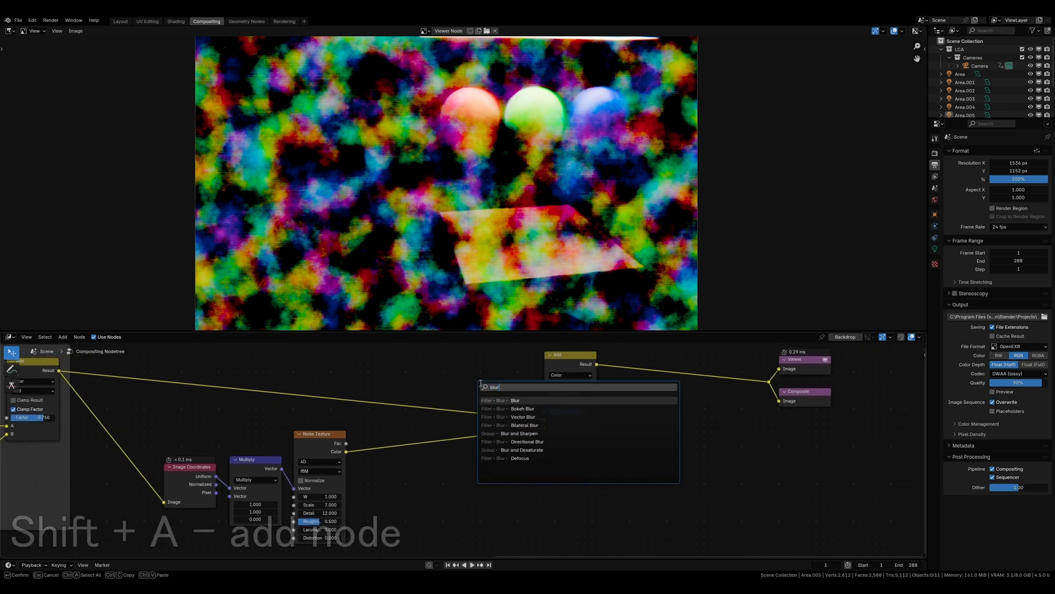
key("Return")
left_click(377, 439)
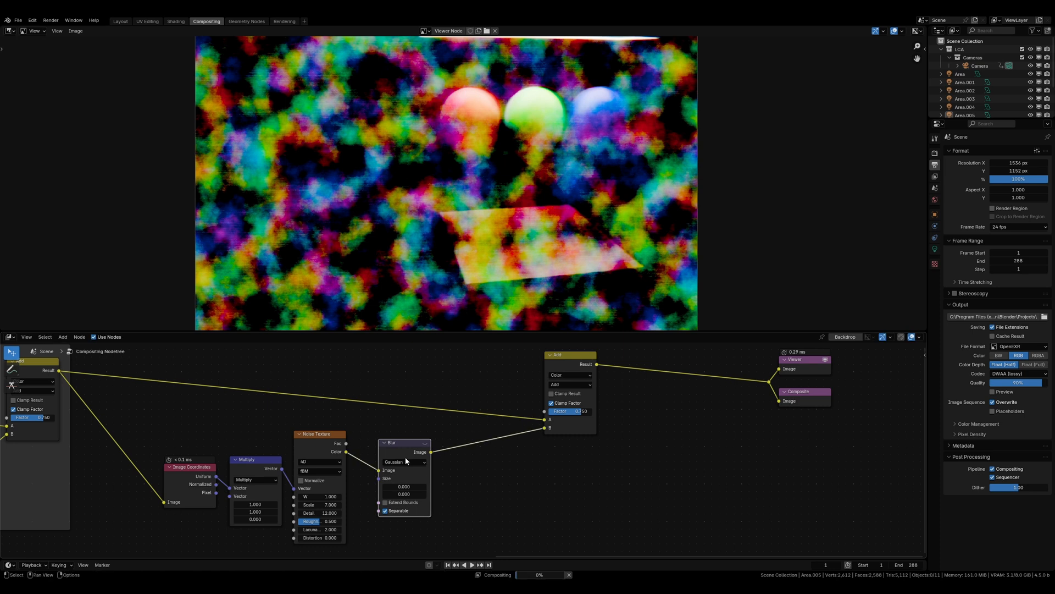
left_click(405, 462)
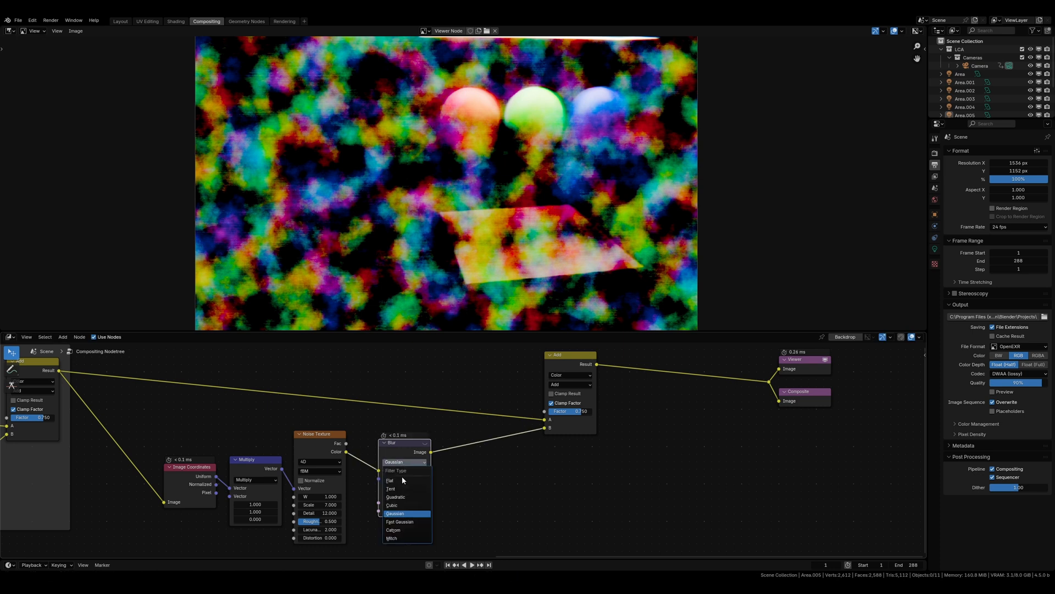
left_click(402, 521)
Set the Blur node's Size to 32 and 8, and move the node closer to the Noise Texture.
scroll(515, 470, "up", 3)
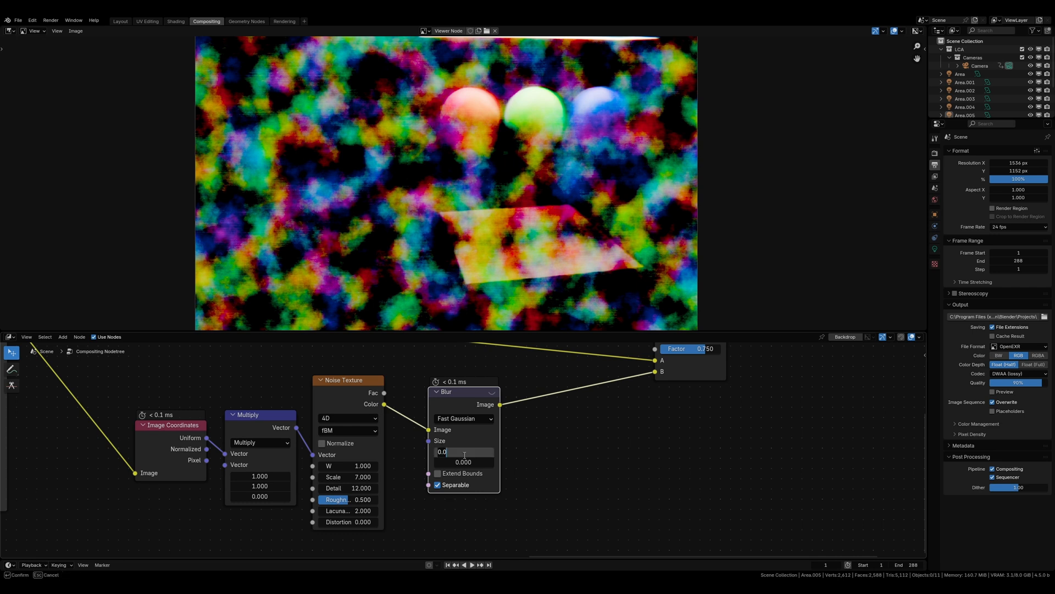
key("Return")
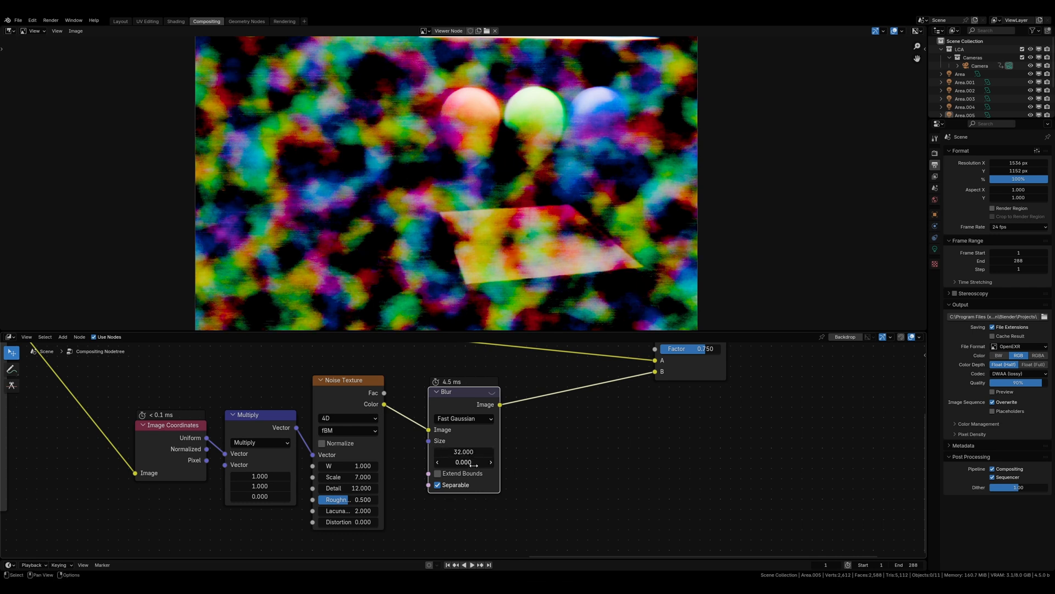
left_click(469, 462)
type("8")
key("Return")
middle_click_drag(604, 431, 581, 453)
scroll(582, 453, "down", 1)
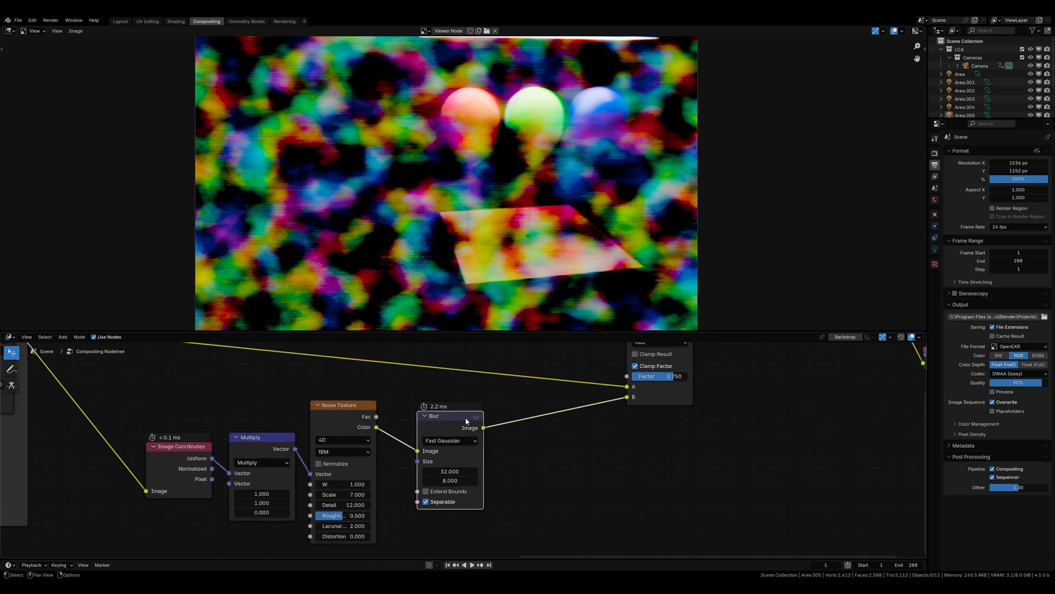
left_click_drag(465, 416, 440, 429)
Set the second Add node's Factor to 0.01.
middle_click_drag(653, 442, 548, 472)
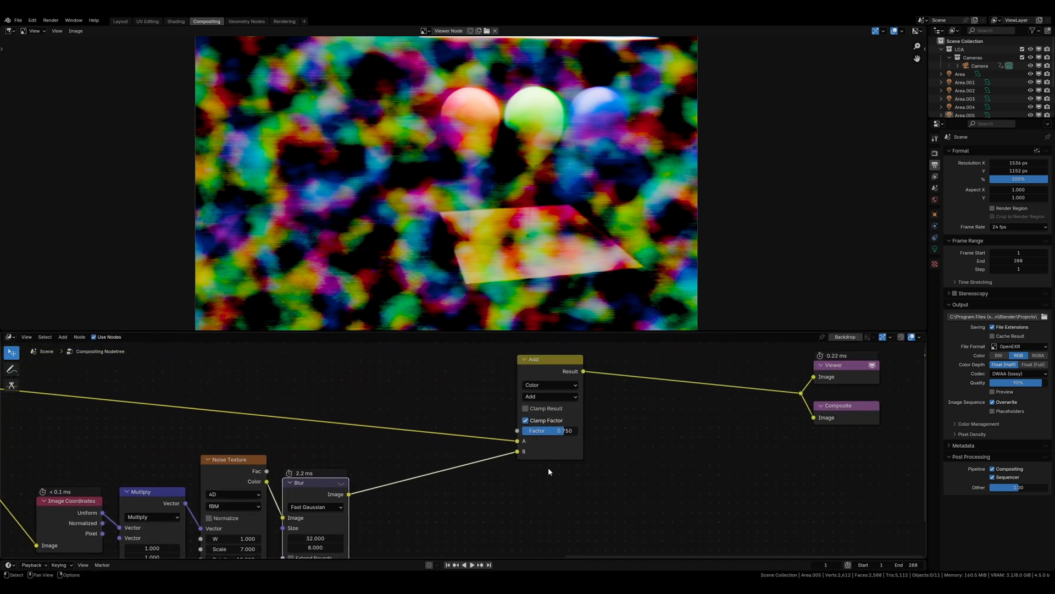
left_click_drag(552, 435, 600, 447)
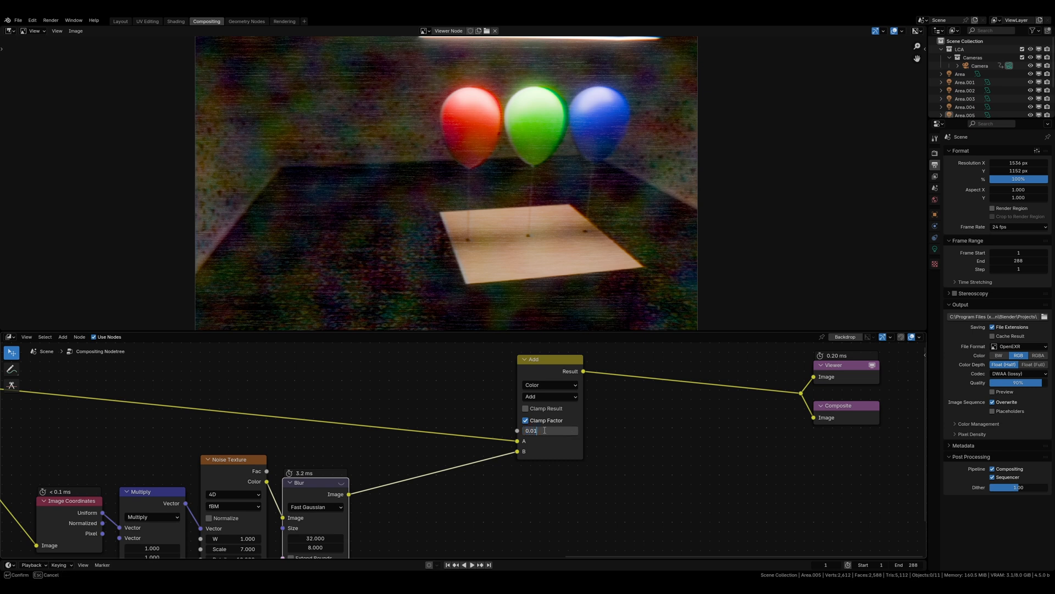
key("Return")
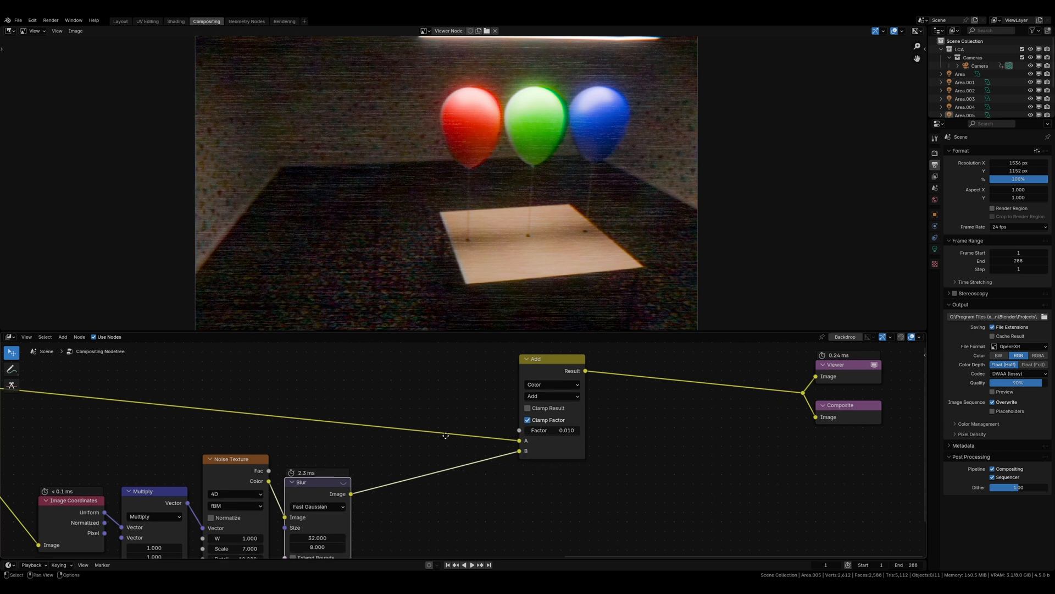
Drive the copied Noise Texture's W value with the frame number using #frame.
middle_click_drag(413, 453, 595, 389)
scroll(427, 474, "up", 2)
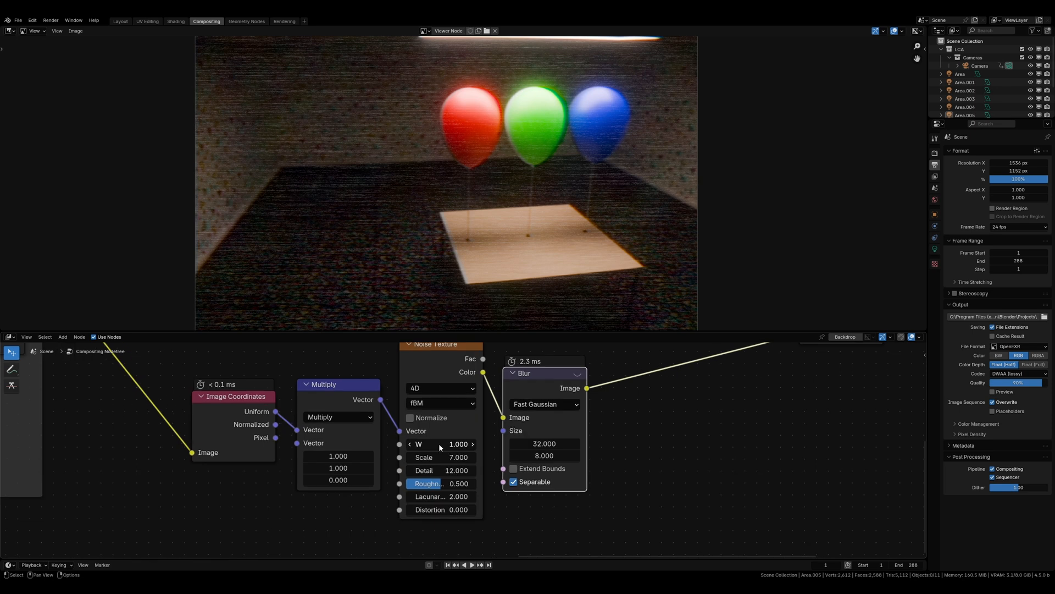
left_click(438, 443)
type("#frame")
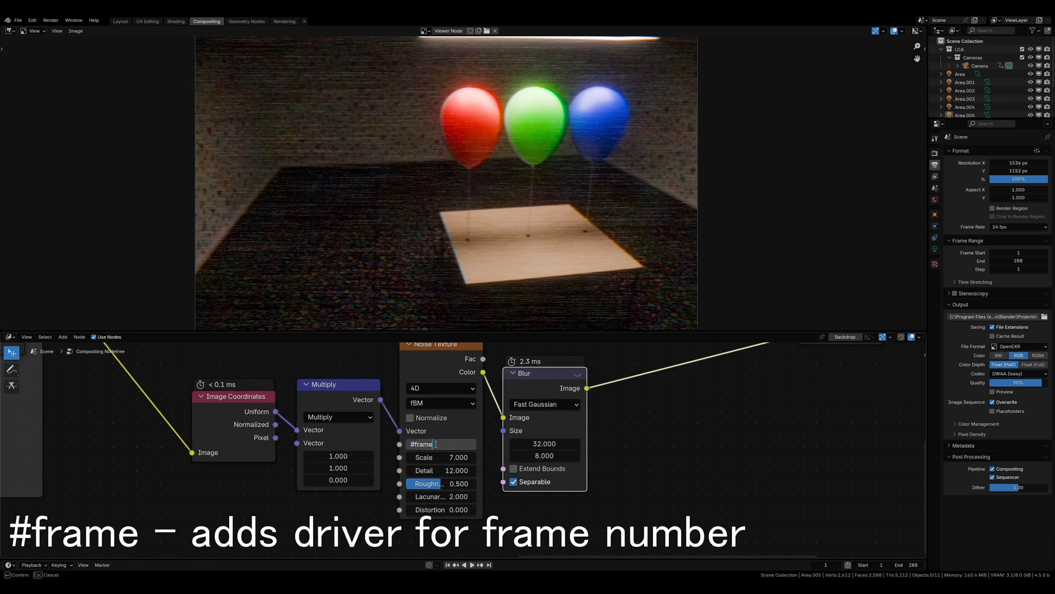
key("Return")
middle_click_drag(733, 400, 646, 428)
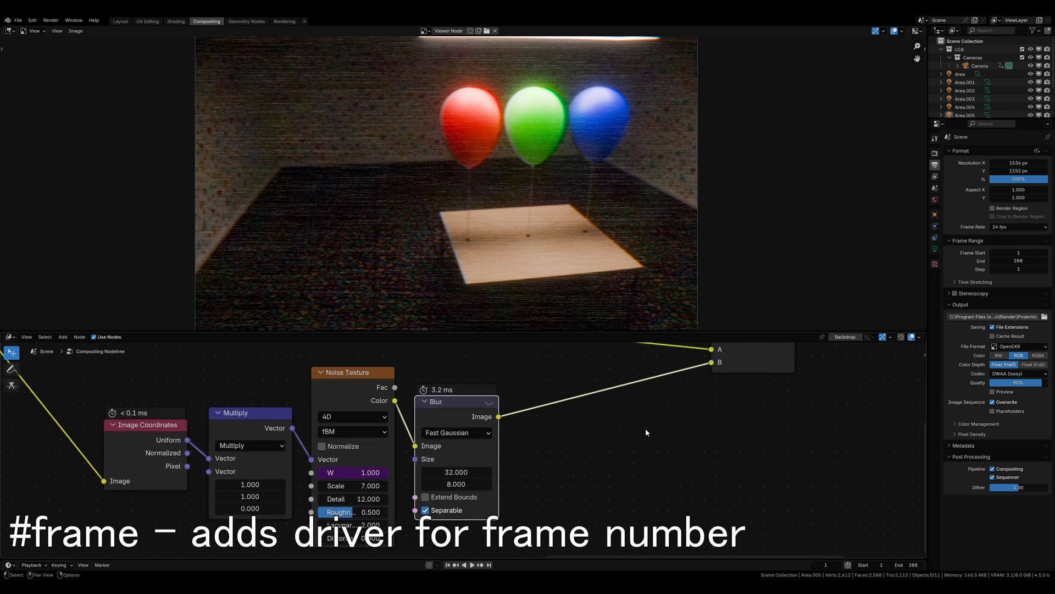
Step forward frame by frame through the timeline to examine how the color noise changes.
key("Right")
key("Right")
key("Right")
key("Right")
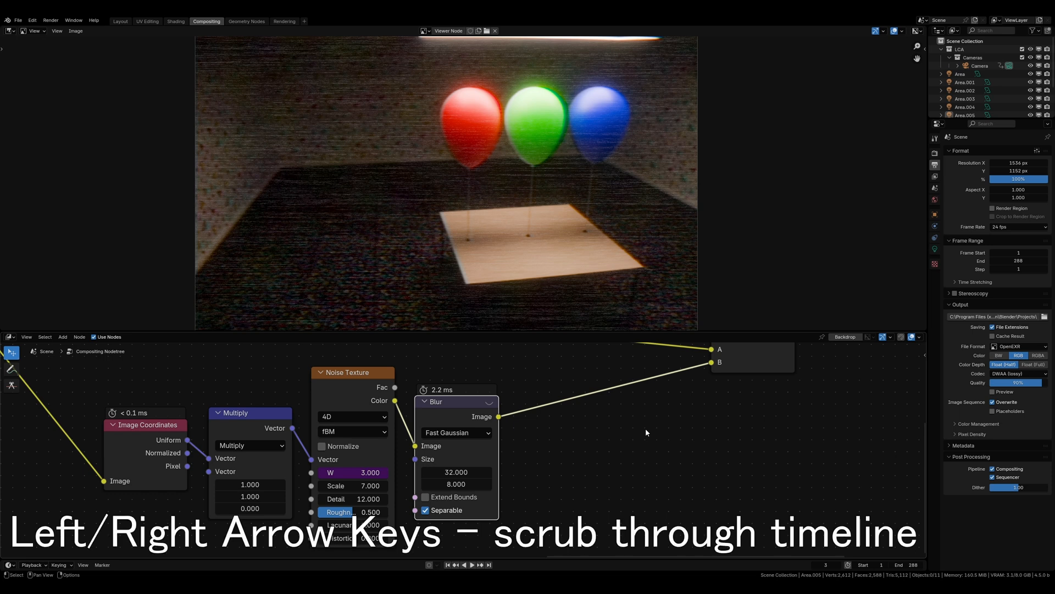
key("Right")
key("Right")
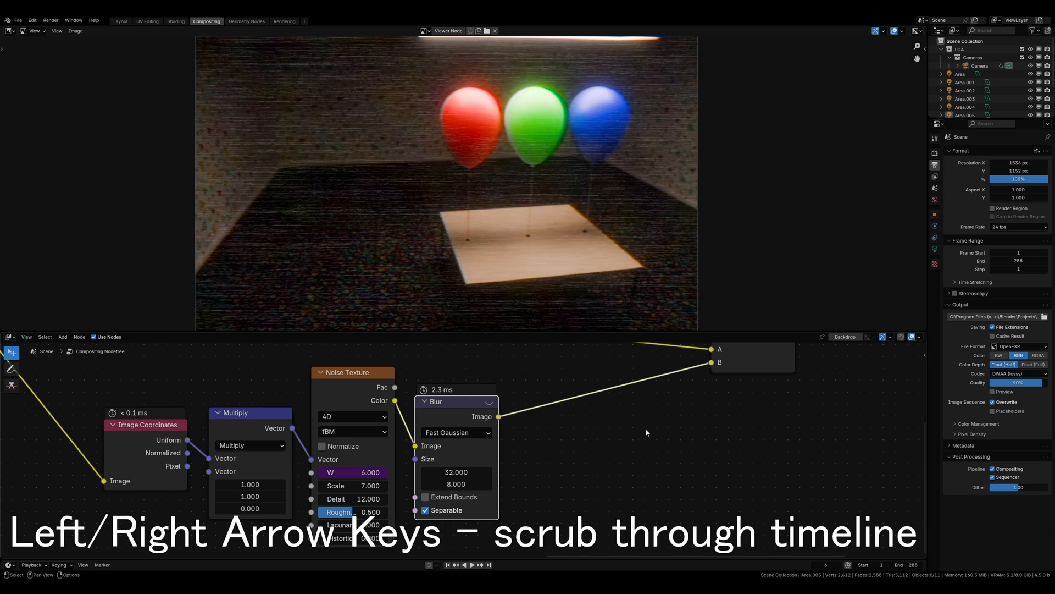
key("Right")
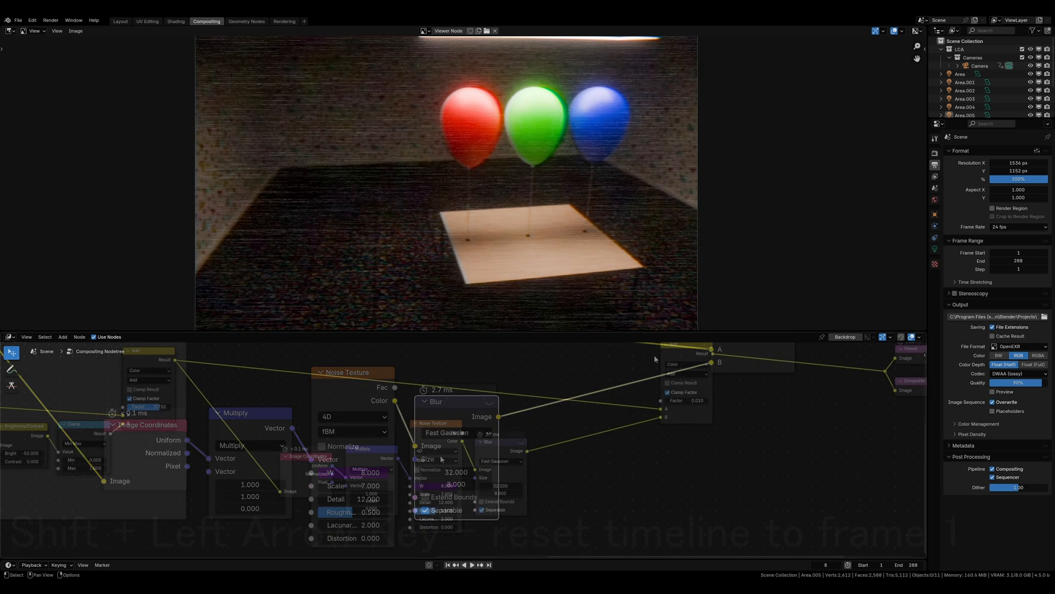
Move the second Add node closer to the Blur node and enclose the color noise nodes in a frame.
middle_click_drag(655, 358, 688, 387)
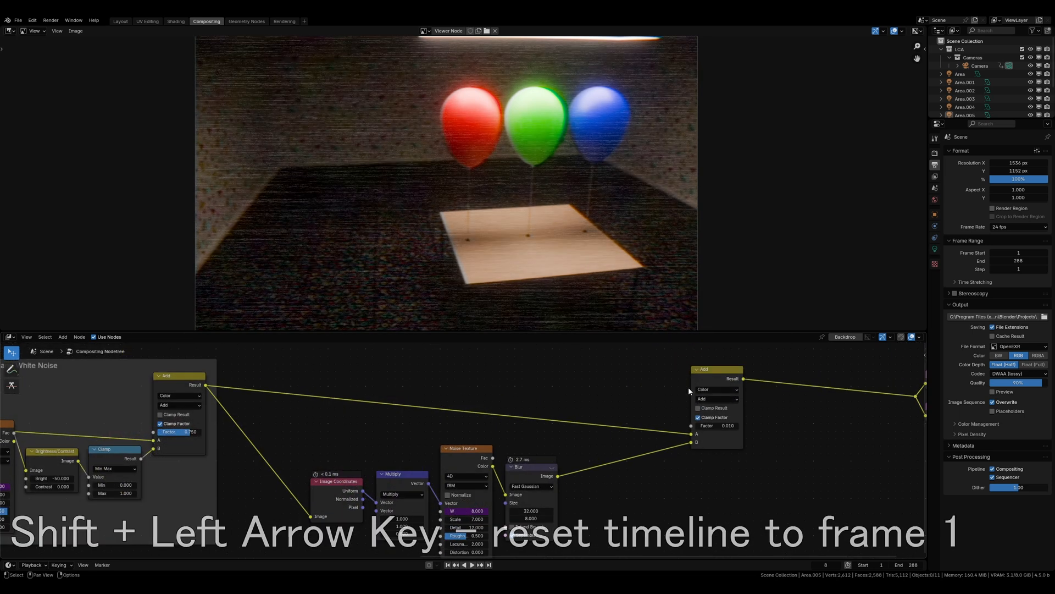
left_click_drag(709, 371, 598, 371)
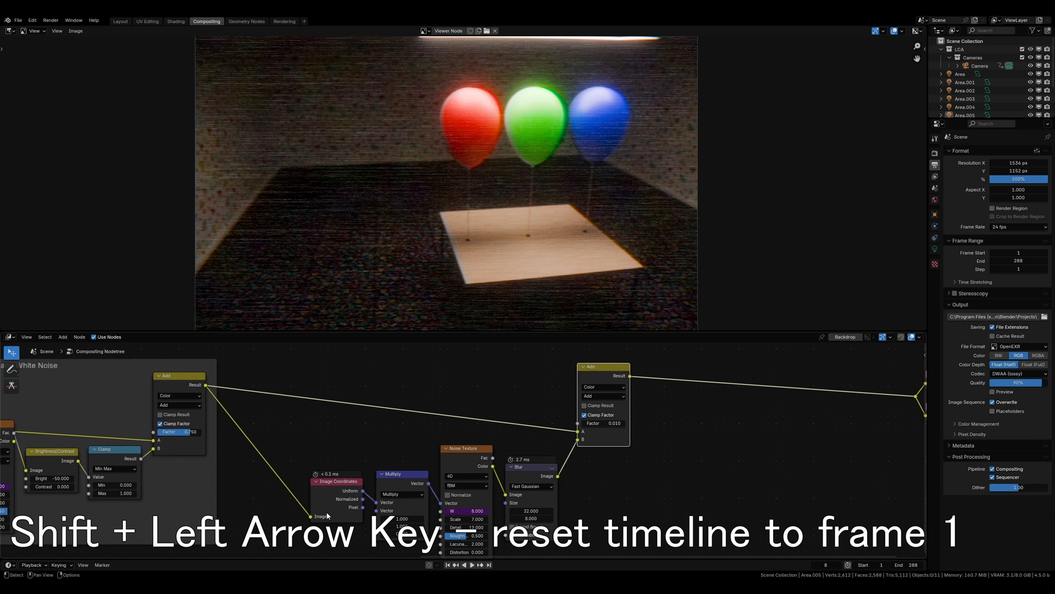
scroll(458, 452, "down", 4)
middle_click_drag(329, 546, 361, 515)
left_click_drag(361, 514, 615, 356)
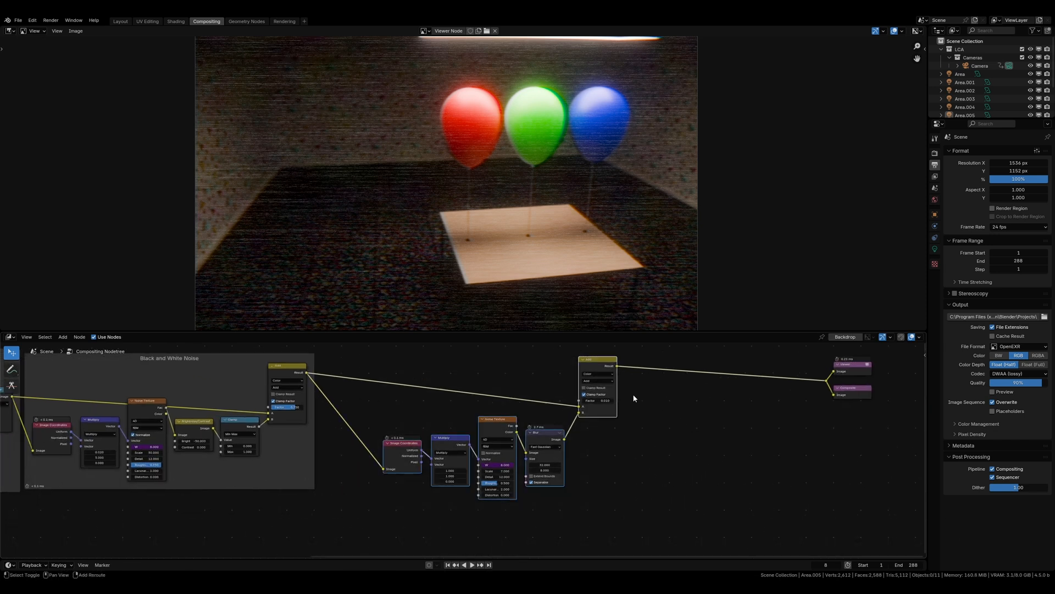
key("shift+p")
Place the new frame beside the Black and White Noise frame, label it "Colour Noise", and save the file.
middle_click_drag(634, 397, 738, 421)
left_click_drag(545, 365, 496, 361)
key("F2")
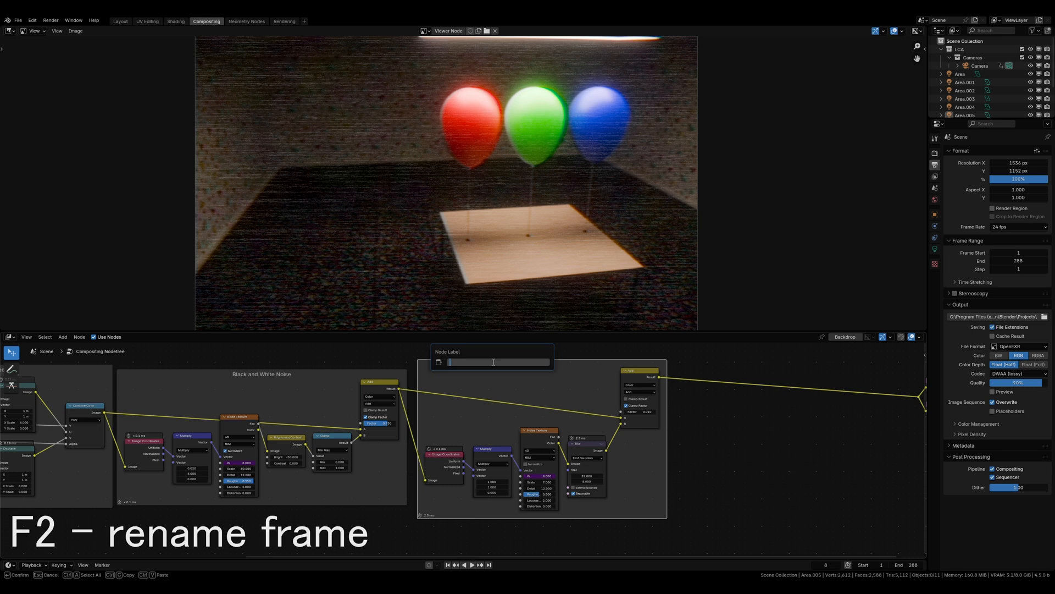
type("Colour Noise")
key("Return")
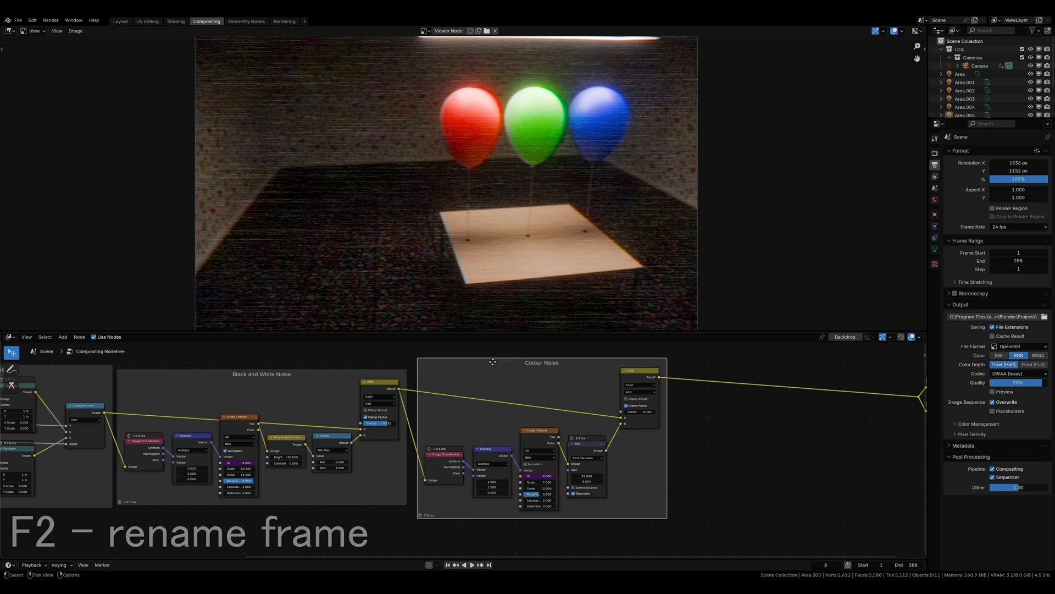
key("ctrl+s")
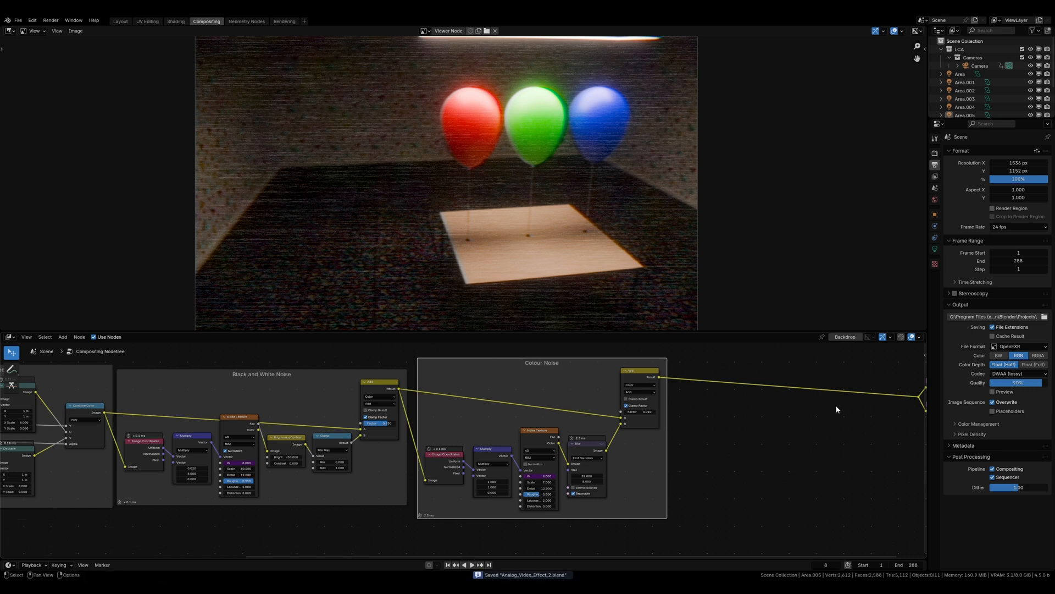
Move the Viewer and Composite nodes, with their reroute, further right to make space after the Colour Noise frame.
middle_click_drag(836, 407, 478, 425)
left_click_drag(516, 376, 654, 454)
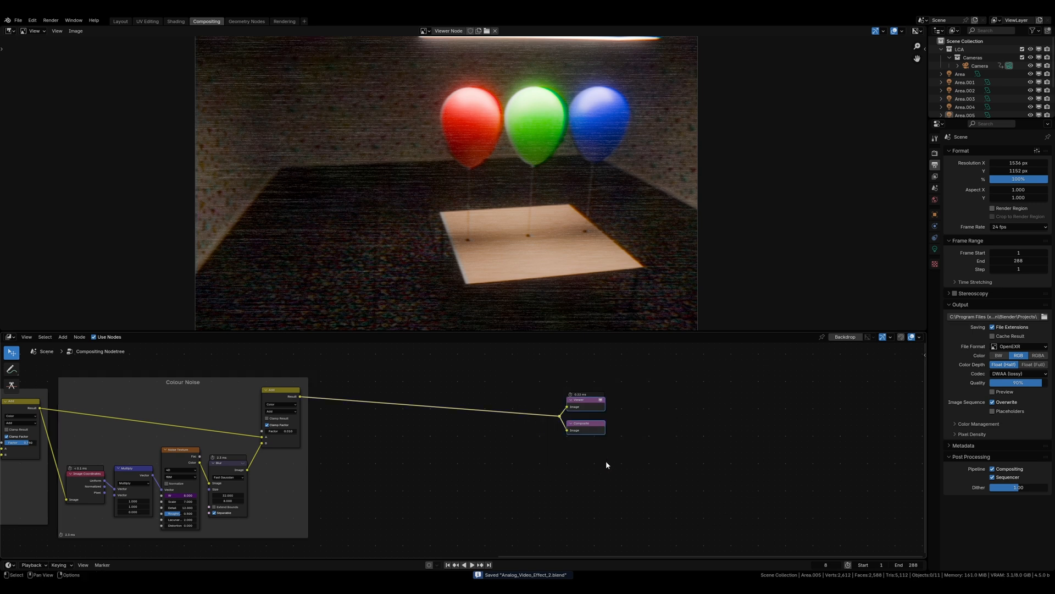
key("g")
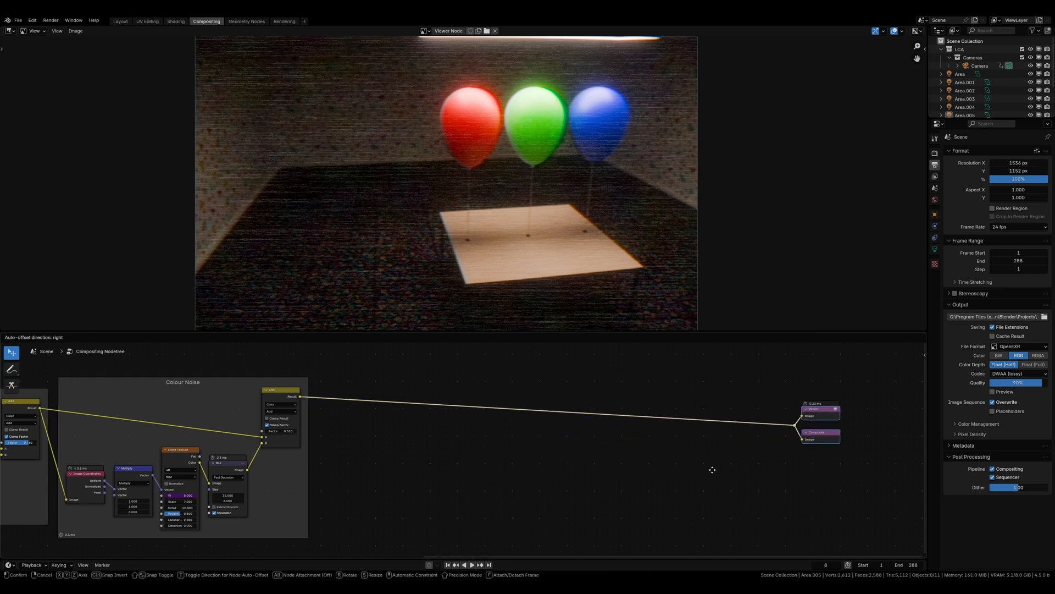
left_click(713, 470)
middle_click_drag(518, 408, 585, 418)
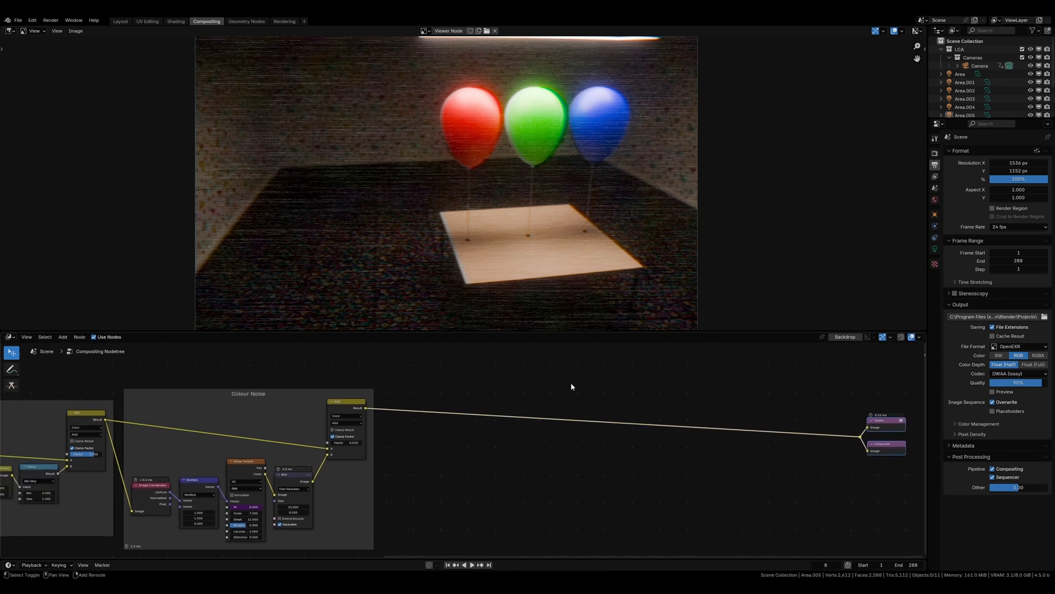
Add a new Noise Texture node below the link, right of the Colour Noise frame.
key("shift+a")
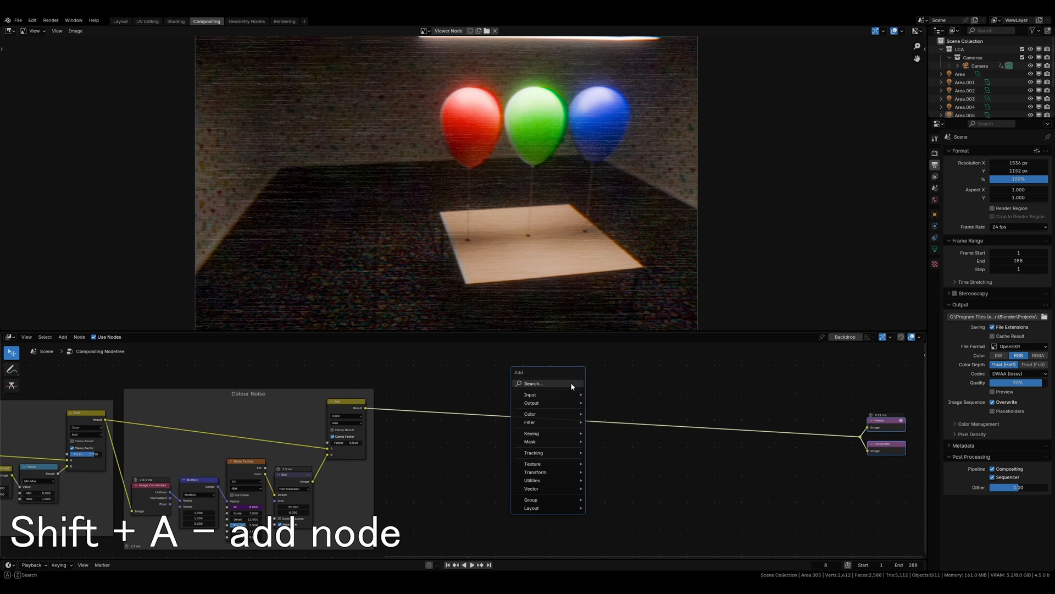
left_click(570, 382)
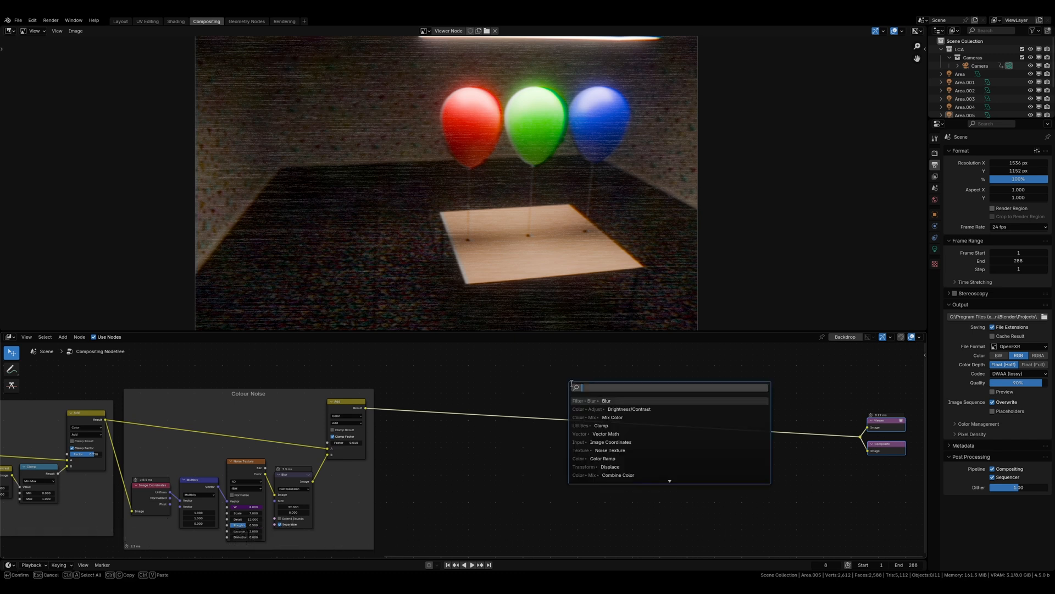
type("noise tex")
key("Return")
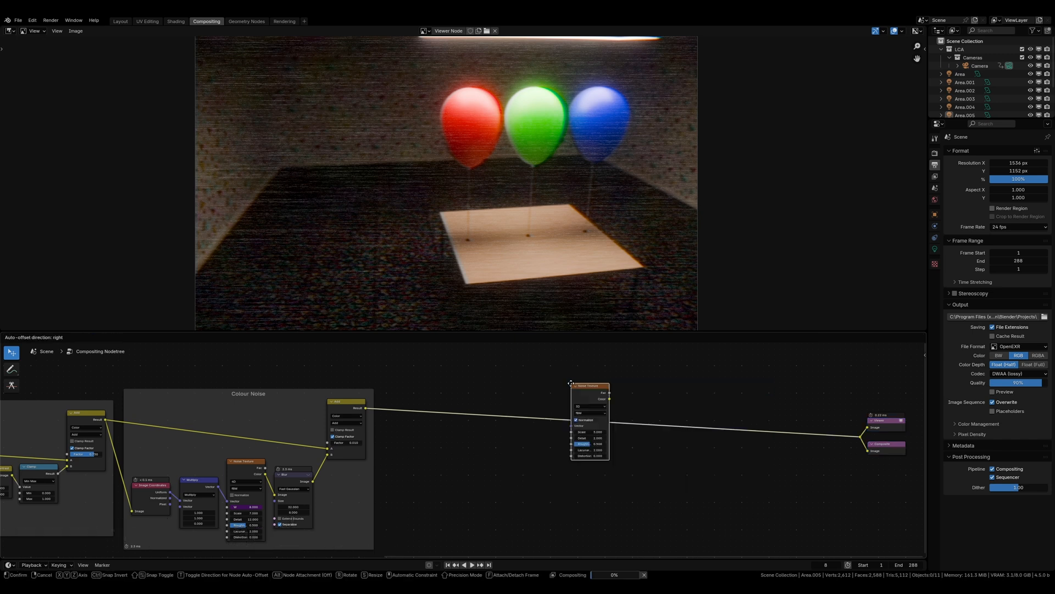
left_click(480, 452)
Set the new Noise Texture to 2D and connect its Fac output to the reroute feeding the Viewer and Composite.
middle_click_drag(632, 466, 582, 436)
scroll(568, 440, "up", 4)
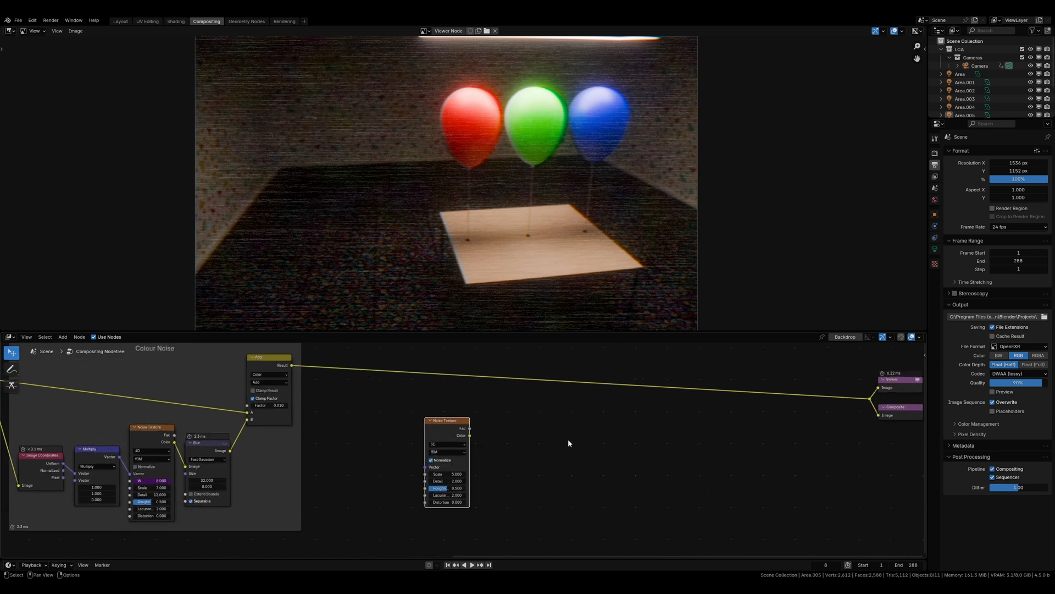
left_click_drag(430, 430, 488, 428)
left_click(496, 441)
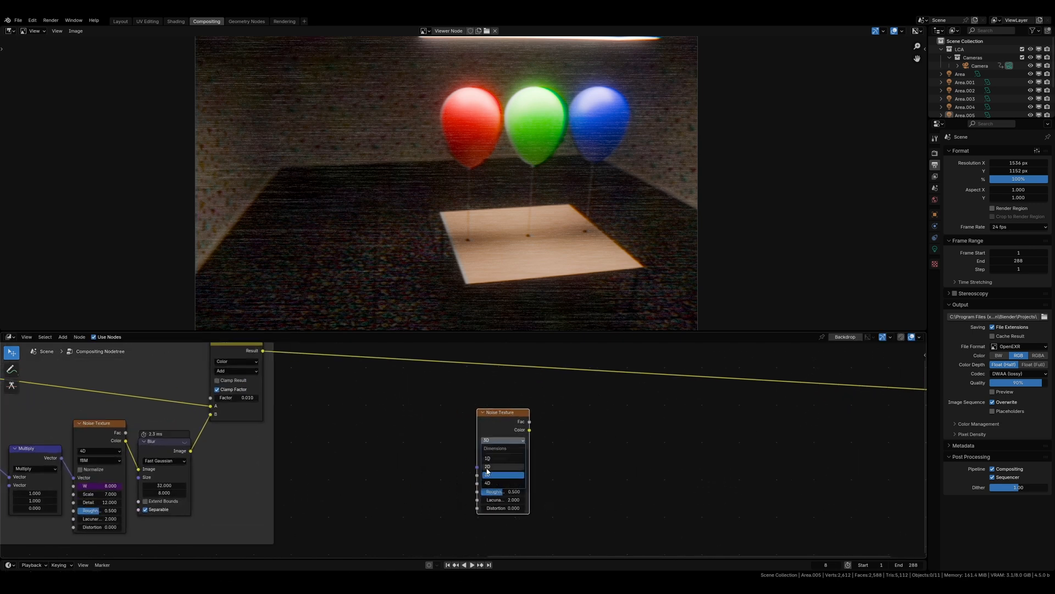
left_click(487, 466)
middle_click_drag(610, 434, 412, 440)
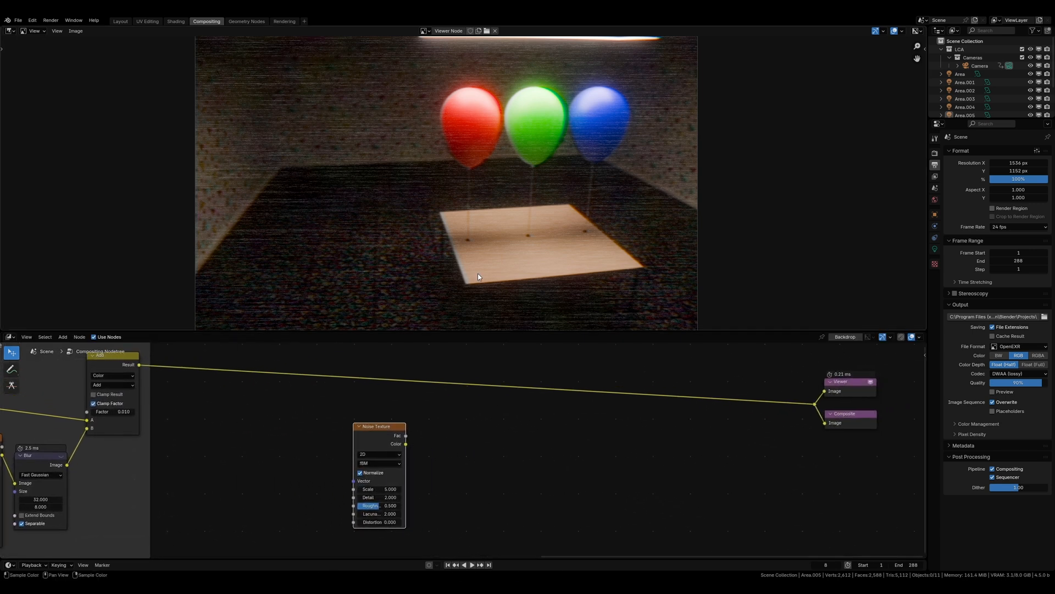
left_click_drag(720, 409, 814, 405)
Add an Image Coordinates node between the Colour Noise frame and the new Noise Texture.
middle_click_drag(457, 387, 704, 370)
key("shift+a")
type("coor")
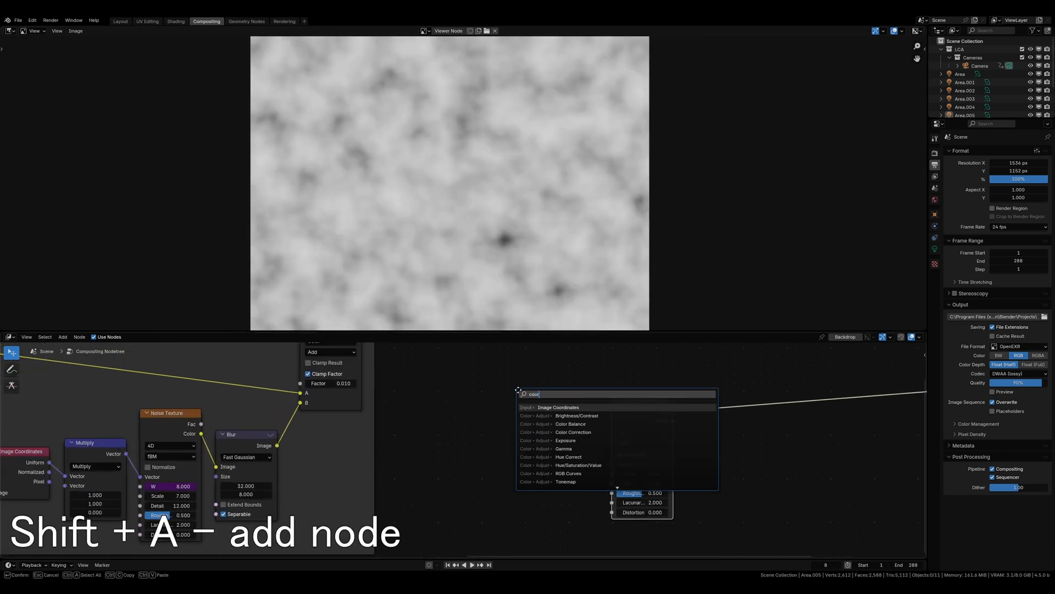
key("Return")
left_click(459, 419)
Connect the second Add node's Result to Image Coordinates' Image input, and its Uniform output to the new Noise Texture's Vector.
middle_click_drag(402, 370, 407, 395)
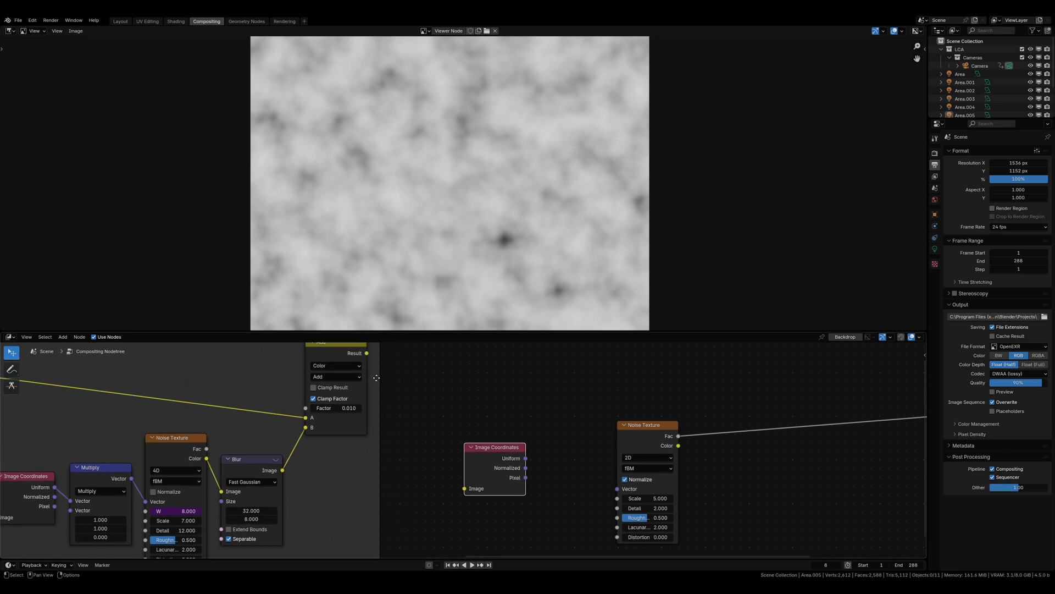
left_click_drag(367, 353, 371, 359)
middle_click_drag(563, 479, 493, 442)
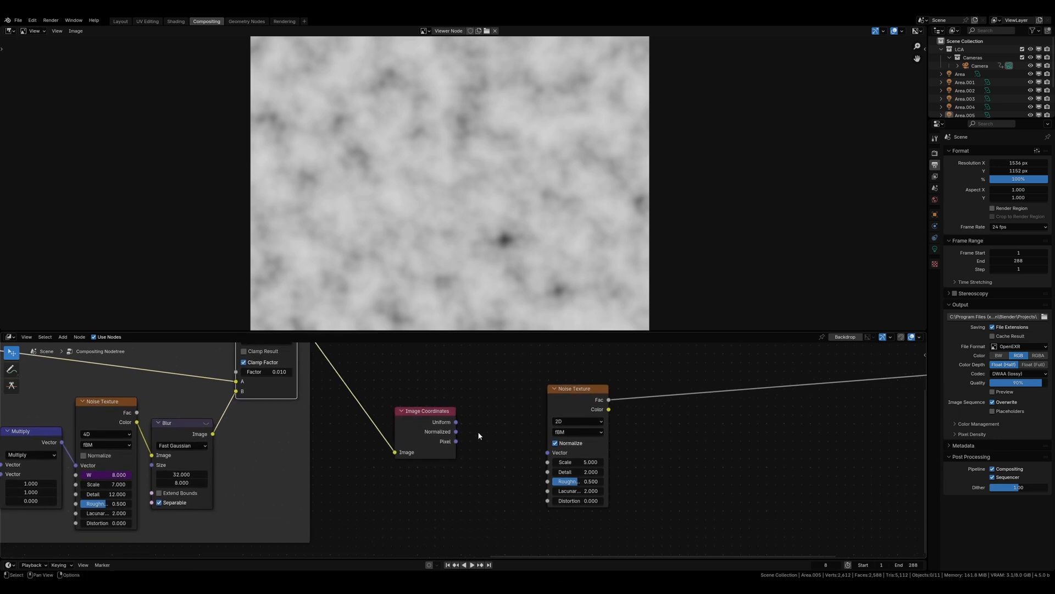
left_click_drag(455, 422, 547, 453)
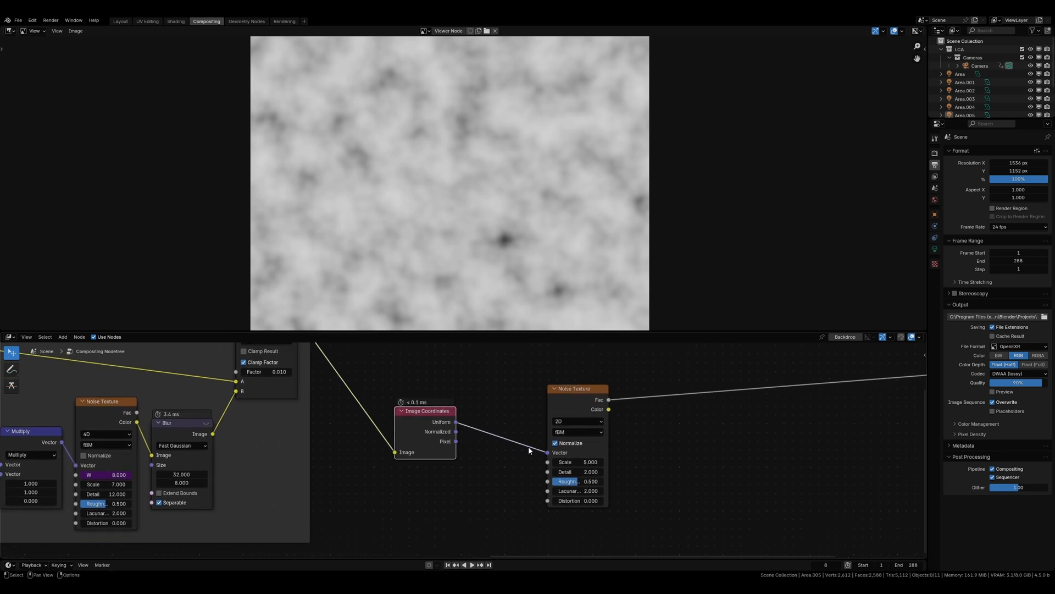
Insert a Vector Math node into the link between Image Coordinates and the new Noise Texture.
middle_click_drag(806, 455, 662, 472)
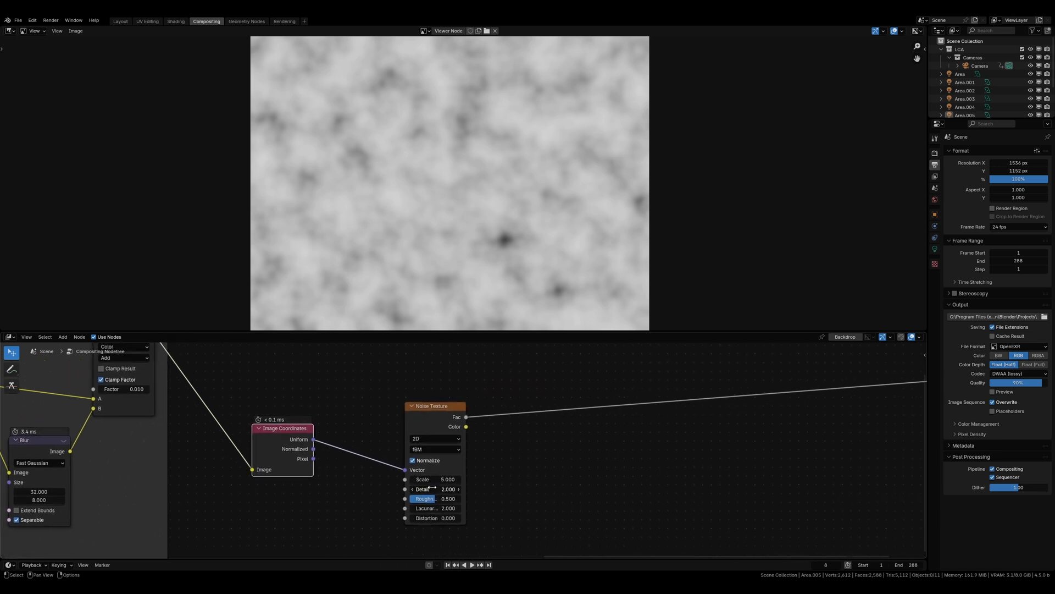
left_click_drag(437, 432, 478, 427)
key("shift+a")
type("vec")
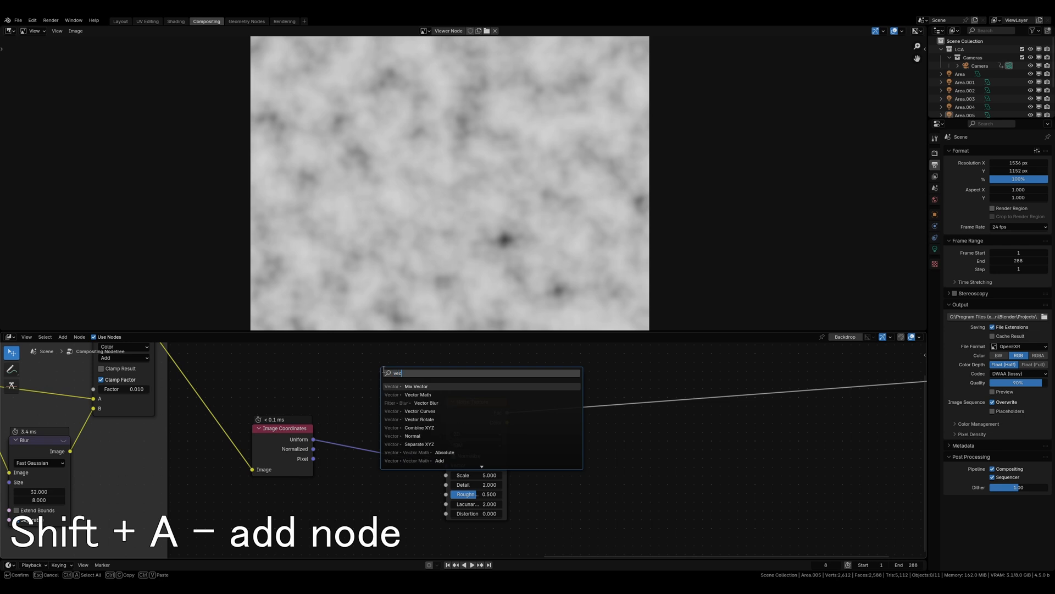
type("tor math")
key("Return")
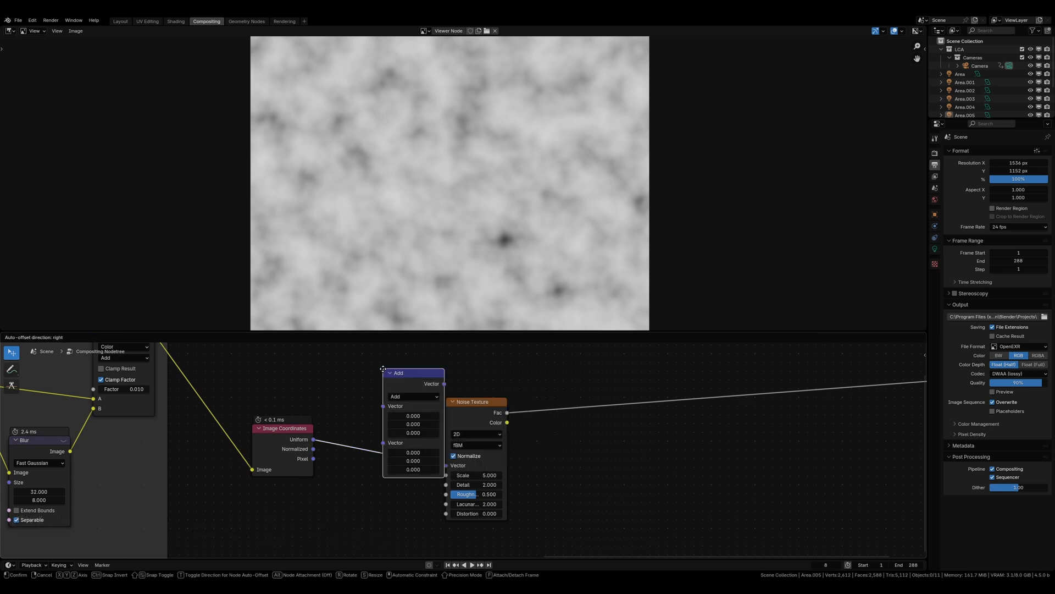
left_click(358, 394)
Set the Vector Math node to Multiply with 0.001 for X and 1.000 for Y.
left_click(388, 422)
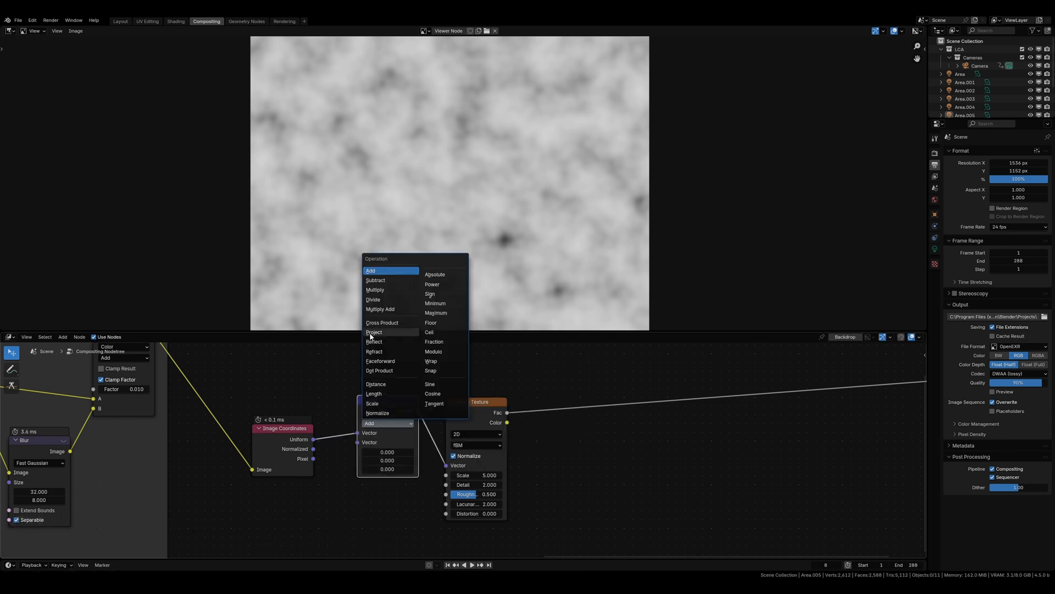
left_click(379, 291)
left_click_drag(387, 452, 389, 460)
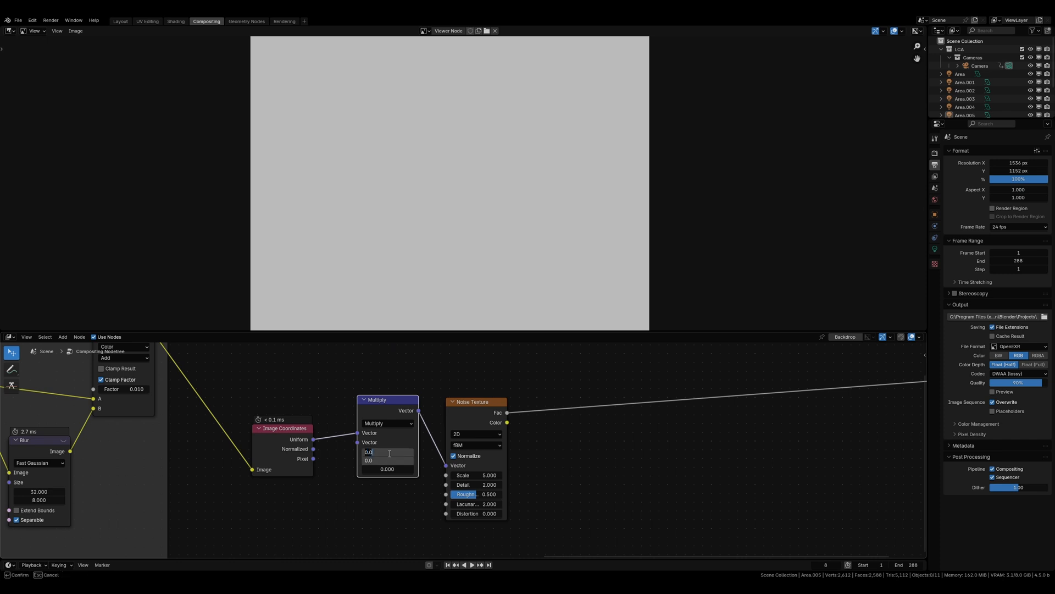
key("Return")
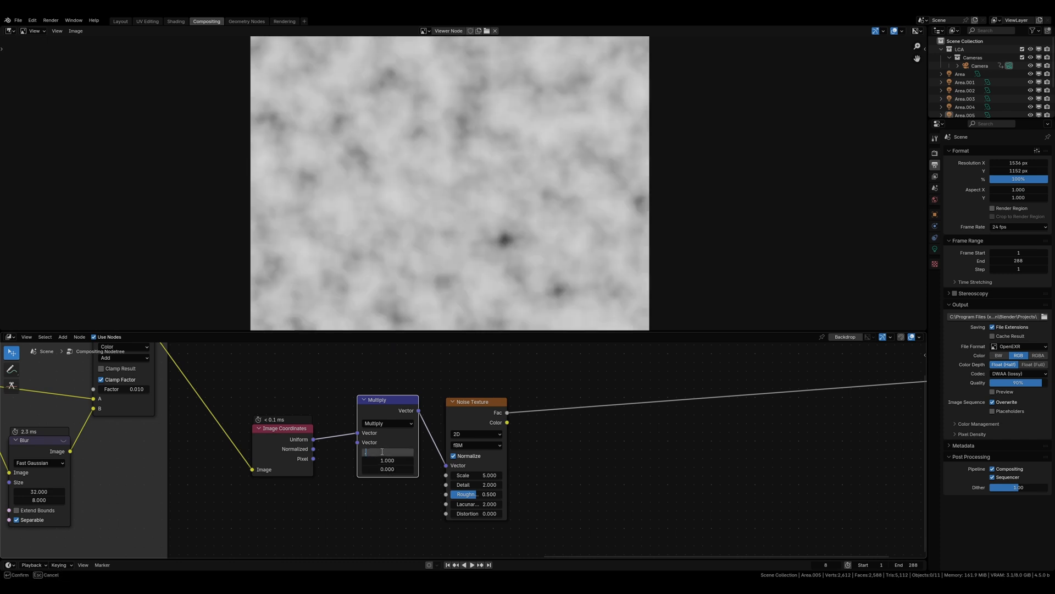
key("Return")
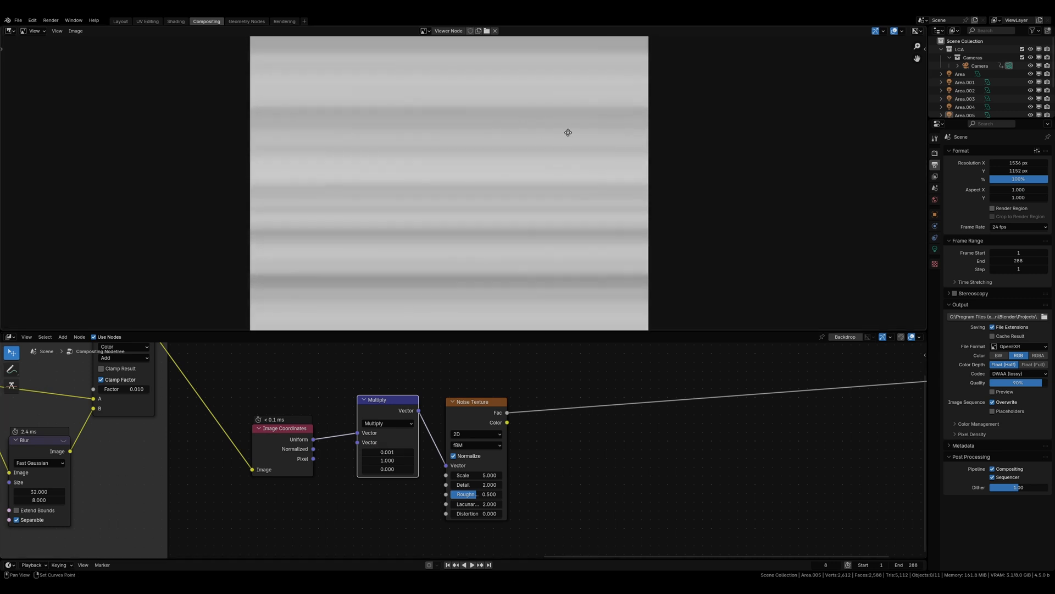
Move the Noise Texture closer to the Multiply node and set its Roughness to 0.
left_click_drag(477, 404, 468, 389)
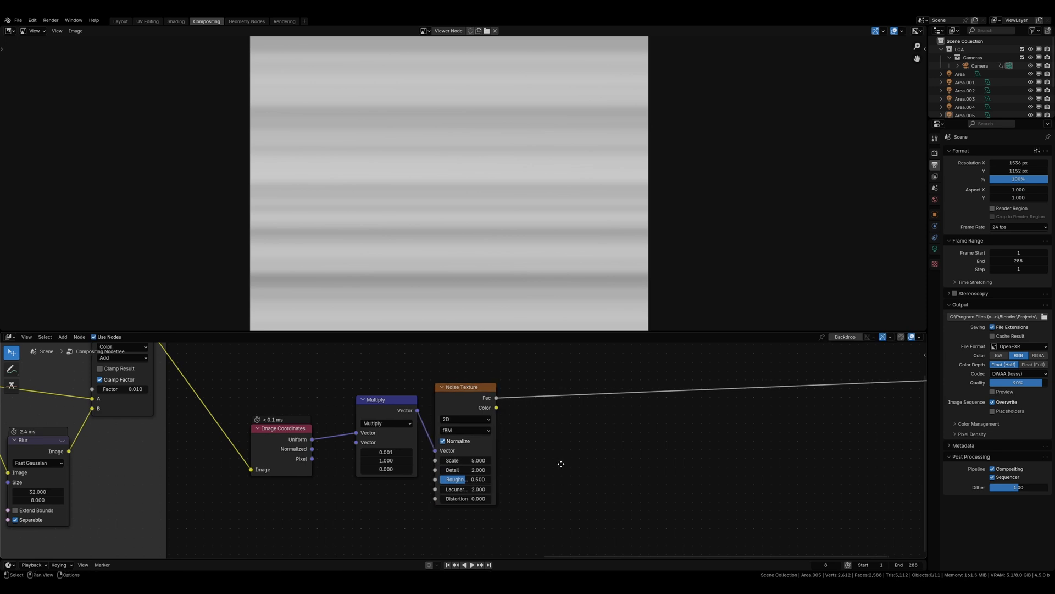
middle_click_drag(561, 464, 482, 469)
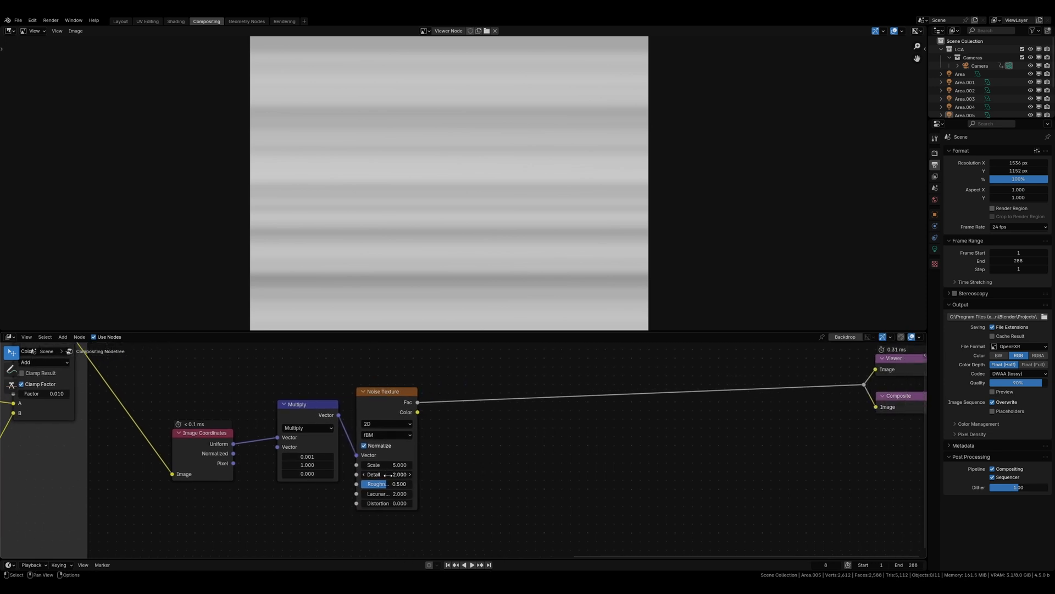
left_click_drag(387, 483, 363, 484)
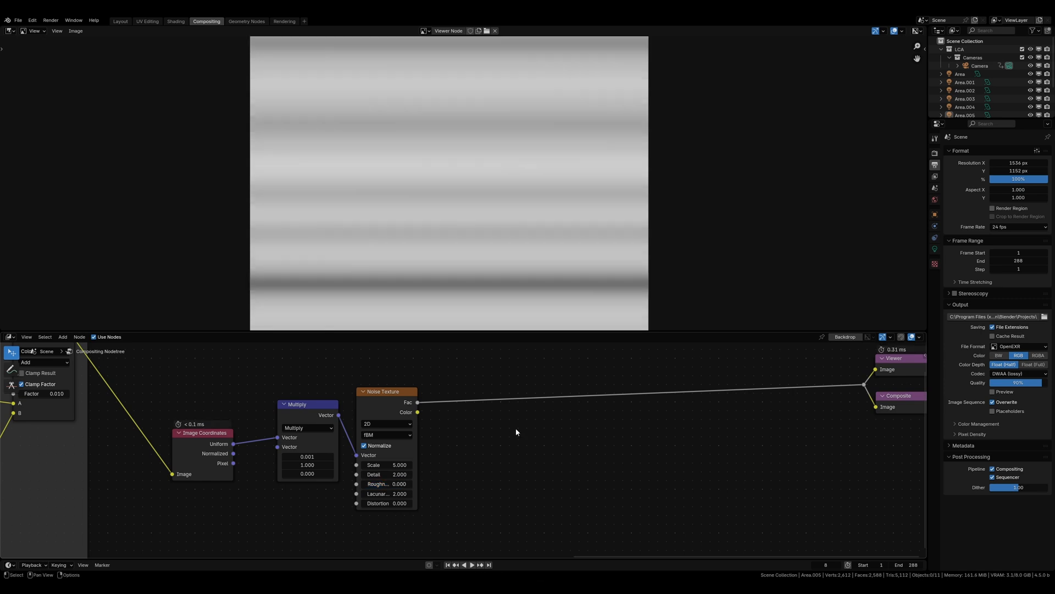
Add a Displace node in the space before the Viewer and Composite nodes.
middle_click_drag(515, 429, 478, 430)
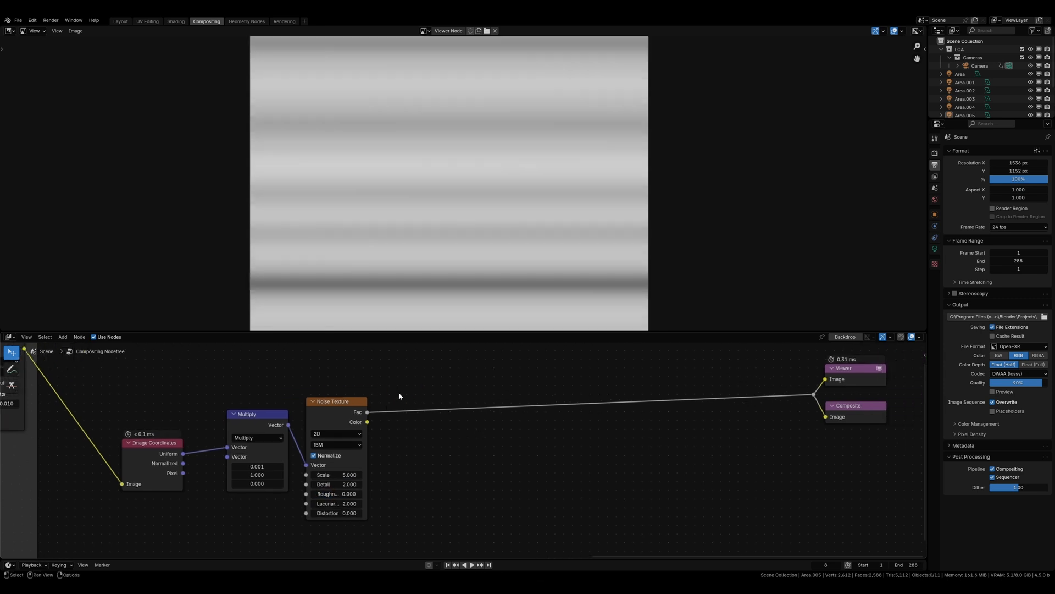
key("shift+a")
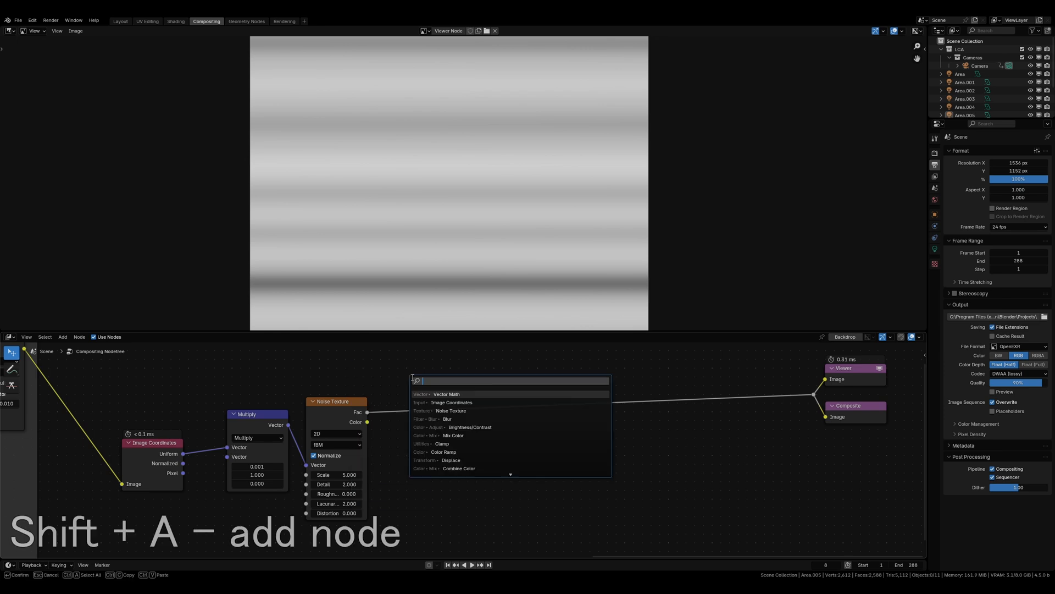
type("displace")
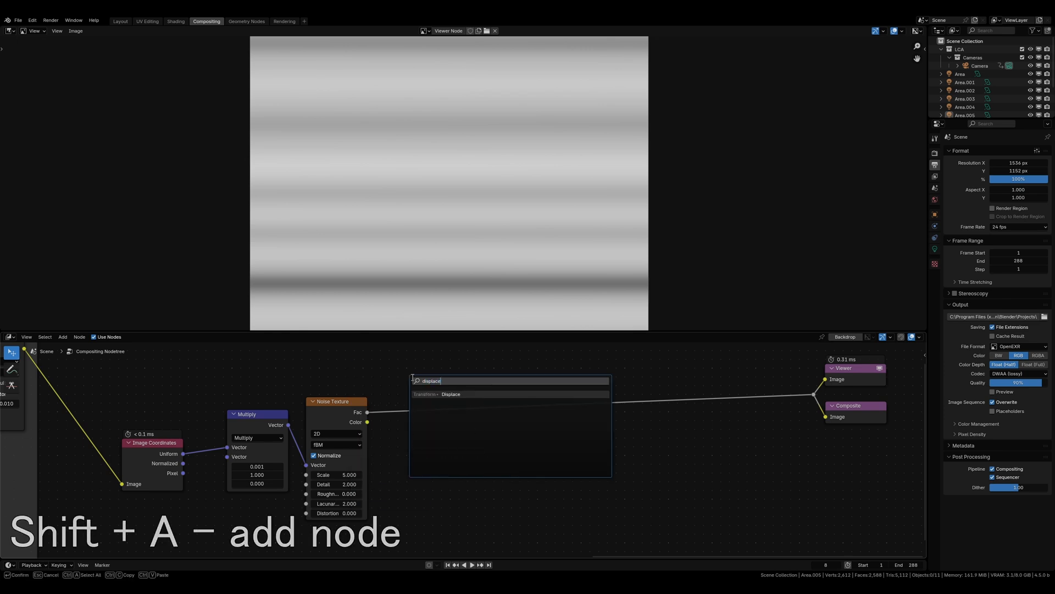
key("Return")
left_click(690, 376)
Cut the Noise Texture's output link and connect the second Add node's Result through Displace to the Viewer and Composite reroute.
middle_click_drag(644, 455, 652, 431)
right_click_drag(621, 447, 636, 486, "ctrl")
scroll(524, 455, "down", 1)
middle_click_drag(510, 455, 510, 435)
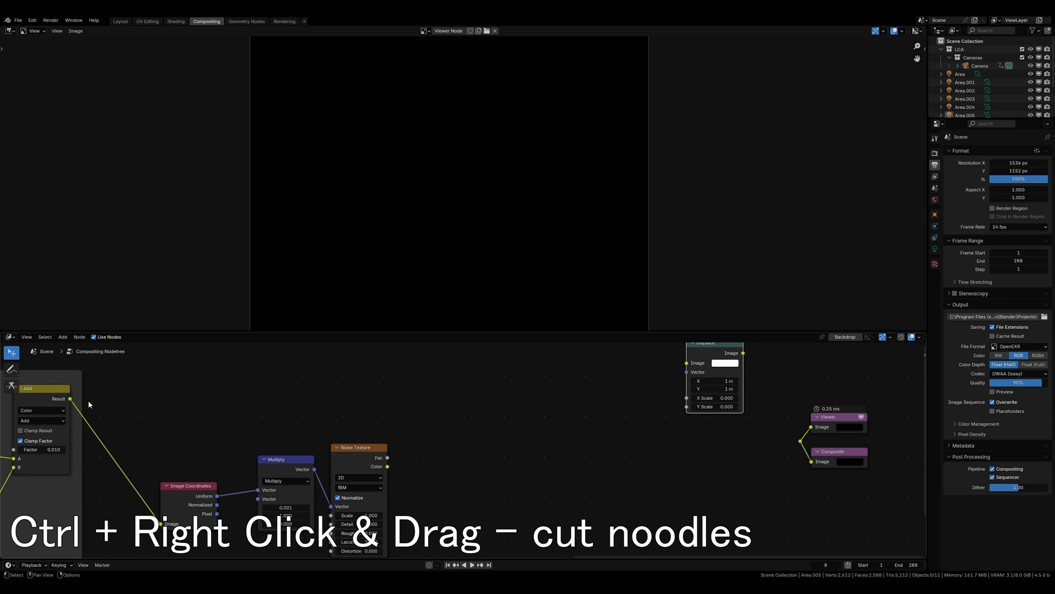
left_click_drag(70, 398, 802, 447)
left_click_drag(714, 358, 684, 407)
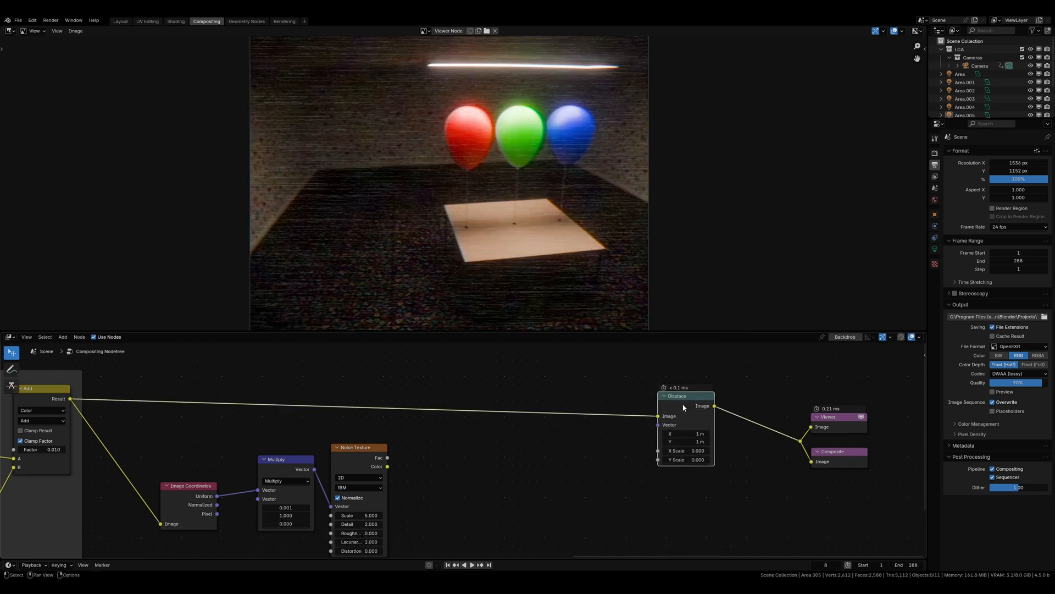
Shift Displace, Viewer and Composite further from the noise chain, and move the Multiply and Noise Texture nodes closer to Image Coordinates.
middle_click_drag(686, 401, 611, 393)
left_click_drag(612, 392, 787, 474)
key("g")
left_click(763, 467)
middle_click_drag(466, 462, 576, 437)
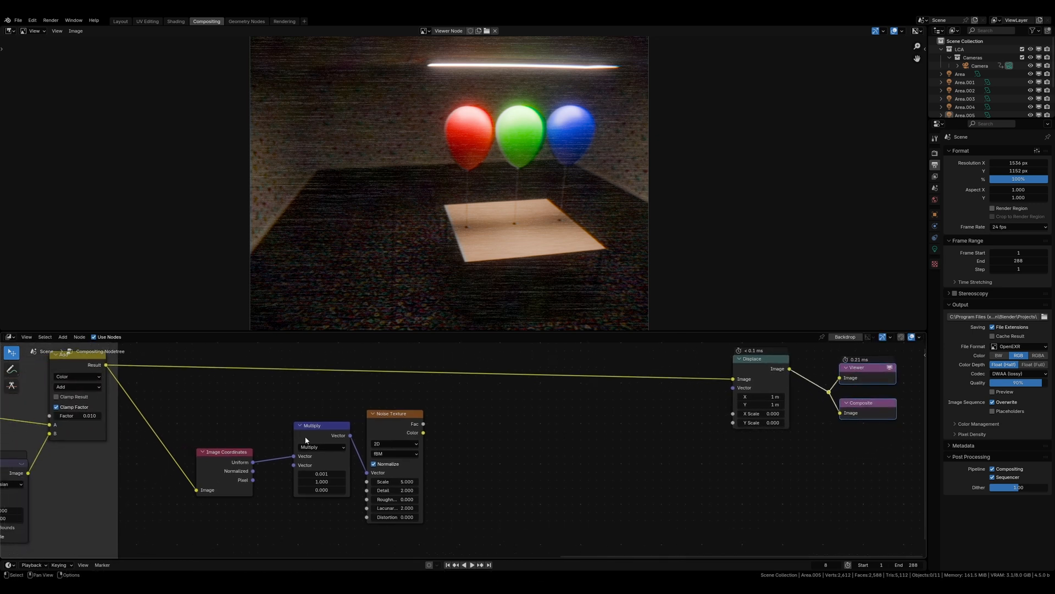
left_click_drag(306, 440, 284, 456)
left_click_drag(383, 421, 363, 434)
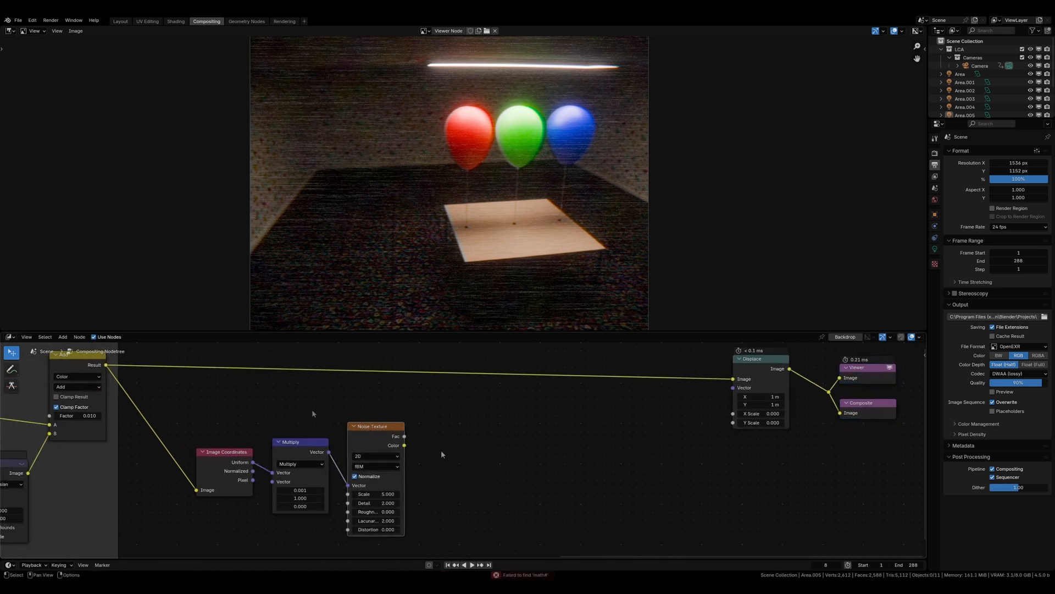
Add a Color Ramp node after the Noise Texture and connect the texture's Color output to its Fac input.
key("shift+a")
type("colo")
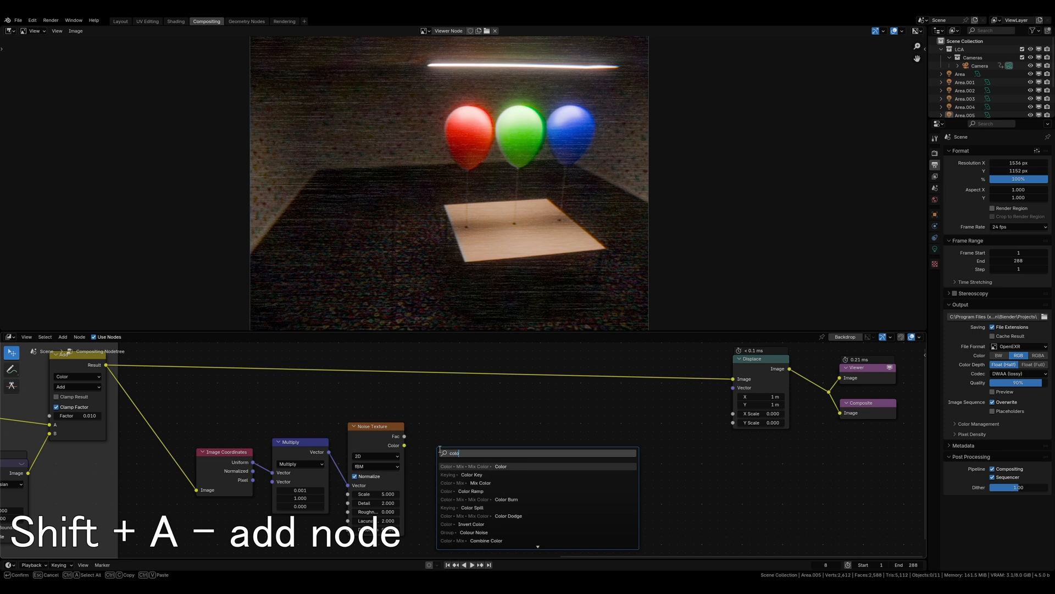
type("r ram")
key("Return")
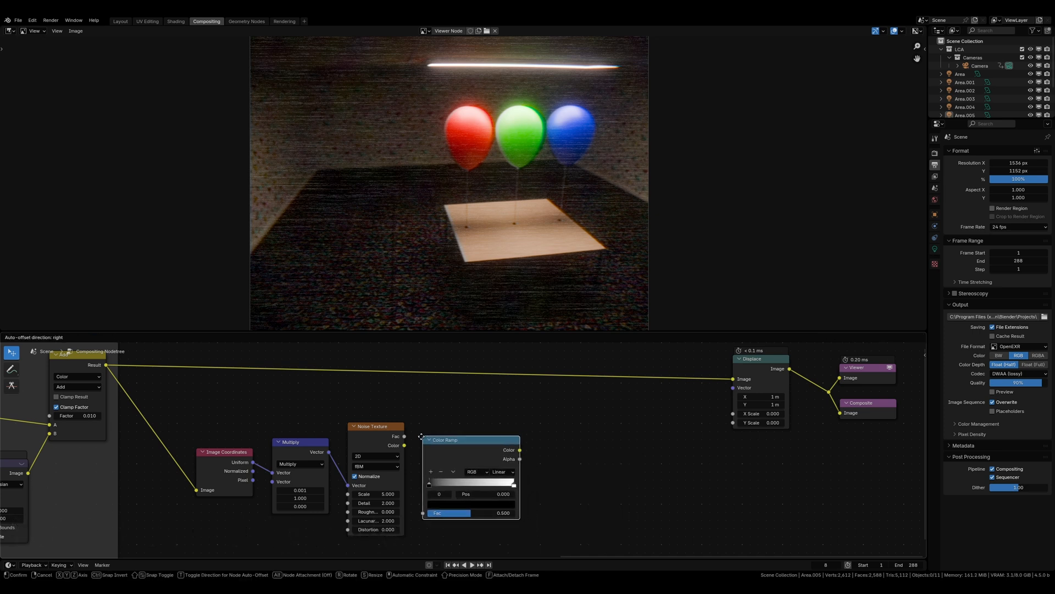
left_click(412, 438)
left_click_drag(404, 446, 417, 510)
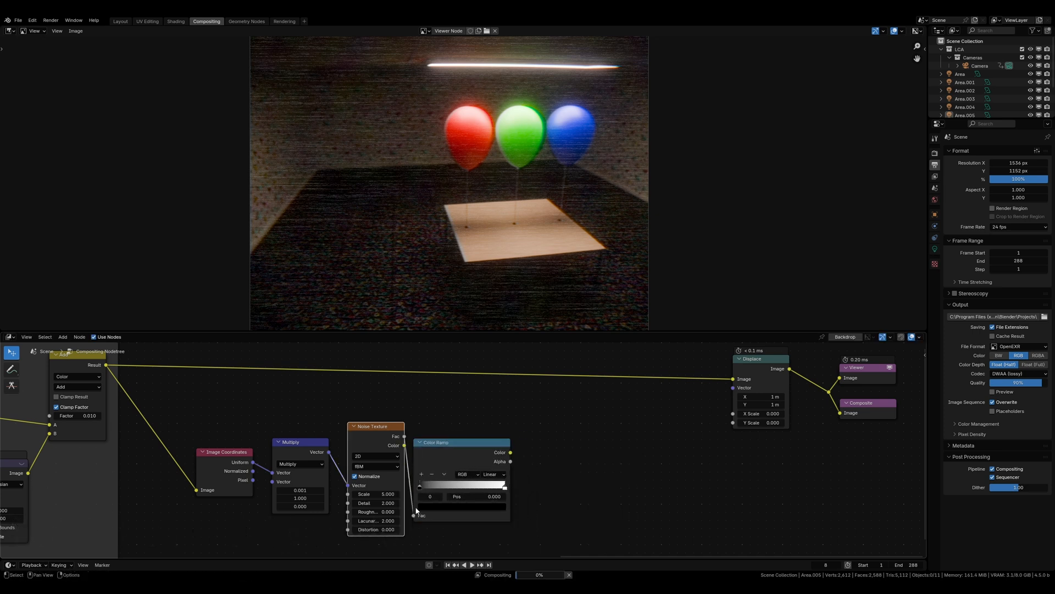
Preview the Color Ramp's Color output in the Viewer and set the ramp's interpolation to Ease.
left_click(508, 454, "ctrl+shift")
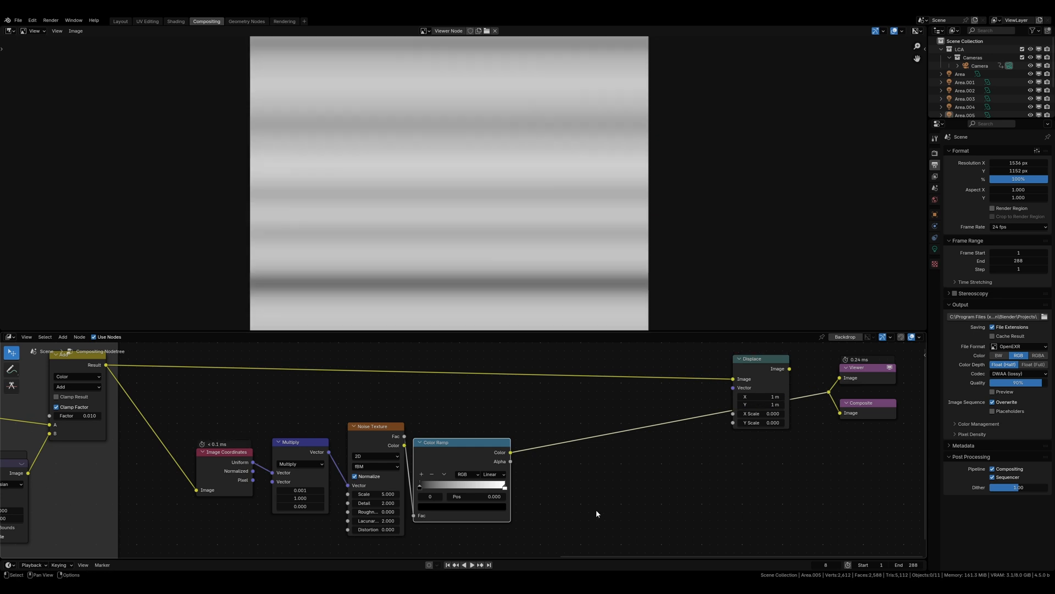
left_click(502, 475)
left_click(491, 494)
Move the Color Ramp's black stop to 0.077 and its white stop to 0.895.
scroll(418, 498, "up", 2)
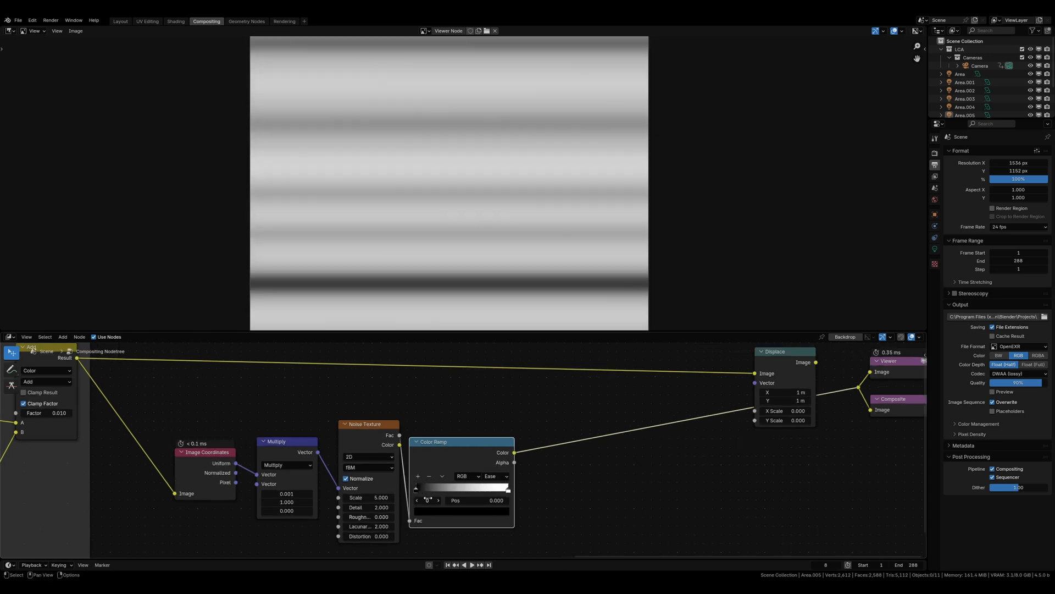
left_click_drag(404, 501, 412, 498)
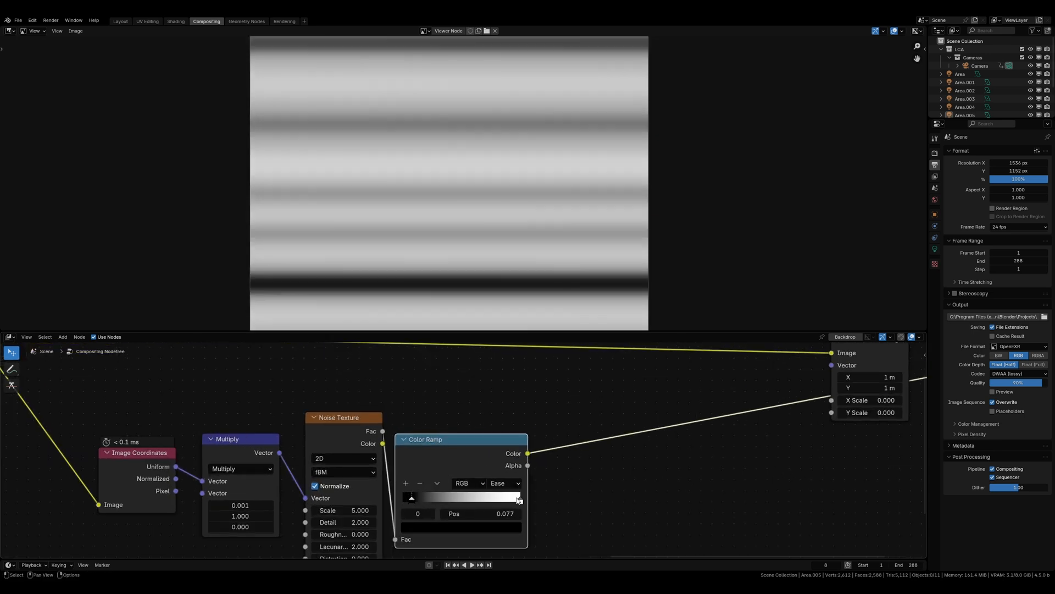
left_click_drag(520, 499, 508, 499)
Reconnect Displace's Image output to the Viewer and Composite reroute, and shift Displace with both output nodes further from the Color Ramp.
middle_click_drag(648, 500, 436, 506)
scroll(527, 487, "down", 1)
scroll(525, 487, "down", 1)
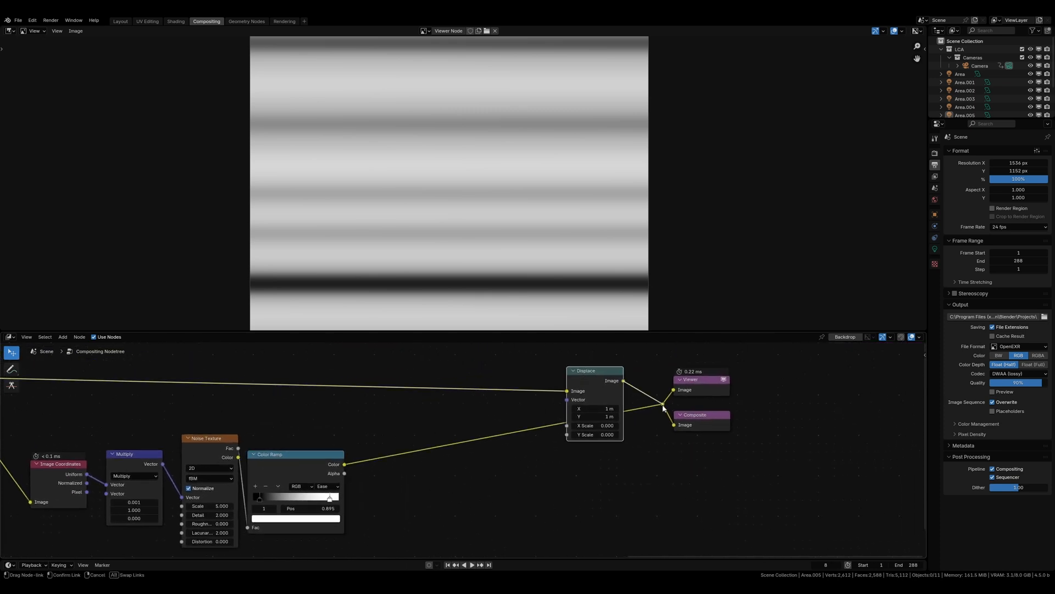
left_click_drag(663, 406, 663, 406)
left_click_drag(554, 360, 758, 451)
key("g")
left_click(682, 473)
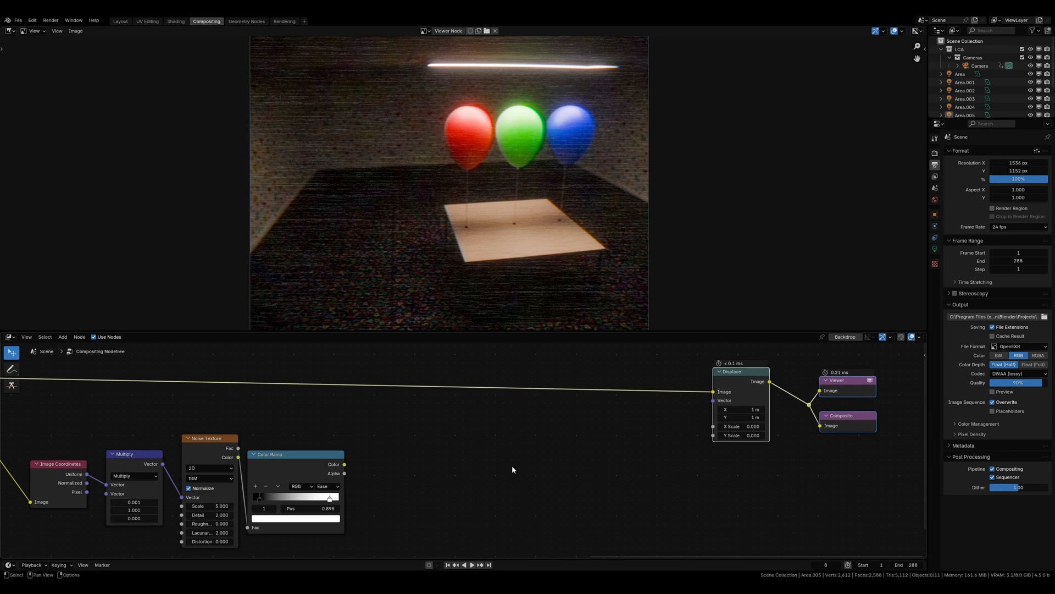
Add a Math node after the Color Ramp, feed it the ramp's Color output, and set it to Subtract 0.500.
middle_click_drag(512, 469, 507, 460)
key("shift+a")
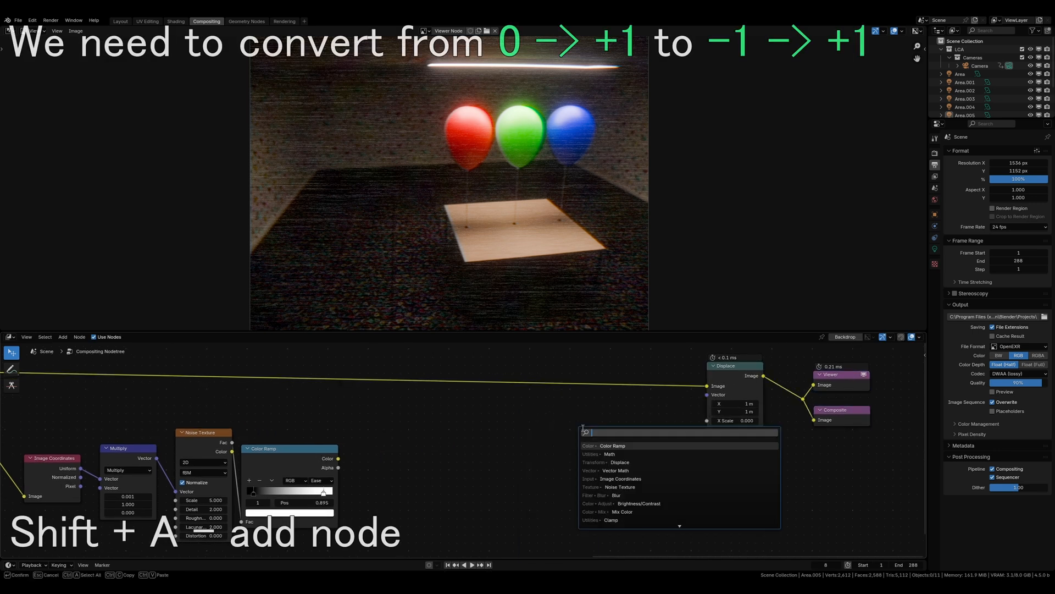
left_click(583, 431)
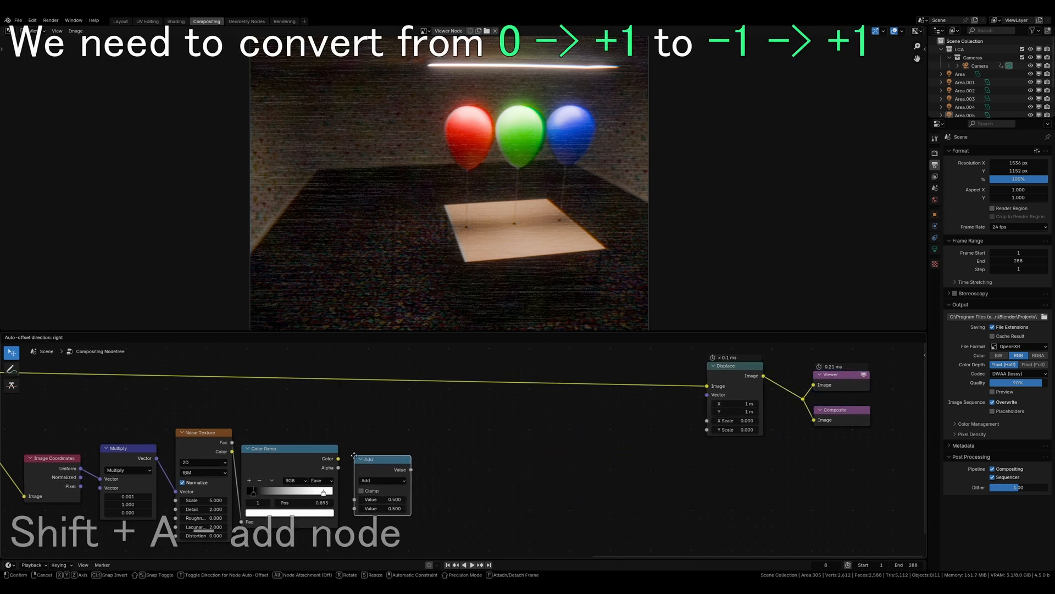
left_click(365, 481)
left_click_drag(339, 459, 352, 501)
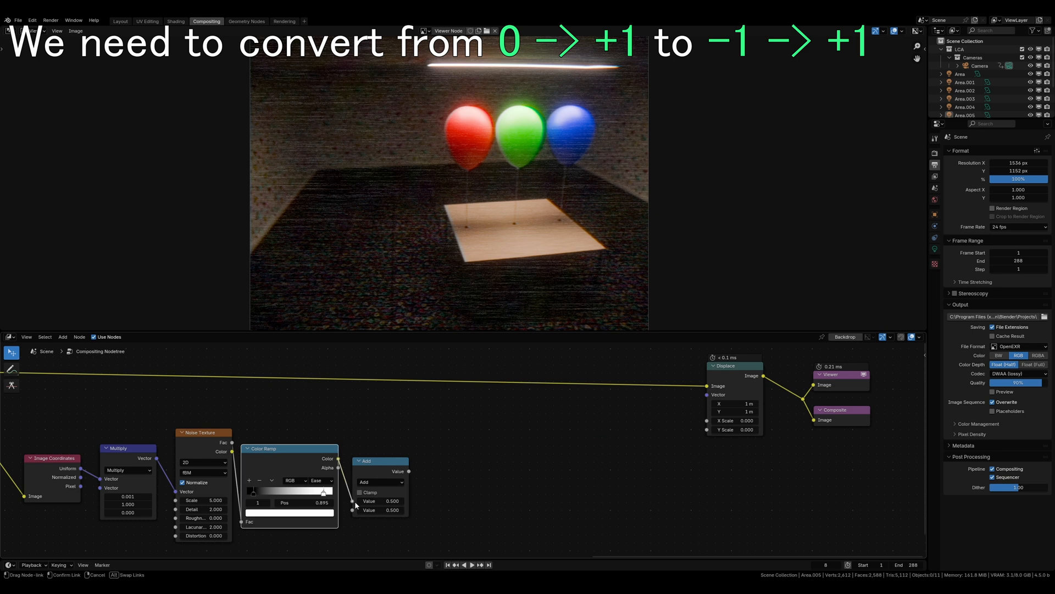
left_click(376, 482)
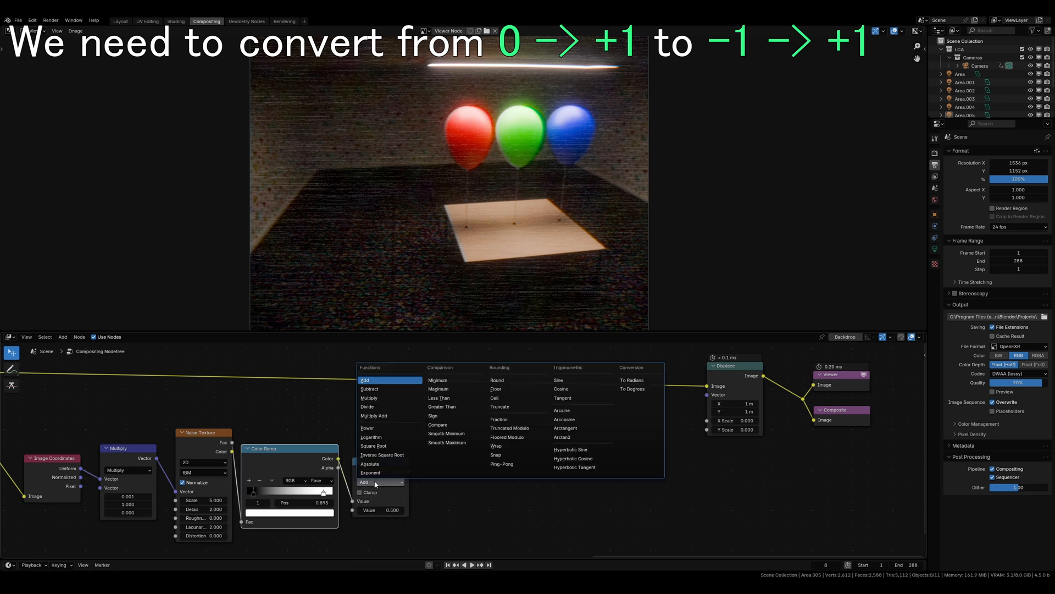
left_click(369, 389)
Duplicate the Subtract node, chain the copy after it, and set the copy to Multiply by 2.
left_click(404, 476)
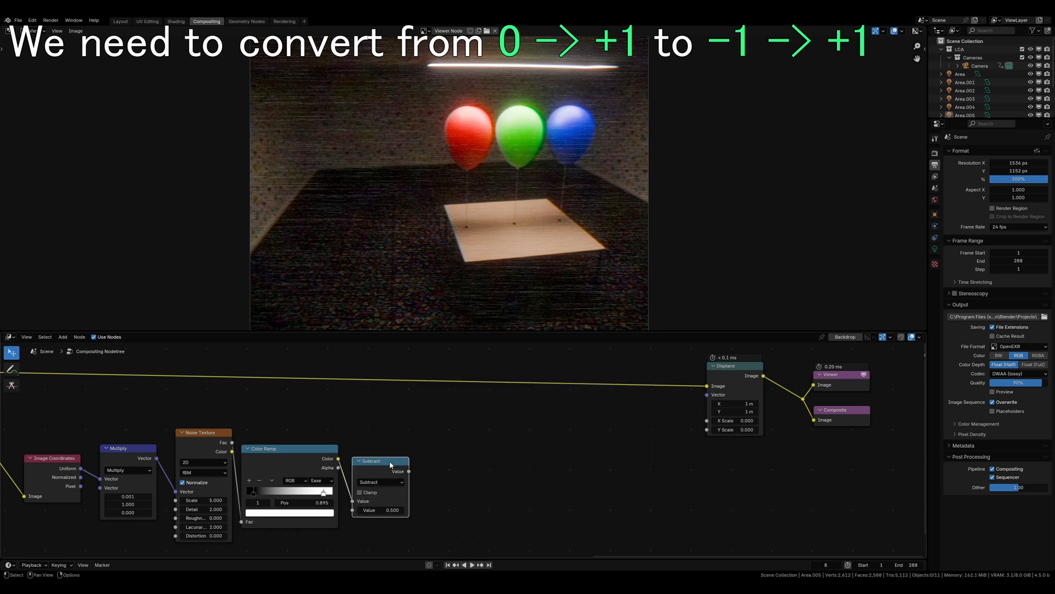
key("shift+d")
left_click(479, 477)
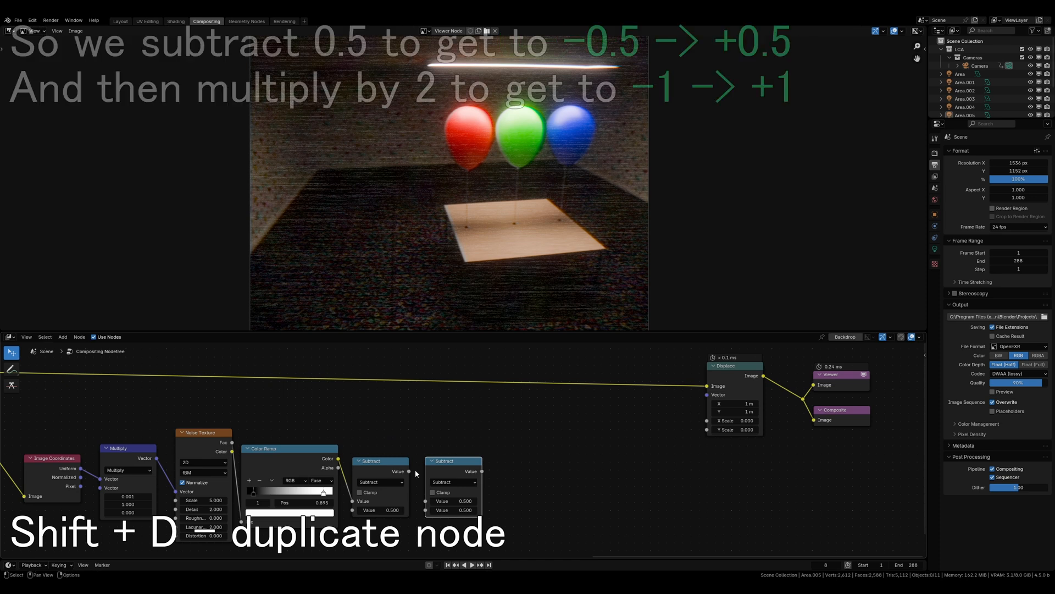
left_click(446, 482)
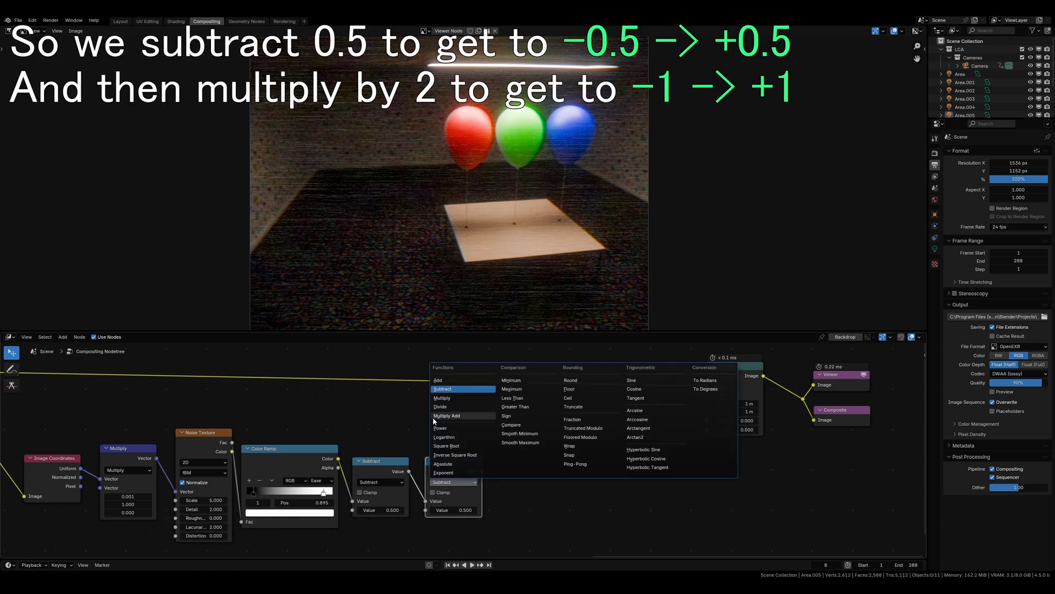
left_click(440, 397)
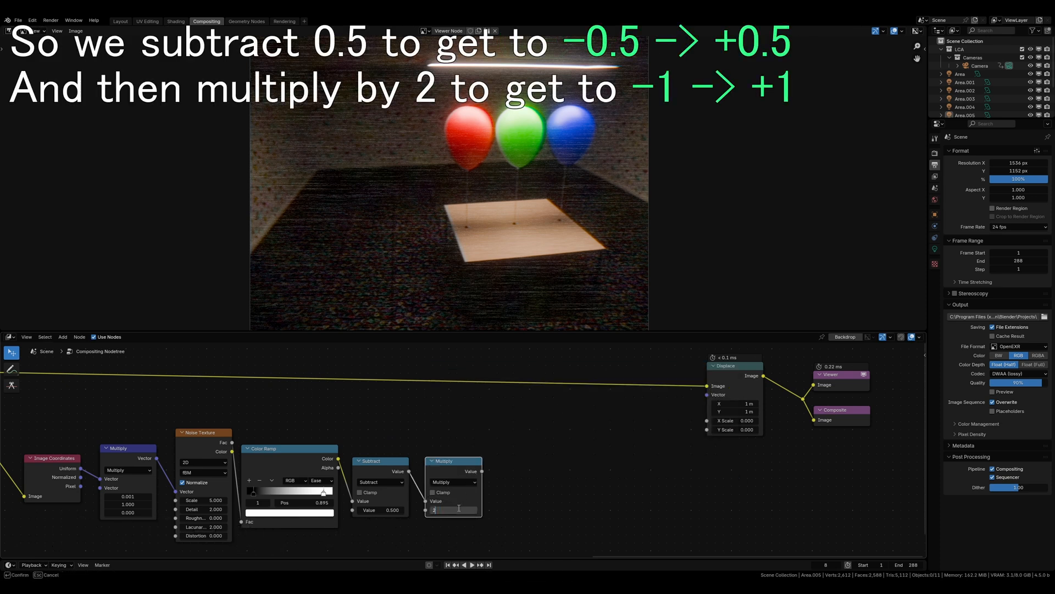
left_click(459, 507)
type("2")
key("Return")
Connect the Math Multiply's Value to Displace's X Scale, and Displace's Image output to the Viewer and Composite reroute.
left_click_drag(482, 471, 763, 420)
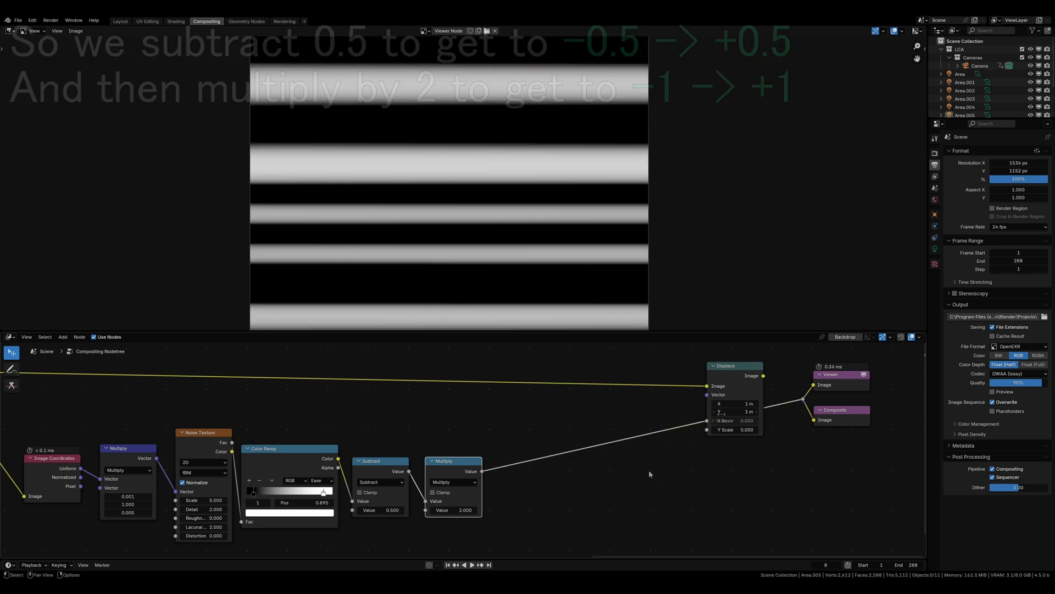
left_click_drag(763, 375, 803, 399)
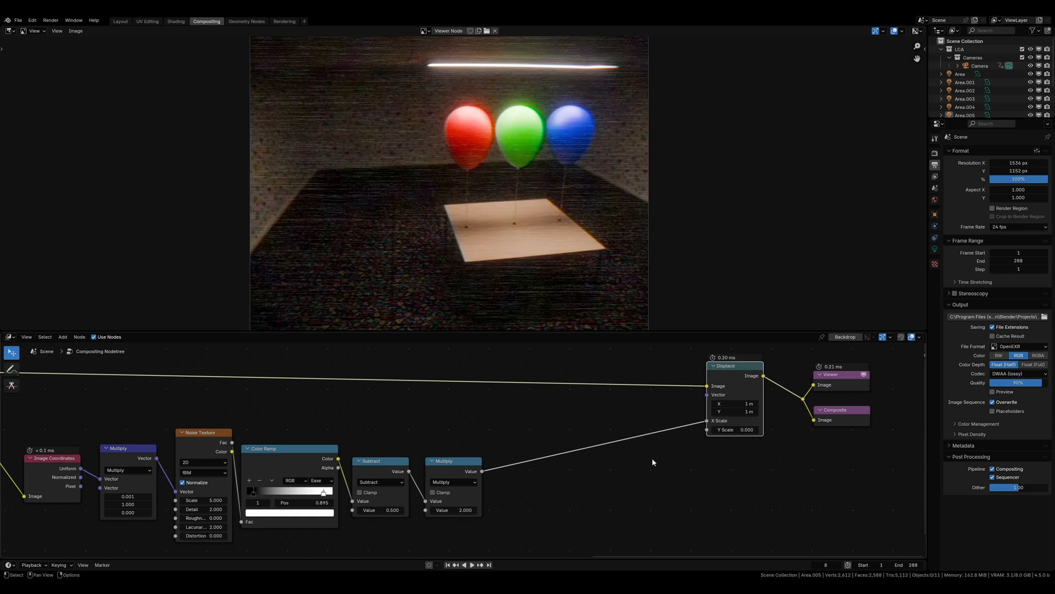
Duplicate the last Math Multiply node and insert the copy on the link into Displace's X Scale.
left_click(526, 415)
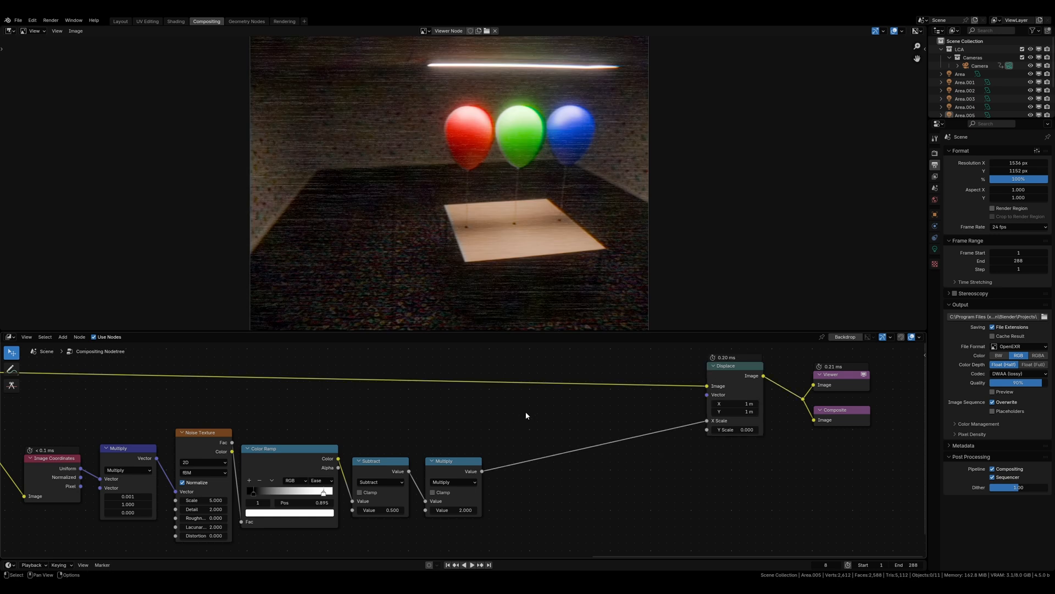
left_click(481, 459)
key("shift+d")
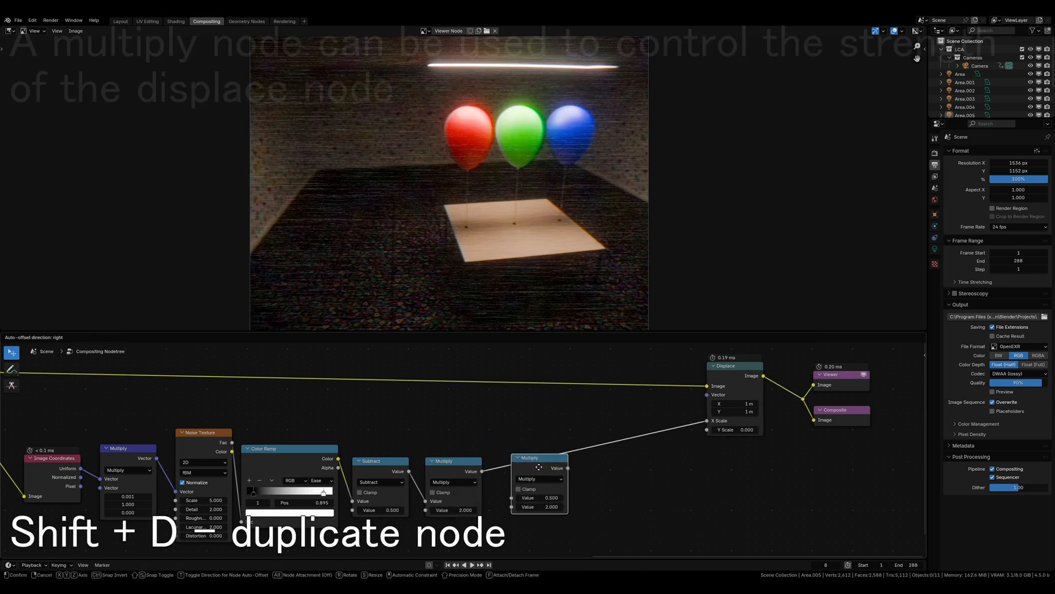
left_click(539, 468)
Set the second Math Multiply node's value to 8 to control the displacement strength.
left_click_drag(549, 506, 613, 506)
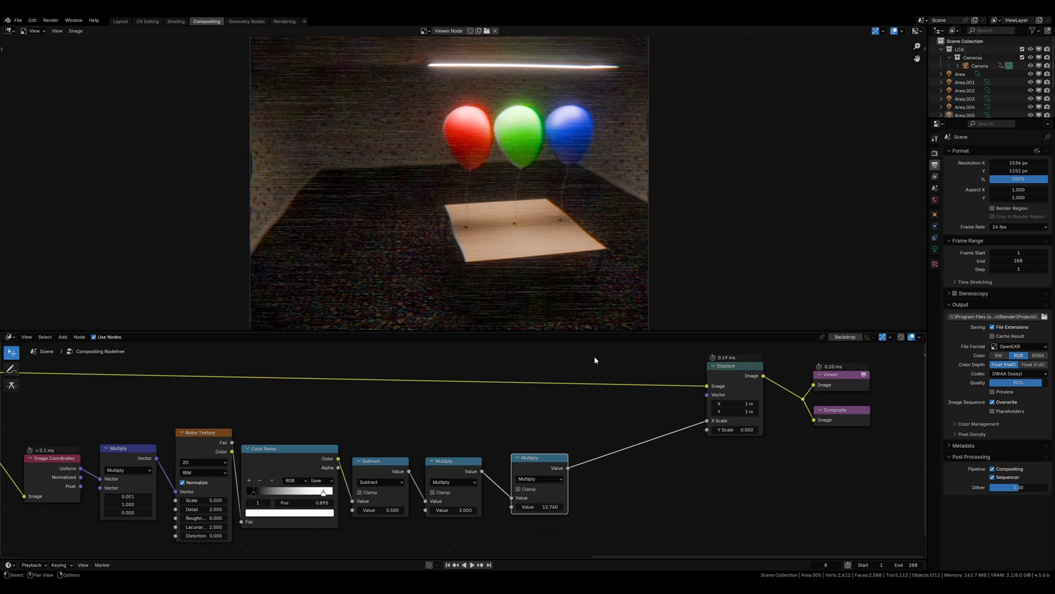
scroll(608, 198, "up", 3)
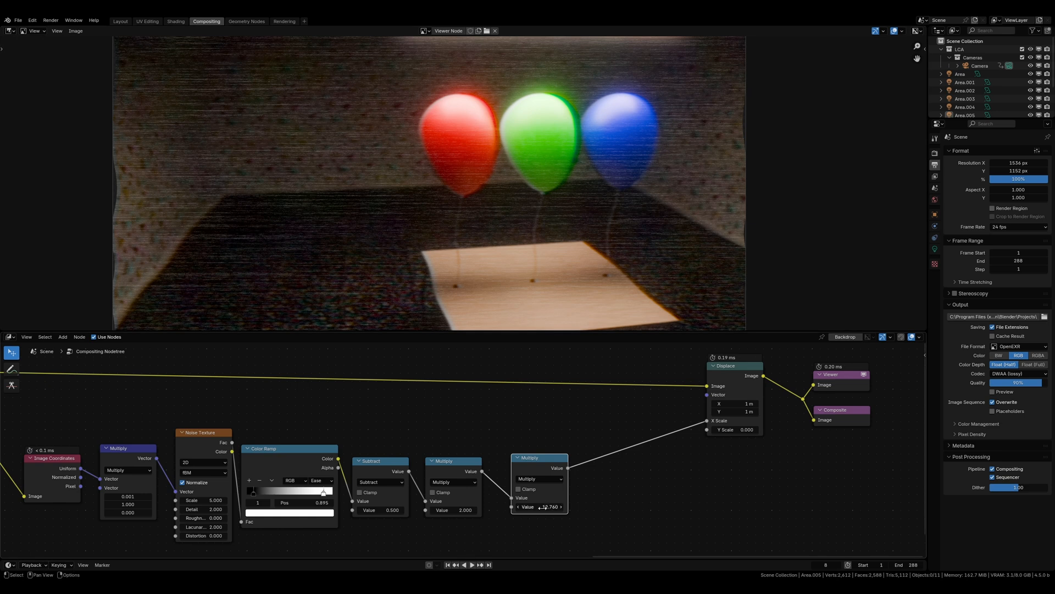
key("Return")
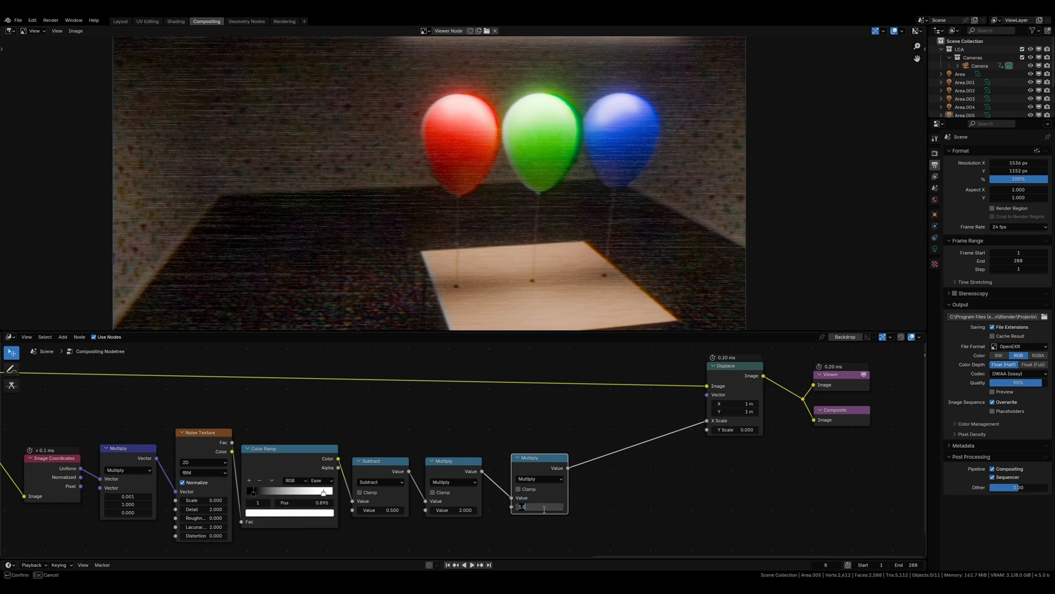
key("Return")
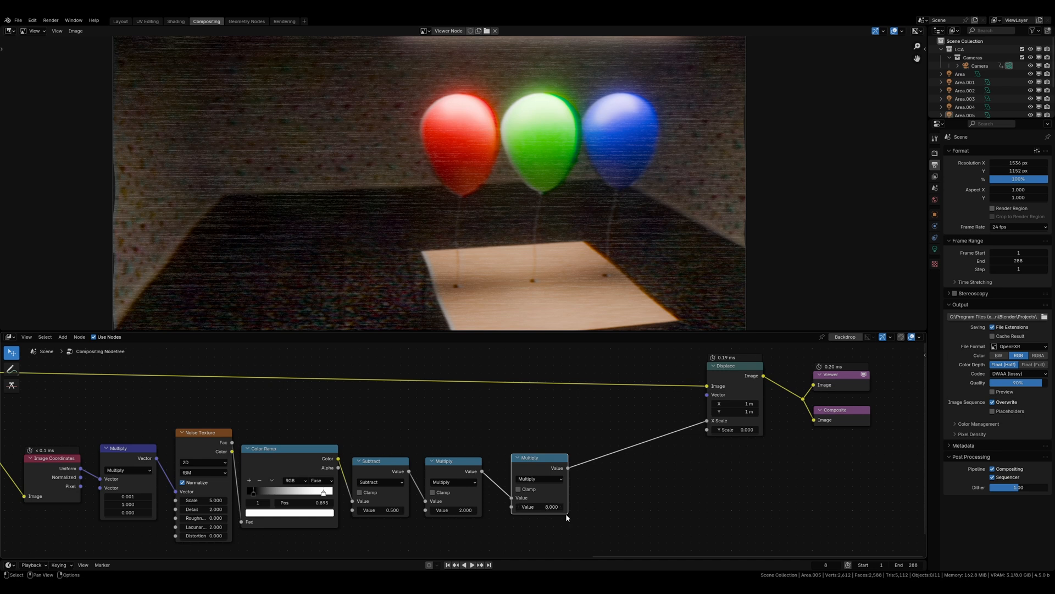
Make room before the Noise Texture and insert a duplicate of the vector Multiply node on its Vector link.
scroll(544, 269, "down", 2)
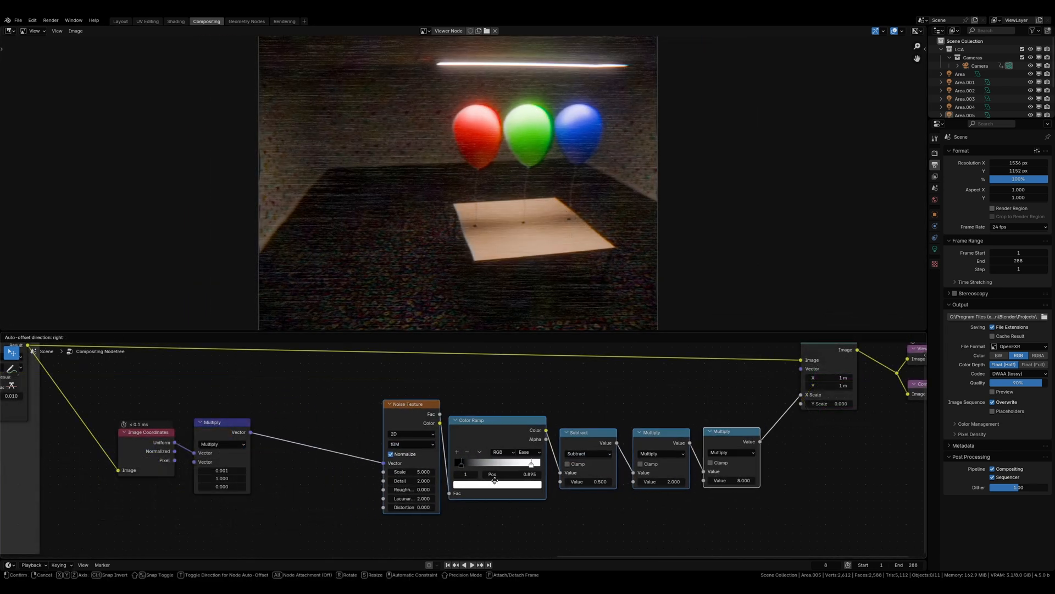
scroll(484, 389, "up", 1)
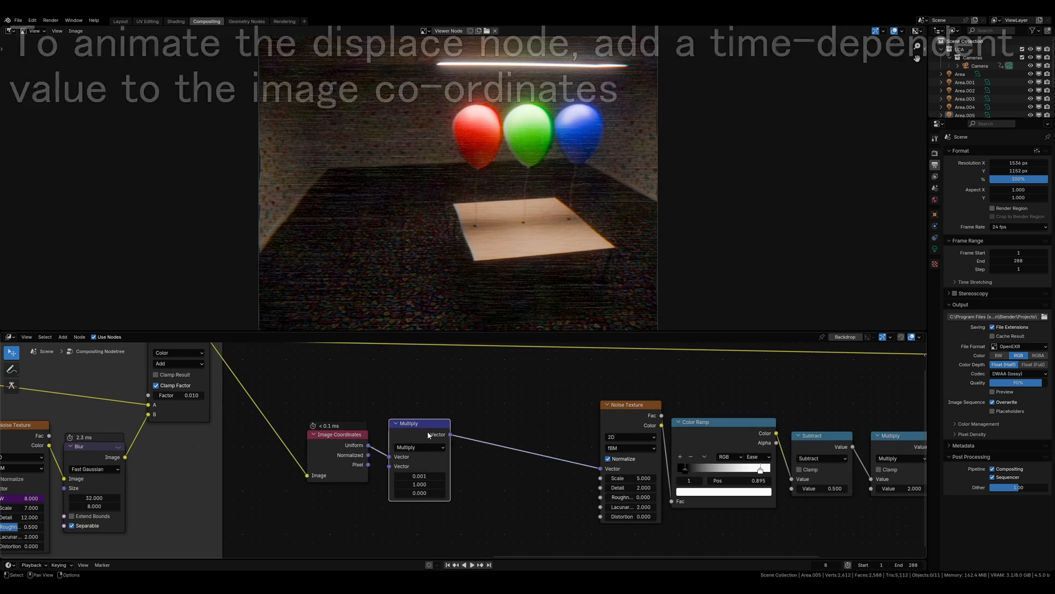
left_click(417, 425)
key("shift+d")
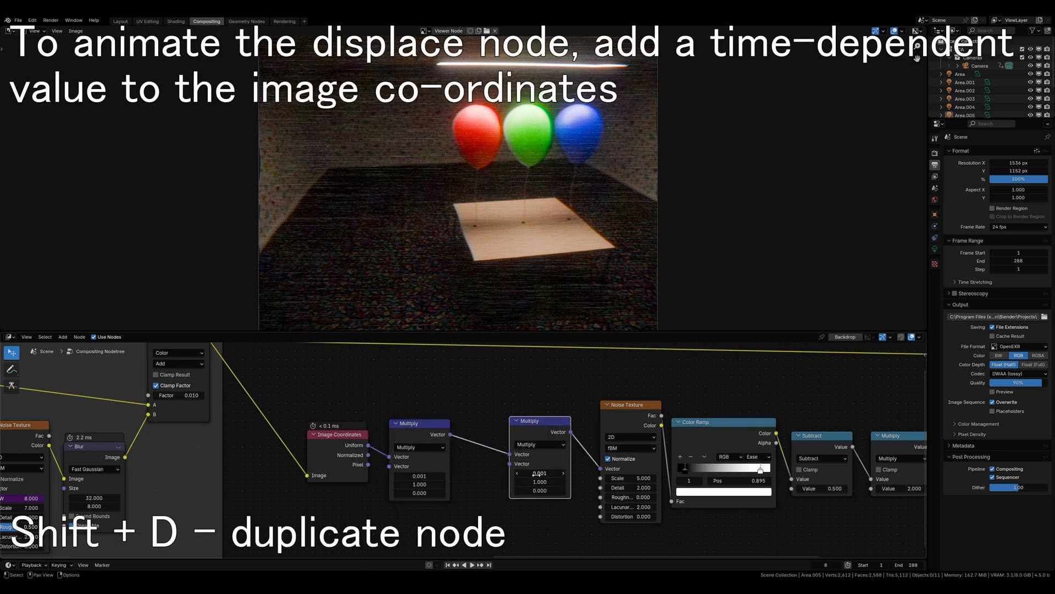
Change the duplicated vector node's operation to Add and set its three vector values to 0.
left_click(538, 445)
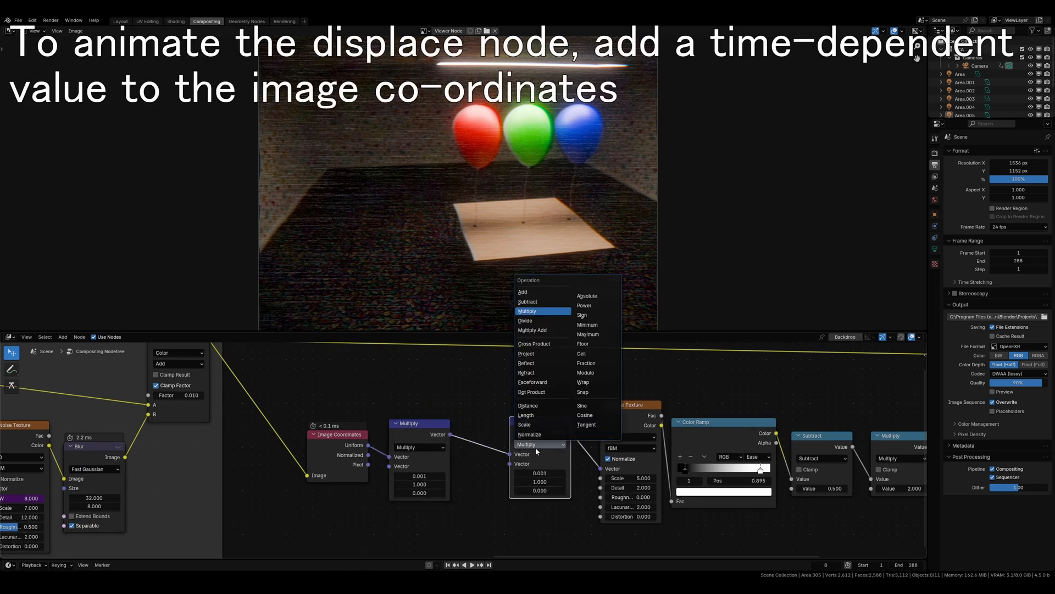
left_click(525, 292)
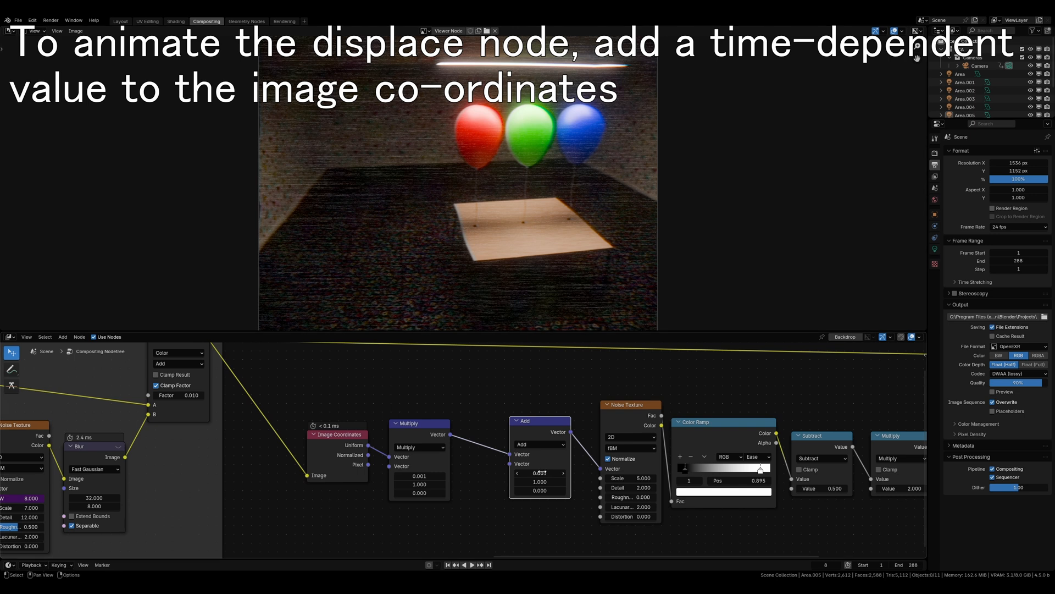
left_click_drag(540, 473, 540, 482)
type("0")
key("Return")
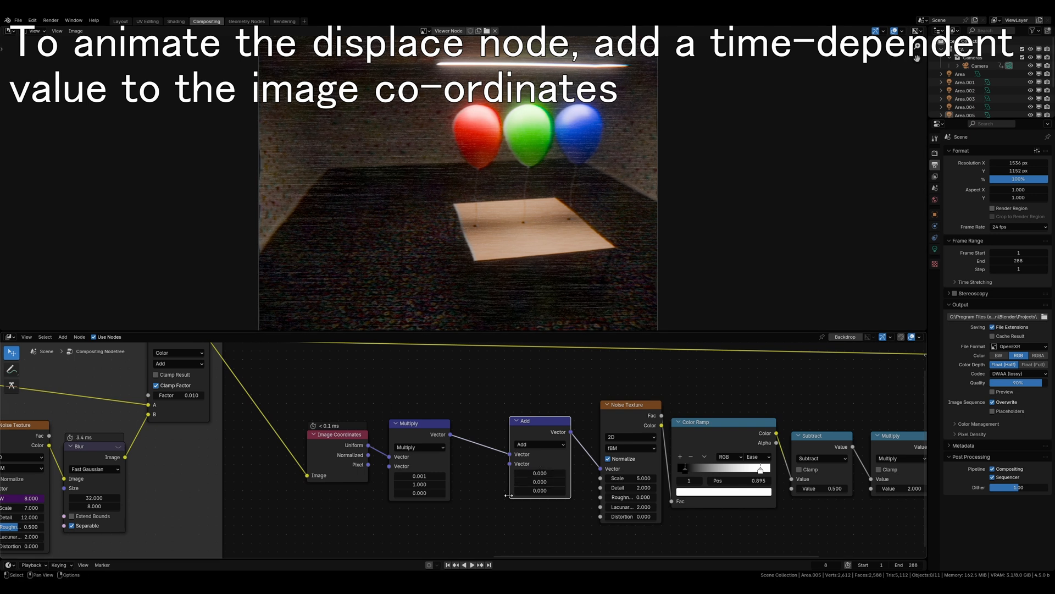
Preview the displacement mask by connecting the last Math Multiply's Value to the Viewer and Composite reroute.
middle_click_drag(535, 473, 134, 494)
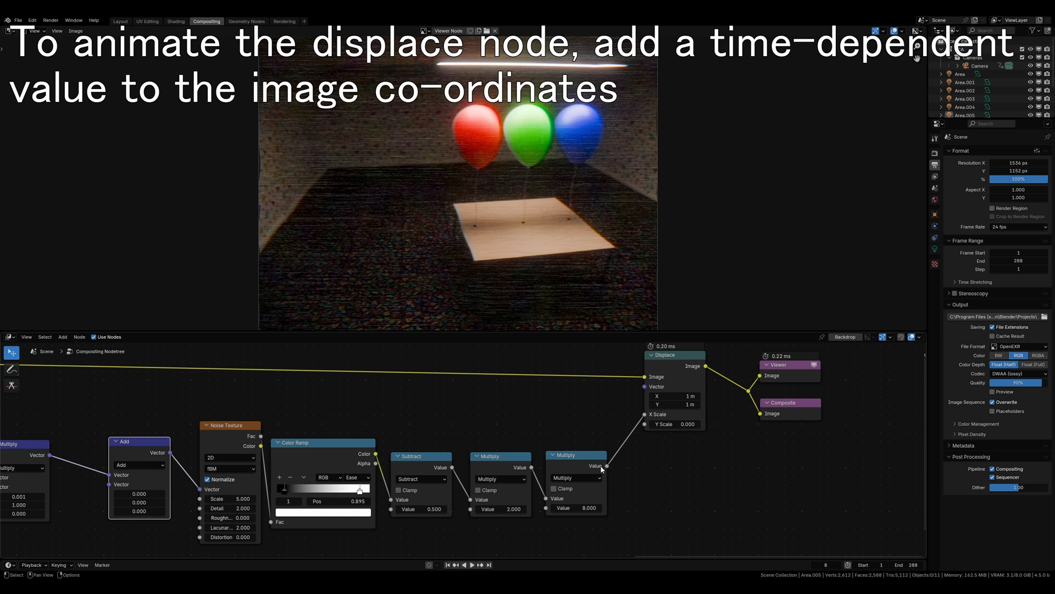
left_click_drag(606, 466, 748, 390)
middle_click_drag(235, 478, 531, 460)
scroll(531, 459, "up", 2)
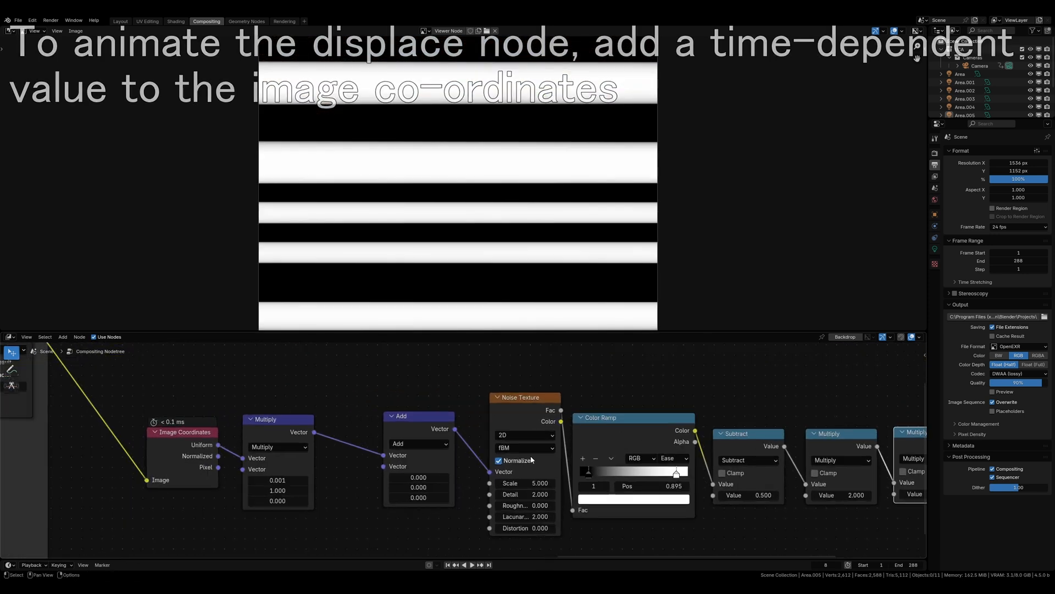
Try shifting the noise lines with different values in the vector Add node, cancelling each change.
left_click_drag(418, 477, 487, 477)
right_click(421, 482)
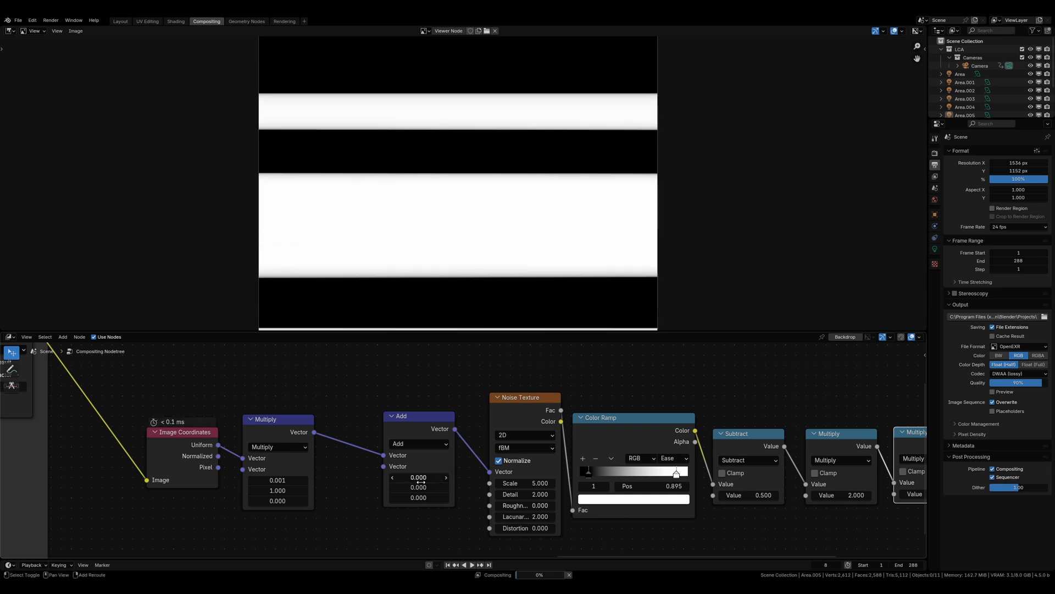
left_click_drag(421, 483, 397, 484)
right_click(419, 485)
Add a Combine XYZ node linked to the second Vector input of Add and place it beneath that node.
middle_click_drag(377, 393, 621, 547)
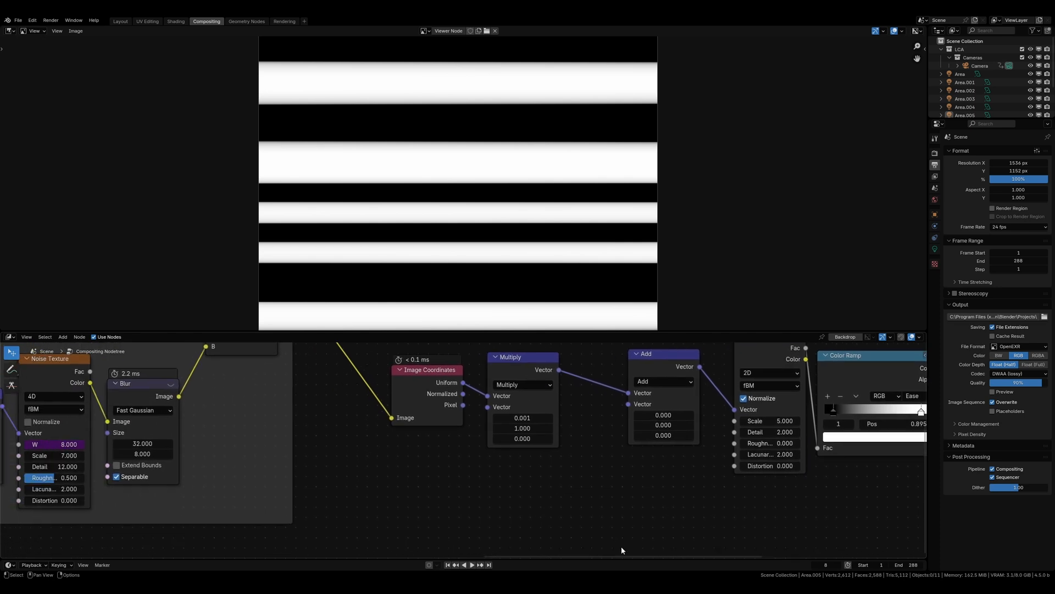
left_click(640, 406)
key("shift+a")
type("combine xyz")
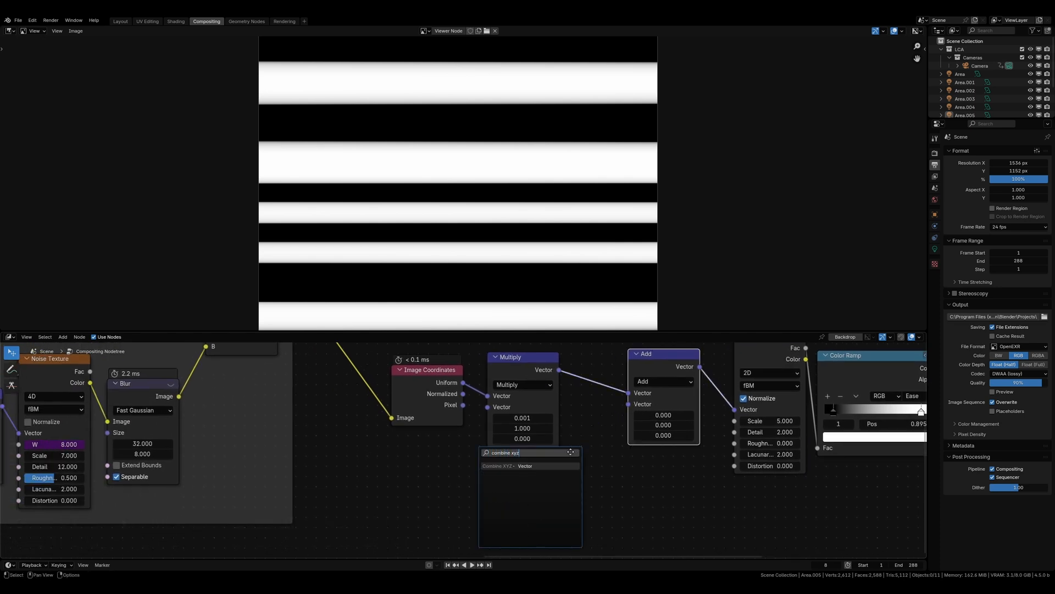
left_click(519, 473)
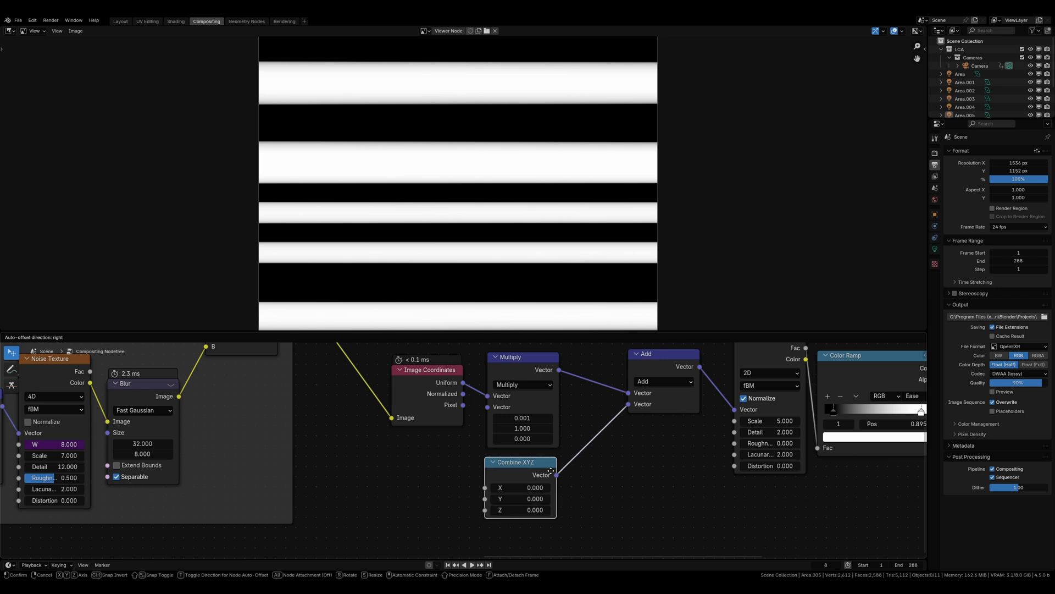
left_click(694, 442)
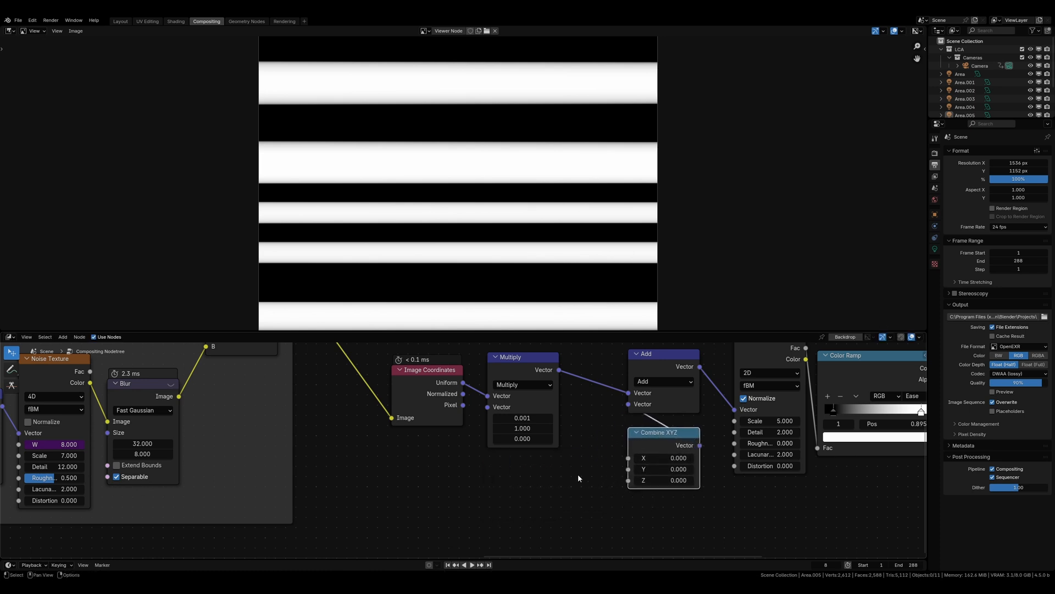
Add a Value node driven by #frame and connect its output to Combine XYZ's Y input.
middle_click_drag(581, 423, 597, 388)
key("shift+a")
type("value")
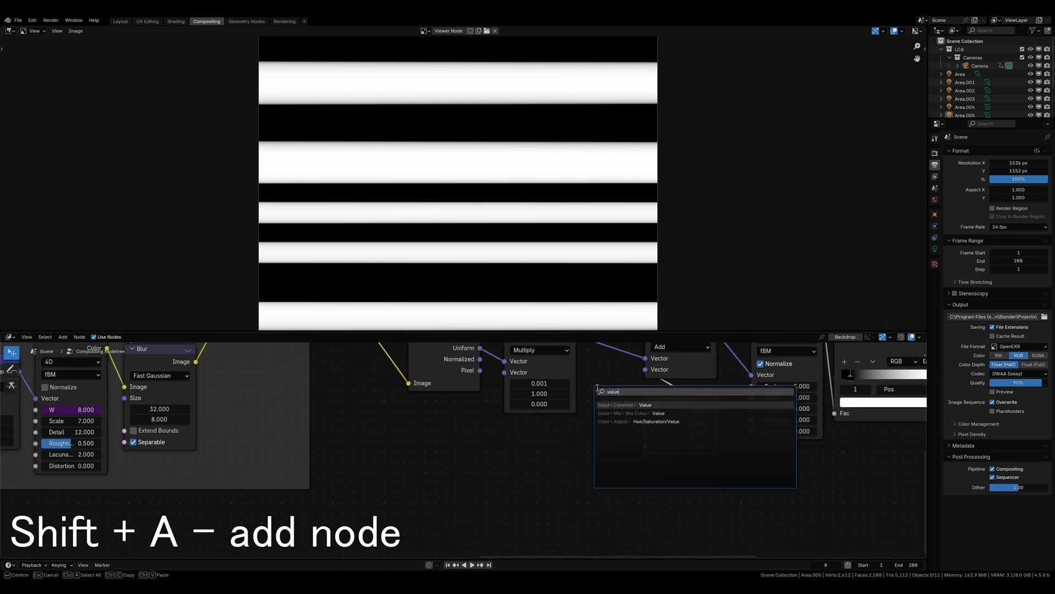
key("Return")
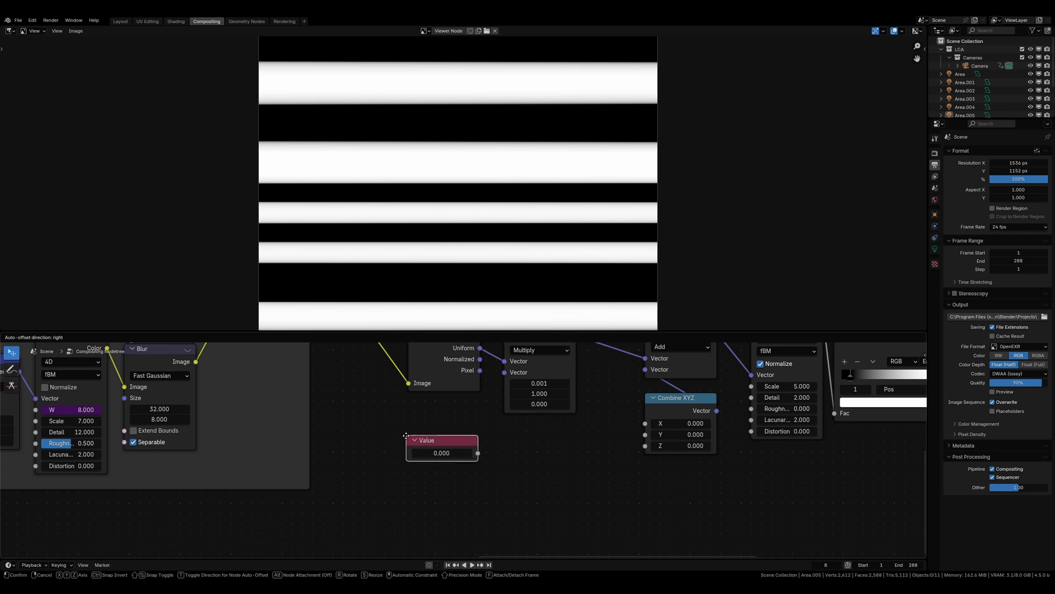
left_click(426, 457)
left_click(426, 457)
type("#frame")
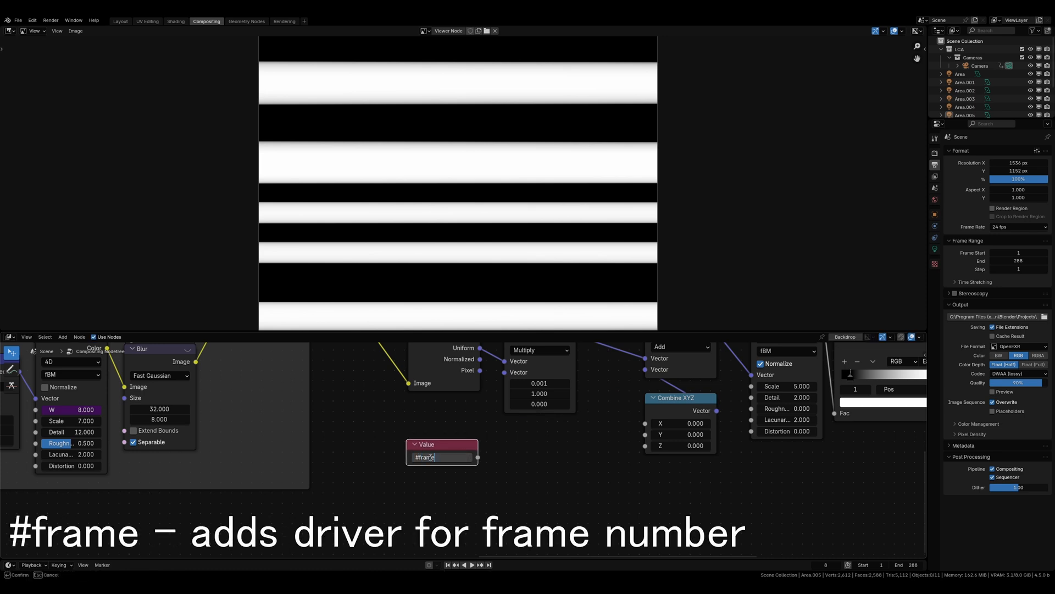
key("Return")
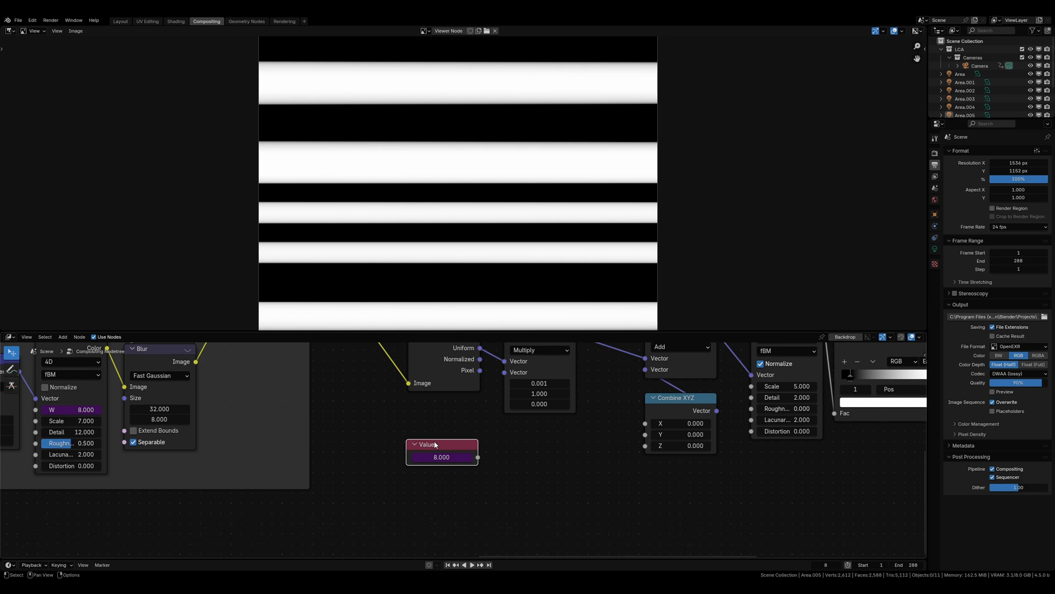
left_click_drag(523, 440, 647, 435)
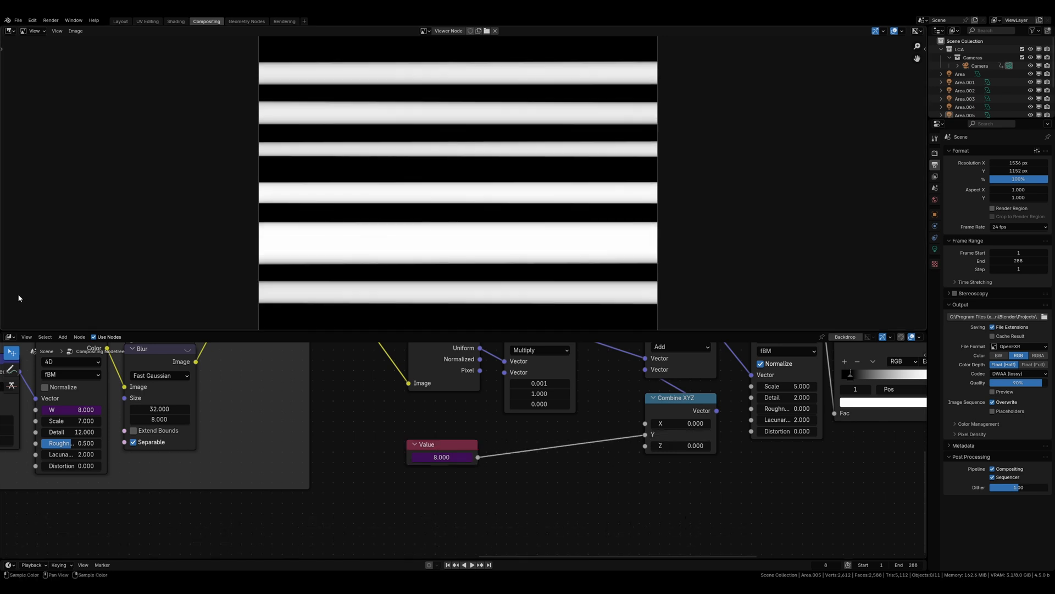
Split a narrow area off beneath the image preview and turn it into a Timeline.
left_click_drag(1, 328, 3, 307)
left_click(10, 311)
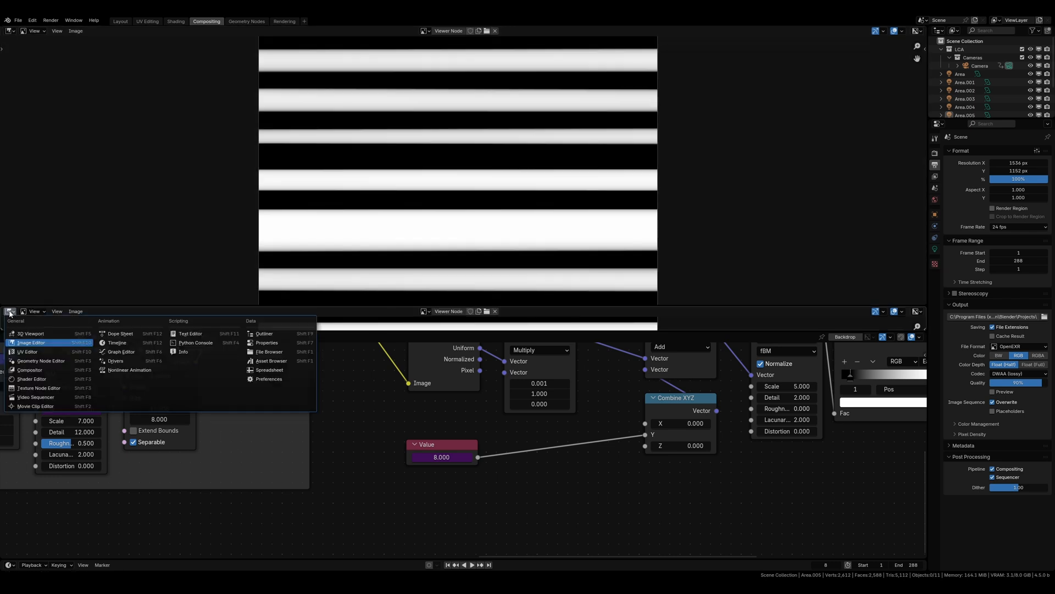
left_click(117, 342)
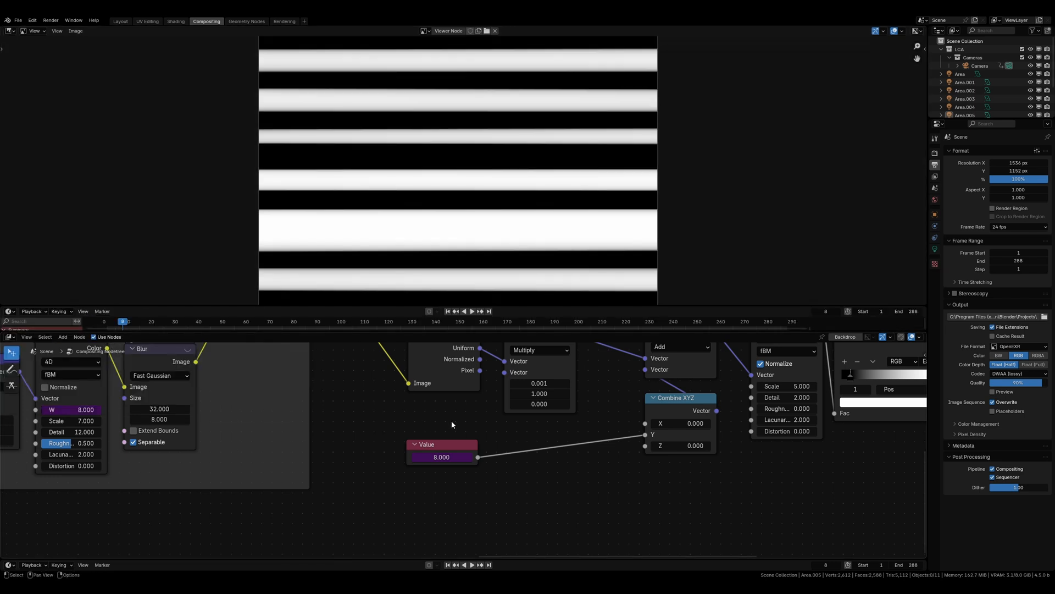
Step the animation forward to frame 14 to check how the noise lines change per frame.
key("Right")
key("Right")
key("Right")
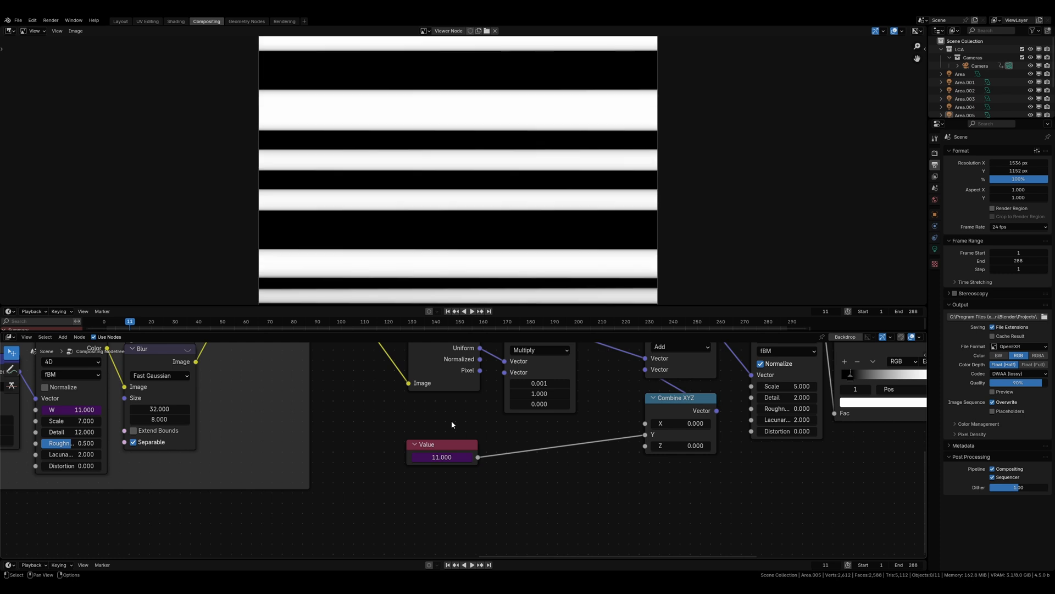
key("Right")
key("Right")
key("Right")
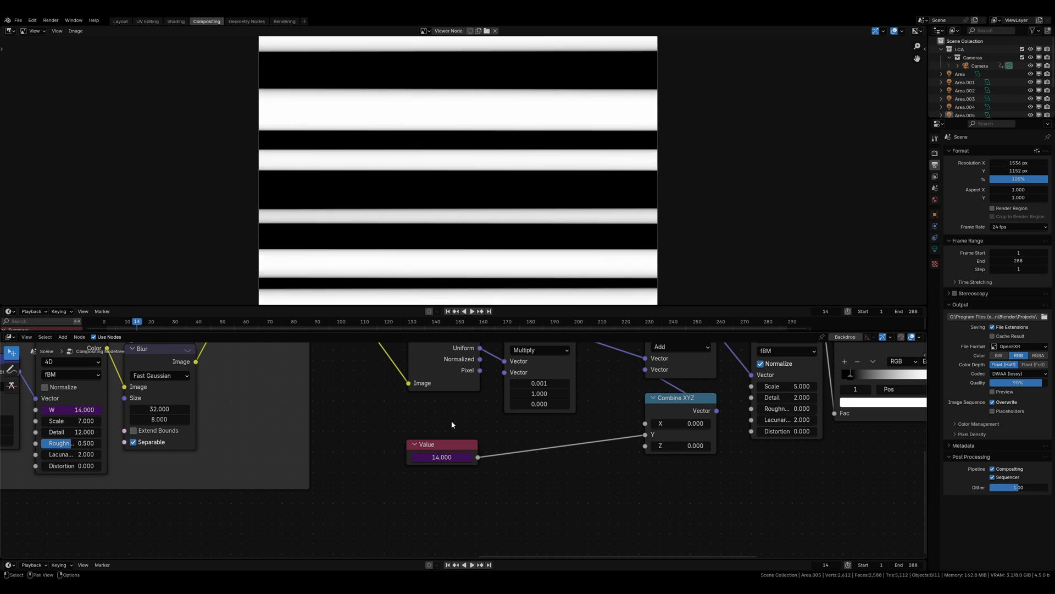
Insert a Math node between the Value node and Combine XYZ's Y, set to Divide by 100.
key("shift+a")
left_click(451, 421)
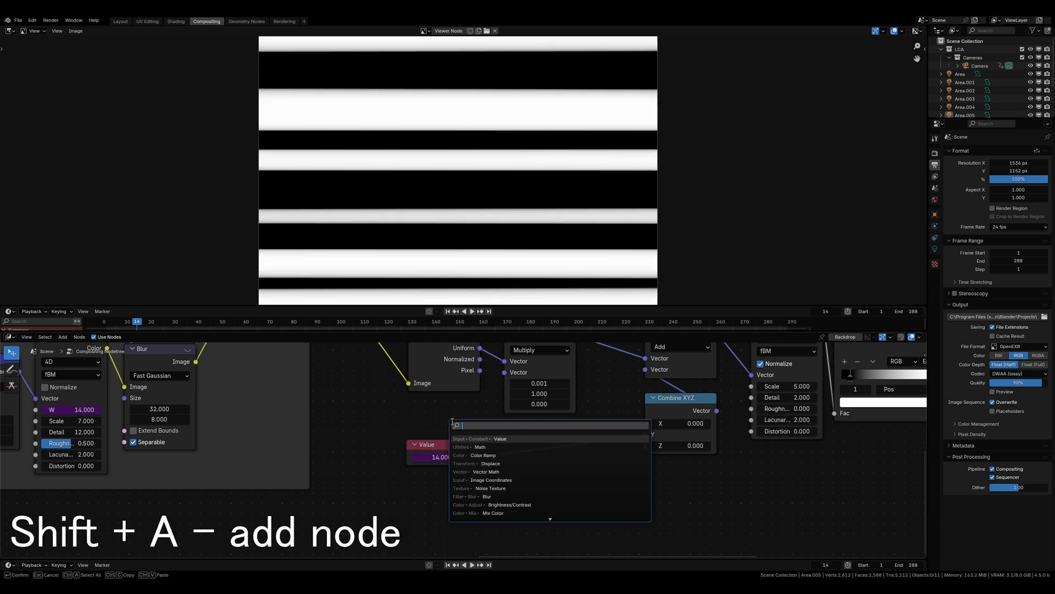
type("add")
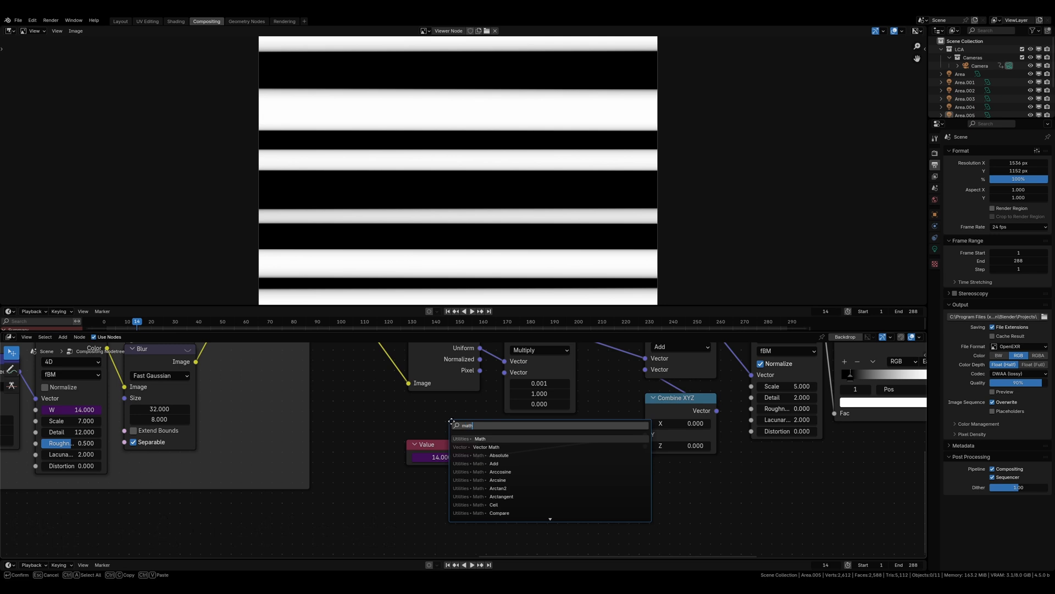
key("Return")
left_click(521, 427)
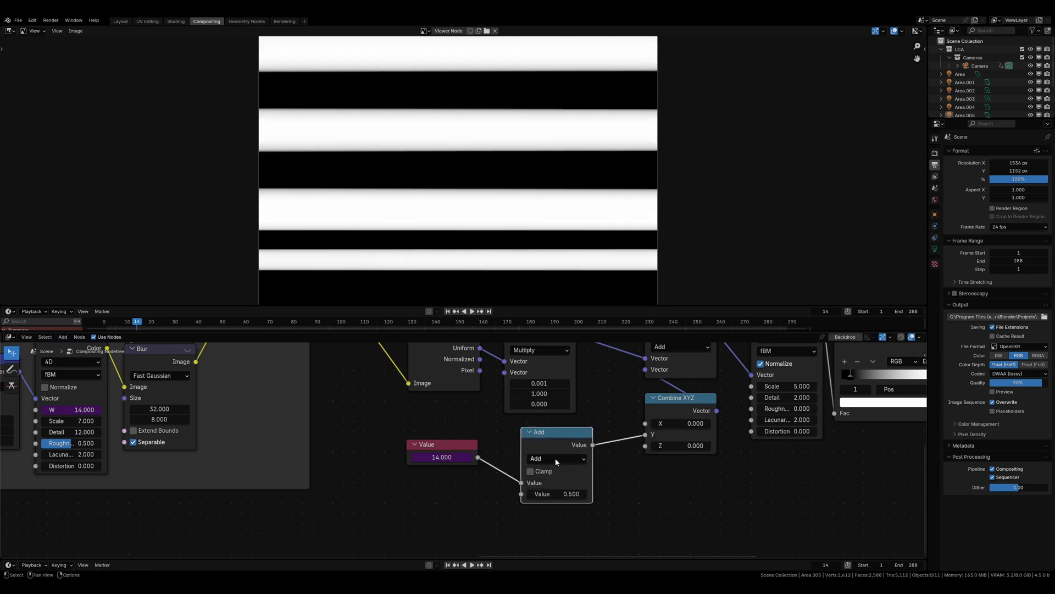
left_click(555, 458)
left_click(543, 364)
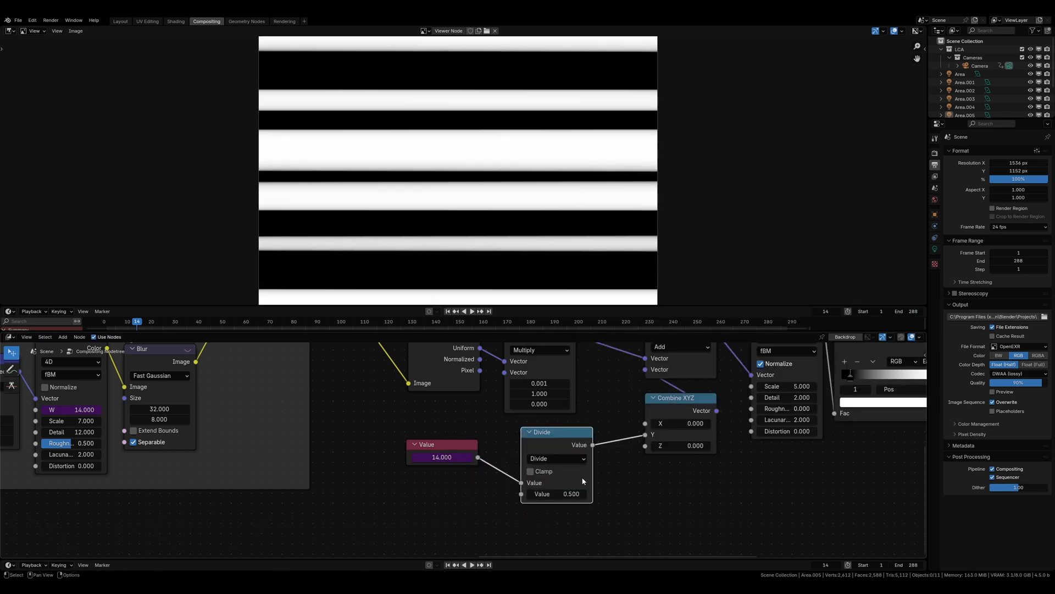
left_click(567, 491)
type("1")
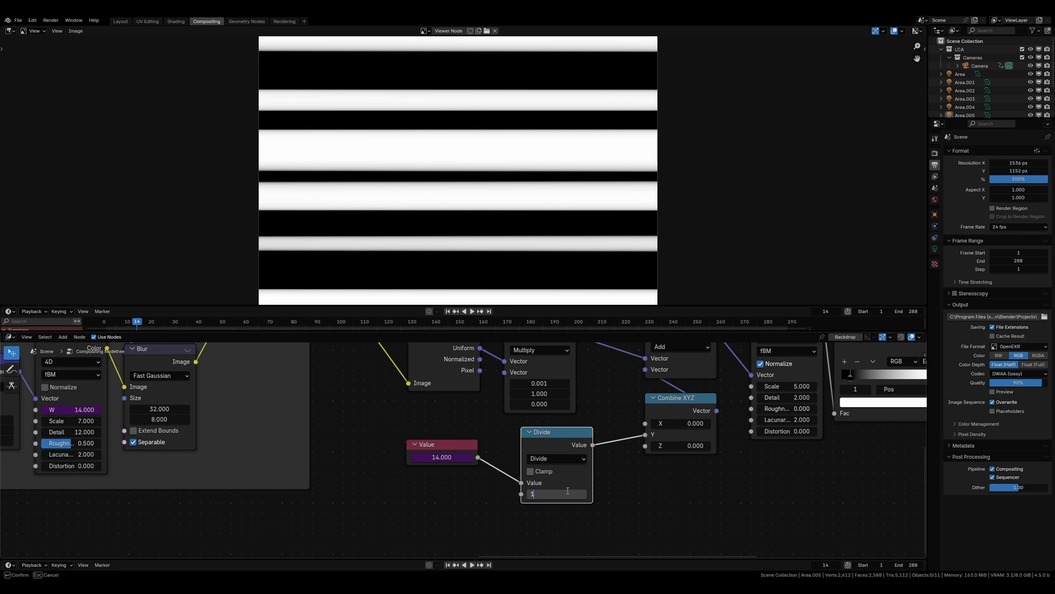
type("00")
key("Return")
Step forward to frame 18 to check the slowed movement of the noise lines.
key("Right")
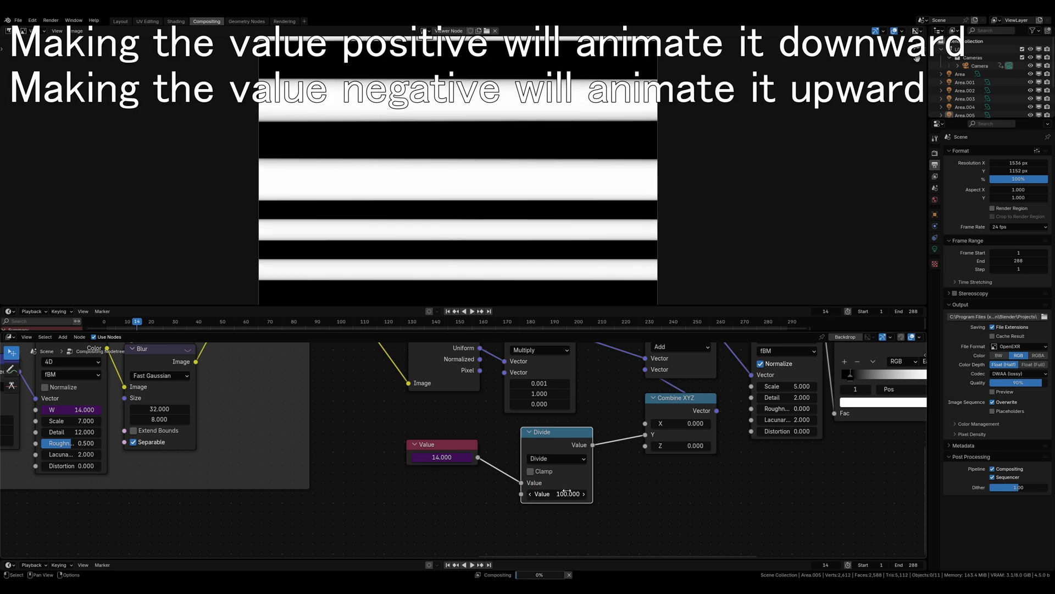
key("Right")
key("Right")
key("Right")
key("Right")
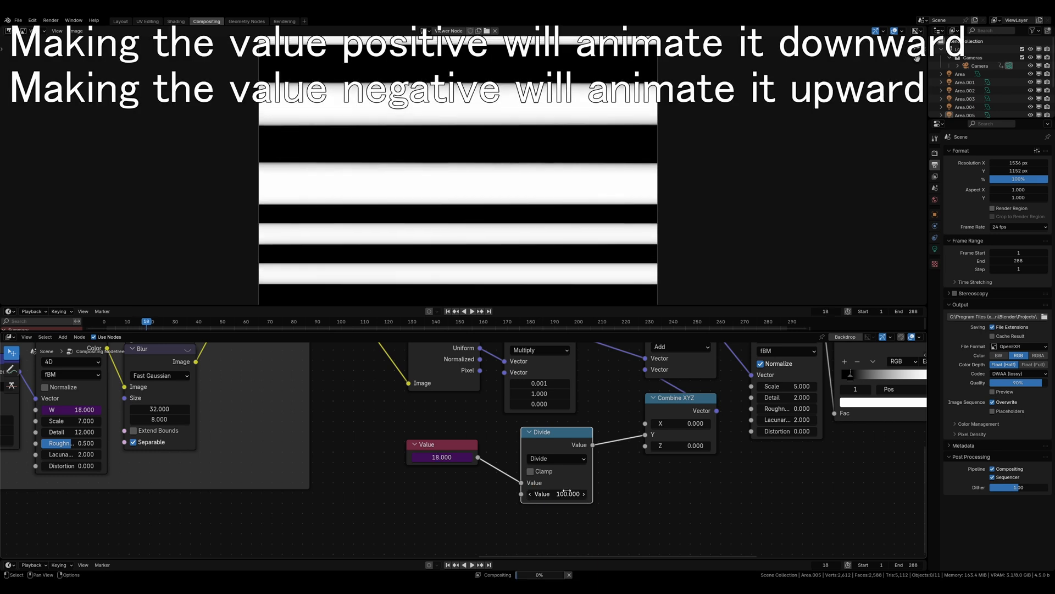
Step the animation forward to frame 21 to check the direction in which the noise lines move.
key("Right")
key("Right")
key("Right")
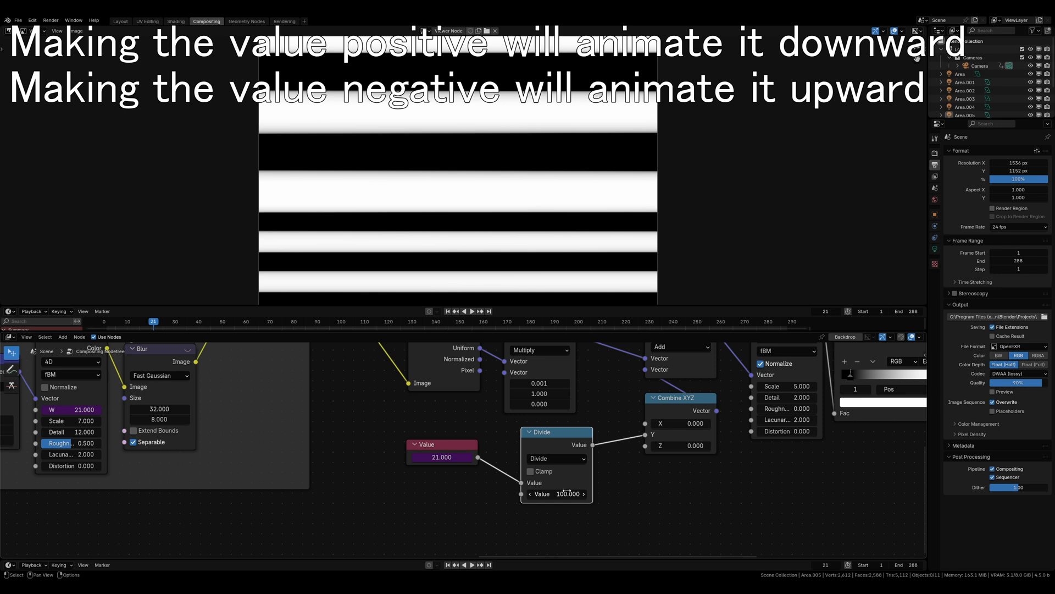
Set the Divide node's second value to -100 and step forward to frame 30 to check the line movement.
left_click(566, 492)
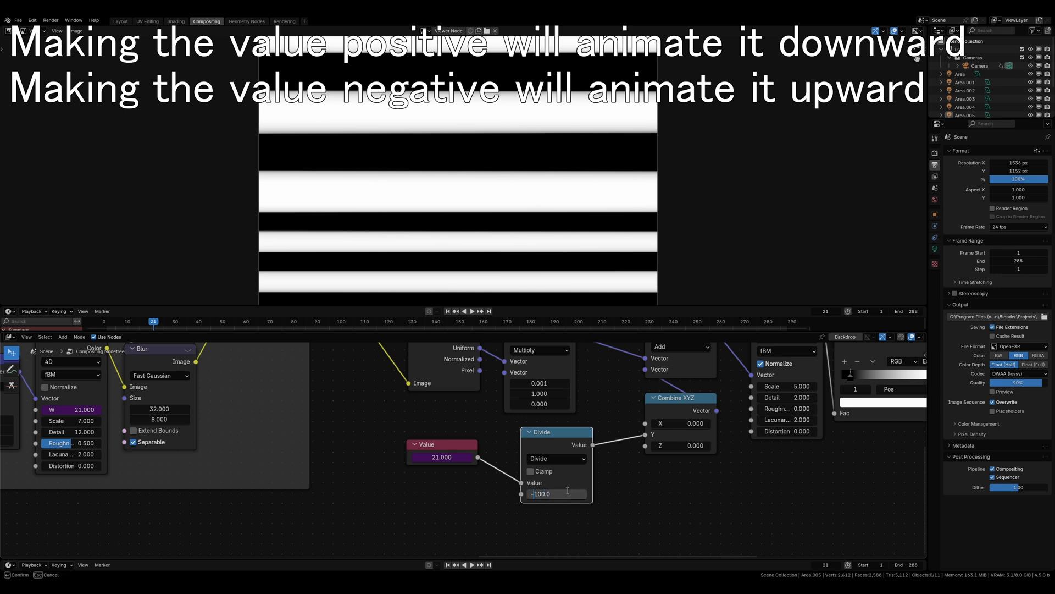
key("Return")
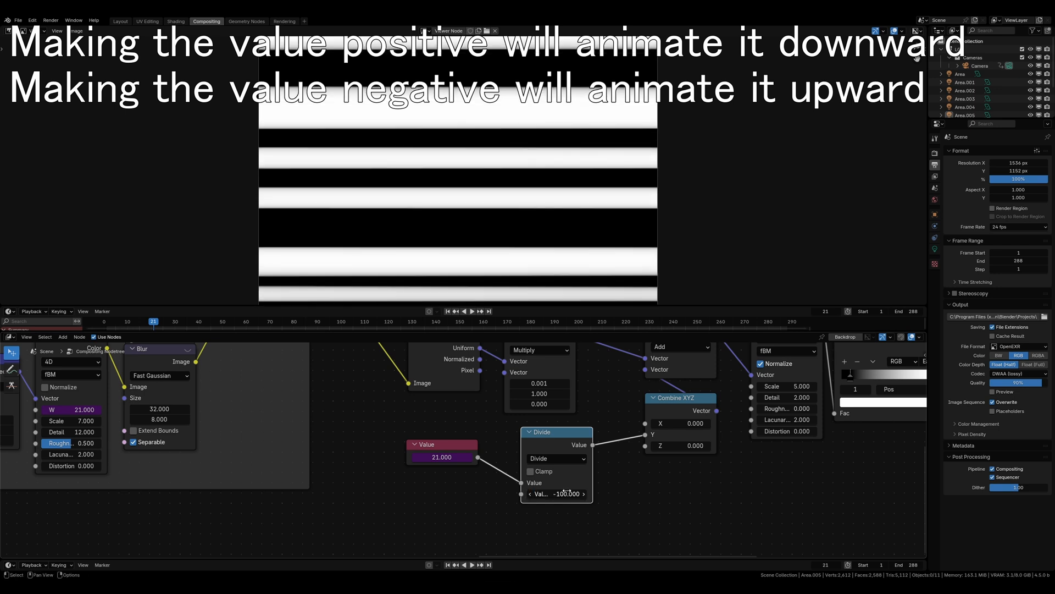
key("Right")
key("Right")
key("Right")
key("Right")
key("Right")
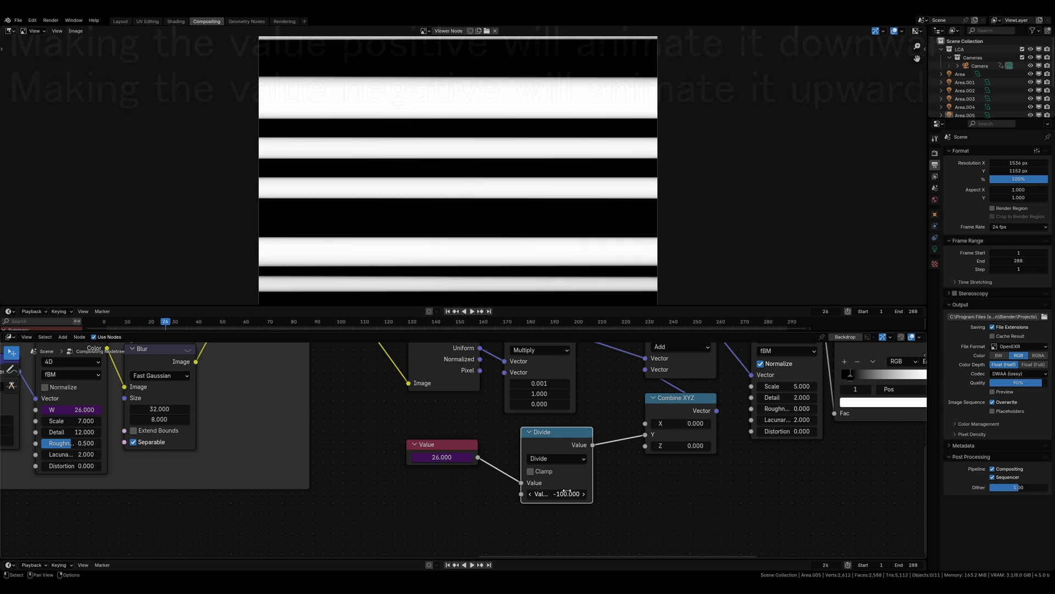
key("Right")
key("Right")
key("Right")
key("Right")
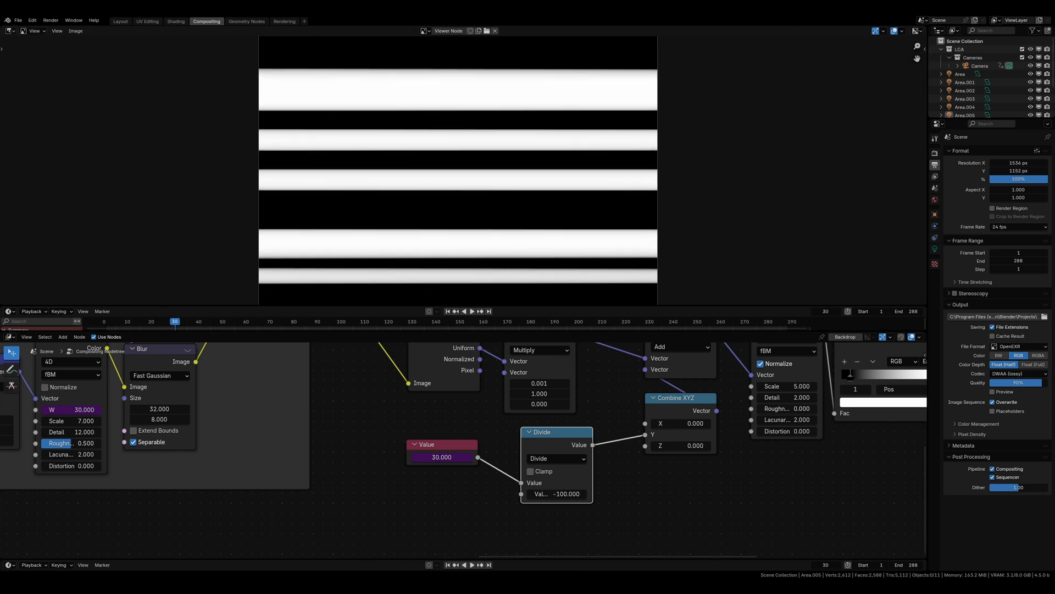
Set the Divide node's second value to -10 and step forward to frame 36 to check the animation speed.
middle_click_drag(650, 494, 606, 488)
left_click(513, 486)
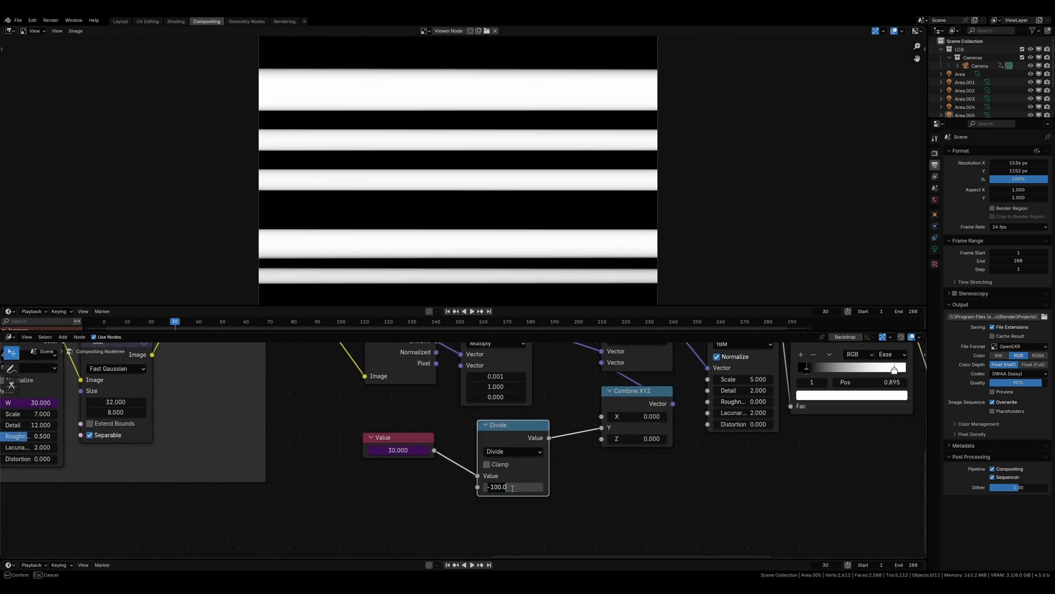
type("-10")
key("Return")
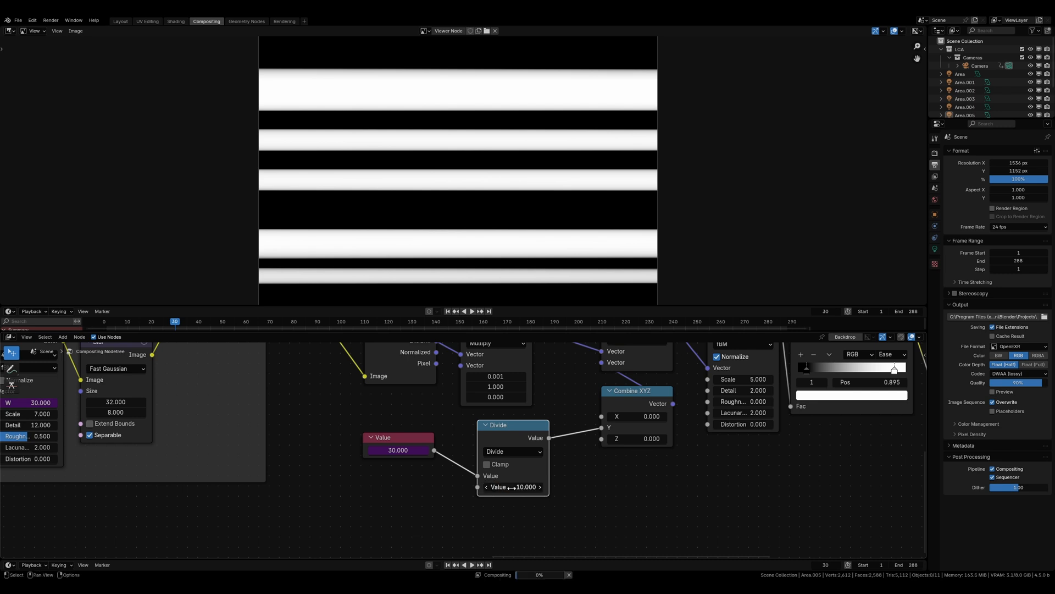
key("Right")
key("Right")
key("Right")
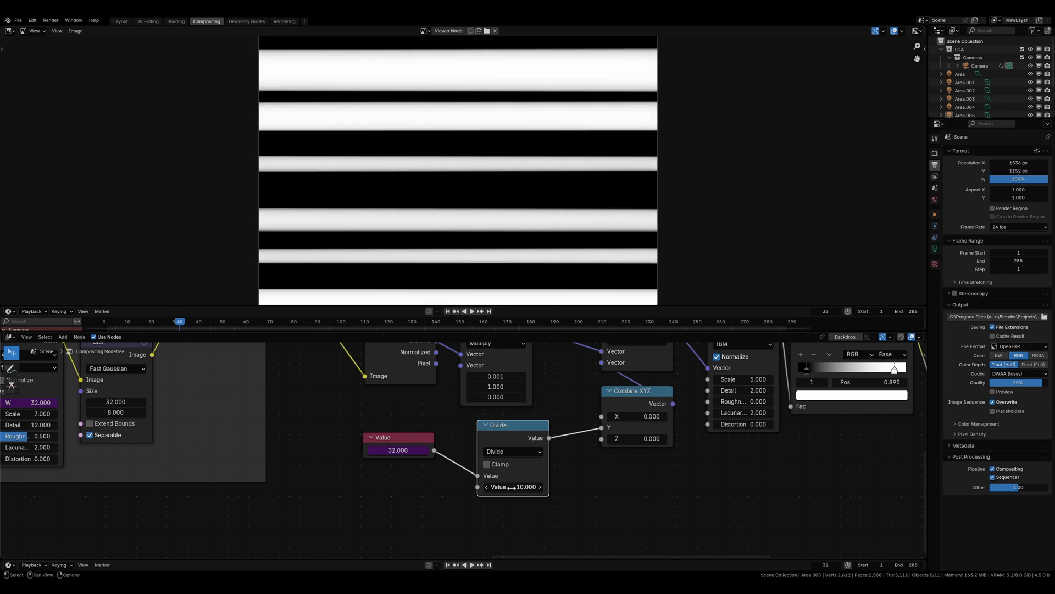
key("Right")
key("Right")
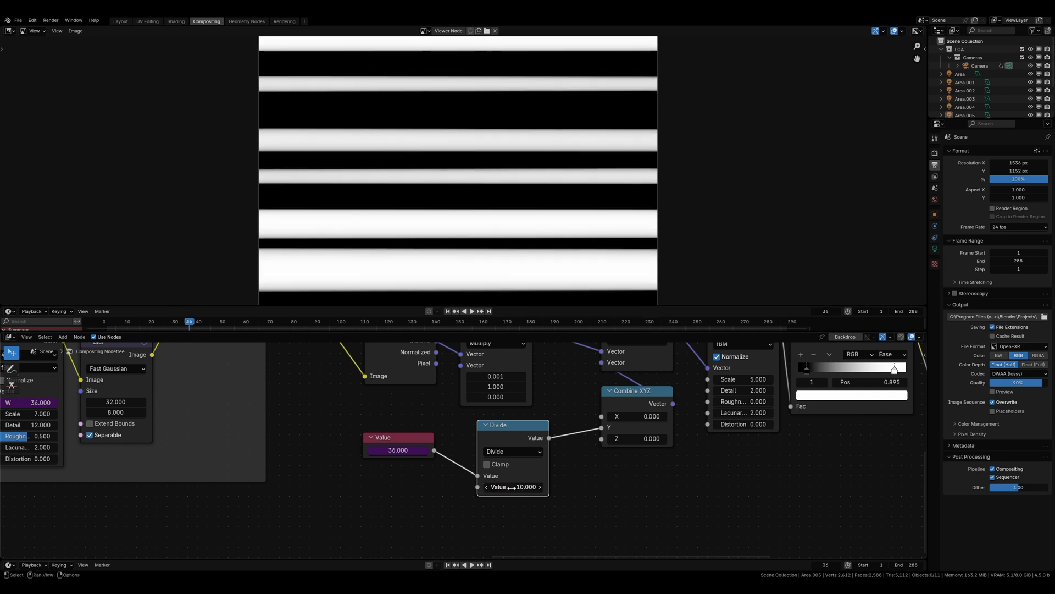
Tidy the Value and Divide nodes so they sit beneath the Image Coordinates and Multiply nodes.
middle_click_drag(576, 486, 476, 502)
scroll(476, 503, "down", 1)
key("g")
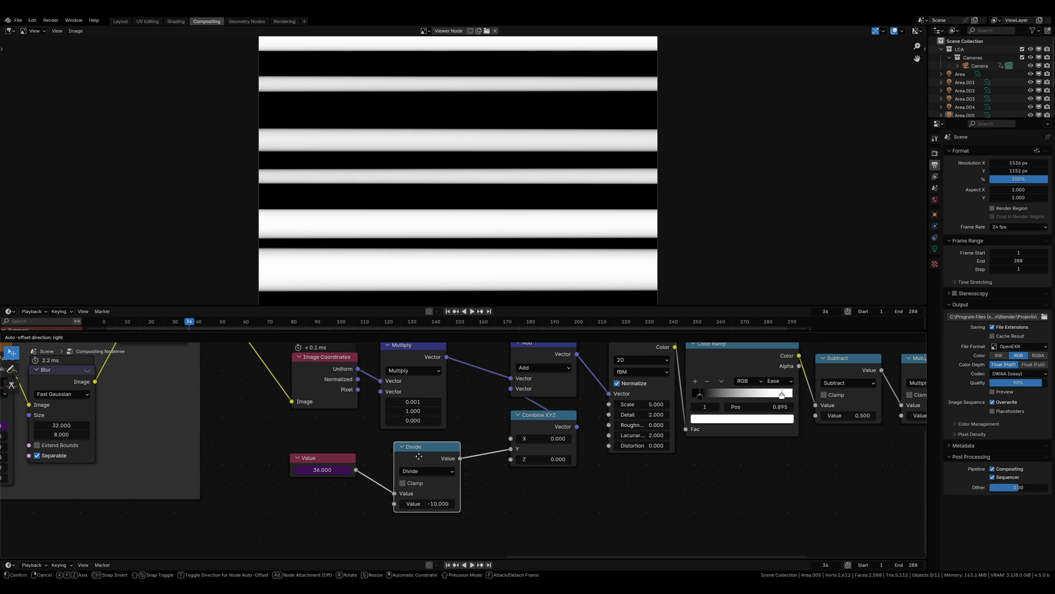
left_click_drag(404, 451, 404, 451)
left_click_drag(316, 462, 322, 463)
left_click(418, 449, "shift")
left_click(503, 454)
Connect the Displace node's Image output to the reroute feeding the Viewer and Composite nodes, and inspect the preview.
middle_click_drag(774, 393, 612, 435)
scroll(612, 435, "down", 2)
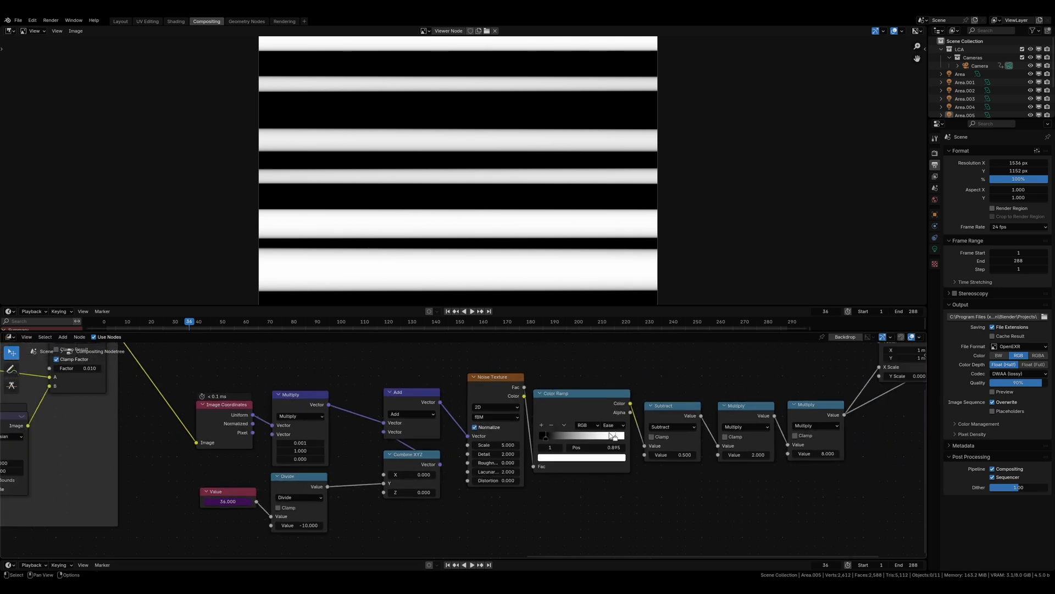
middle_click_drag(913, 355, 562, 435)
left_click(582, 407)
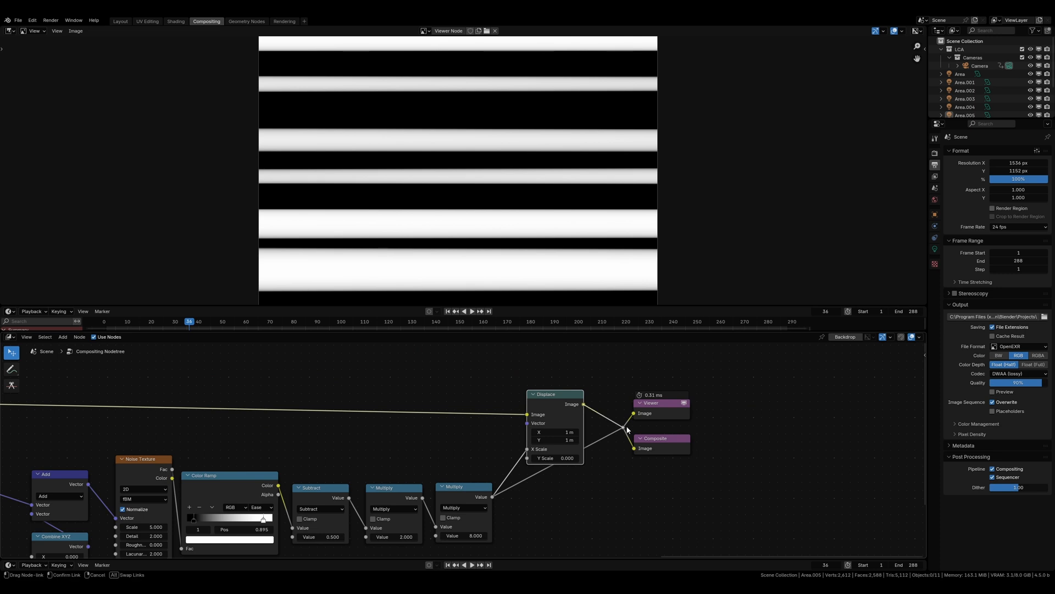
left_click_drag(627, 427, 626, 427)
middle_click_drag(419, 417, 513, 416)
scroll(549, 176, "up", 2)
middle_click_drag(551, 98, 540, 139)
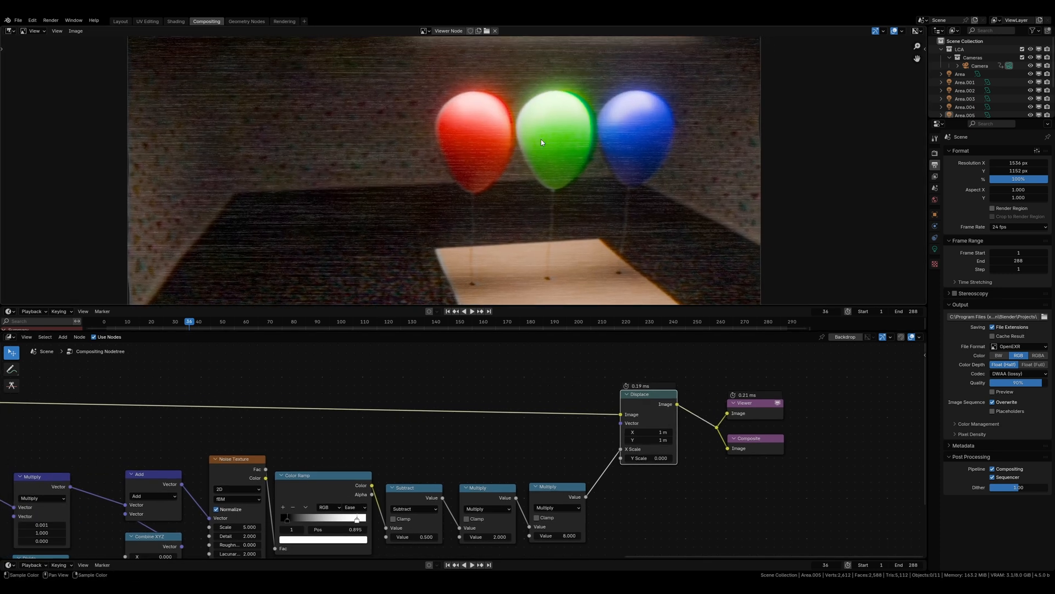
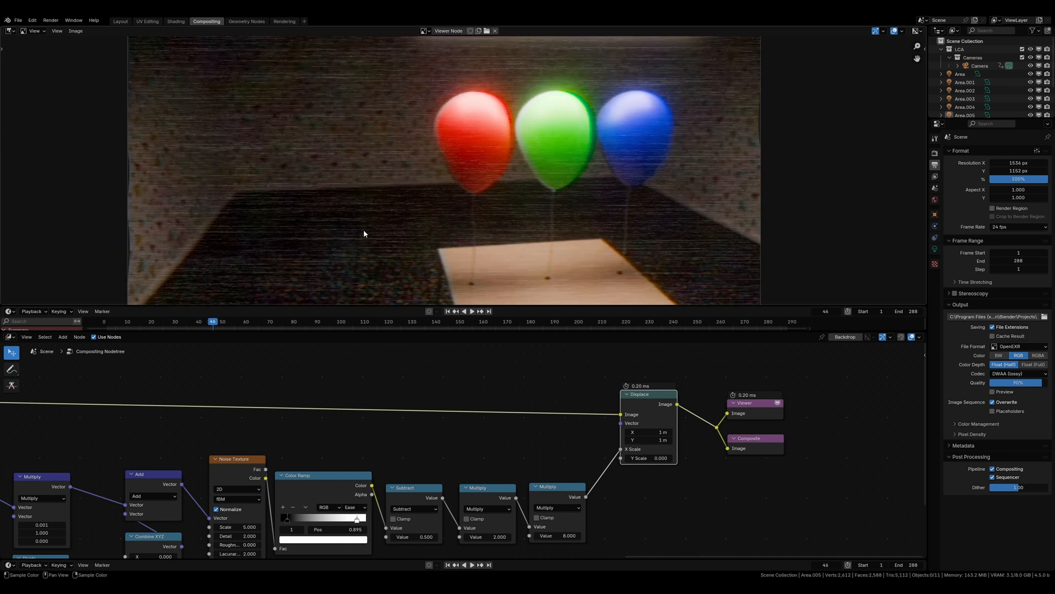
Set the last Multiply node's value to 32 and inspect the exaggerated displacement at the image's edge.
middle_click_drag(569, 535, 525, 460)
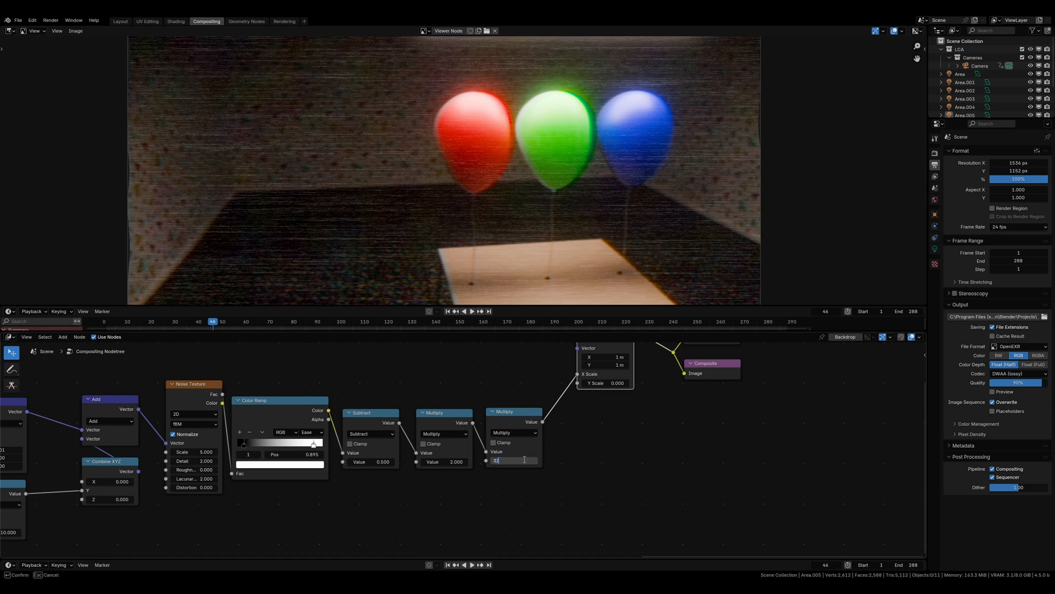
key("Return")
middle_click_drag(756, 132, 537, 183)
scroll(520, 203, "up", 1)
scroll(548, 184, "up", 1)
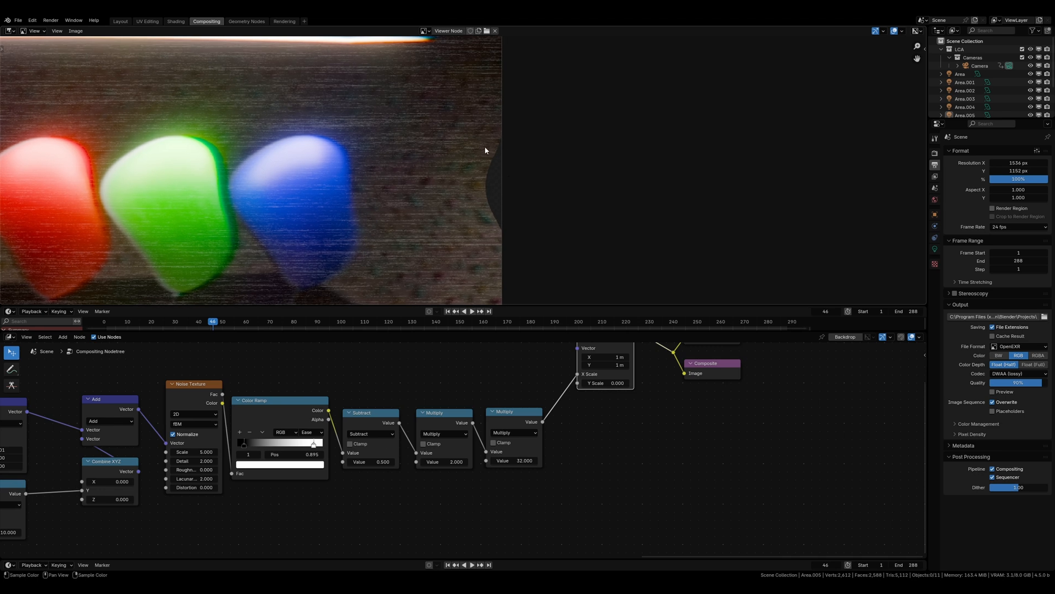
Move the reroute, Viewer and Composite nodes away from the Displace node to make room for another node.
middle_click_drag(784, 418, 631, 499)
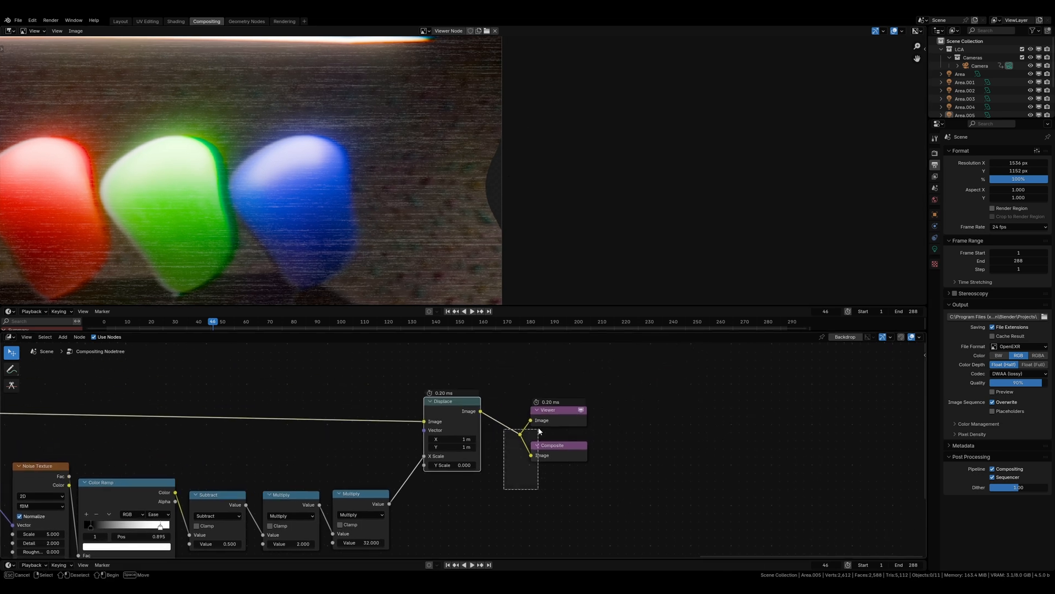
key("g")
left_click(791, 378)
left_click(654, 393)
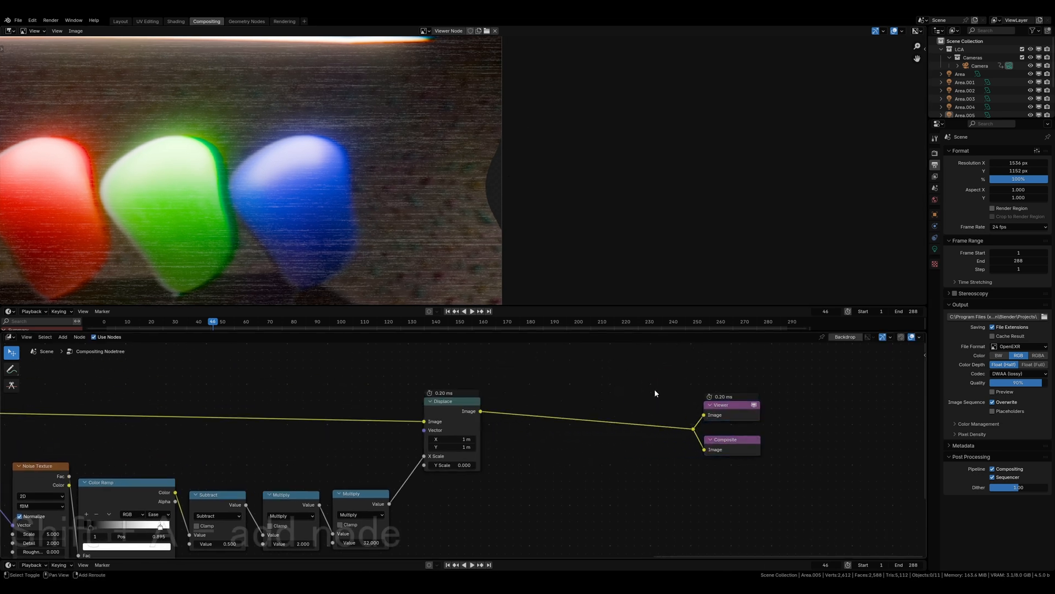
Insert an Inpaint node between the Displace node and the reroute, with Size set to 64, and check the image edges.
key("shift+a")
left_click(654, 390)
type("Inpaint")
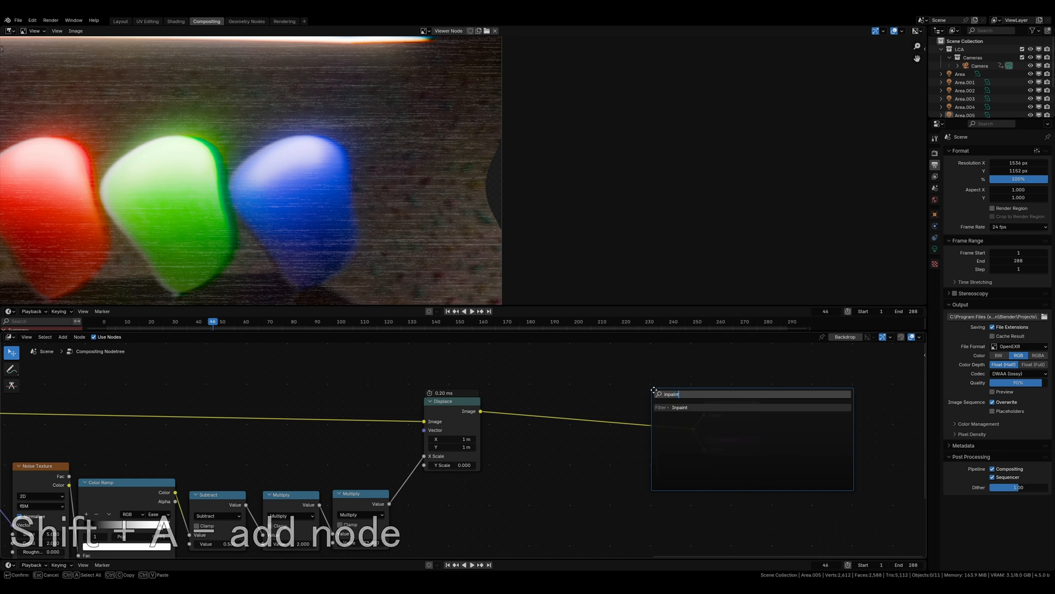
key("Return")
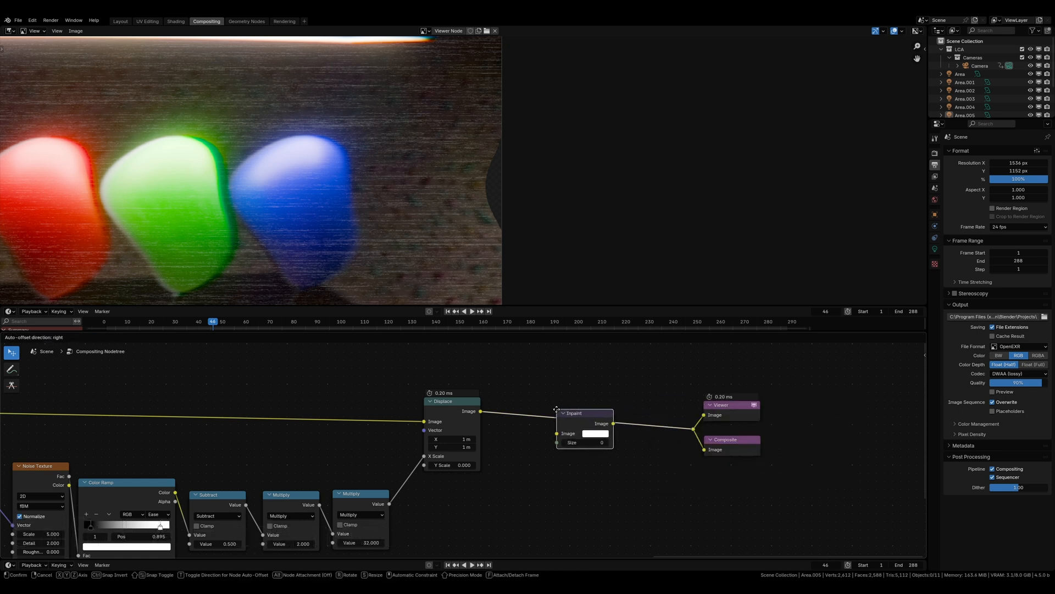
left_click(558, 412)
left_click(585, 443)
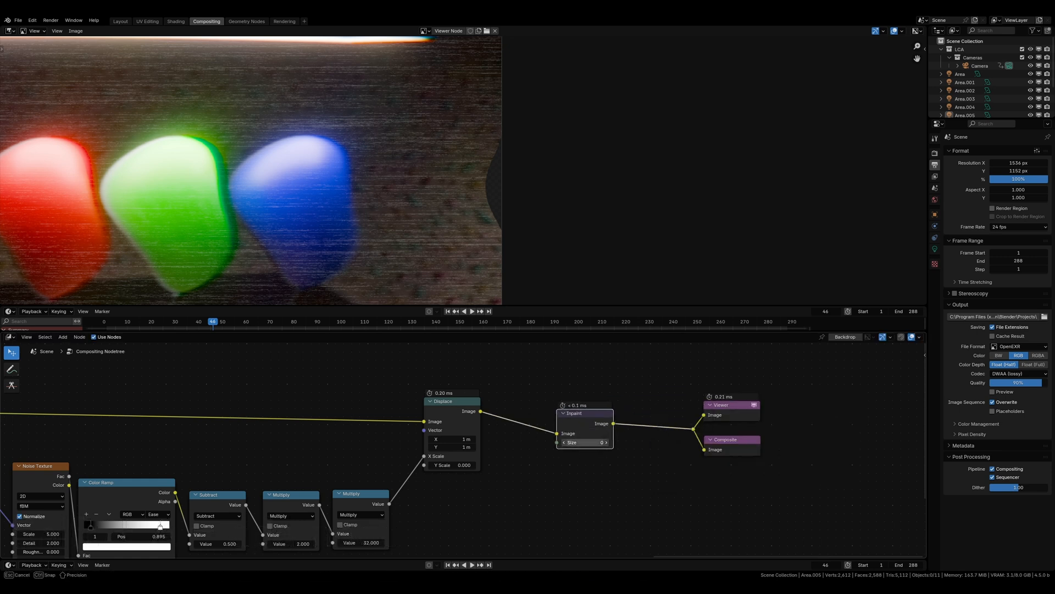
type("64")
key("Return")
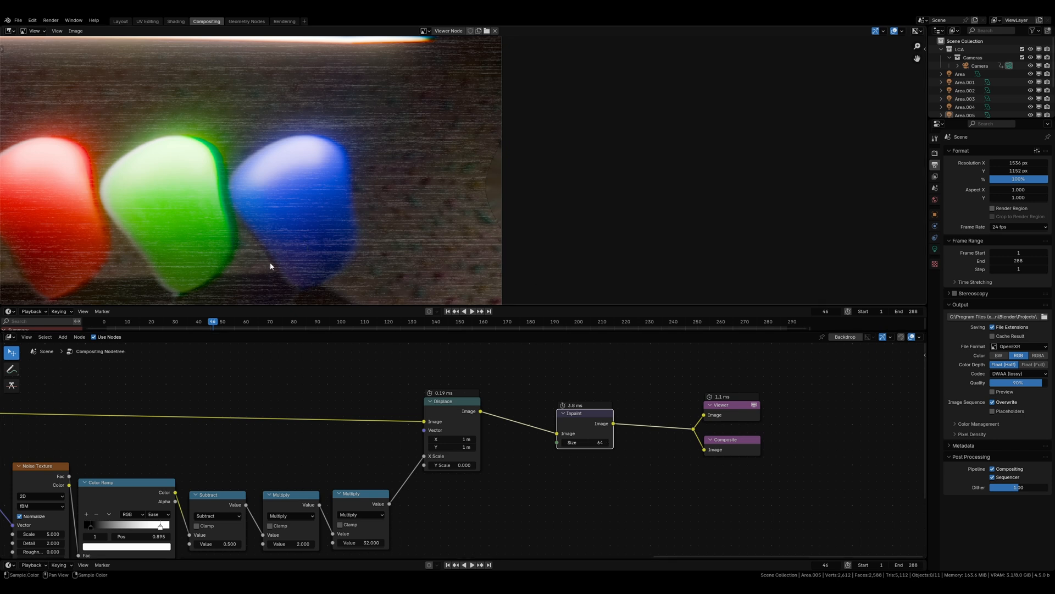
middle_click_drag(339, 256, 562, 186)
scroll(461, 182, "down", 2)
middle_click_drag(309, 199, 411, 193)
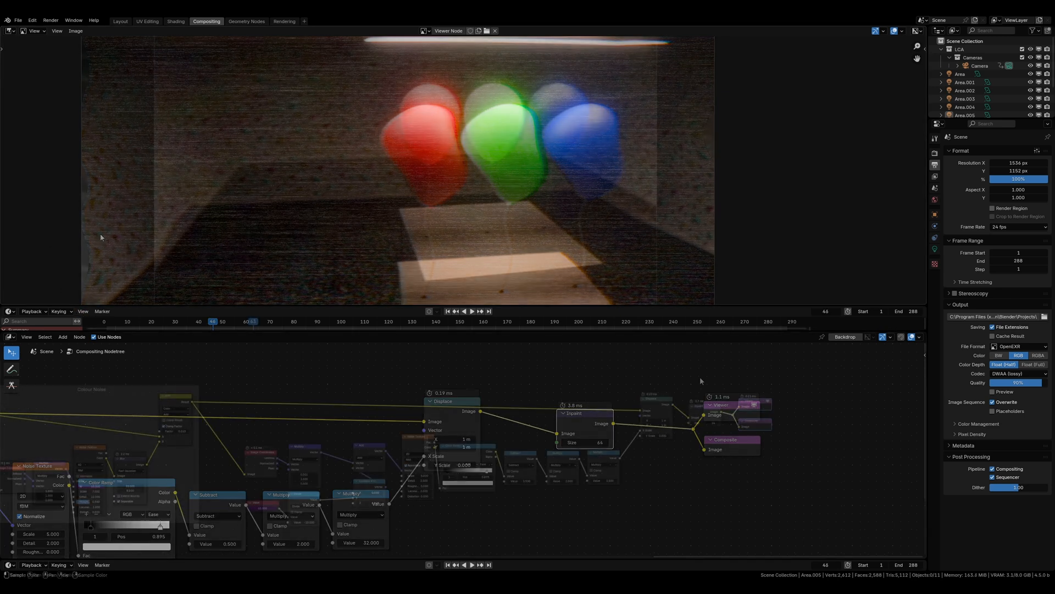
Enclose the line displacement nodes, including Displace and Inpaint, in a frame and move it closer to the Colour Noise frame.
left_click_drag(712, 375, 275, 536)
key("shift+p")
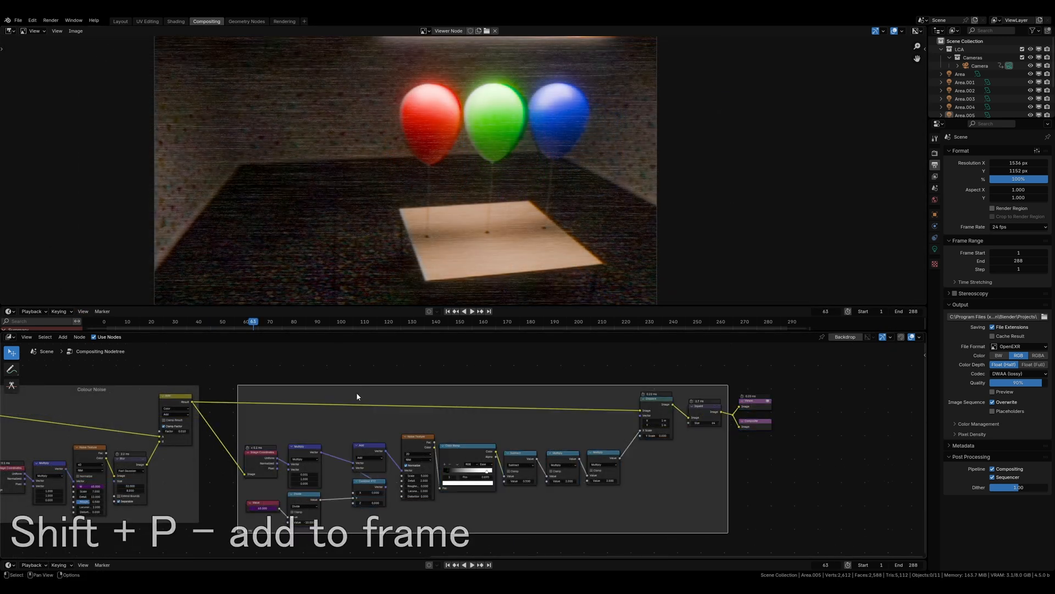
left_click_drag(355, 388, 327, 384)
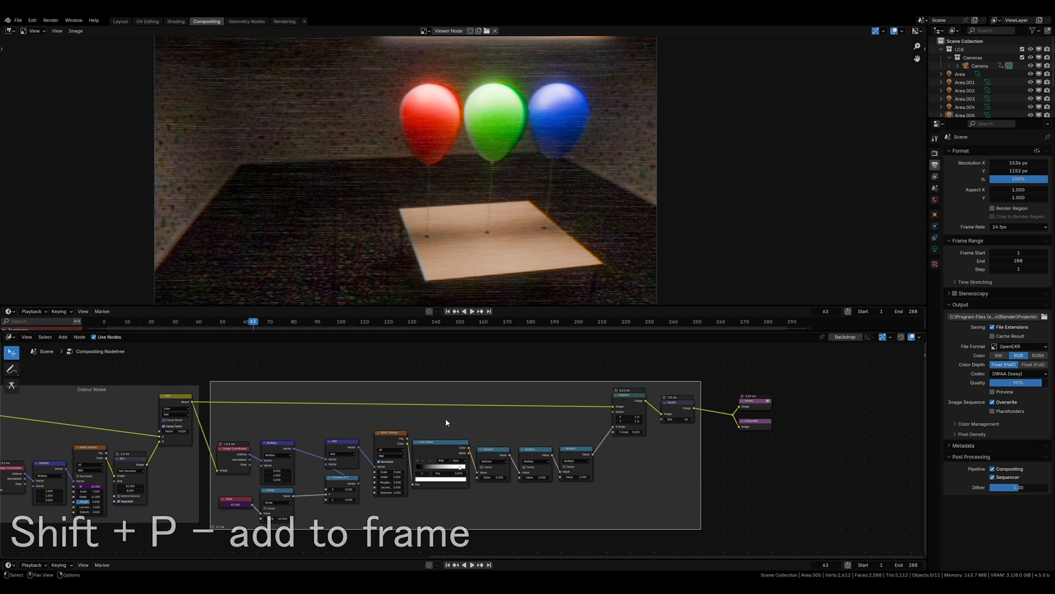
Label the new frame Horizontal Wobble.
key("F2")
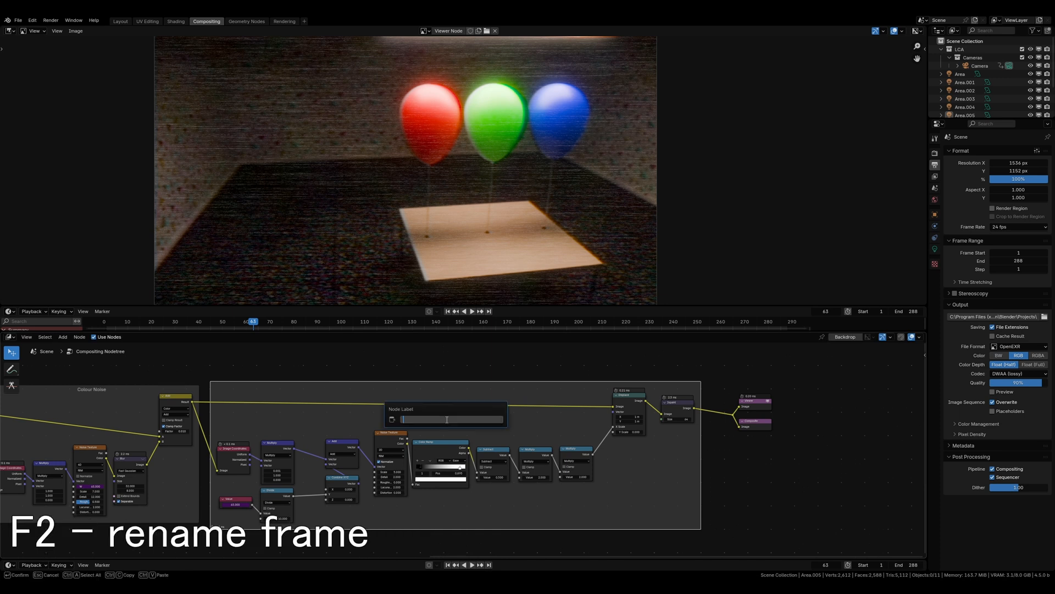
type("Horiz")
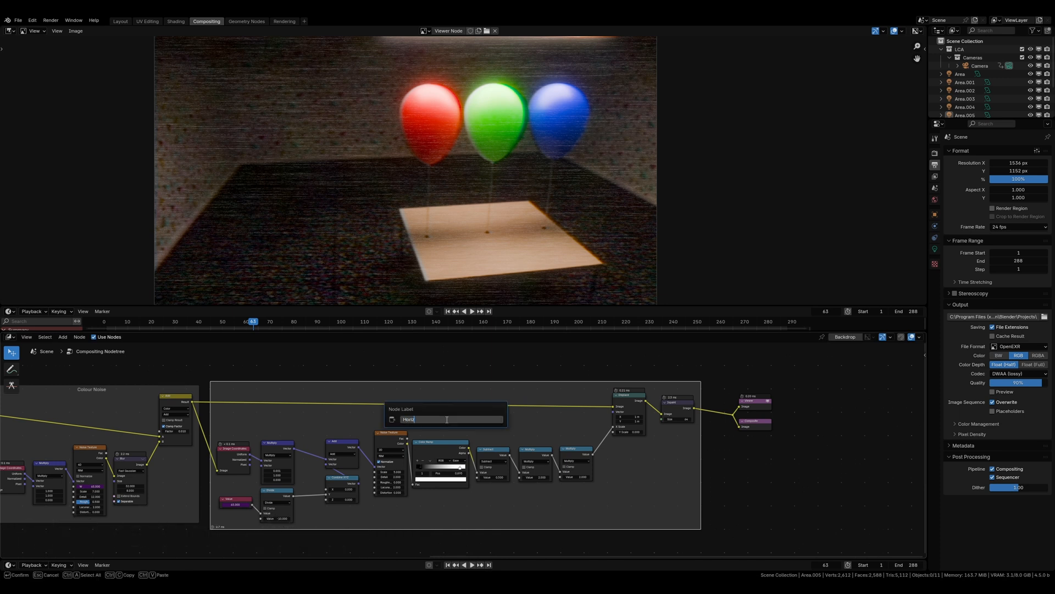
type("ontal Wobble")
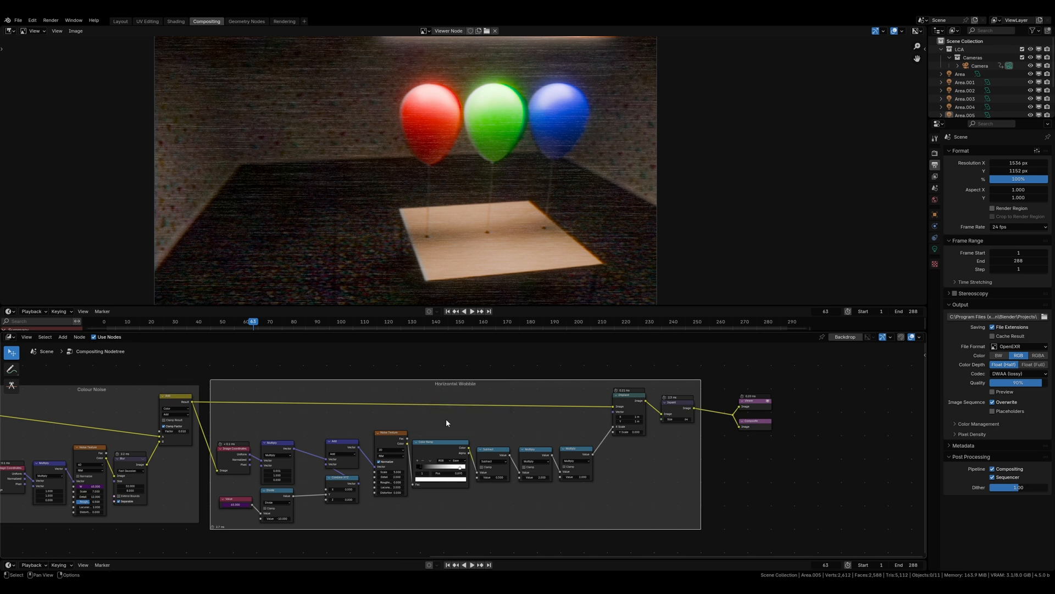
Move the reroute, Viewer and Composite nodes far away from the Horizontal Wobble frame to make space for the next effect.
middle_click_drag(852, 414, 489, 415)
scroll(489, 415, "up", 2)
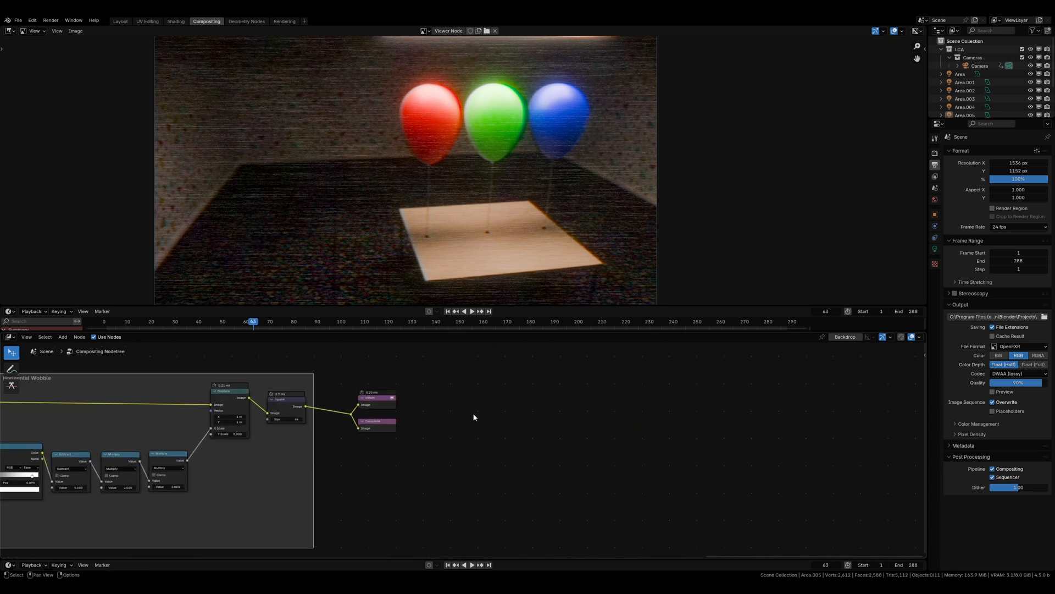
left_click_drag(362, 424, 886, 424)
left_click(762, 380)
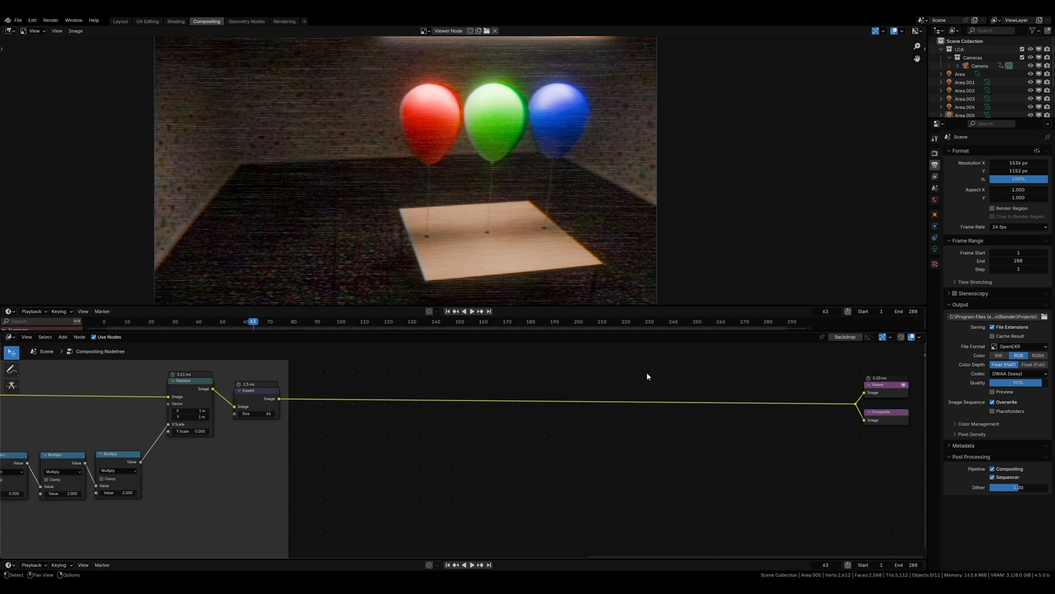
Insert a Blur node after the Inpaint node, outside the frame, and set its type to Fast Gaussian.
key("shift+a")
type("blur")
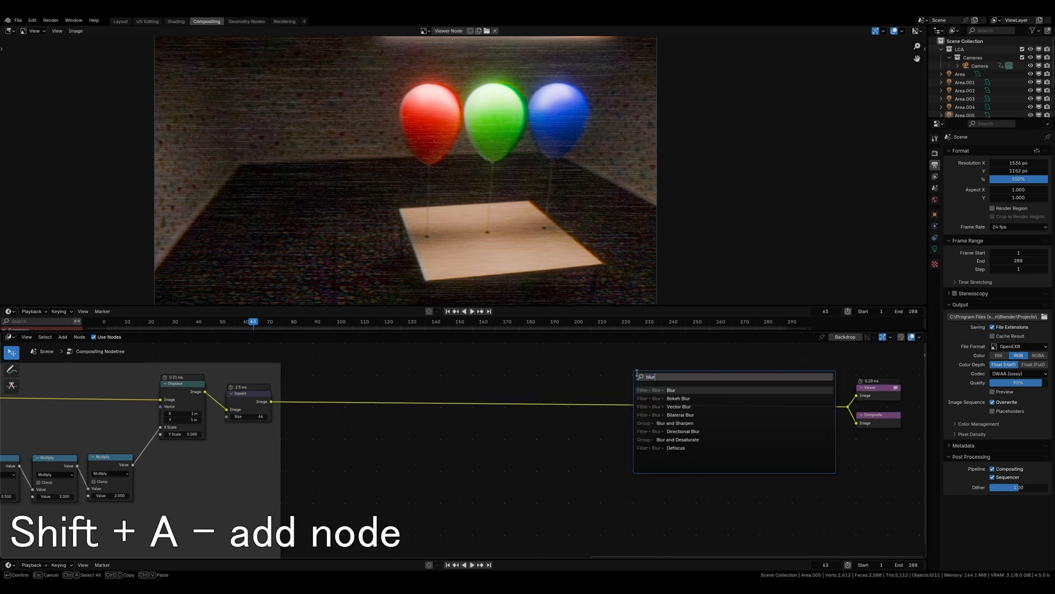
key("Return")
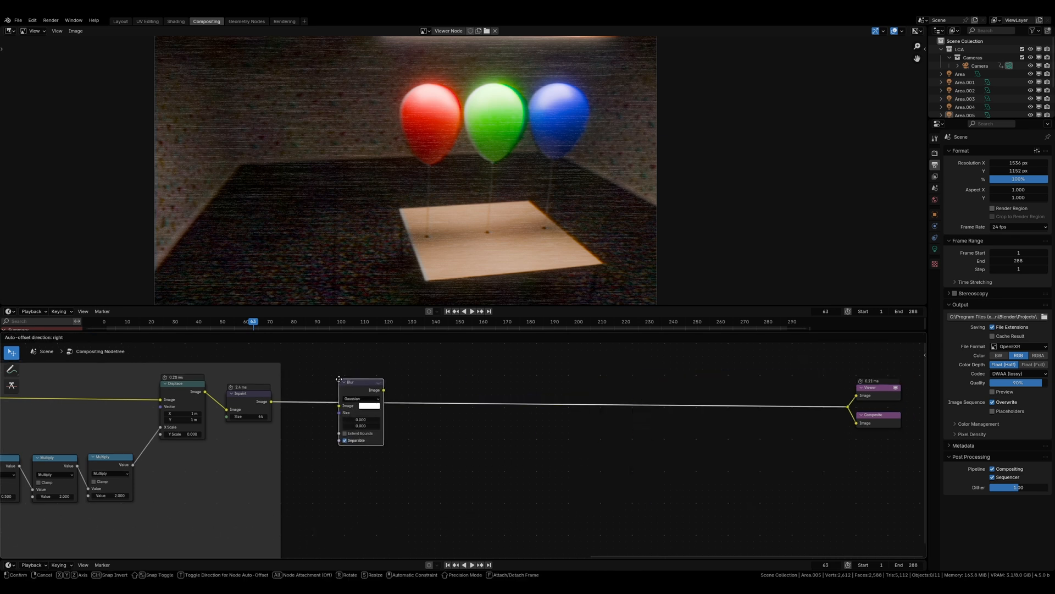
left_click(339, 379)
left_click(361, 398)
left_click(358, 450)
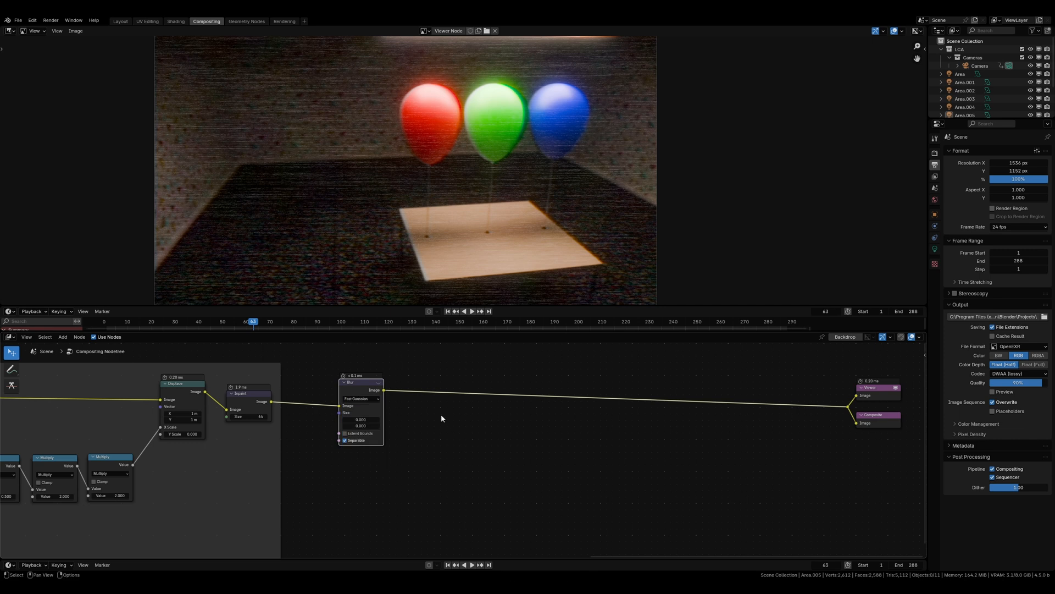
Set the new Blur node's size to 8 in X and 4 in Y, and inspect the lower part of the image.
scroll(441, 413, "up", 3)
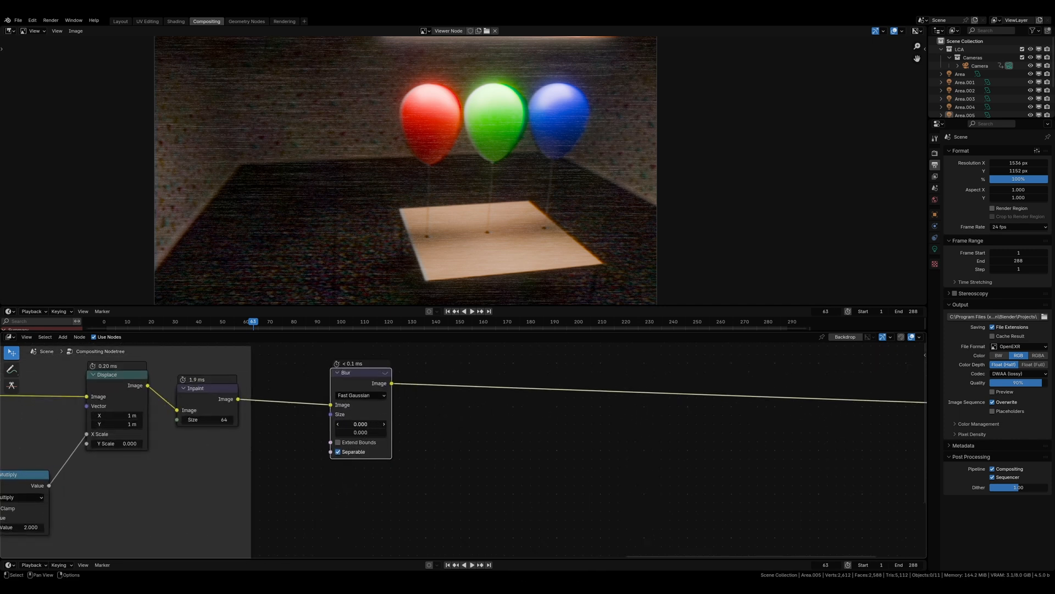
left_click(366, 424)
type("8")
key("Return")
left_click(361, 432)
middle_click_drag(454, 236, 443, 163)
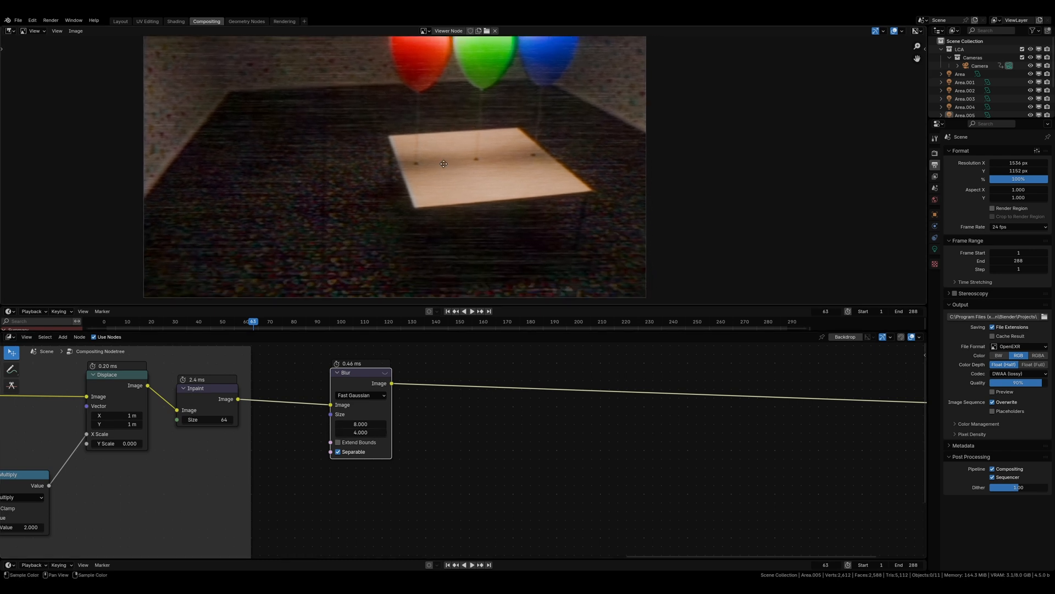
Check the blurred balloons in the preview and move the new Blur node closer to the Horizontal Wobble frame.
scroll(444, 163, "up", 1)
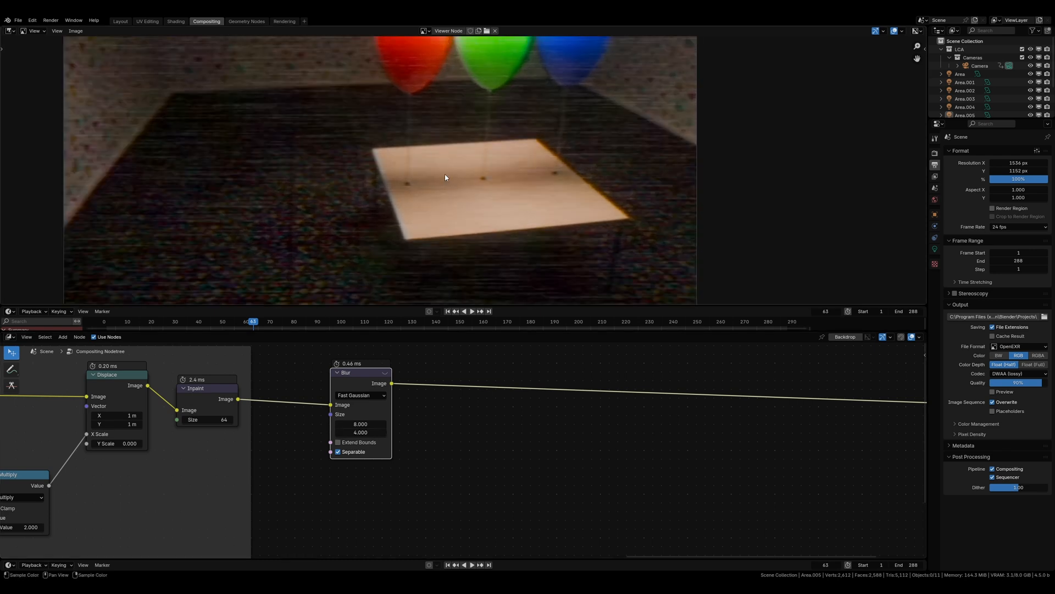
middle_click_drag(578, 191, 591, 263)
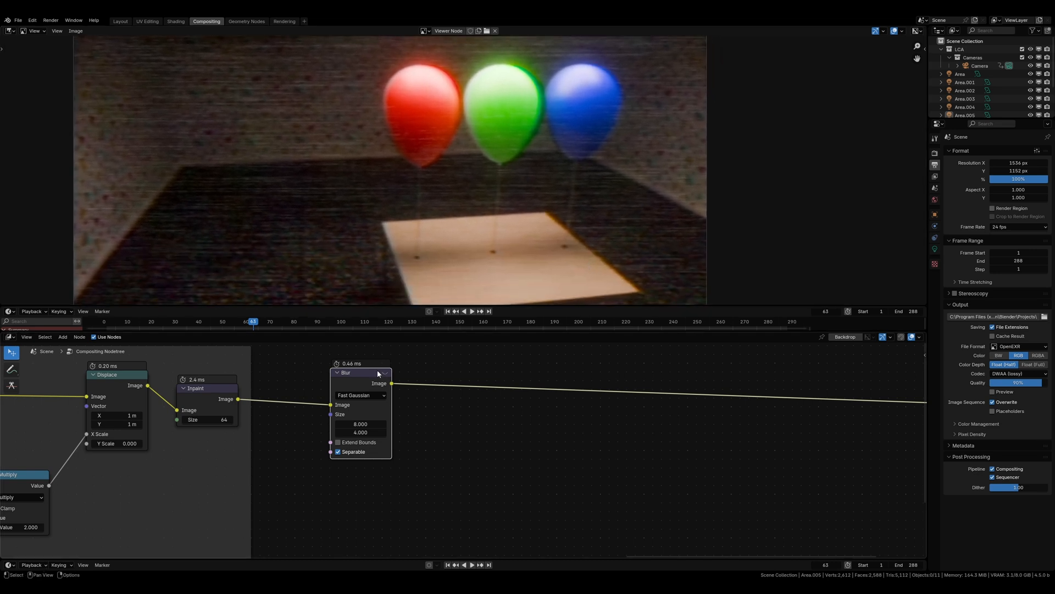
left_click_drag(379, 374, 328, 380)
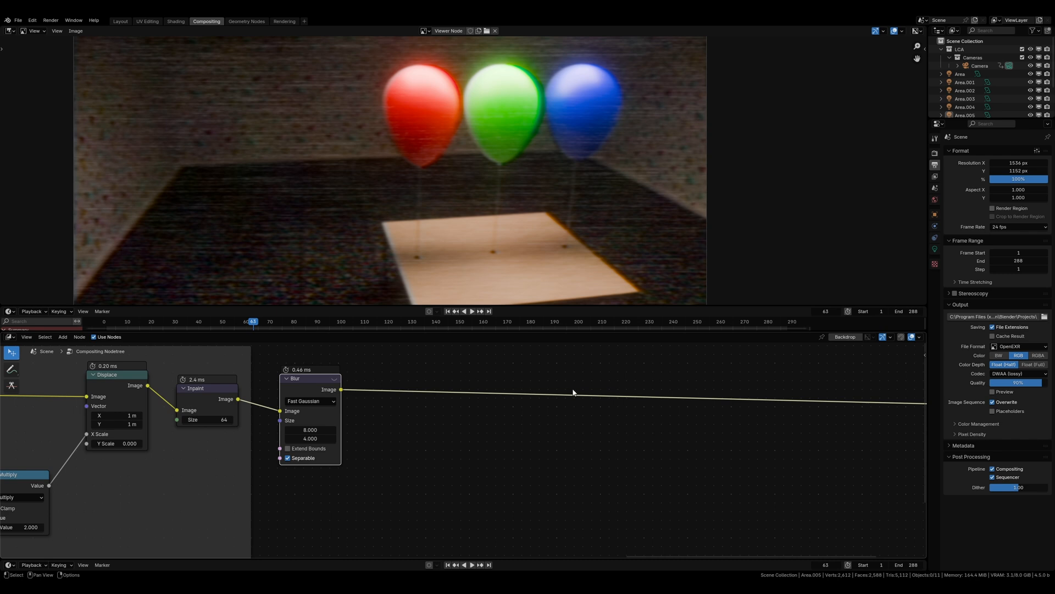
Insert a Separate Color node on the link after the new Blur node and set its mode to HSV.
middle_click_drag(584, 387, 426, 381)
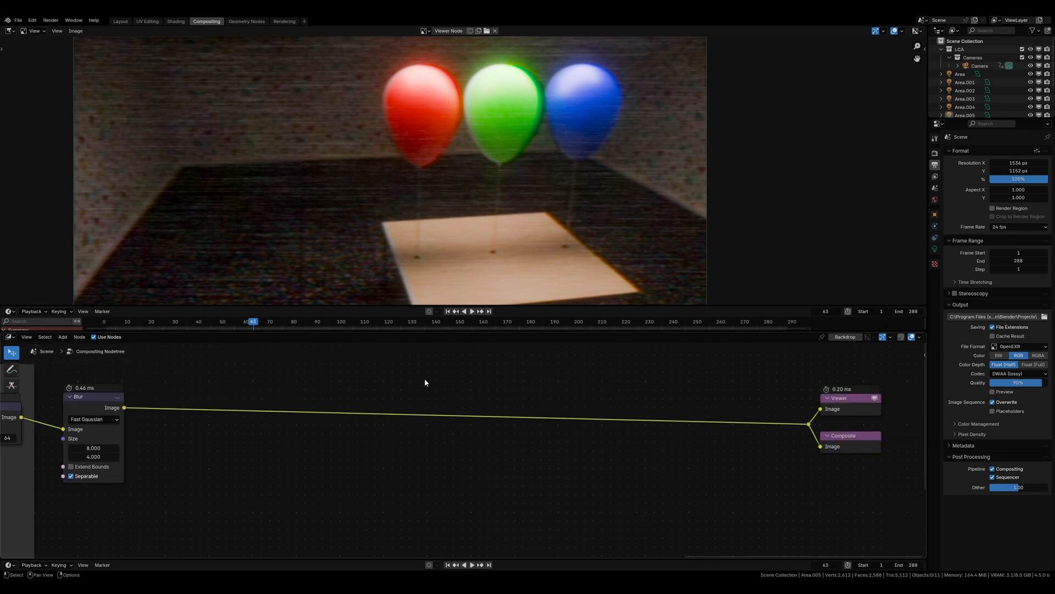
key("shift+a")
left_click(425, 379)
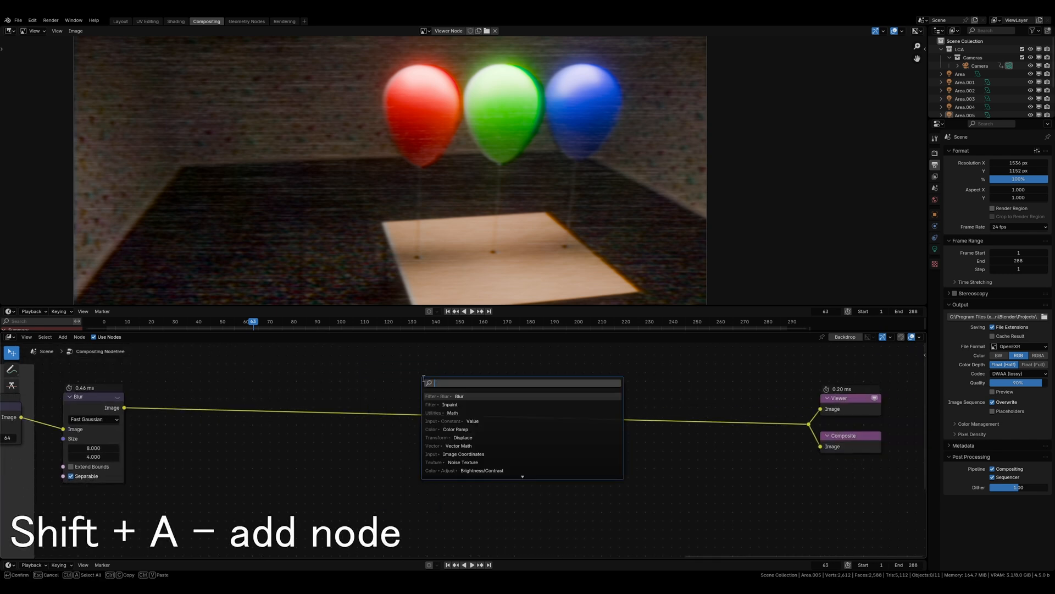
type("separa")
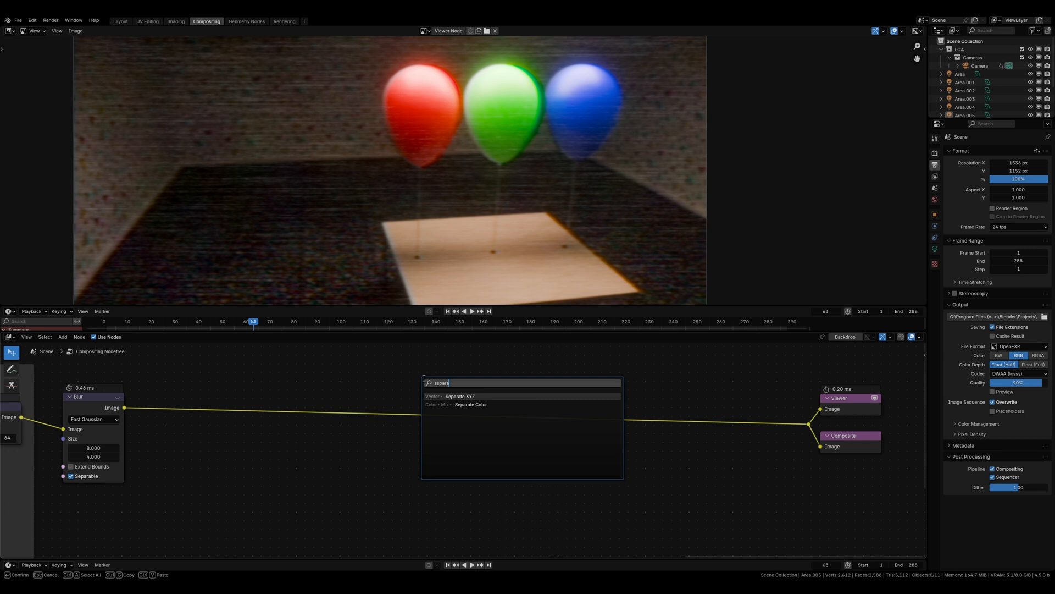
key("Down")
key("Return")
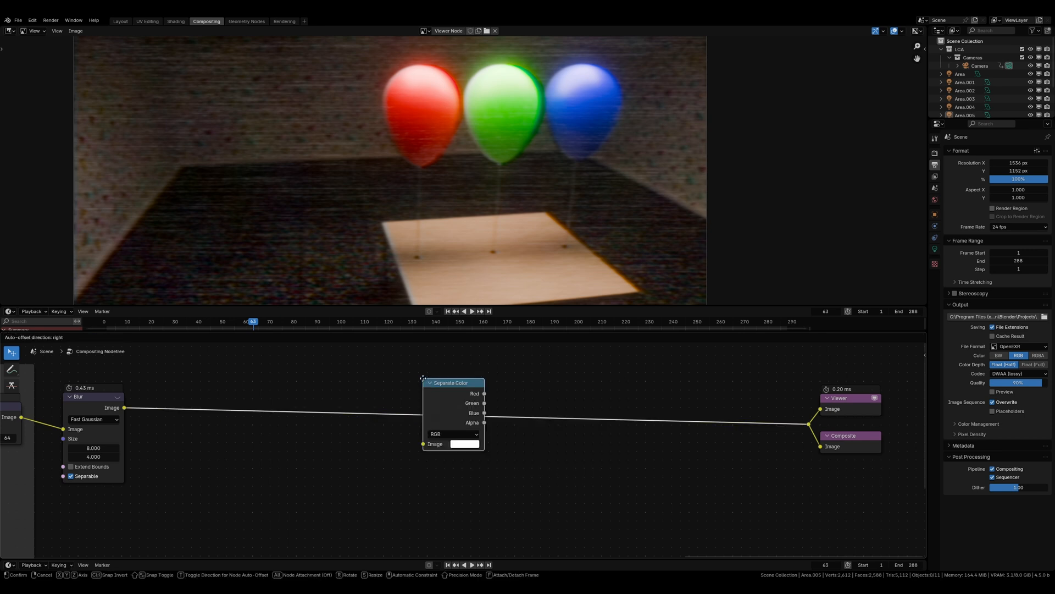
left_click(226, 392)
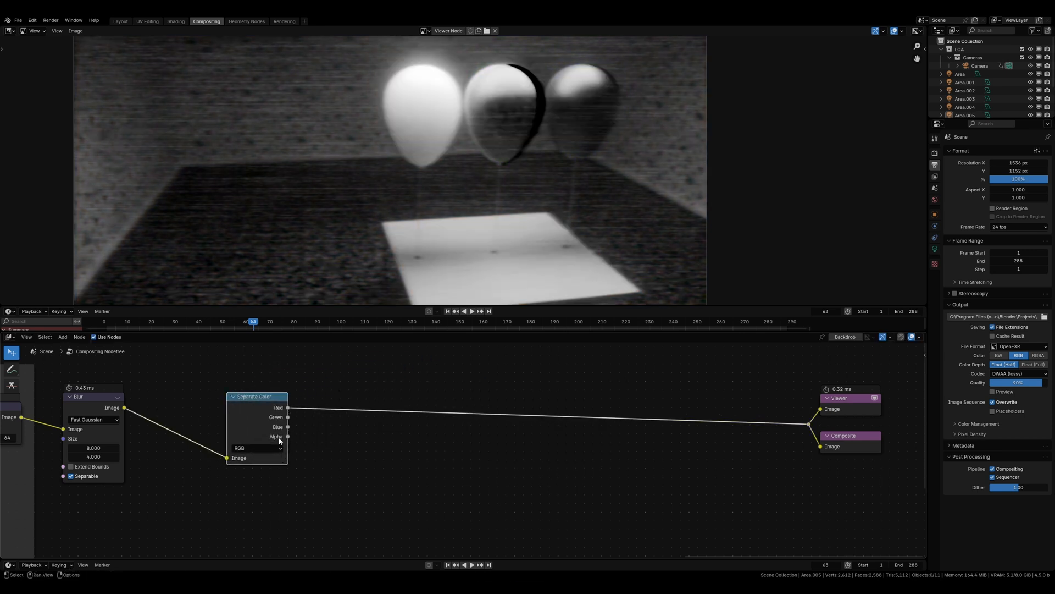
left_click(256, 448)
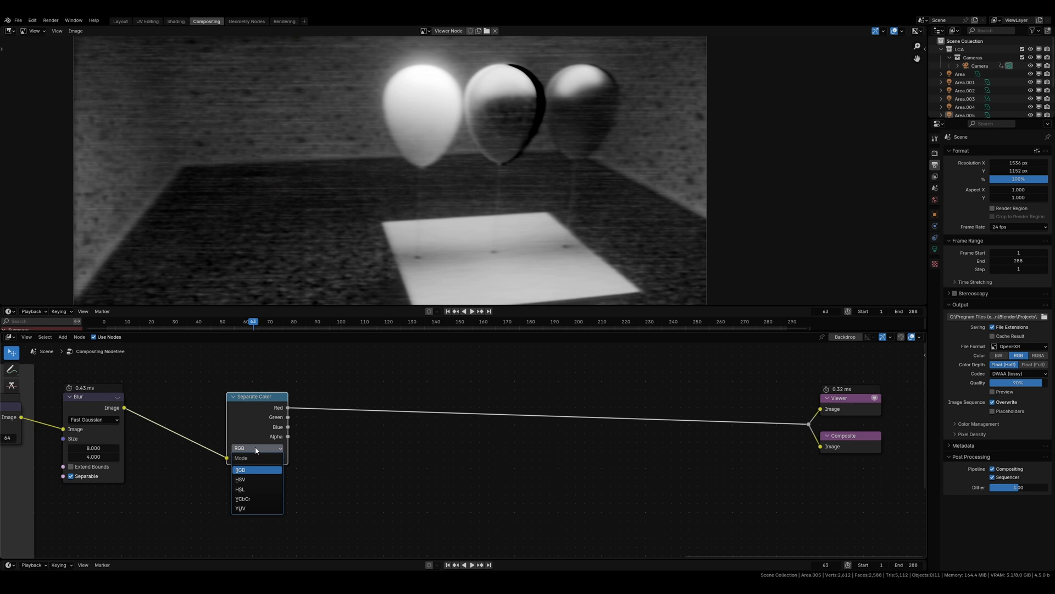
left_click(264, 469)
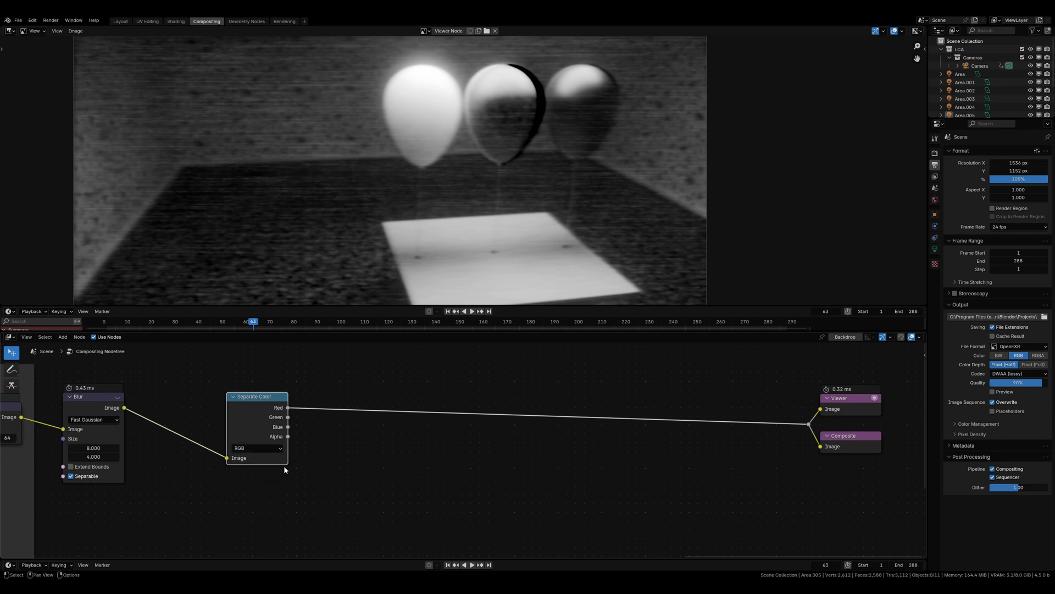
left_click(258, 448)
left_click(245, 480)
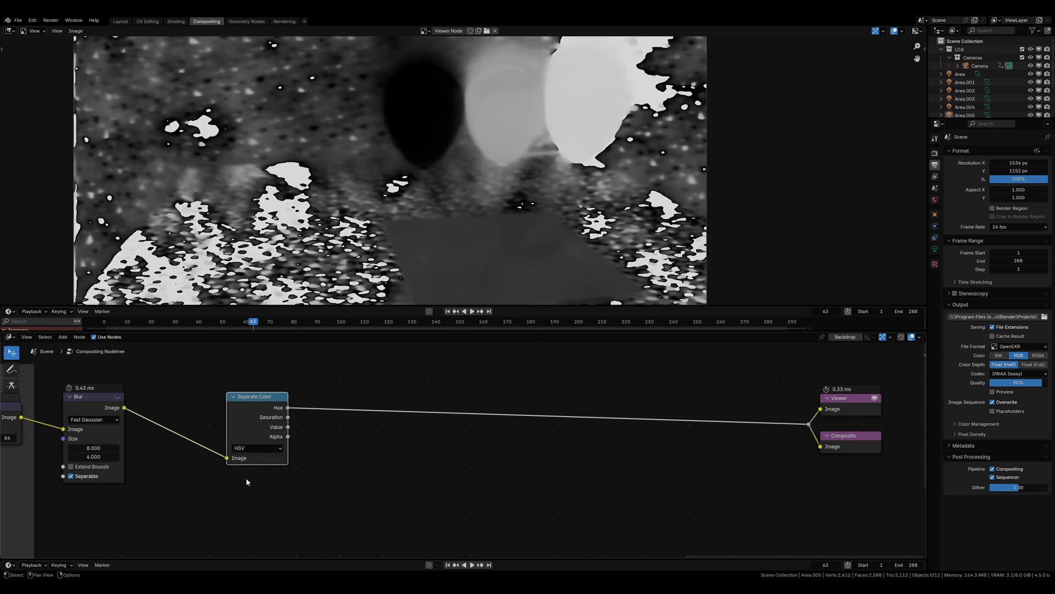
Insert a Combine Color node on the link between the Separate Color node and the output reroute.
key("shift+a")
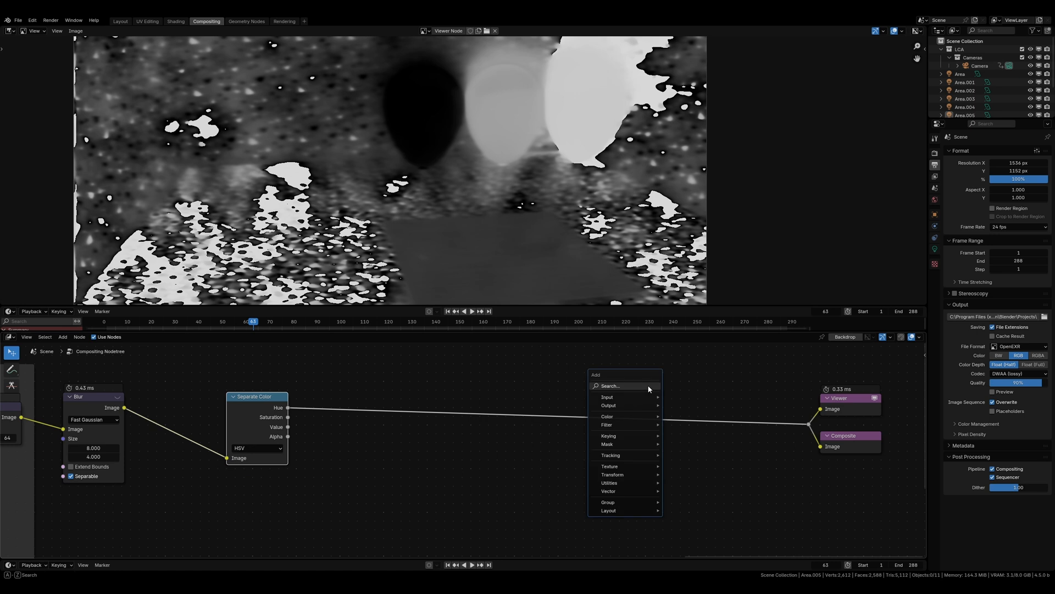
left_click(657, 384)
type("om")
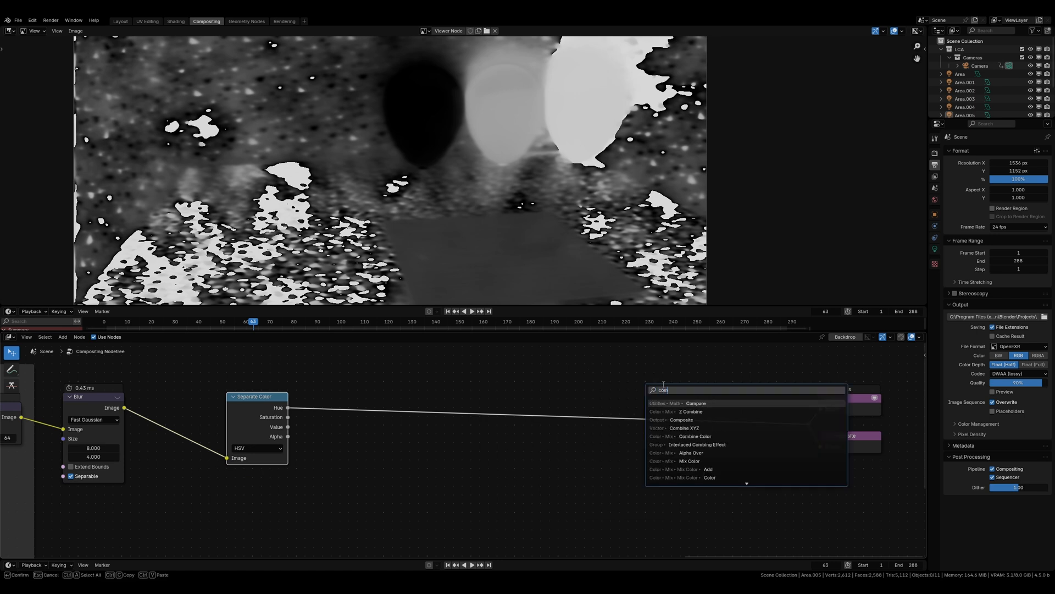
type("bine color")
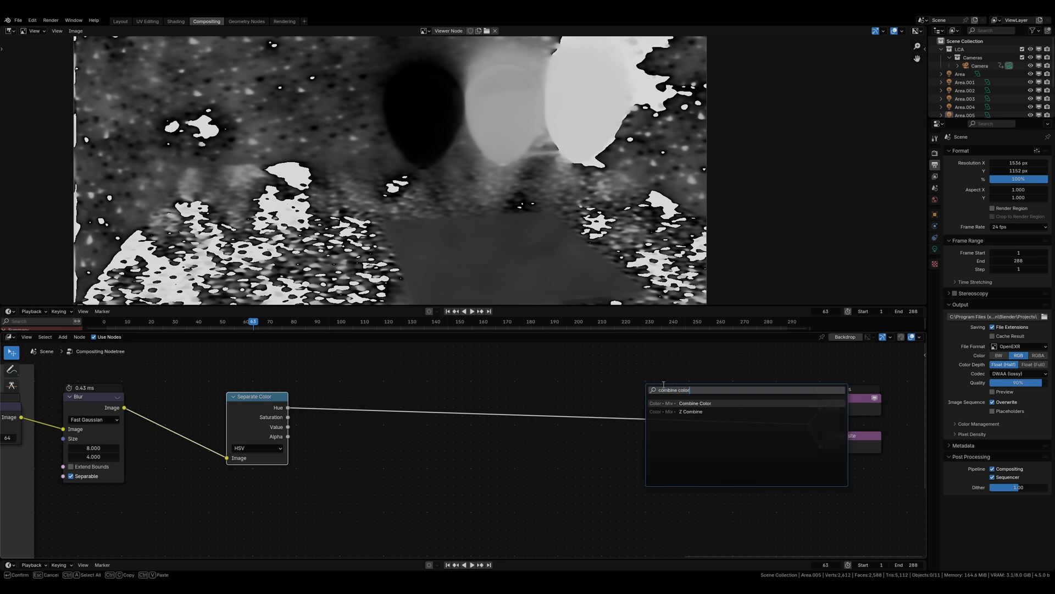
key("Return")
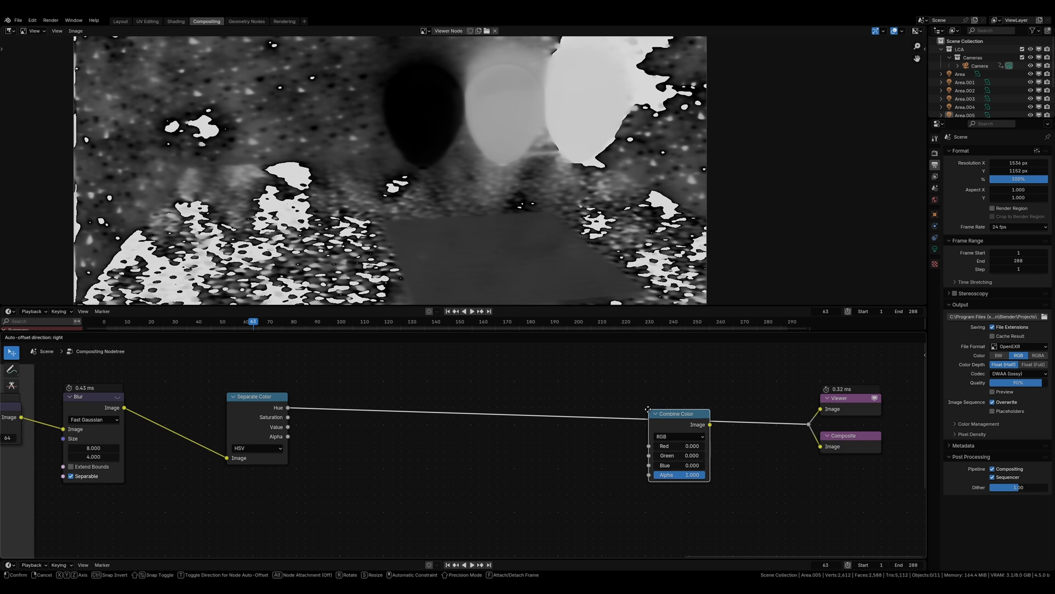
left_click(649, 387)
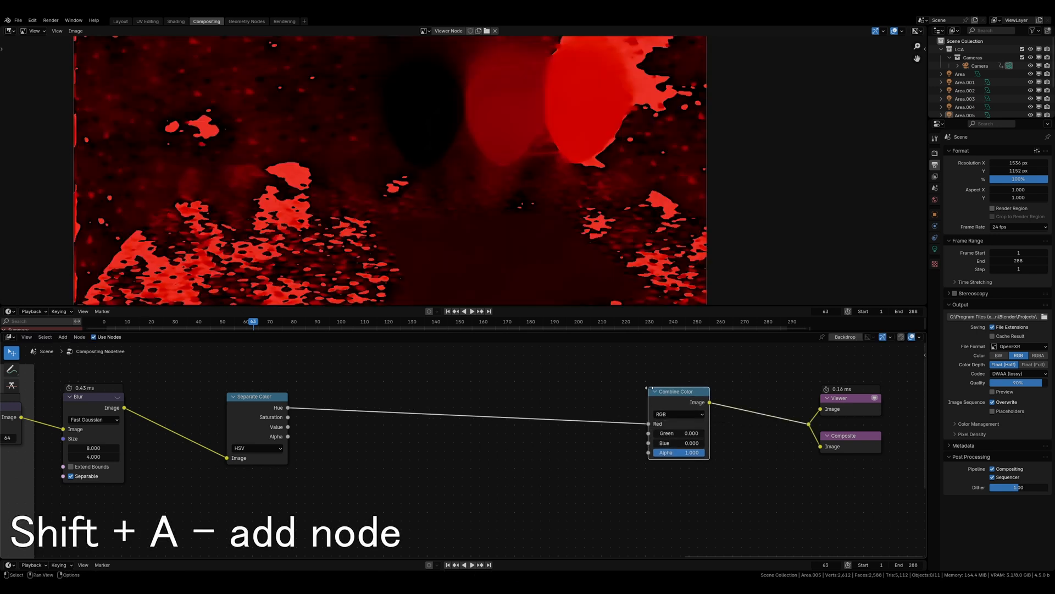
Set the Combine Color node to HSV and link the Saturation and Value outputs of Separate Color to its matching inputs.
left_click(667, 415)
left_click(673, 439)
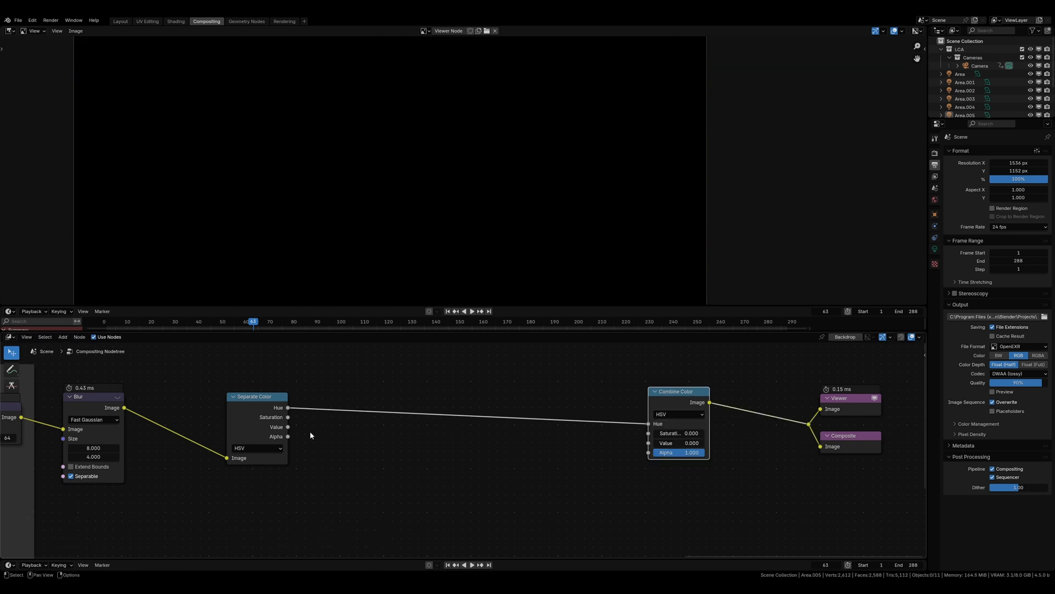
left_click_drag(287, 416, 648, 433)
left_click_drag(288, 427, 649, 443)
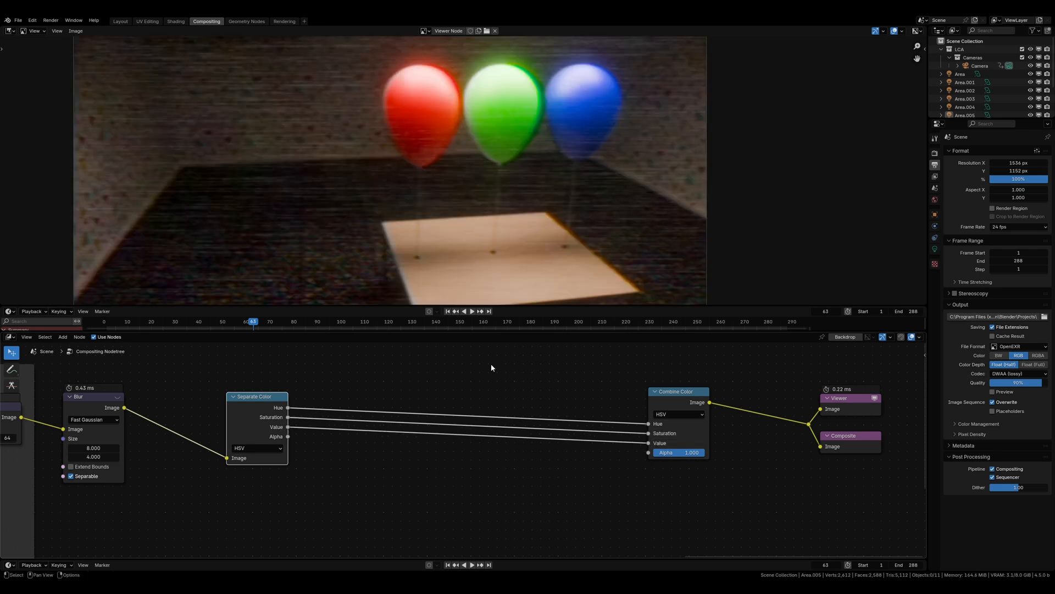
Insert a Float Curve node on the Saturation link between the Separate Color and Combine Color nodes.
middle_click_drag(491, 368, 558, 407)
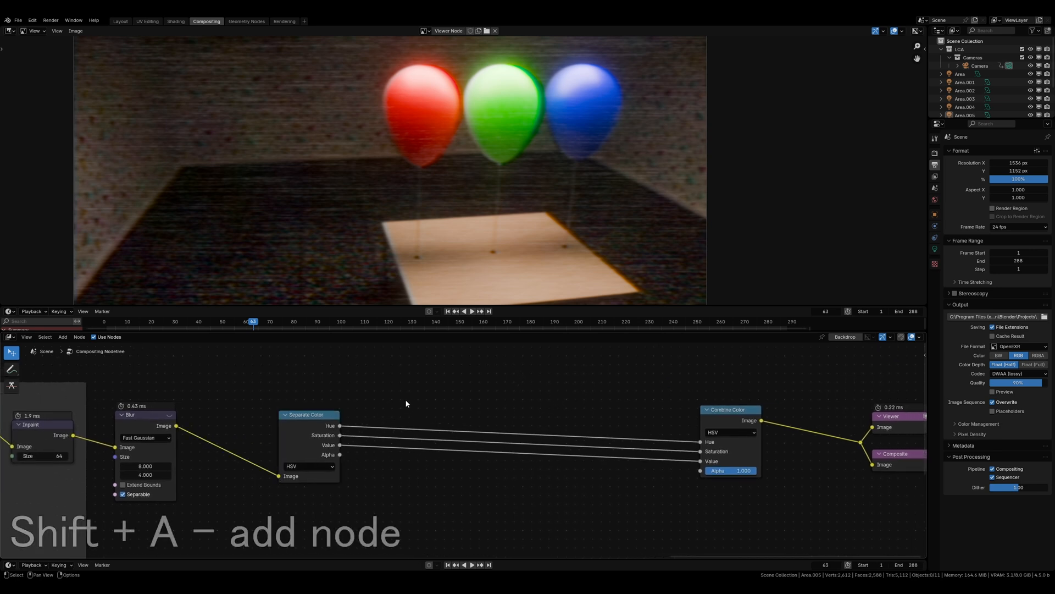
key("shift+a")
type("float currve")
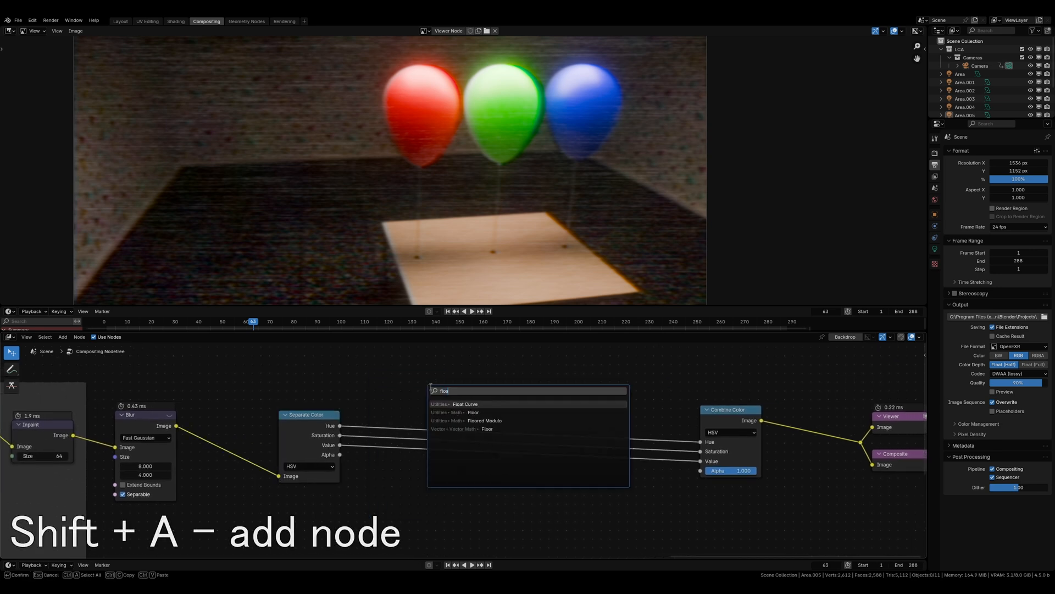
key("BackSpace")
key("BackSpace")
key("BackSpace")
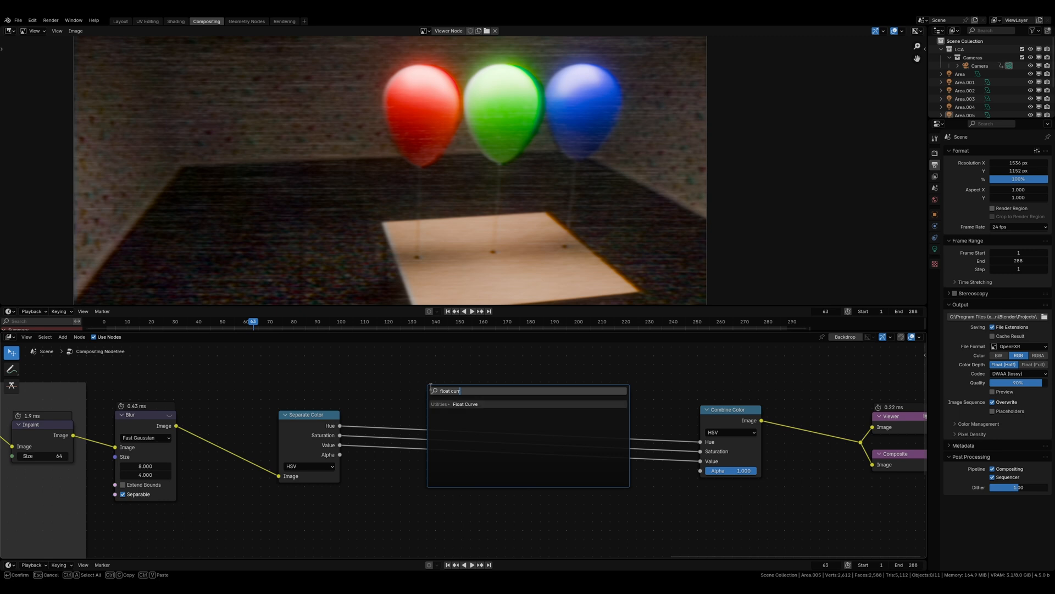
type("ve")
key("Return")
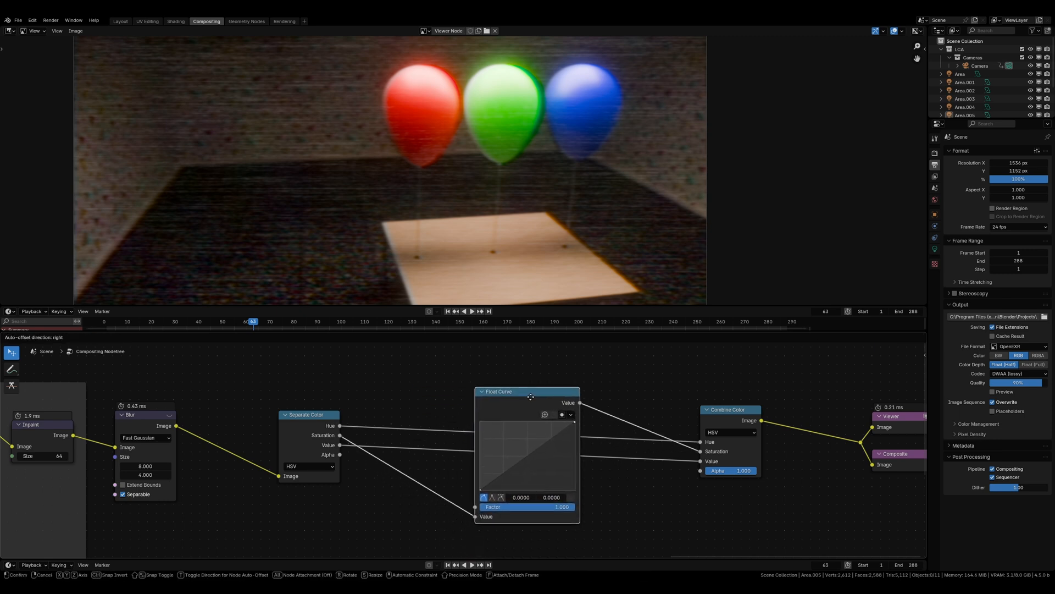
left_click(519, 398)
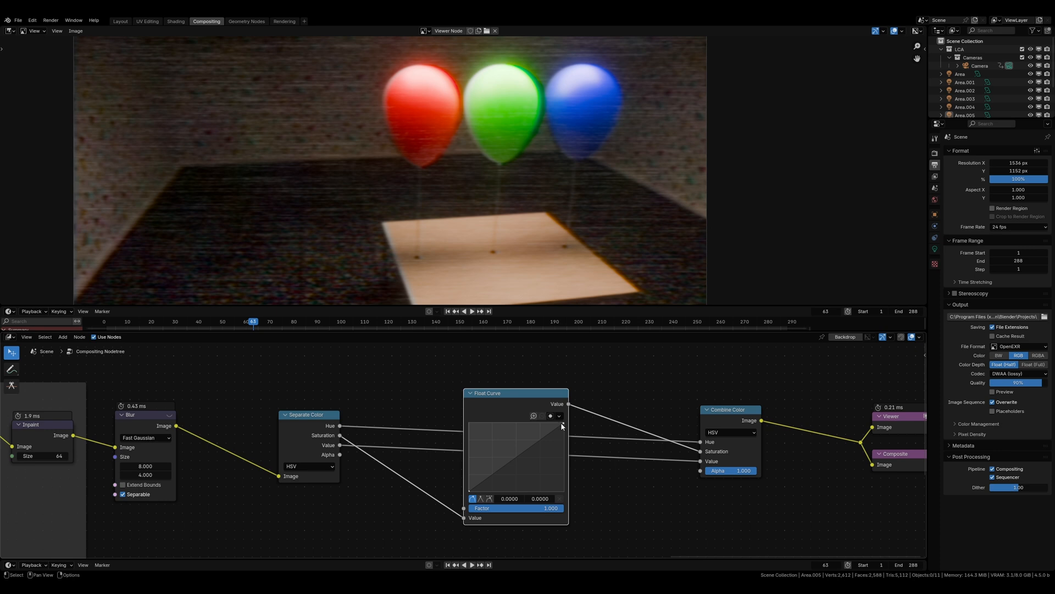
Test a strong desaturation by pulling down the Float Curve's end point, and settle it at a height of 0.8.
left_click_drag(562, 426, 563, 485)
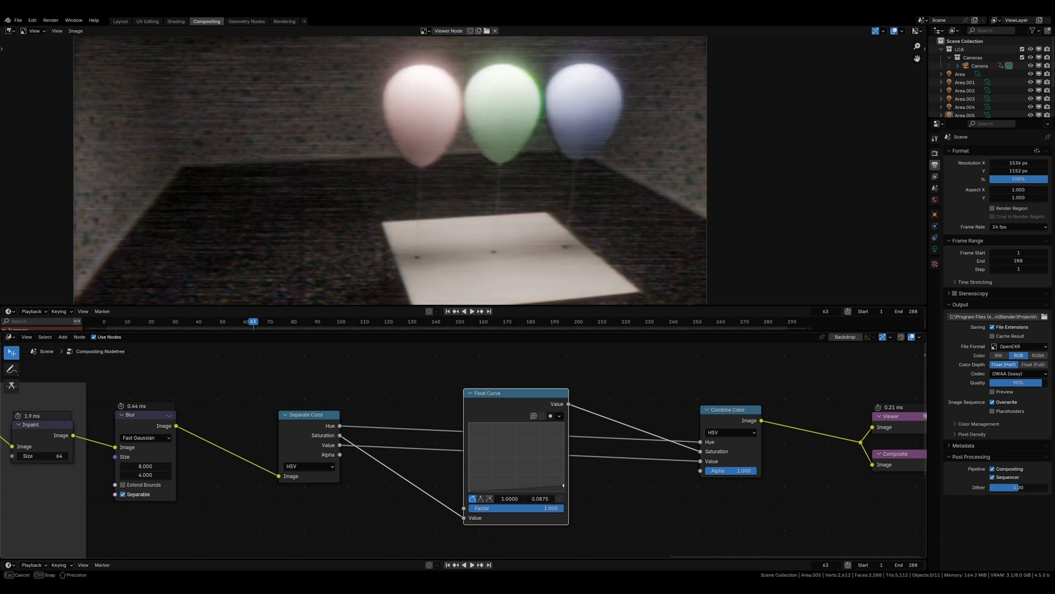
scroll(553, 144, "down", 1)
scroll(553, 144, "down", 1)
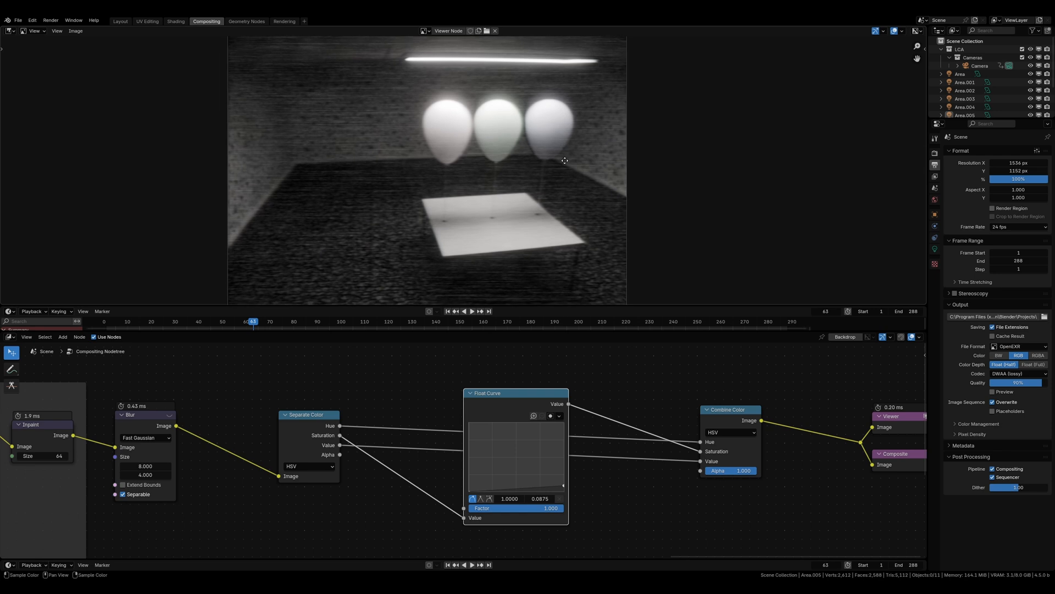
left_click_drag(558, 487, 565, 438)
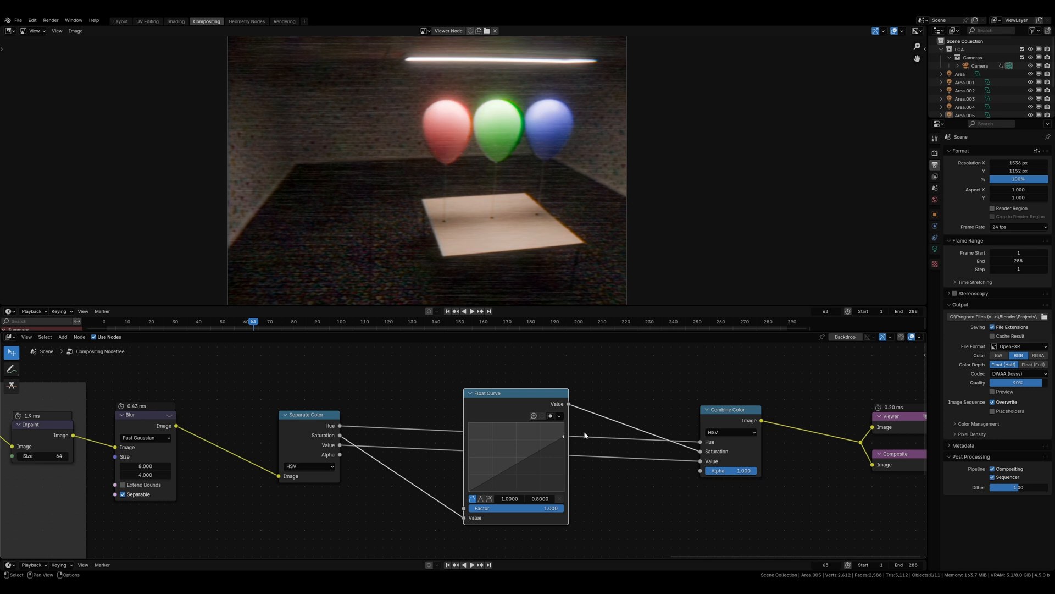
Shape the Float Curve with a point at about 0.69, 0.61 and another close to the end point.
scroll(506, 445, "up", 2)
left_click_drag(484, 450, 492, 431)
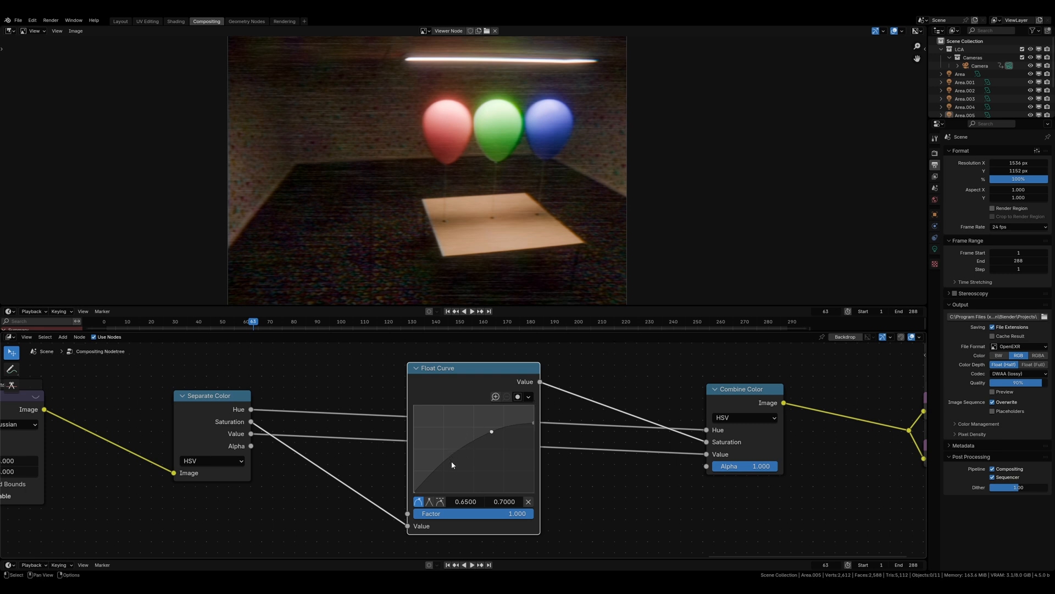
mouse_move(495, 432)
left_mouse_down()
mouse_move(523, 427)
mouse_move(489, 445)
mouse_move(496, 440)
left_mouse_up()
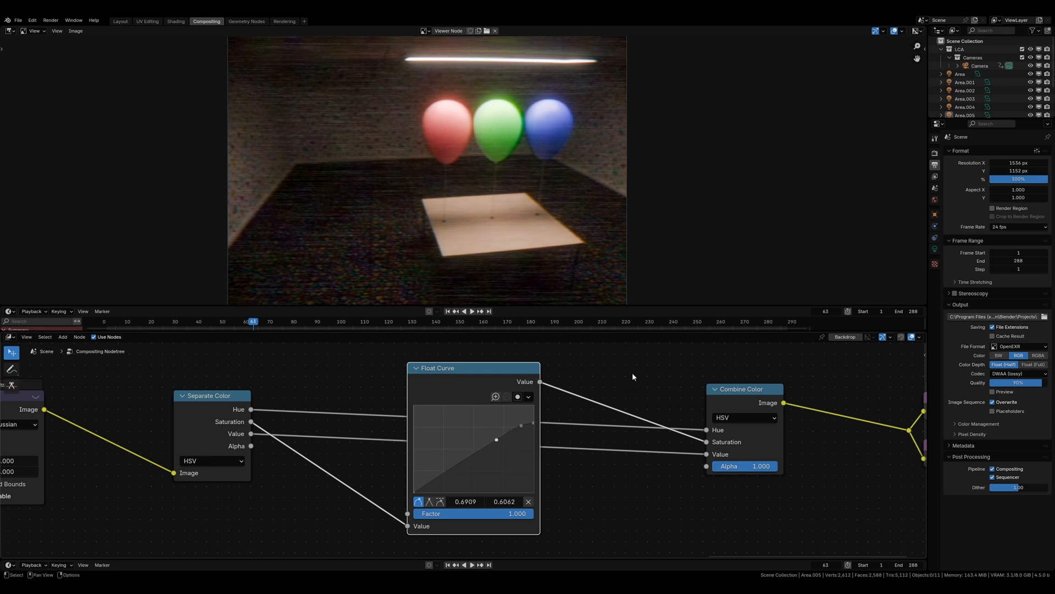
Mute and unmute the Float Curve node repeatedly to compare the image with and without the desaturation.
key("m")
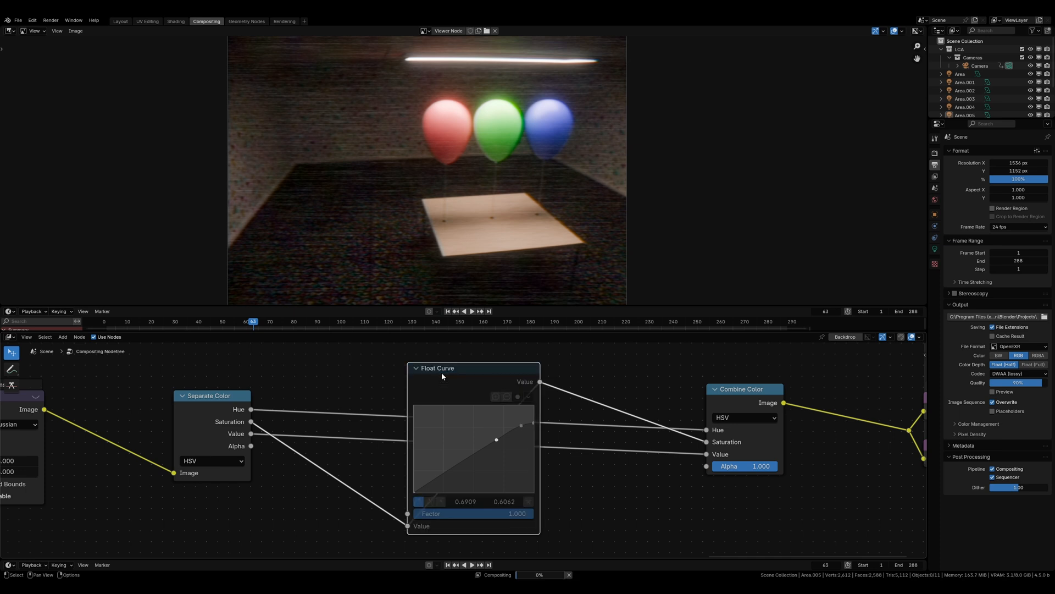
key("m")
key("m")
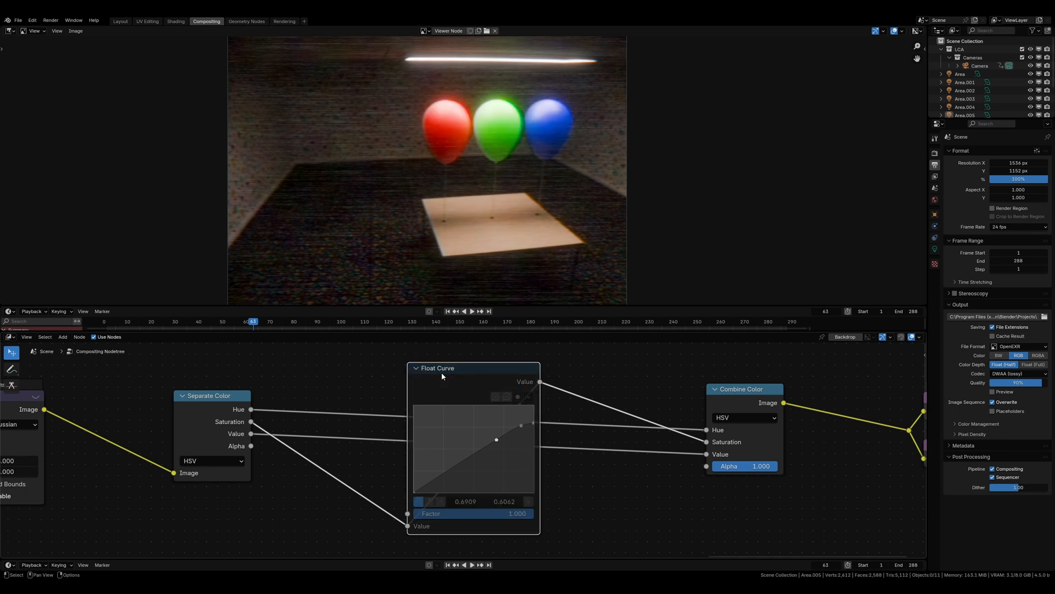
key("m")
key("m")
key("m")
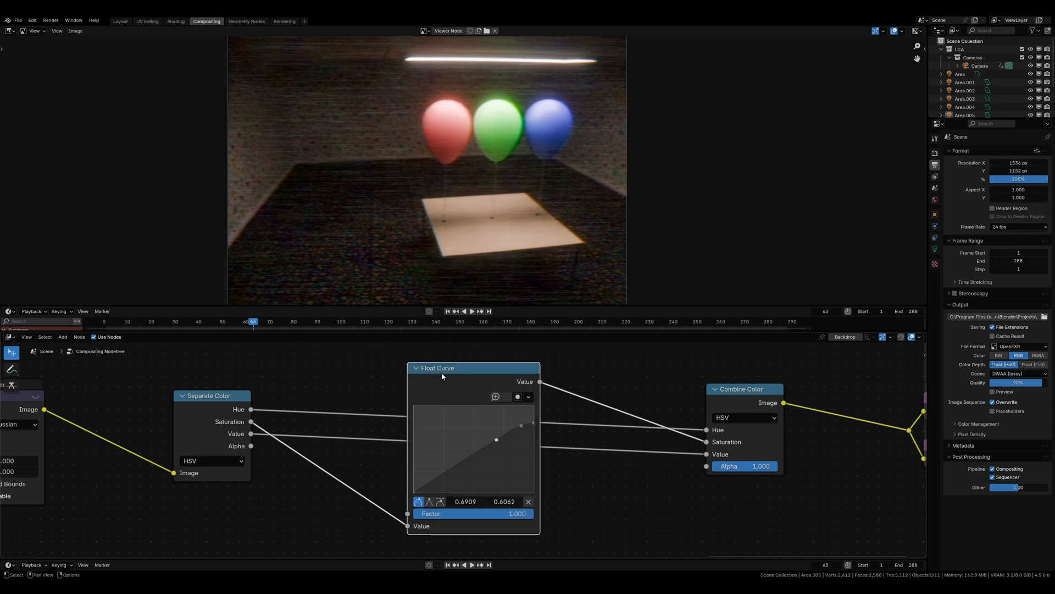
key("m")
key("m")
Arrange the Separate Color, Float Curve and Combine Color nodes close together in a row.
scroll(442, 374, "down", 1)
middle_click_drag(356, 381, 565, 385)
left_click_drag(650, 390, 534, 384)
middle_click_drag(747, 396, 586, 395)
left_click_drag(770, 403, 529, 405)
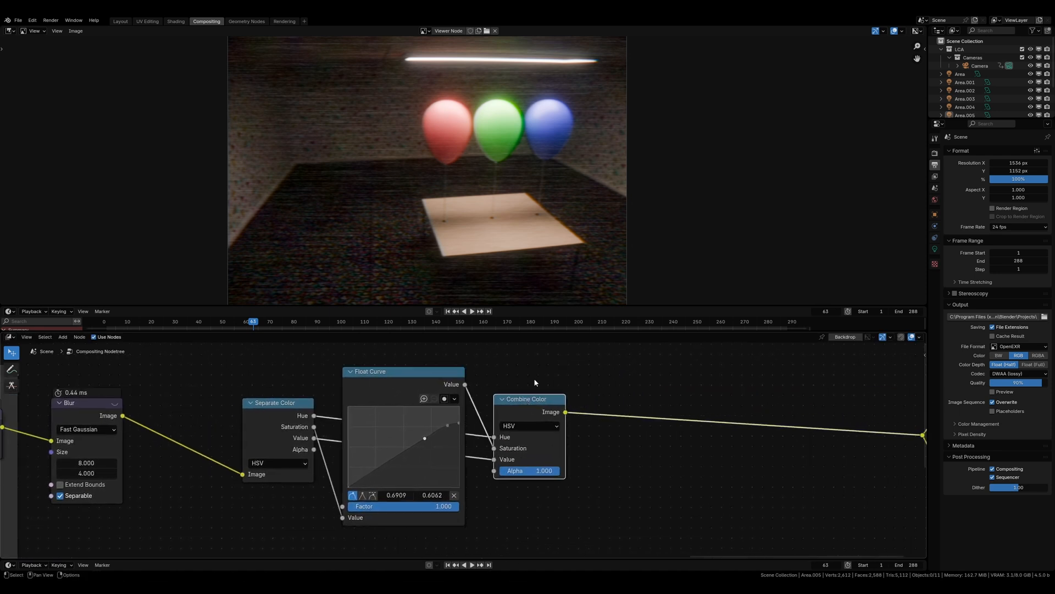
left_click(536, 379)
Put the Blur, Separate Color, Float Curve and Combine Color nodes into a new frame labelled Blur and Desaturate.
middle_click_drag(543, 368, 681, 364)
left_click_drag(220, 402, 648, 500)
scroll(308, 395, "down", 3)
key("shift+p")
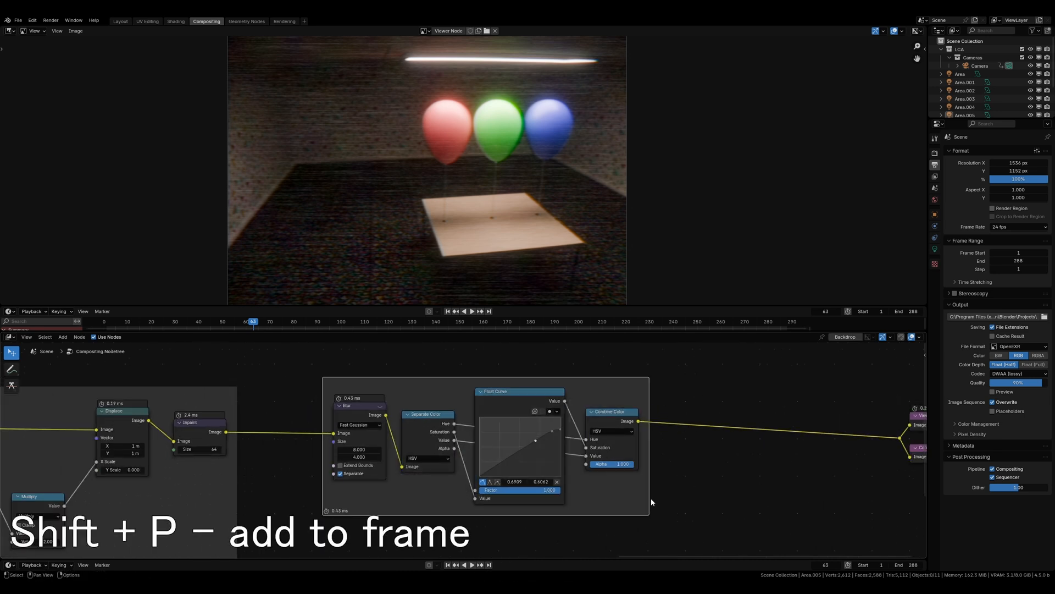
key("F2")
type("Blur and De")
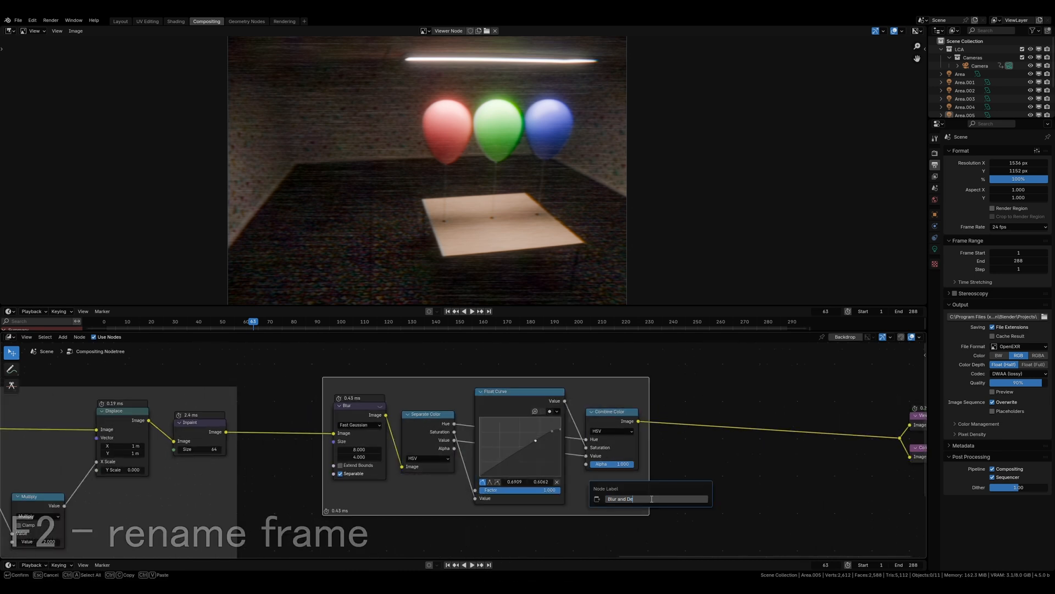
type("saturate")
key("Return")
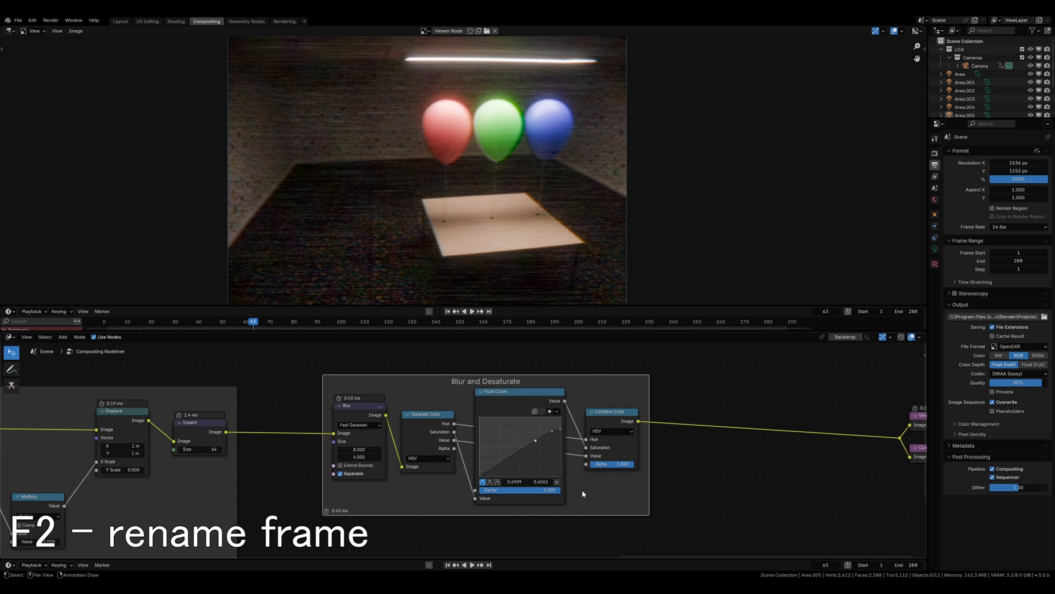
Move the Blur and Desaturate frame next to the Horizontal Wobble frame.
middle_click_drag(489, 431, 545, 410)
scroll(539, 401, "down", 2)
left_click_drag(545, 369, 491, 421)
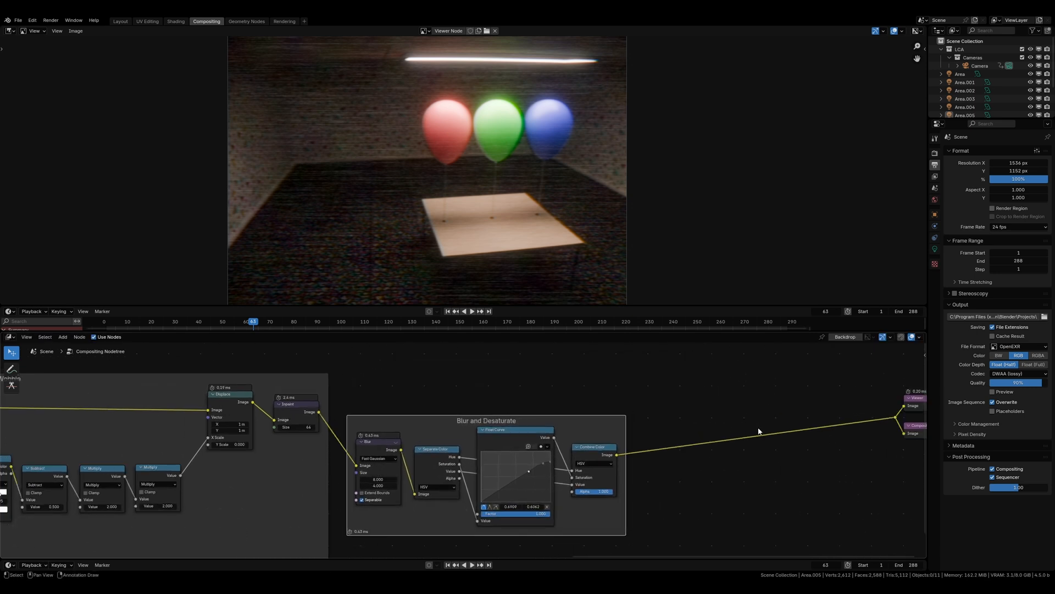
Move the reroute, Viewer and Composite nodes together right next to the Blur and Desaturate frame.
middle_click_drag(759, 431, 668, 405)
scroll(641, 390, "down", 4)
left_click_drag(679, 372, 801, 433)
key("g")
left_click(625, 485)
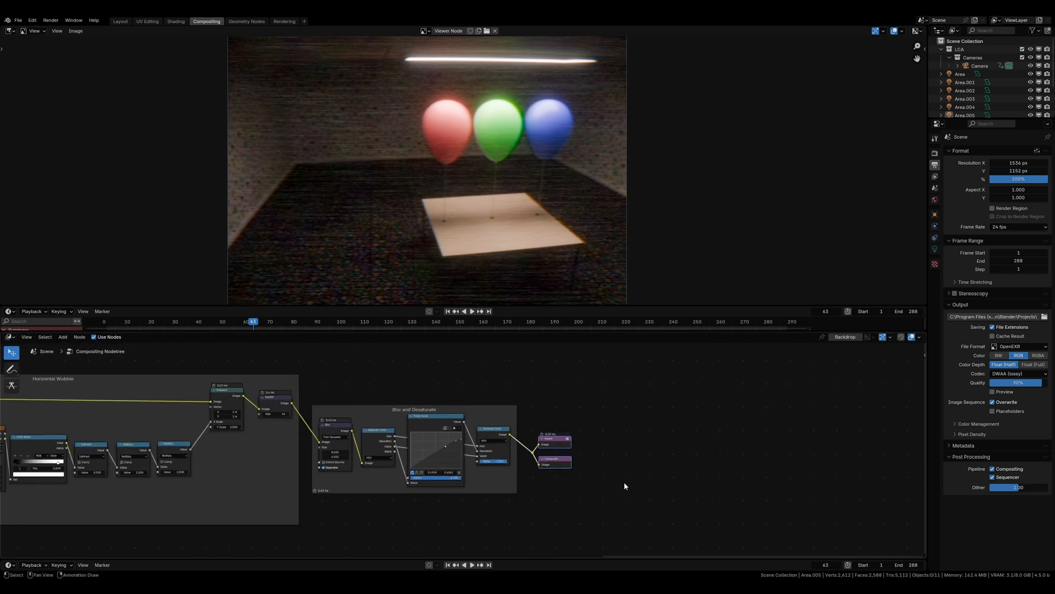
Look over the whole node tree back to its start and save the project file.
middle_click_drag(282, 420, 762, 423)
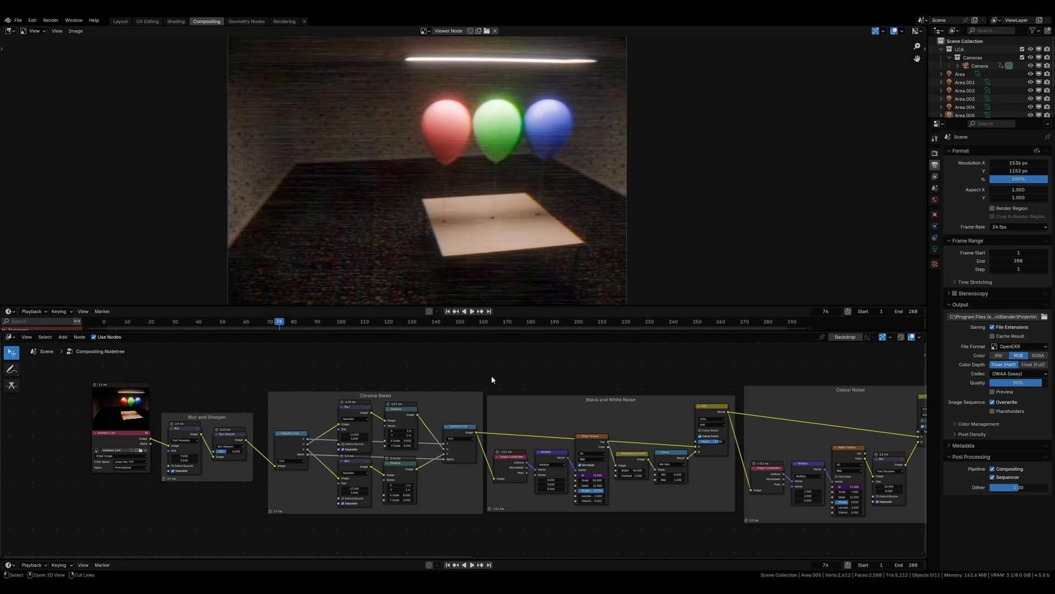
key("ctrl+s")
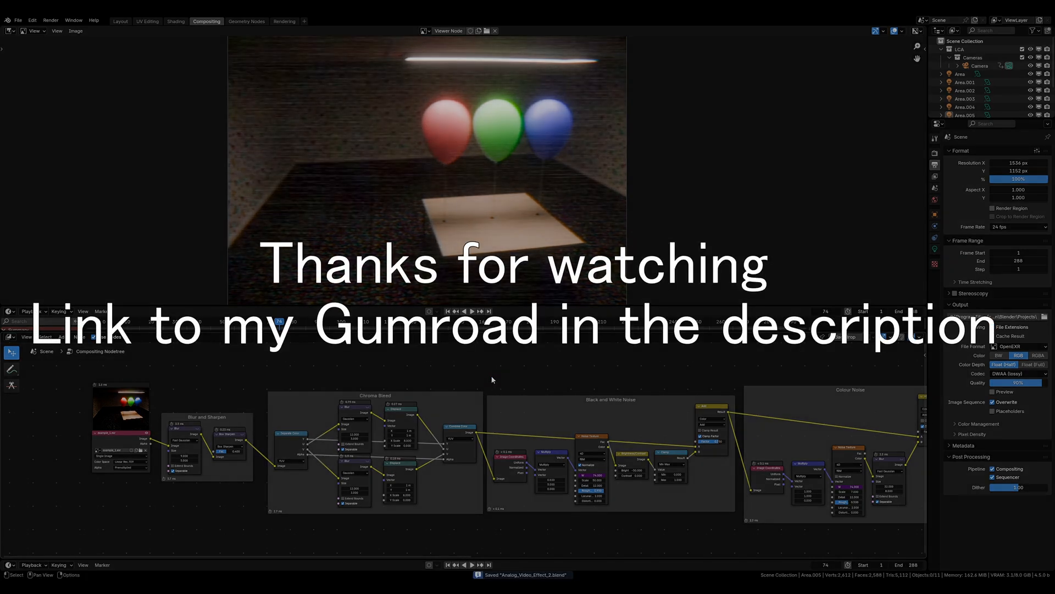